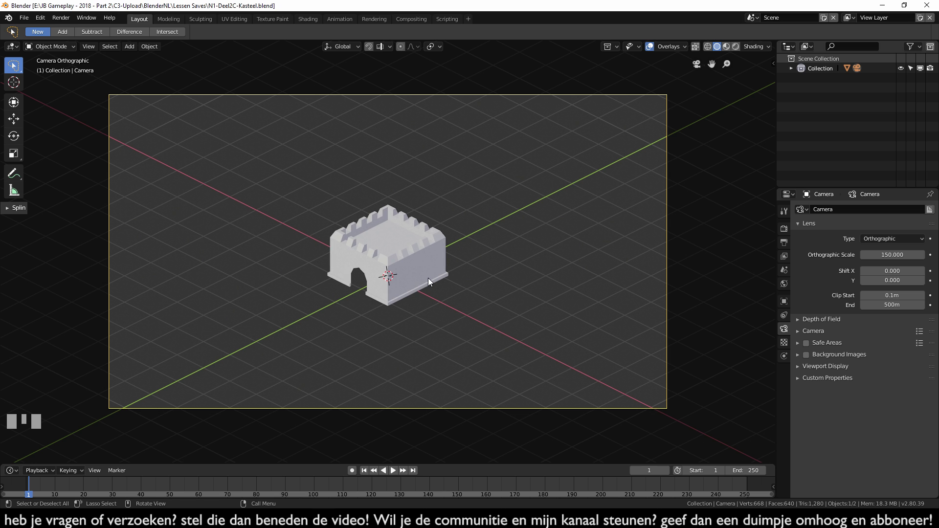
Step: Add a Bevel modifier to the castle mesh
middle_drag(427, 278, 520, 266)
scroll(532, 298, up, 5)
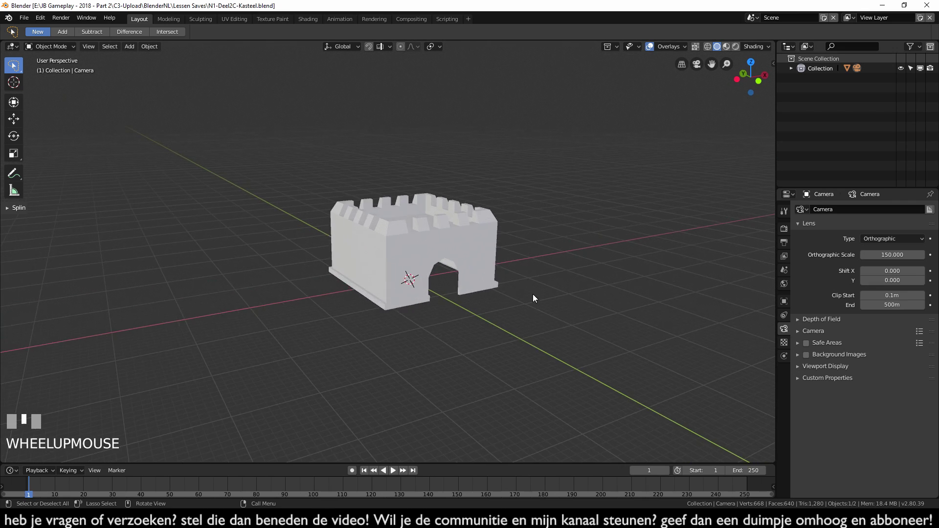
scroll(550, 296, up, 2)
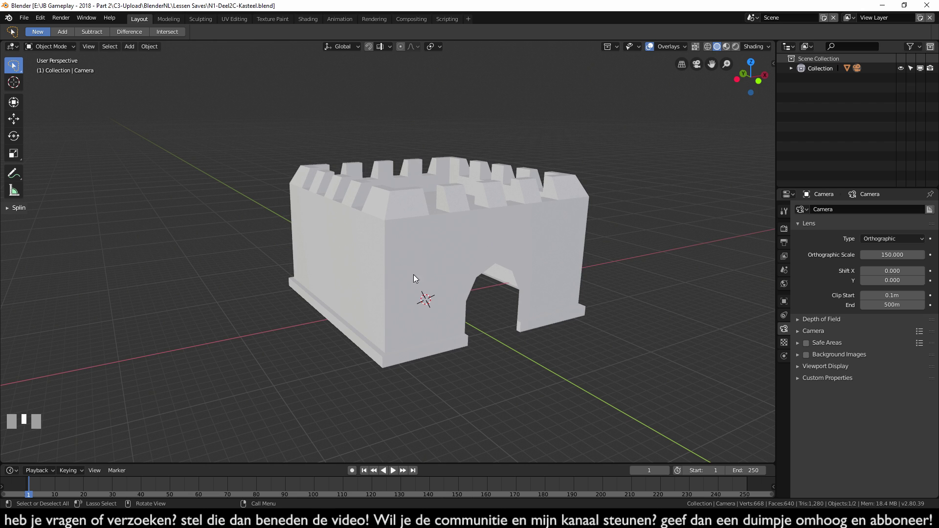
scroll(421, 323, up, 6)
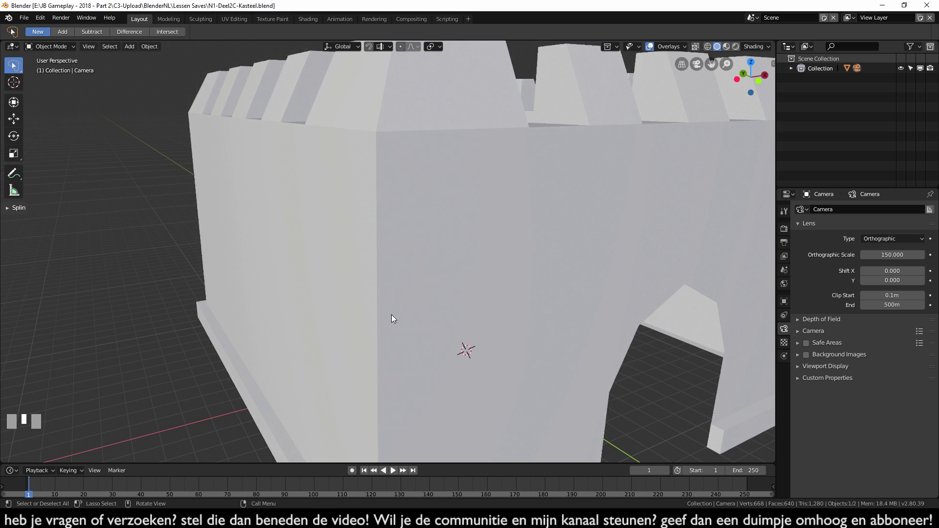
click(495, 234)
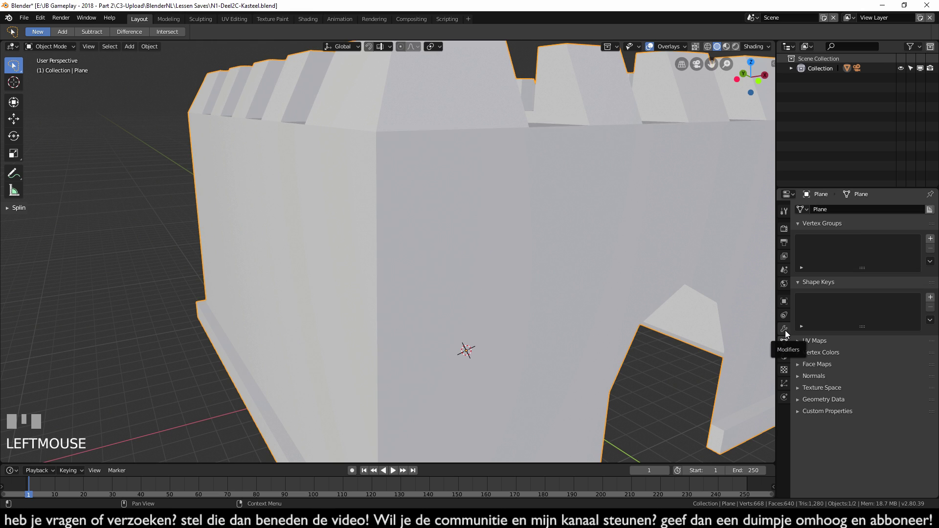
click(785, 329)
click(841, 209)
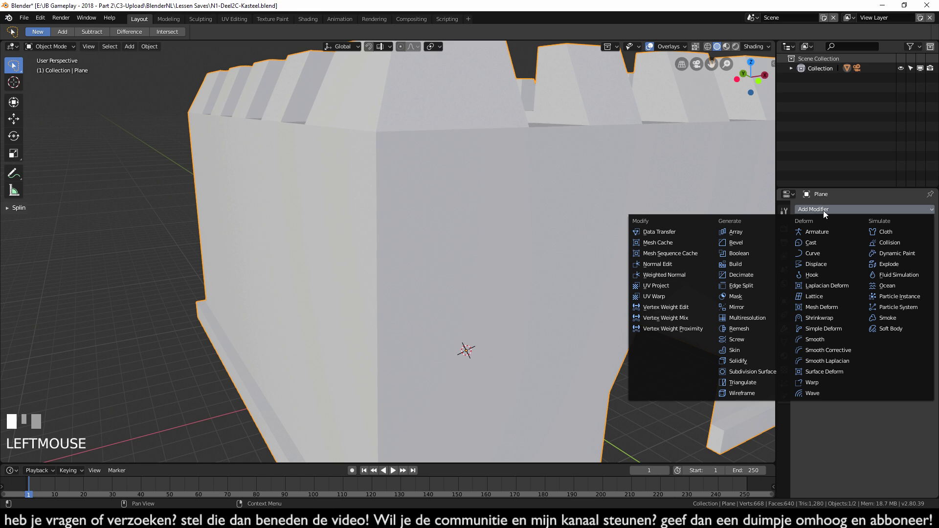
click(738, 243)
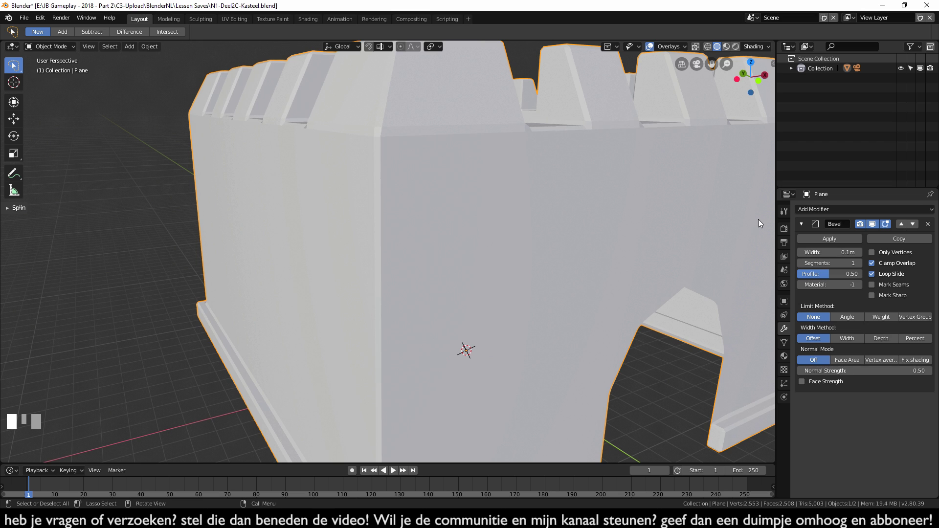
Step: Examine the bevelled corner of the castle close up from the front, and the castle's bevelled edges in perspective
key(KP_1)
shift+middle_drag(549, 194, 403, 367)
scroll(458, 283, up, 3)
scroll(443, 285, up, 5)
scroll(375, 340, up, 4)
scroll(375, 340, up, 1)
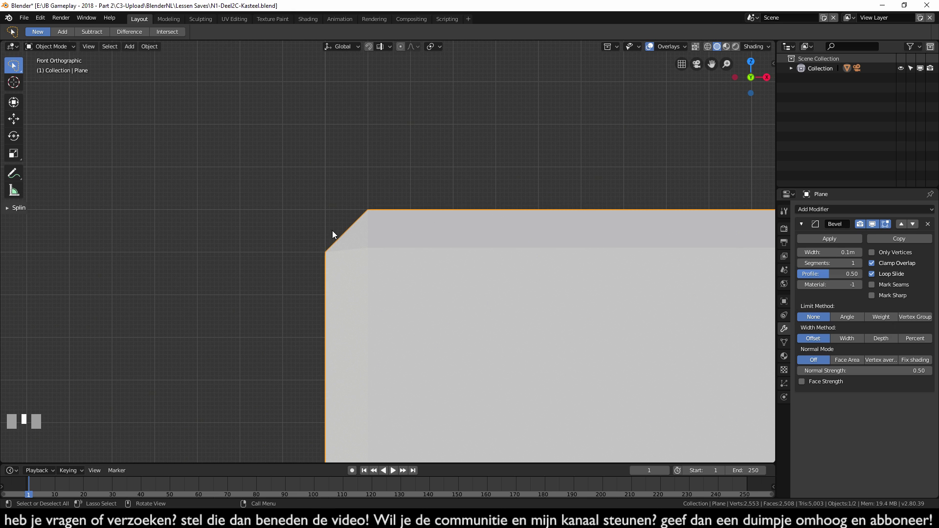
scroll(320, 344, down, 6)
middle_drag(323, 343, 380, 316)
scroll(382, 294, down, 4)
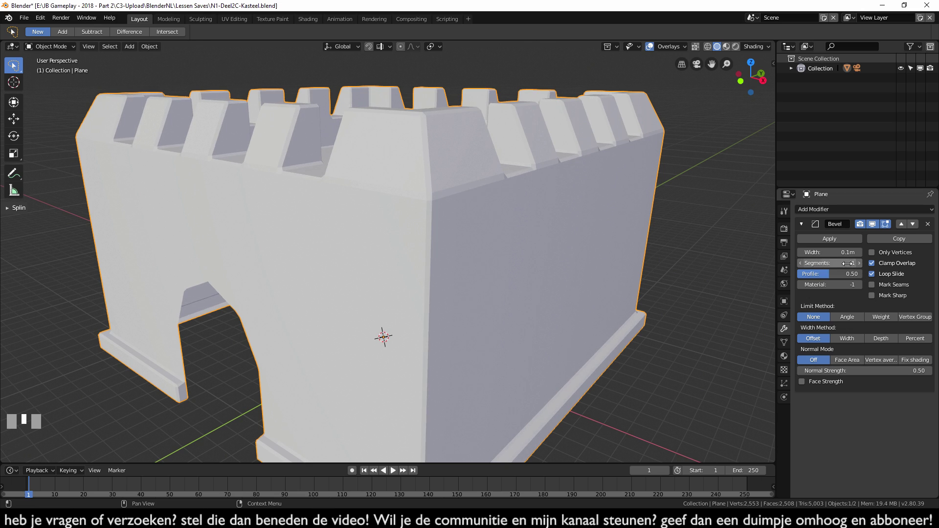
Step: Set the Bevel modifier's width to 0.1 m
mouse_move(829, 252)
mouse_down()
mouse_move(851, 252)
mouse_move(820, 252)
mouse_up()
click(820, 252)
text(0.1)
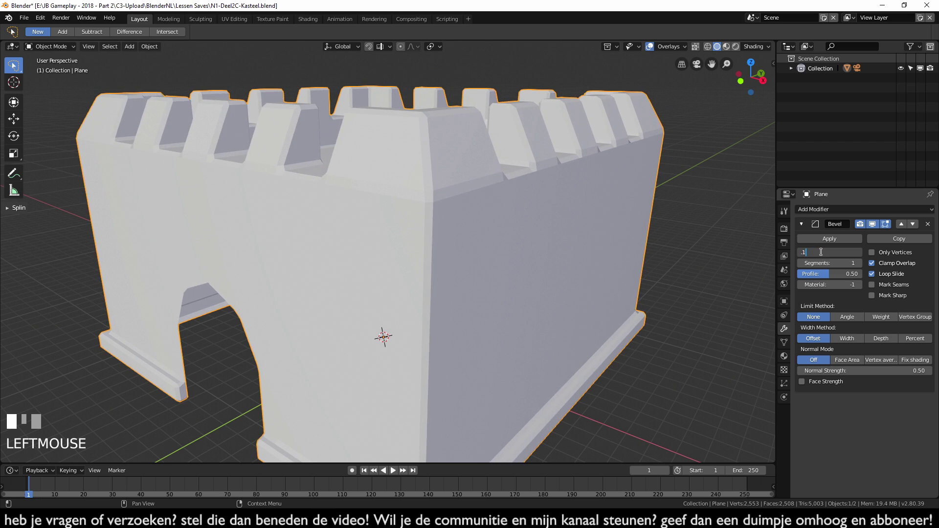
key(KP_Enter)
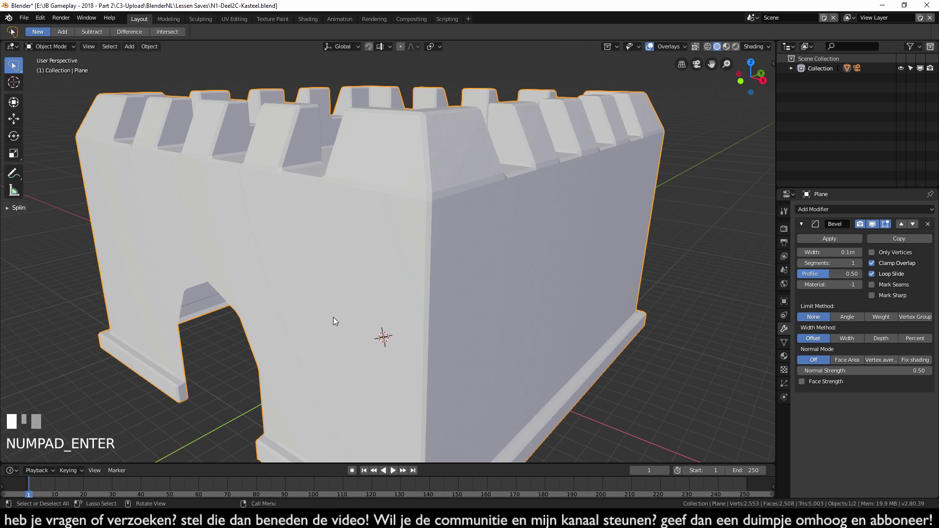
Step: Enter Edit Mode on the castle mesh and deselect all its geometry
scroll(219, 321, down, 2)
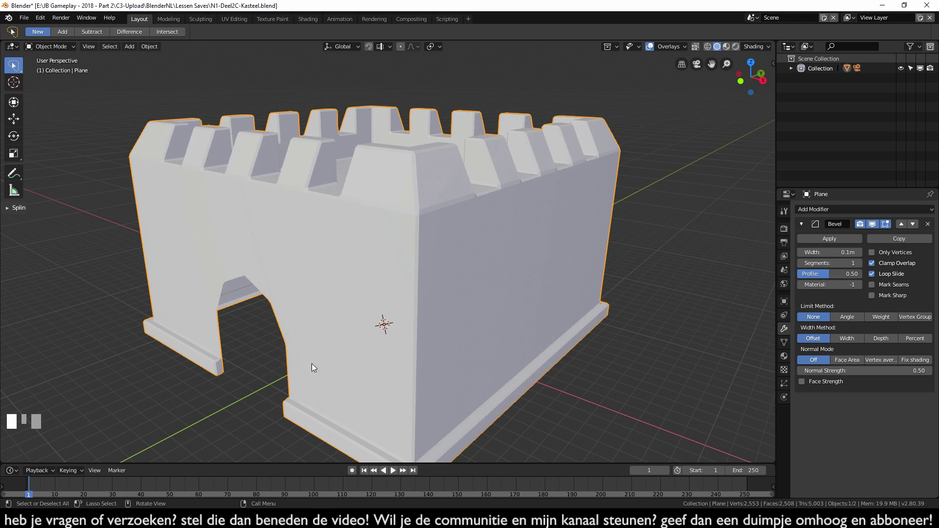
middle_drag(261, 379, 351, 380)
shift+middle_drag(555, 429, 461, 315)
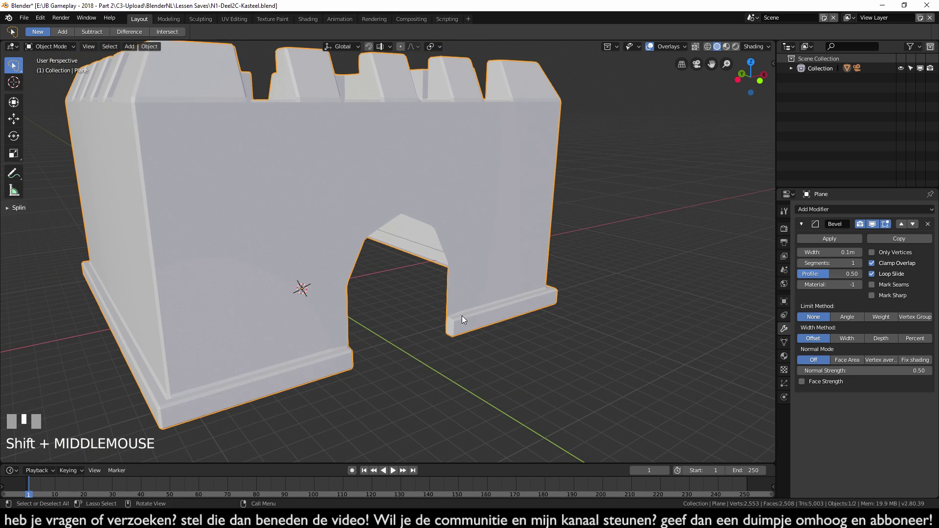
key(Tab)
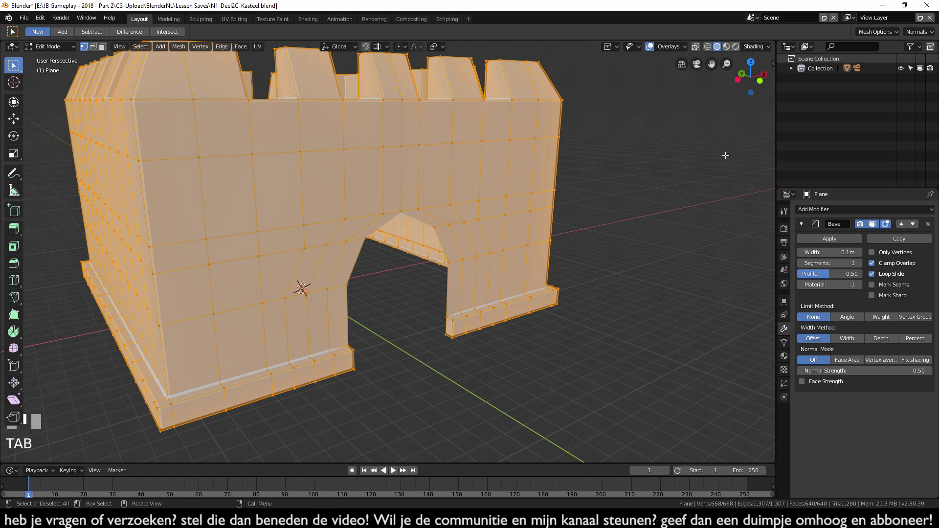
key(alt+a)
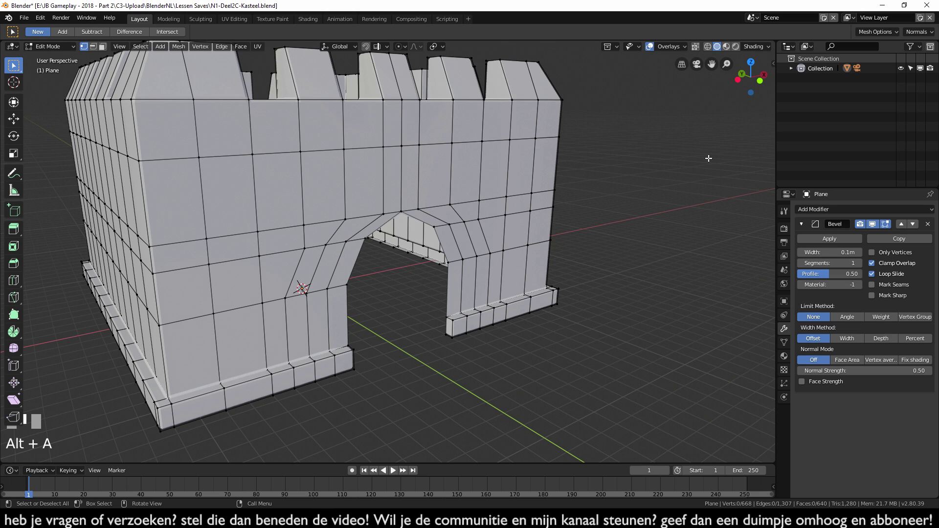
scroll(555, 380, up, 3)
scroll(552, 365, down, 1)
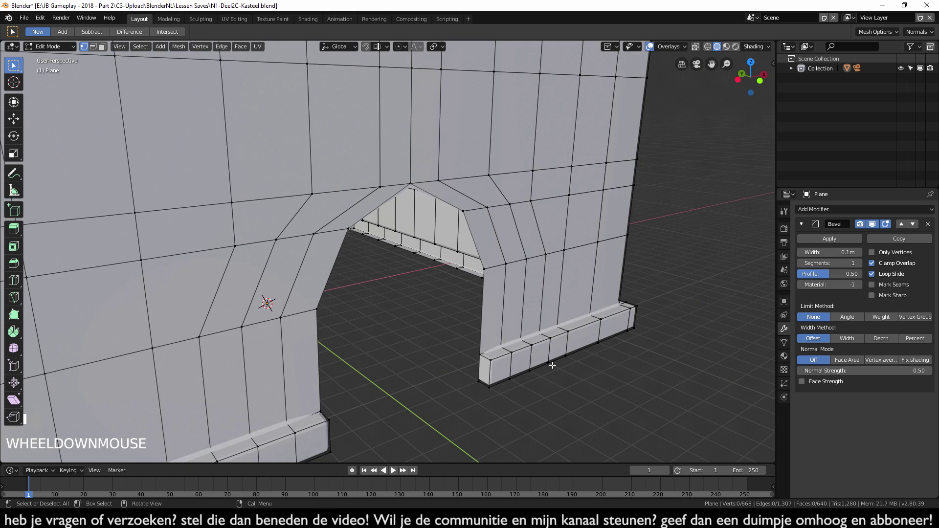
shift+middle_drag(552, 365, 560, 342)
click(442, 410)
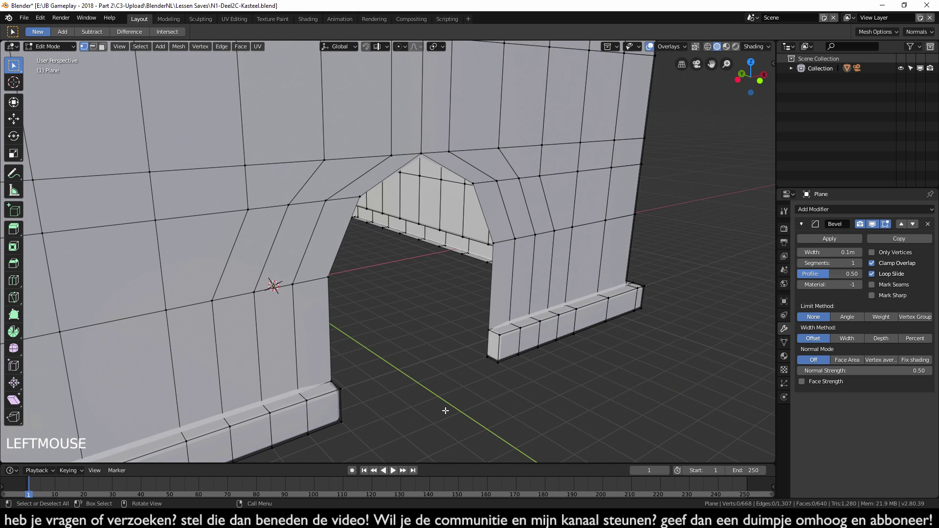
alt+click(491, 297)
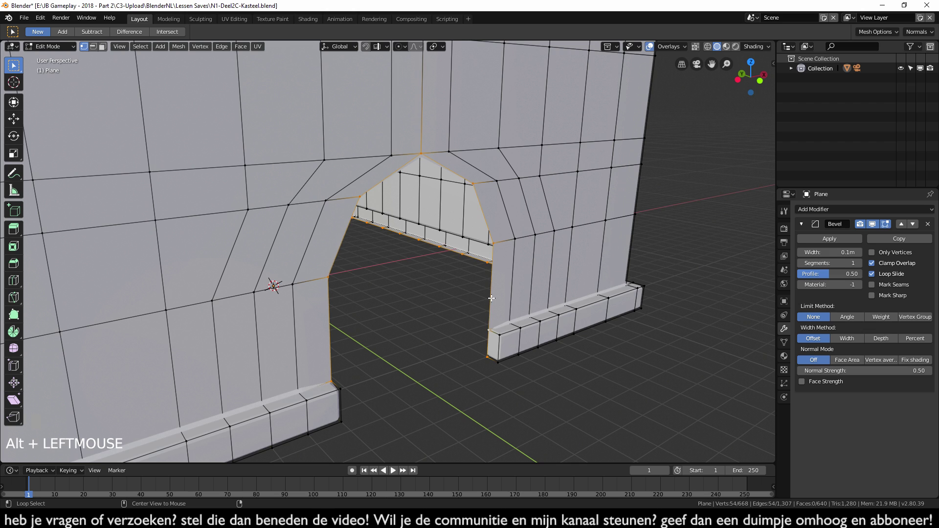
middle_drag(443, 397, 377, 255)
scroll(382, 401, down, 2)
middle_drag(382, 401, 579, 241)
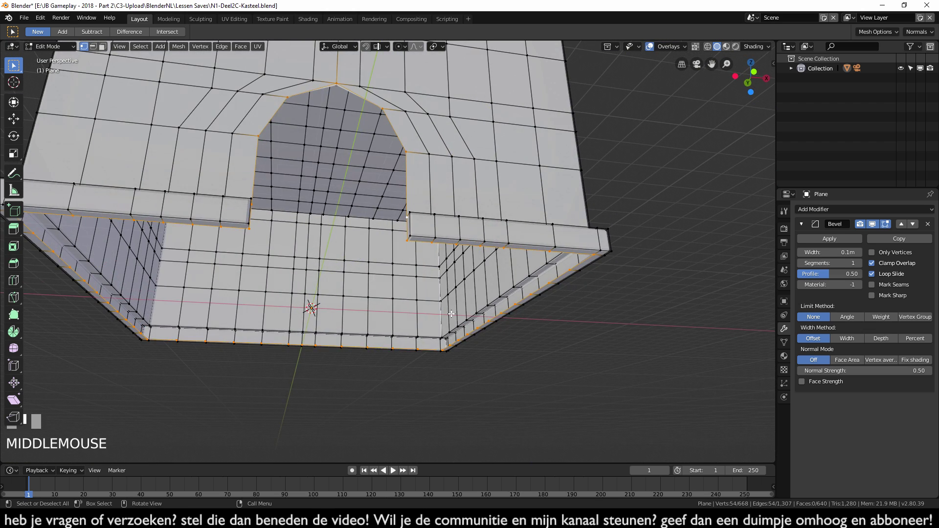
middle_drag(341, 365, 522, 390)
key(alt+a)
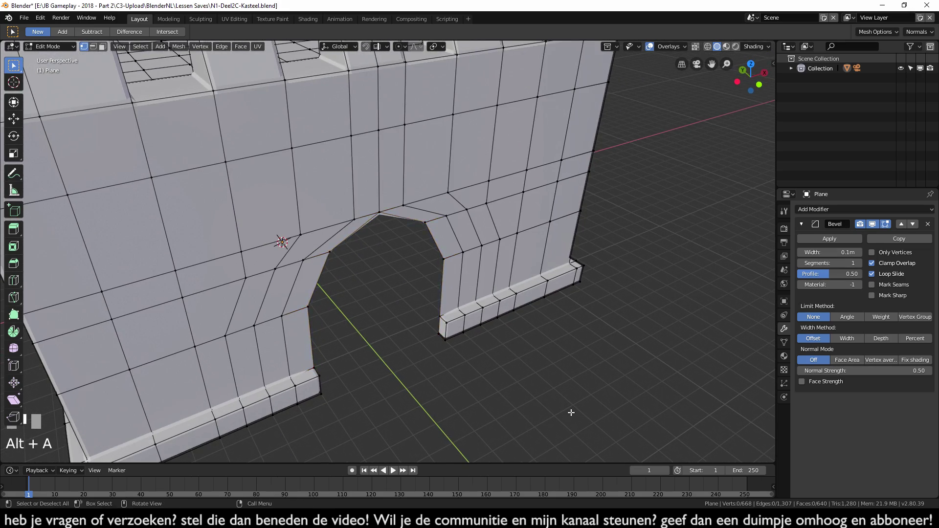
Step: Select the nine vertices outlining the gate opening, from one base corner over the arch peak to the other base corner
scroll(472, 398, up, 2)
click(450, 357)
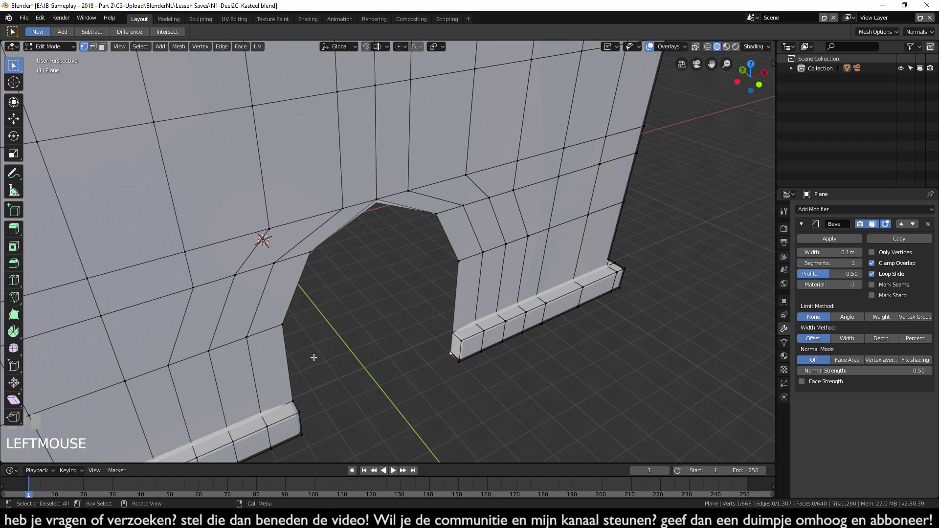
shift+click(450, 329)
shift+click(456, 260)
shift+click(436, 214)
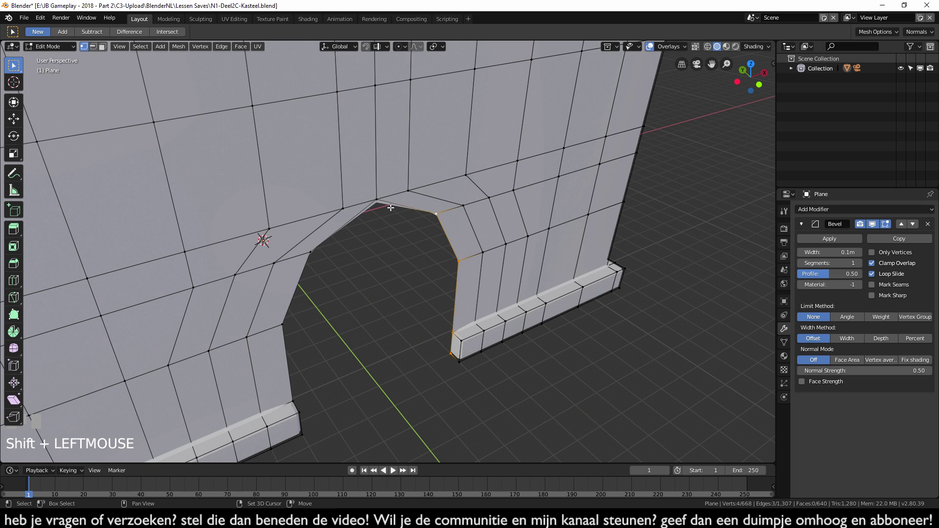
shift+click(377, 200)
shift+click(312, 252)
shift+click(283, 324)
shift+click(292, 402)
middle_drag(412, 434, 333, 380)
shift+click(184, 339)
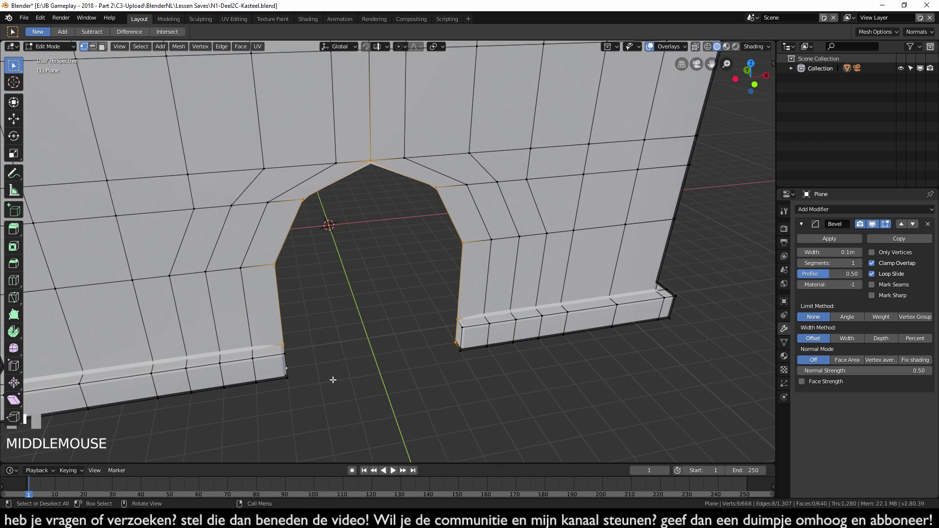
Step: Extrude the selected gate outline inward along the global Y axis with snapping, working in the wireframe top view
key(KP_7)
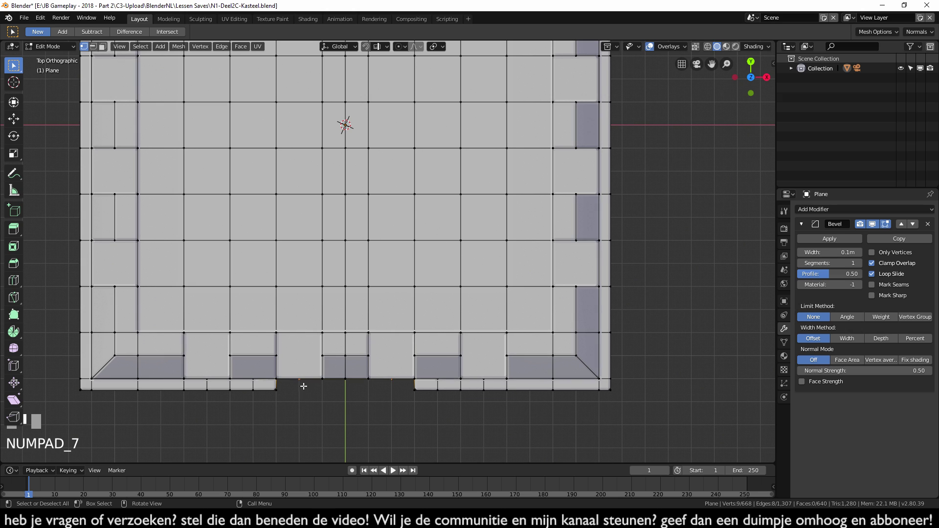
shift+middle_drag(348, 380, 365, 351)
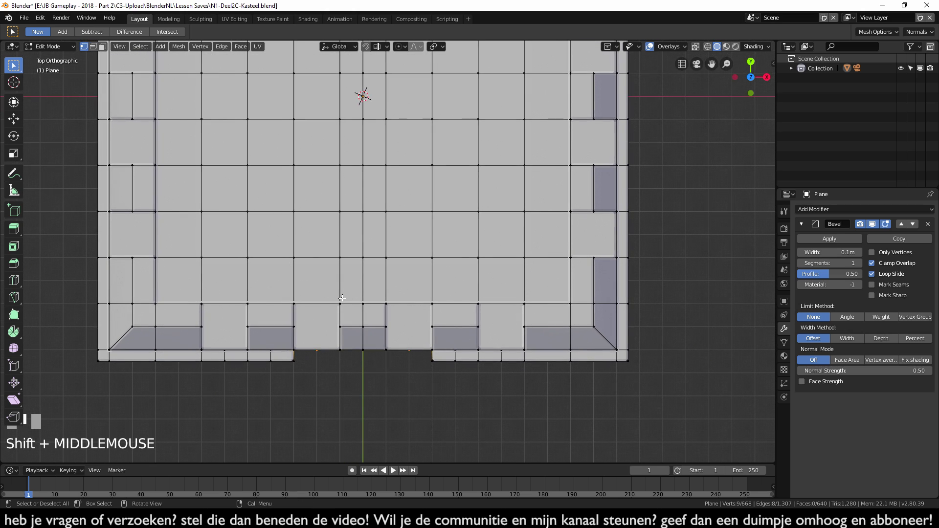
key(z)
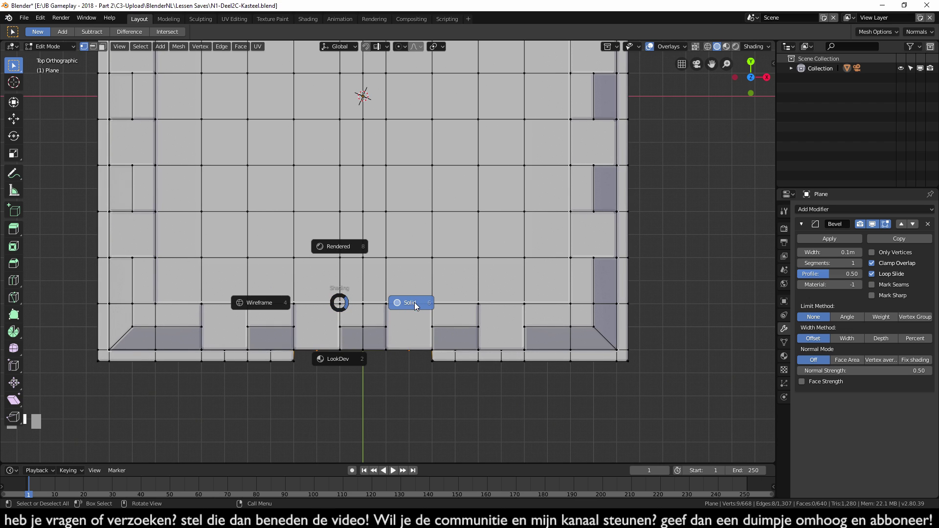
click(256, 303)
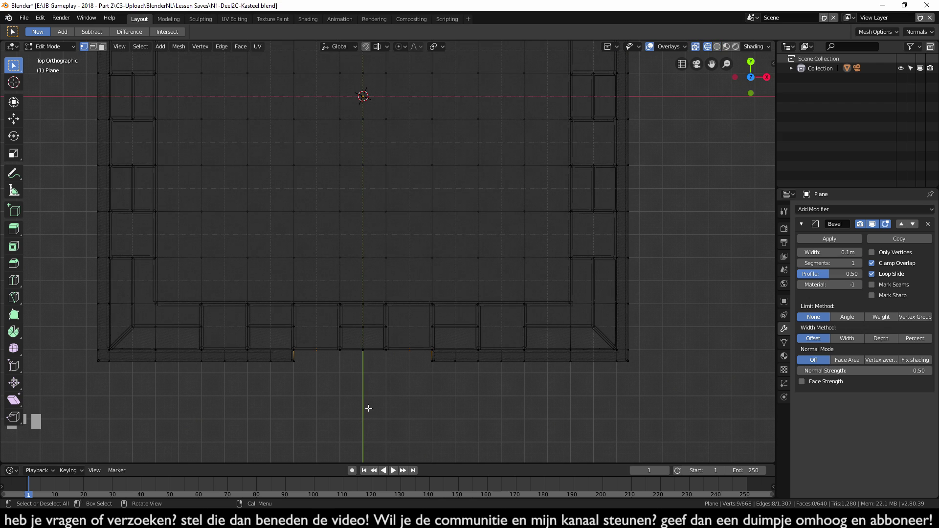
key(e)
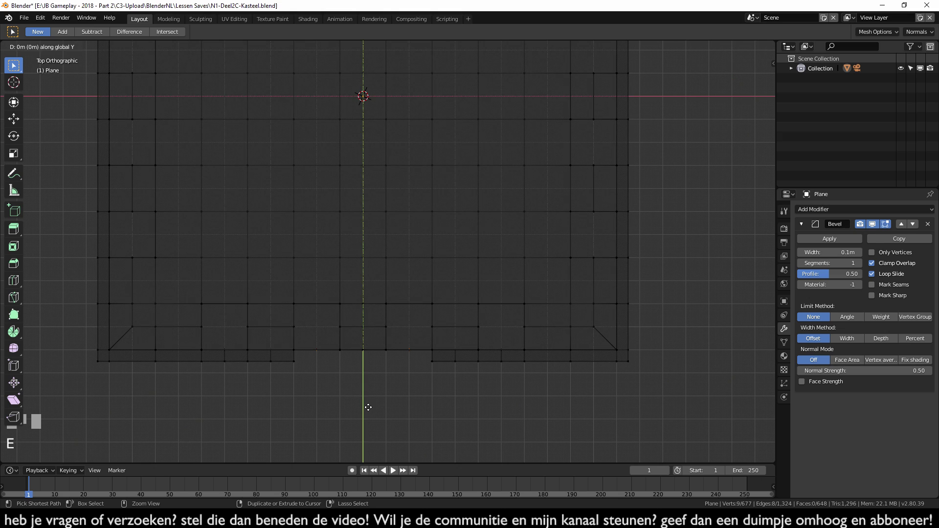
ctrl+click(378, 366)
middle_drag(419, 384, 388, 294)
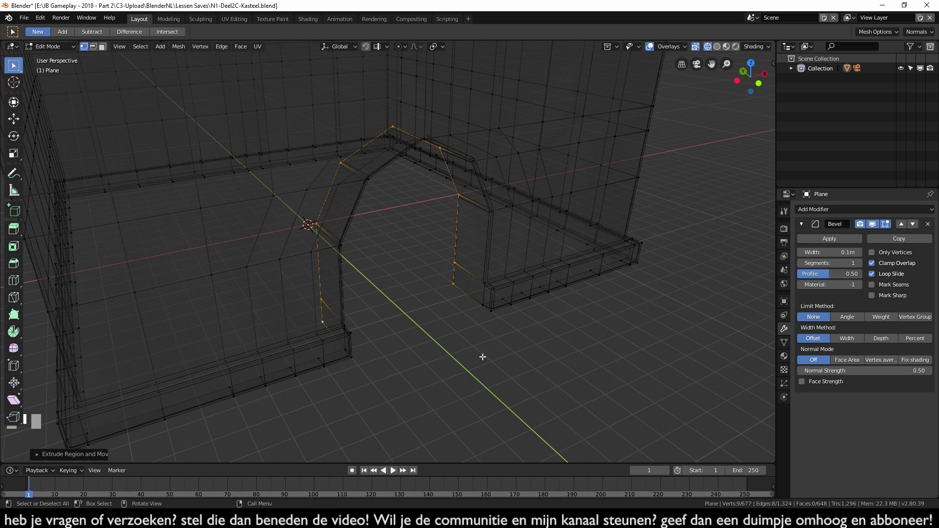
Step: Return the viewport to solid shading and save the file
key(z)
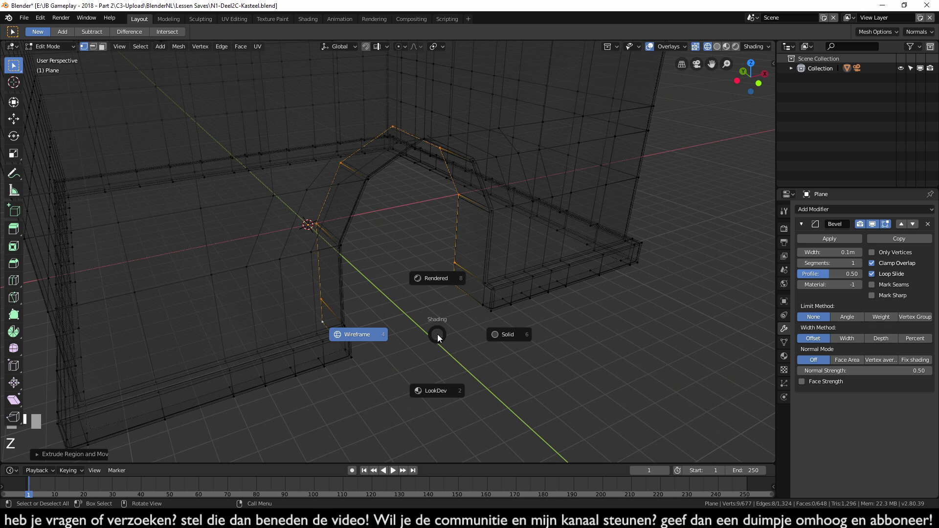
click(442, 334)
mouse_move(394, 339)
middle_down()
mouse_move(421, 341)
mouse_move(413, 348)
mouse_move(410, 338)
middle_up()
key(ctrl+s)
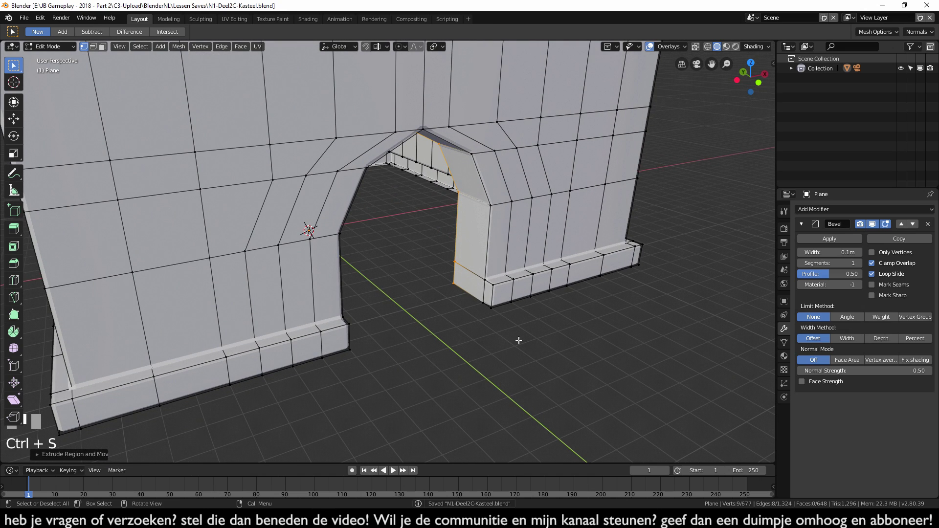
Step: Deselect everything, then select the five front-edge vertices of the gate opening from the right base corner up to the arch peak
key(alt+a)
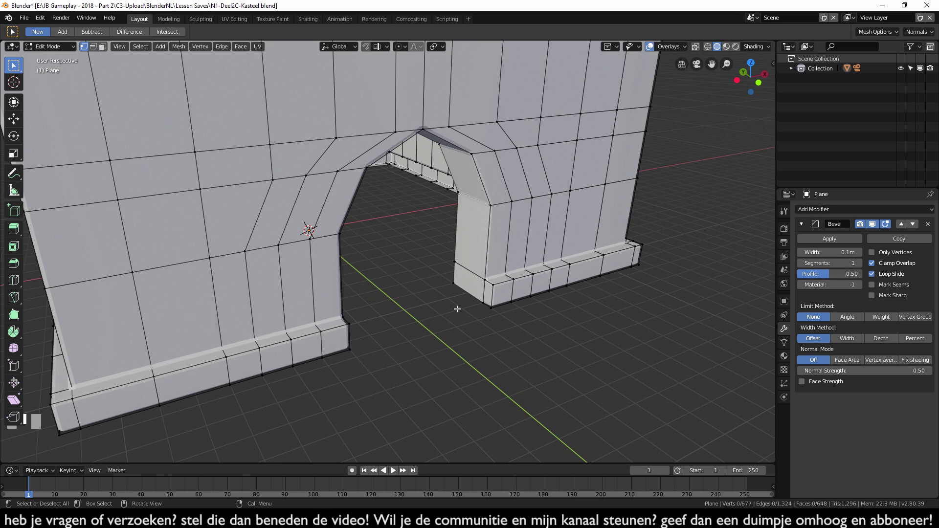
shift+click(483, 303)
shift+click(484, 279)
shift+click(490, 206)
shift+click(471, 152)
shift+click(423, 128)
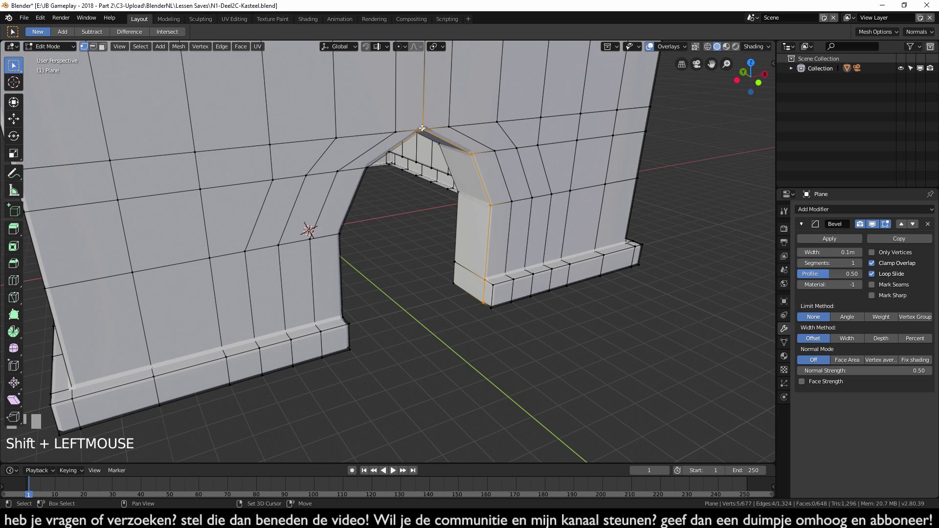
Step: Duplicate the selected gate edge in place and separate the copy into its own object
key(shift+d)
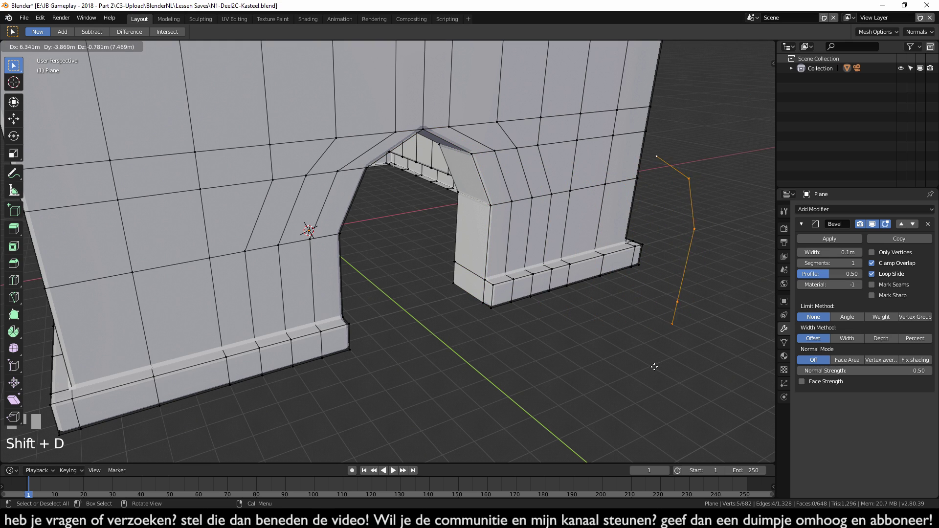
key(Escape)
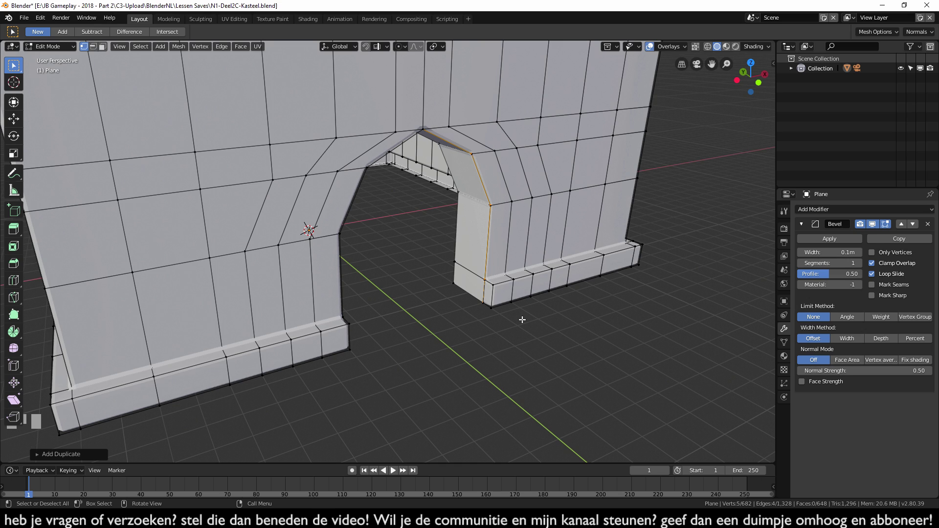
key(p)
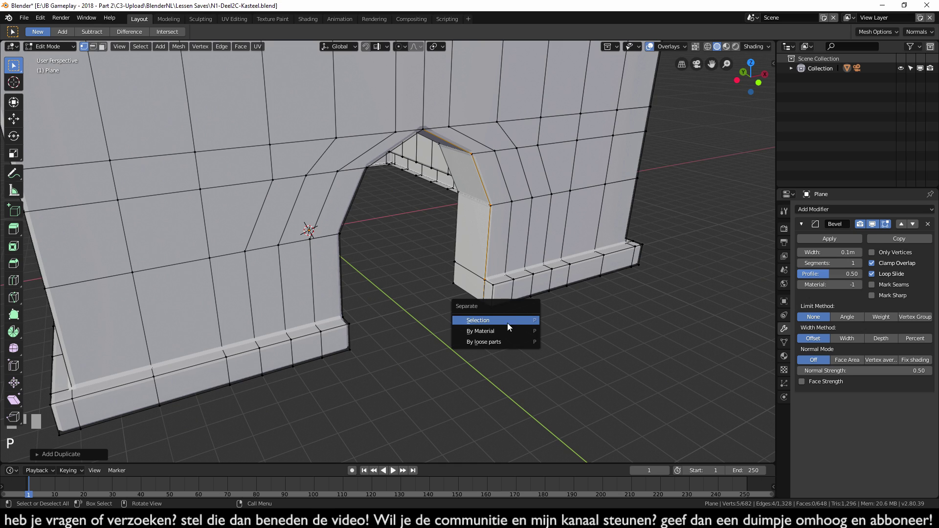
click(474, 321)
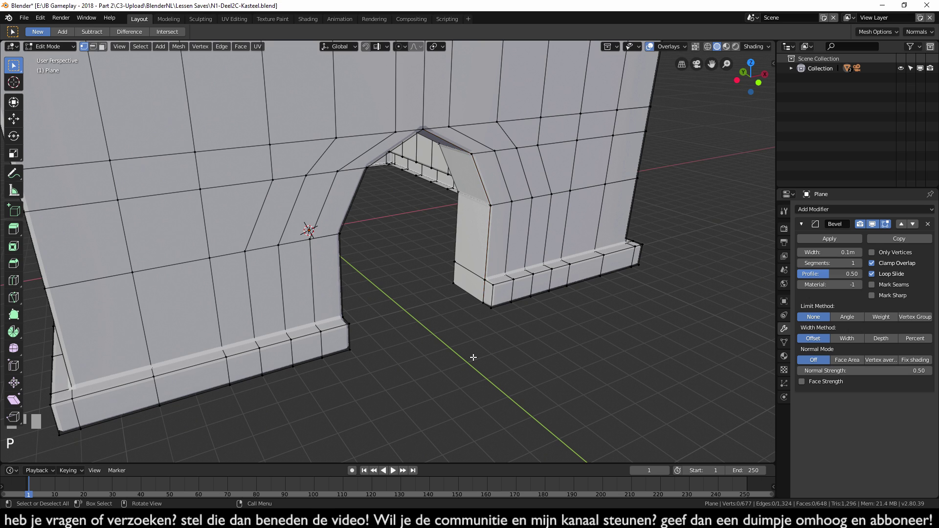
Step: Return to Object Mode, list the collection's contents and rename the castle object Plane as "gebouw"
key(Tab)
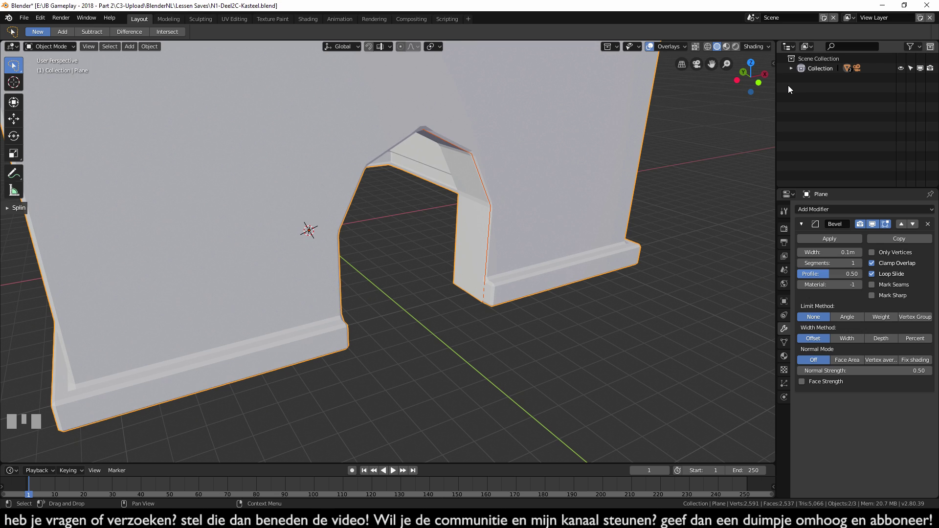
click(791, 69)
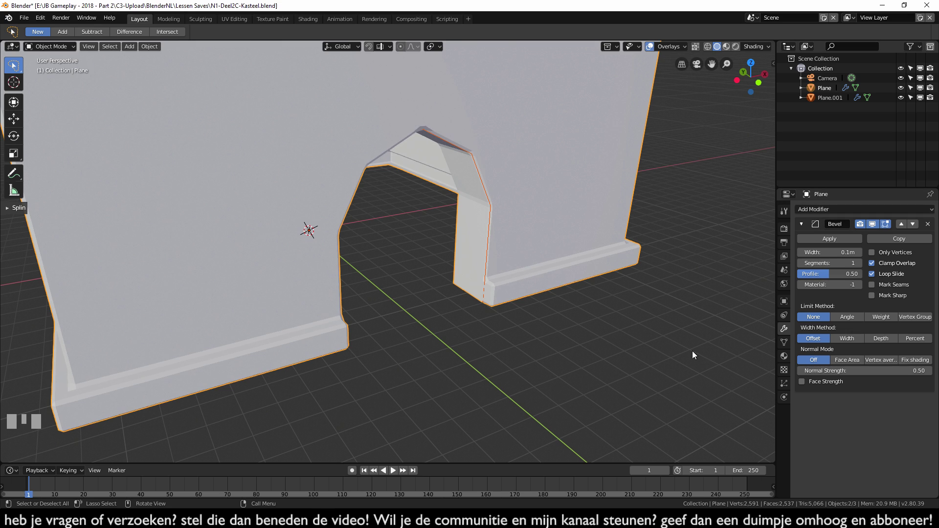
click(694, 429)
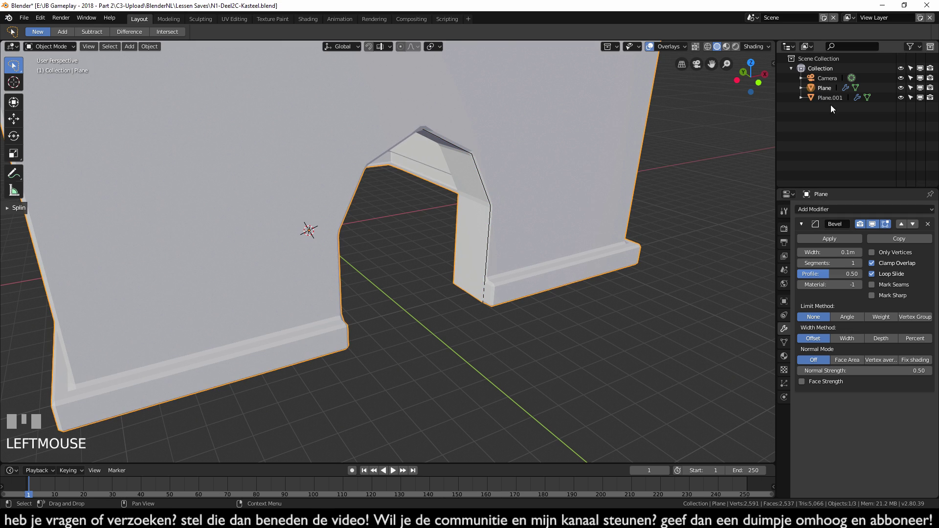
click(827, 89)
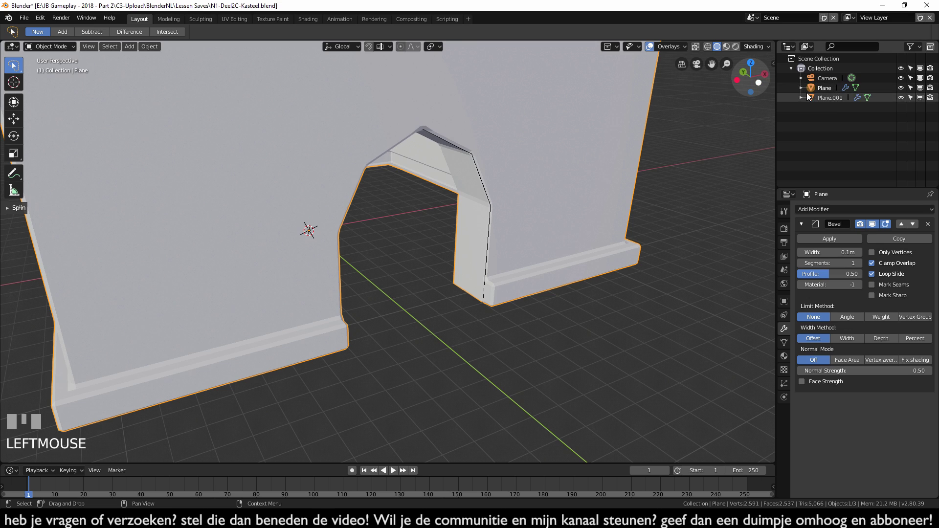
double_click(829, 89)
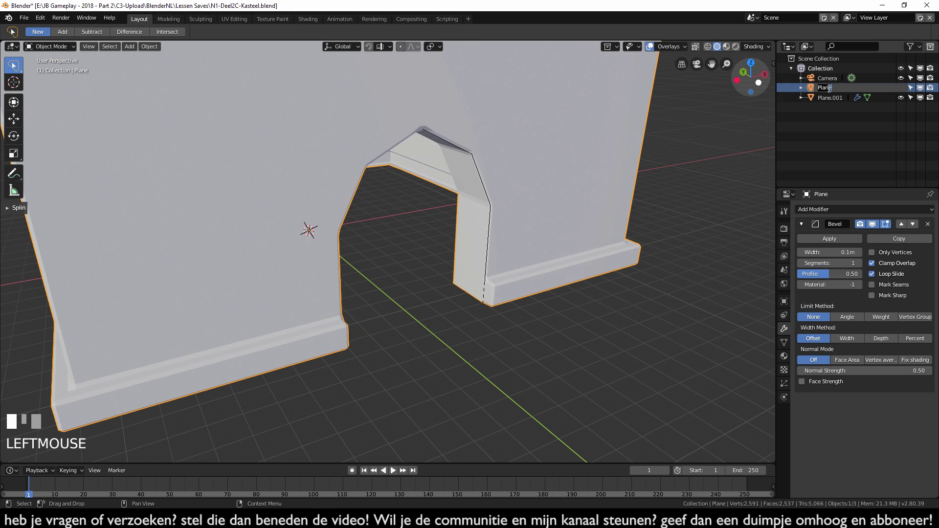
text(gebouw)
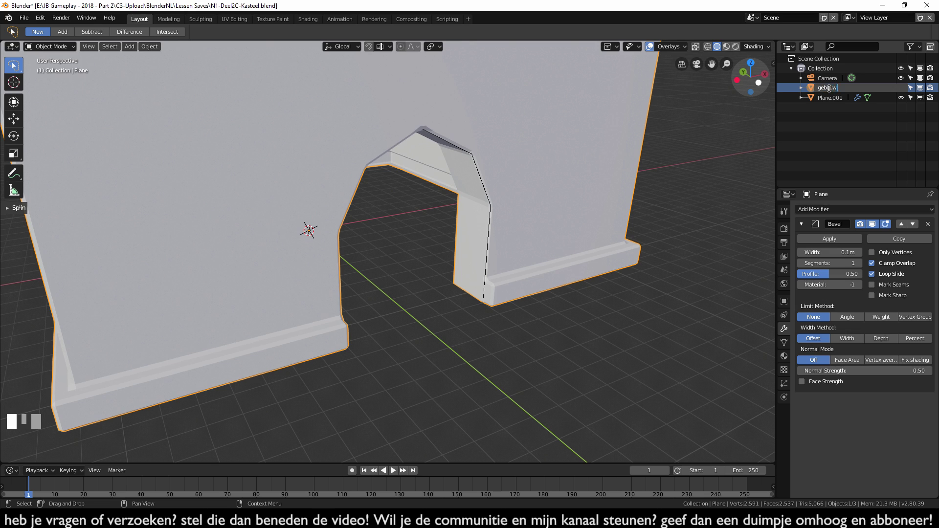
key(Return)
Step: Rename the separated gate edge object as "deur-1a"
click(825, 88)
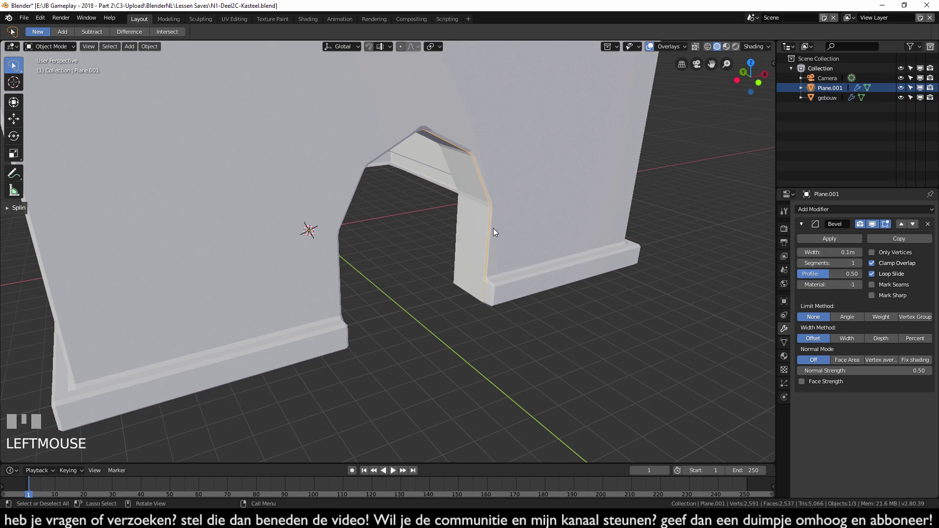
double_click(819, 88)
key(BackSpace)
text(deur)
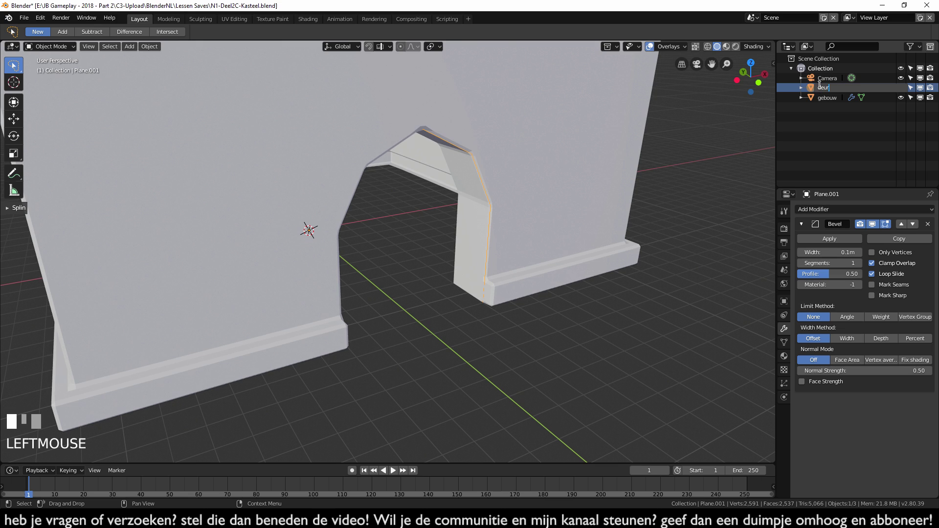
text(-1a)
key(Return)
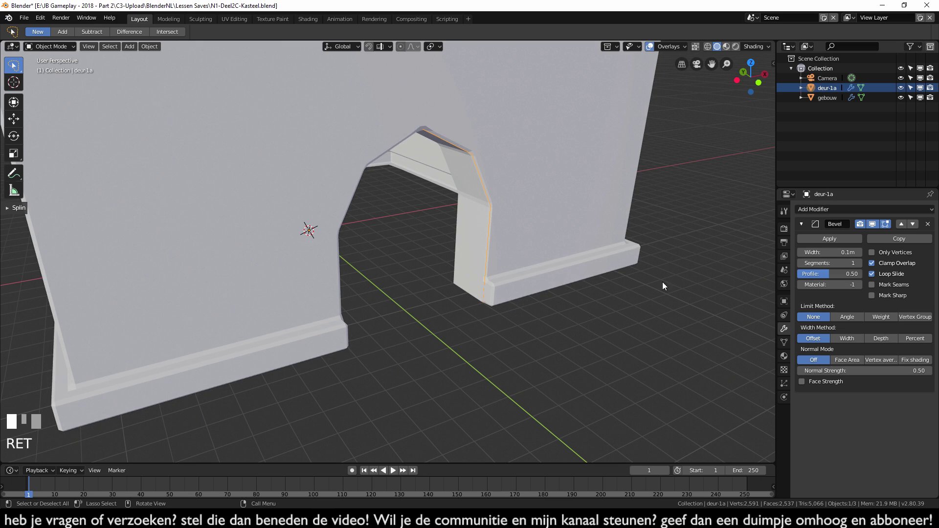
click(503, 235)
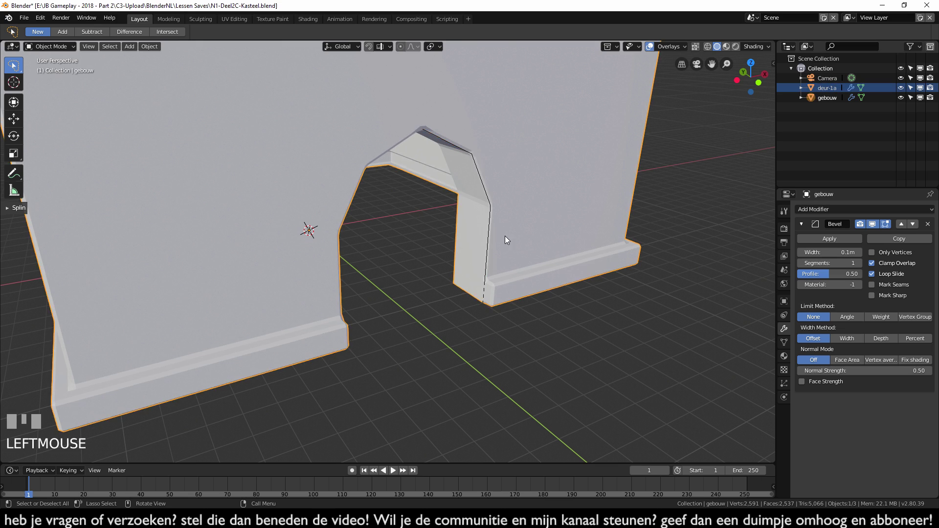
click(476, 231)
click(498, 231)
drag(496, 225, 467, 227)
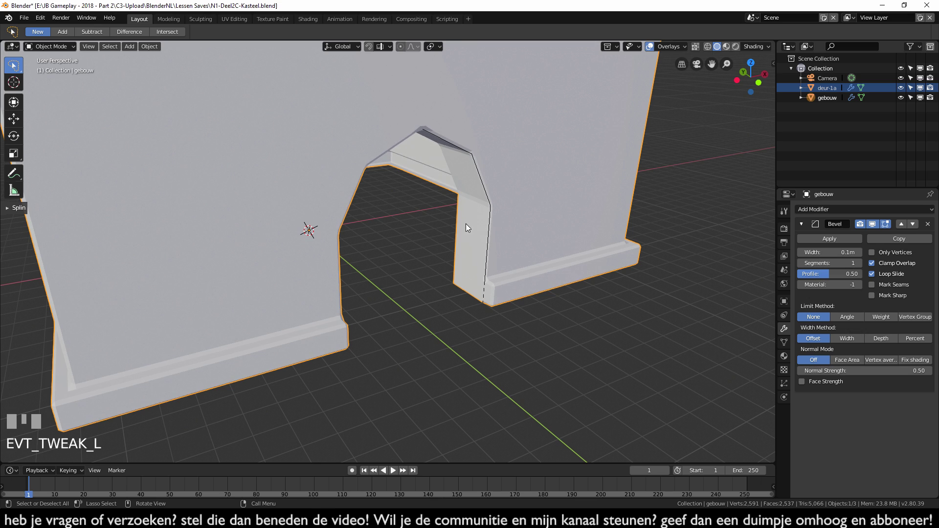
click(492, 230)
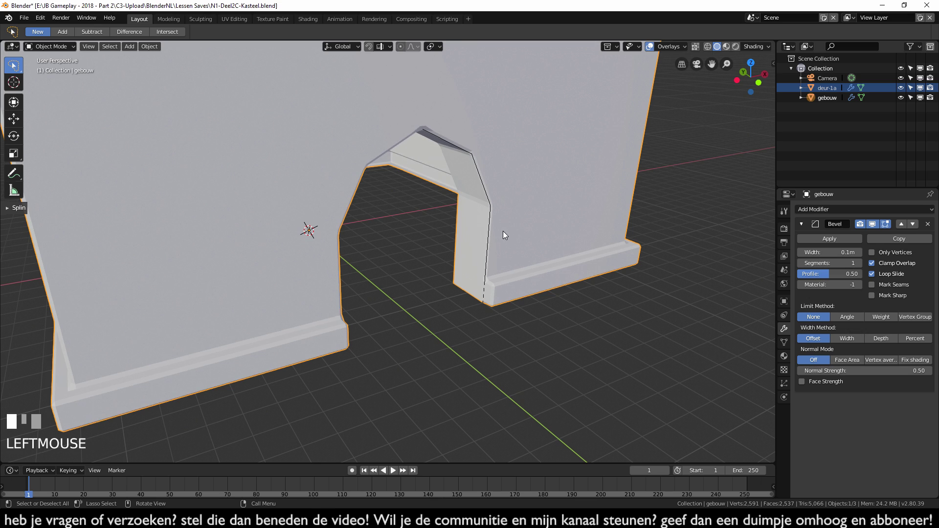
Step: Select the deur-1a object and hide the gebouw object in the viewport
click(833, 89)
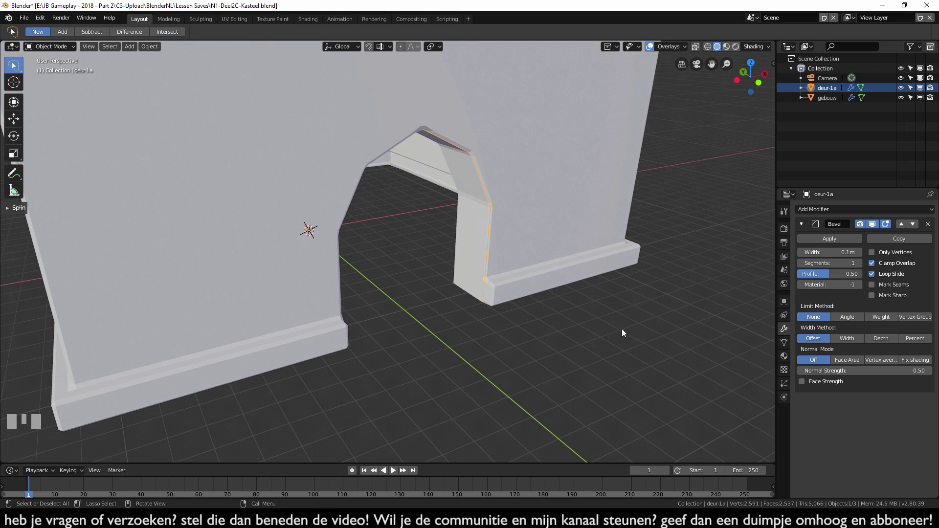
click(900, 98)
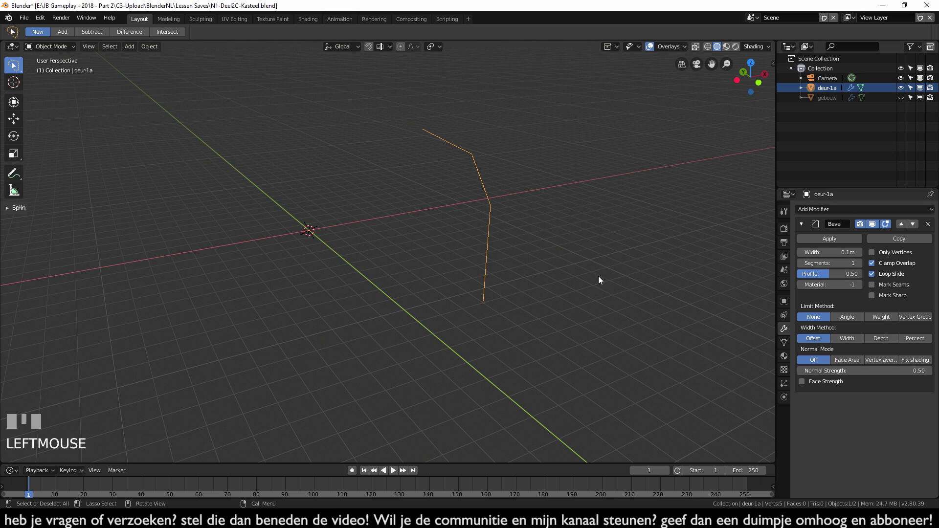
middle_drag(476, 250, 440, 269)
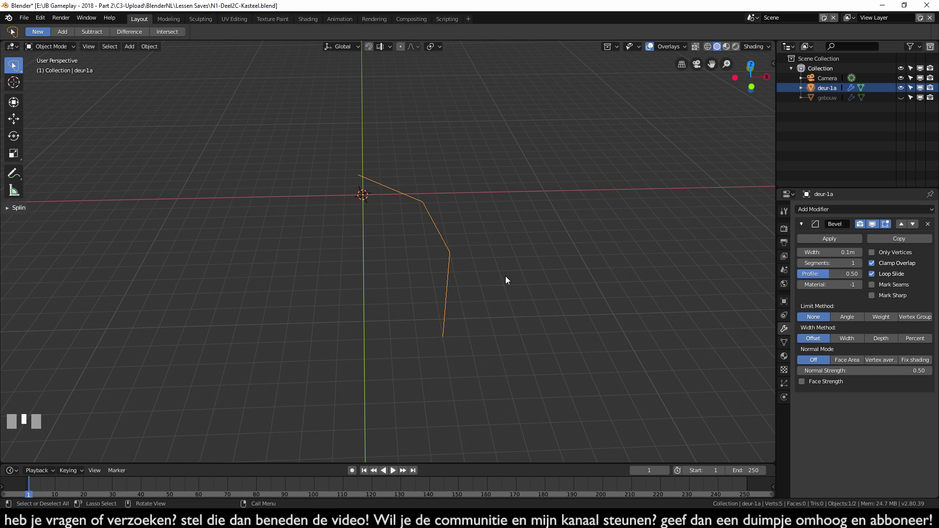
Step: In the front view, extrude the three lower vertices of deur-1a along the global X axis with snapping to the centre line
key(KP_1)
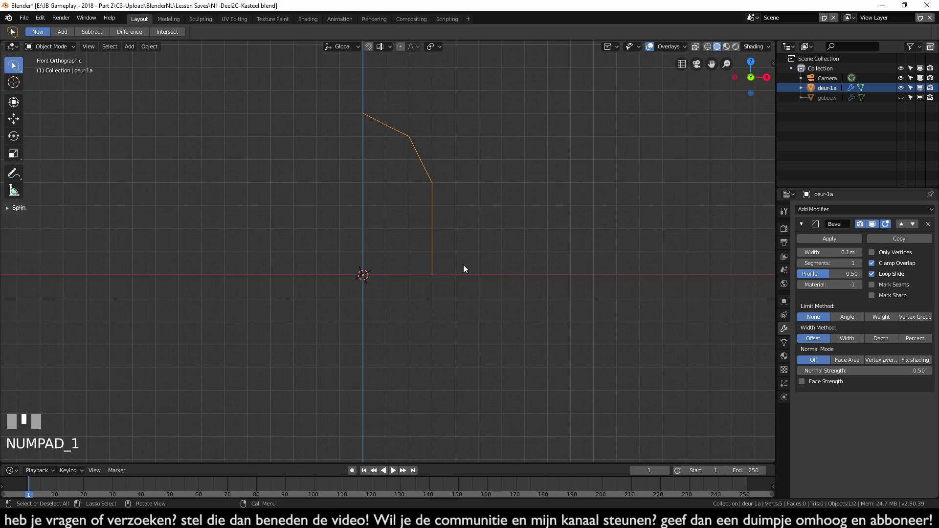
key(Tab)
scroll(465, 262, up, 1)
drag(430, 153, 449, 291)
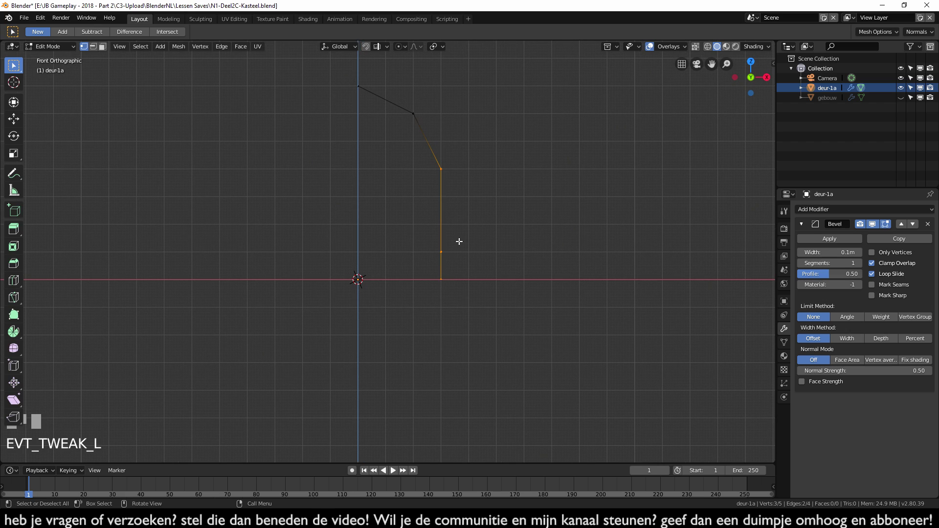
key(e)
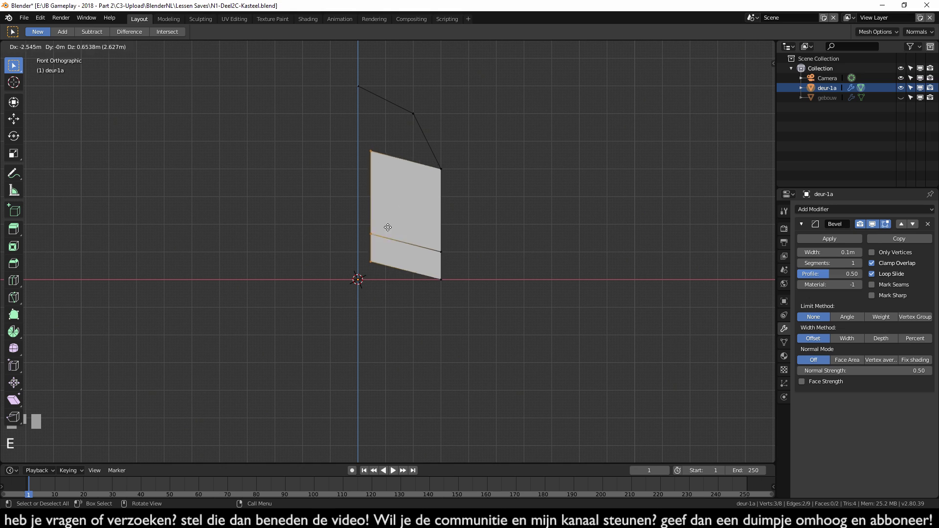
key(x)
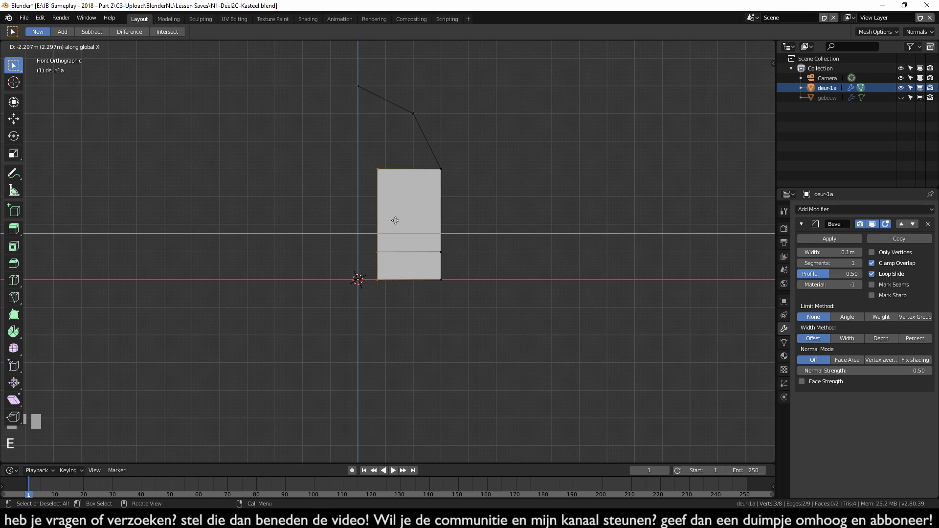
ctrl+click(396, 247)
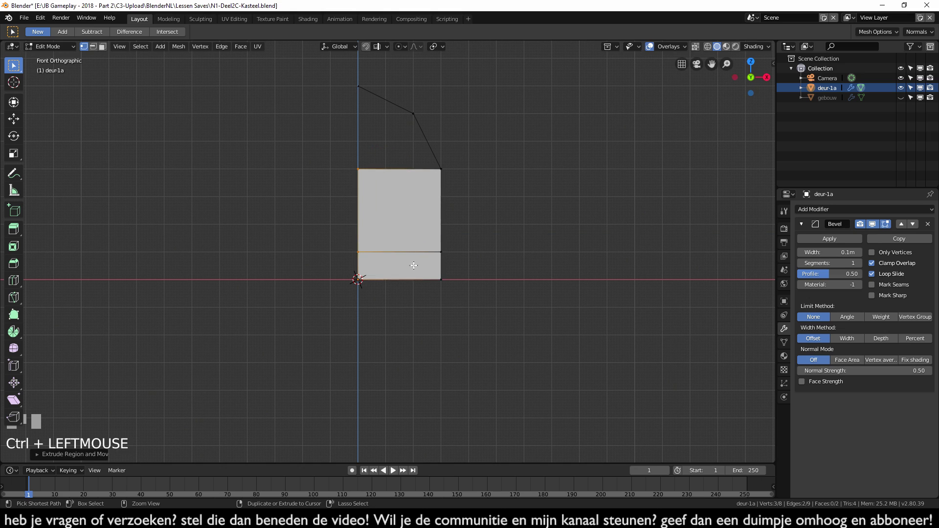
Step: Fill the arched upper part of the door with a face between the peak, the two arch vertices and the inner upper corner
shift+middle_drag(499, 259, 518, 291)
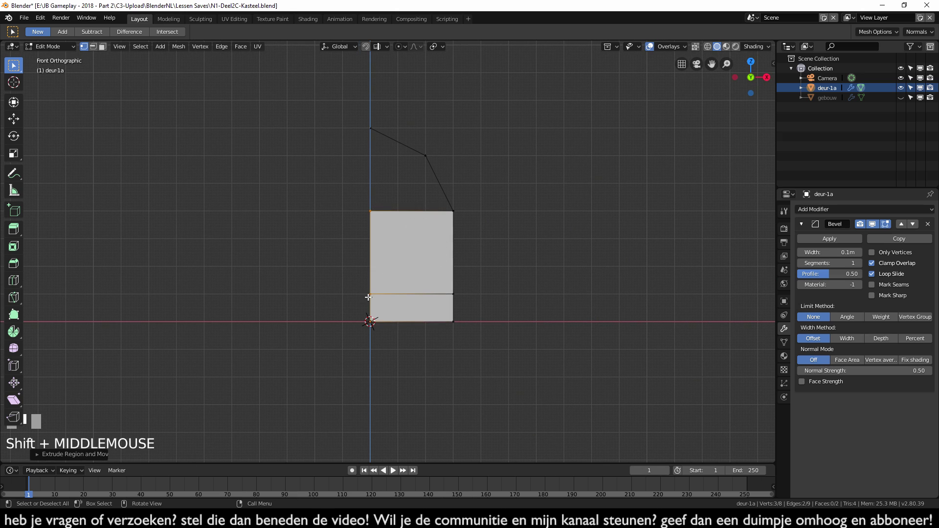
scroll(573, 319, up, 2)
scroll(508, 223, down, 1)
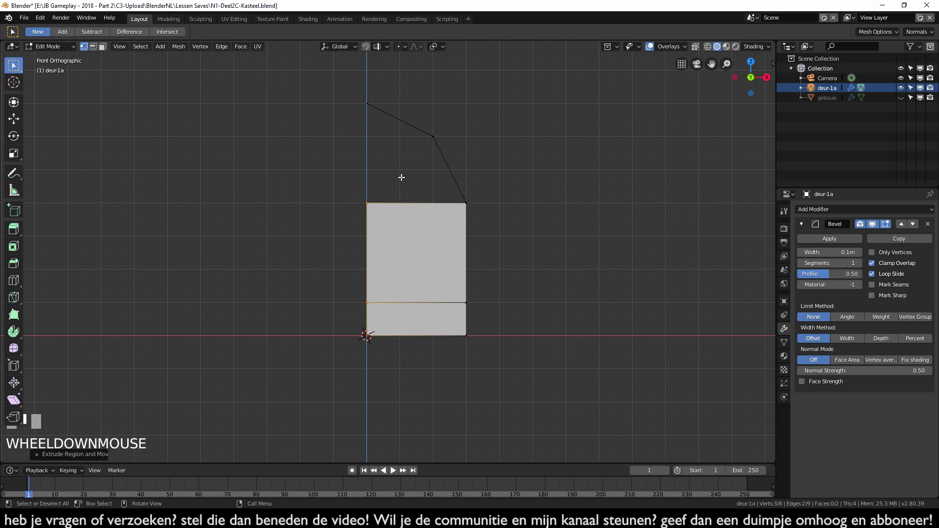
click(367, 104)
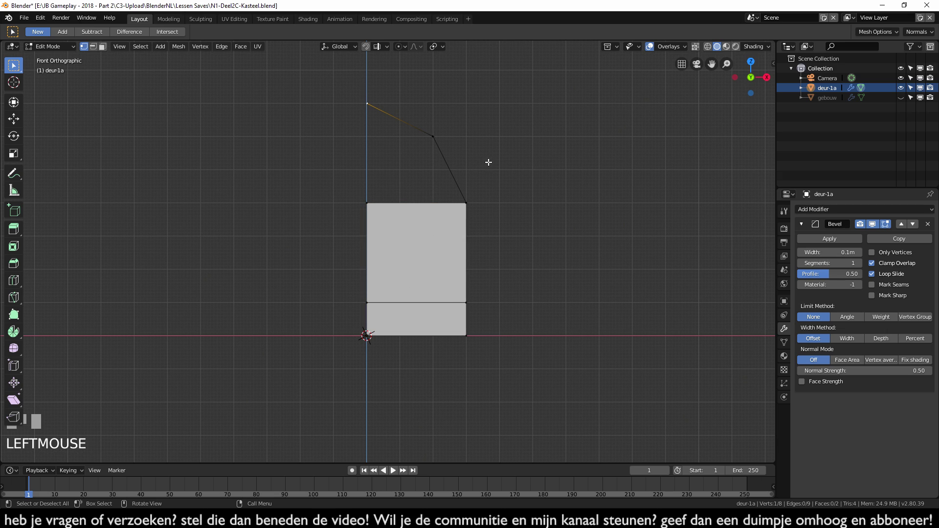
shift+click(433, 137)
shift+click(467, 203)
shift+click(367, 203)
key(f)
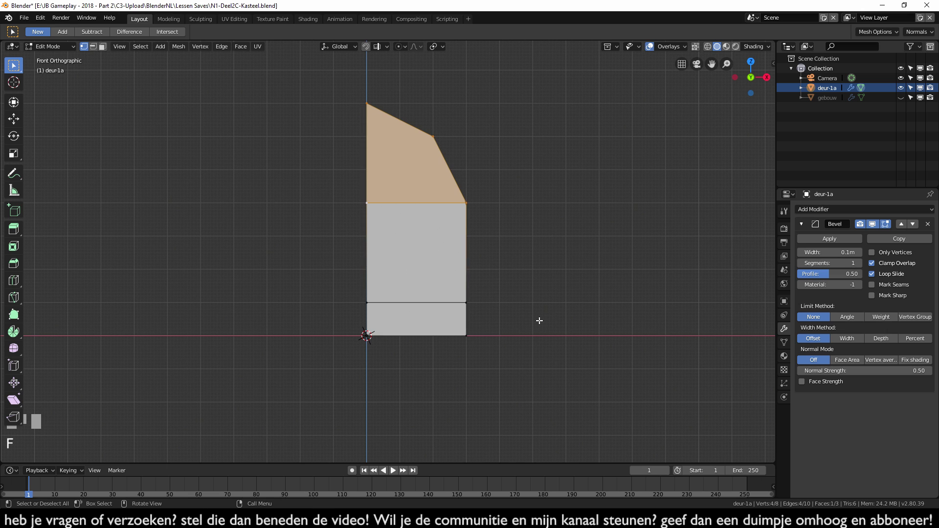
Step: In the right view, select the whole door mesh and extrude it about 0.4 m along the Y axis with snapping to give it thickness
middle_drag(535, 320, 478, 303)
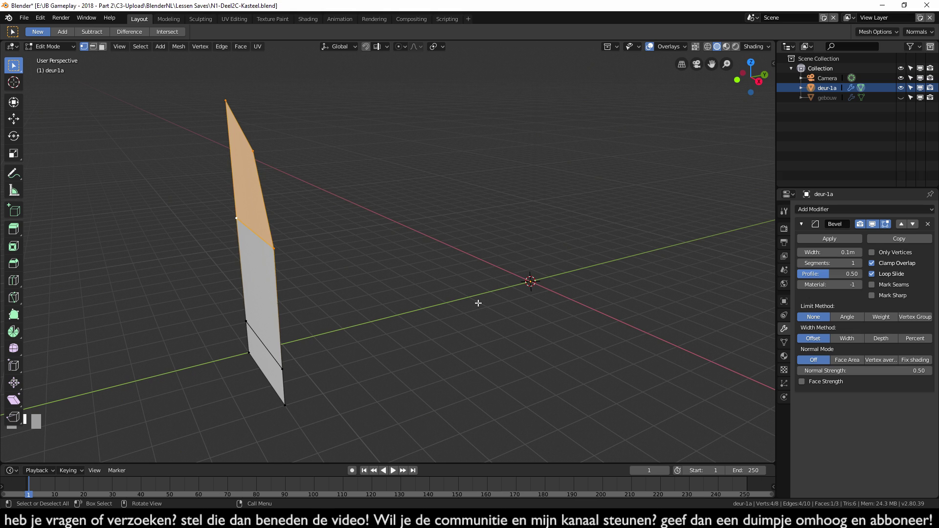
key(KP_3)
shift+middle_drag(420, 214, 473, 209)
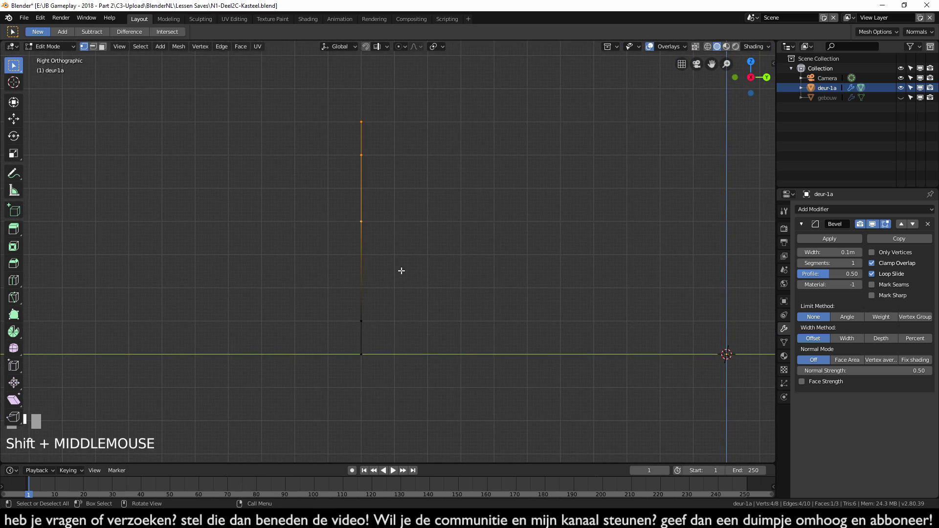
key(a)
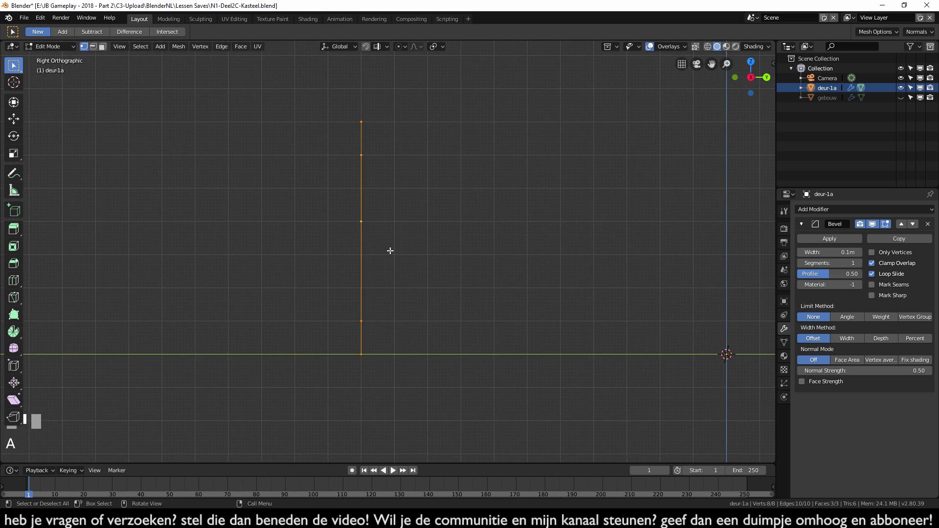
key(e)
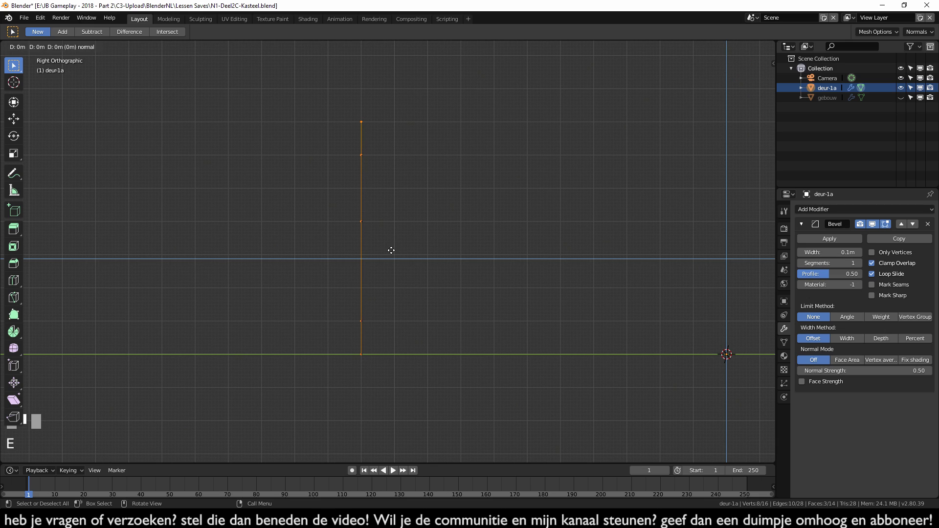
key(ctrl)
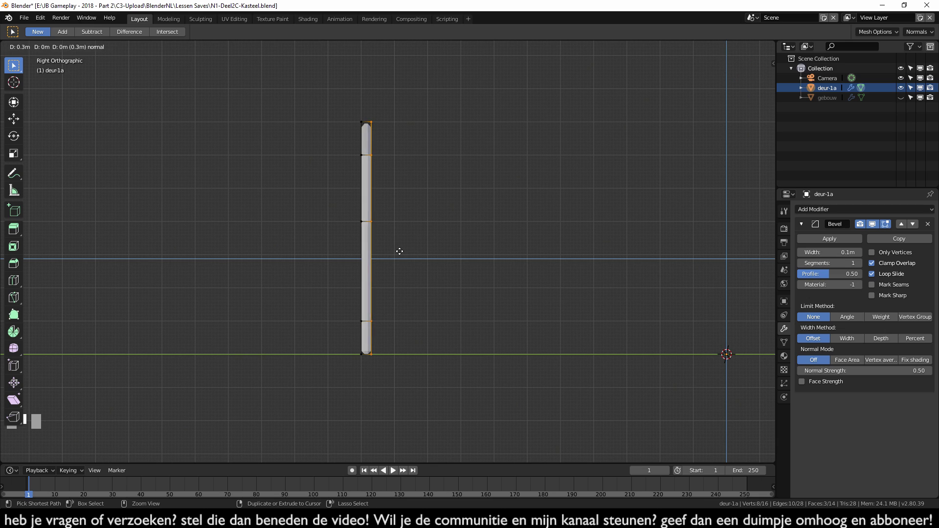
ctrl+click(403, 251)
shift+middle_drag(413, 310, 457, 227)
scroll(434, 315, up, 5)
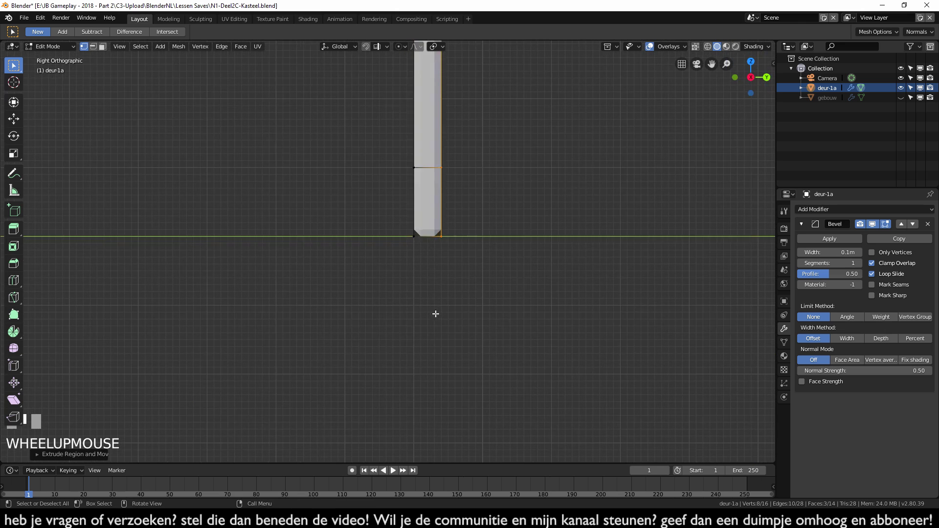
scroll(412, 275, down, 8)
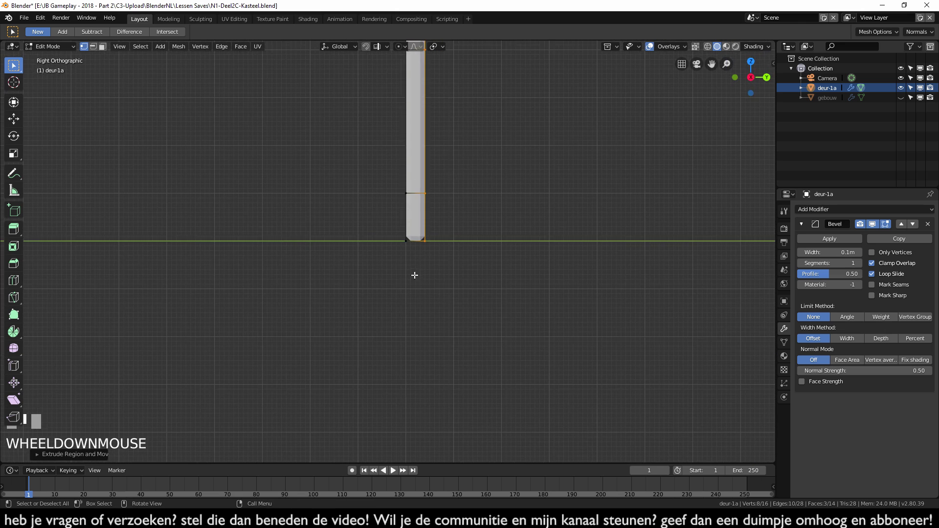
shift+middle_drag(452, 237, 491, 302)
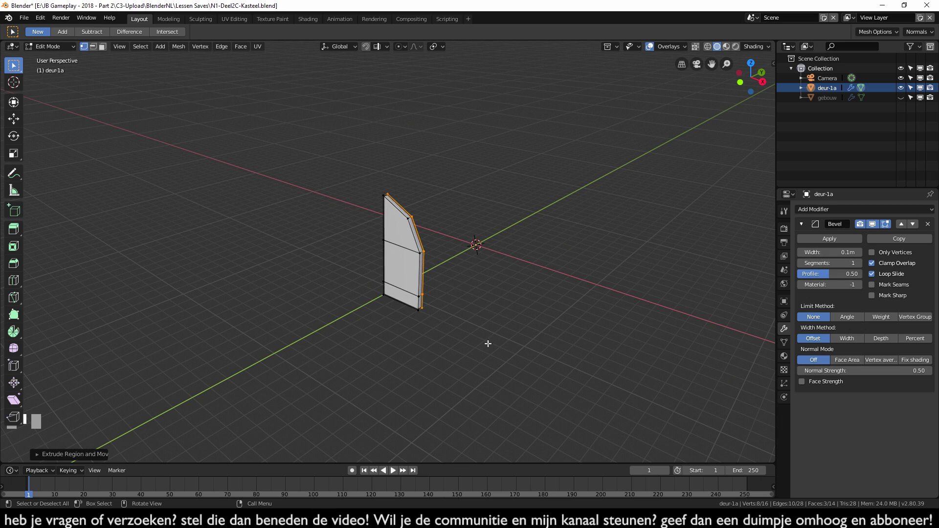
Step: Add a cube to the deur-1a mesh and move it with snapping -11 m along Y and 3 m along Z onto the door
click(738, 133)
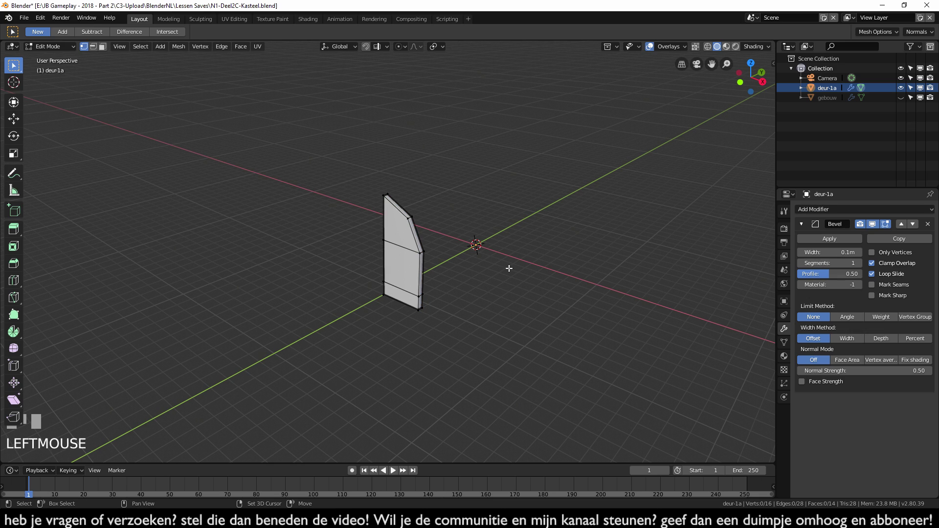
key(shift+a)
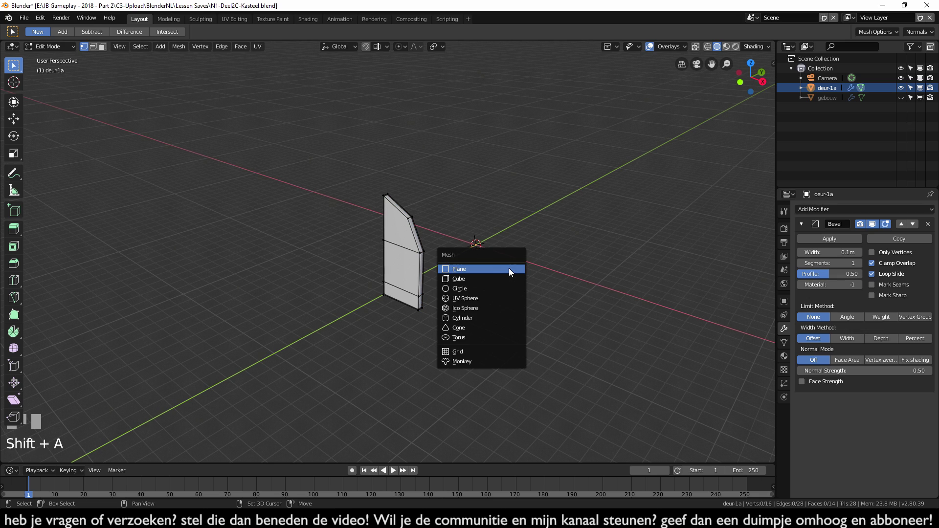
click(454, 279)
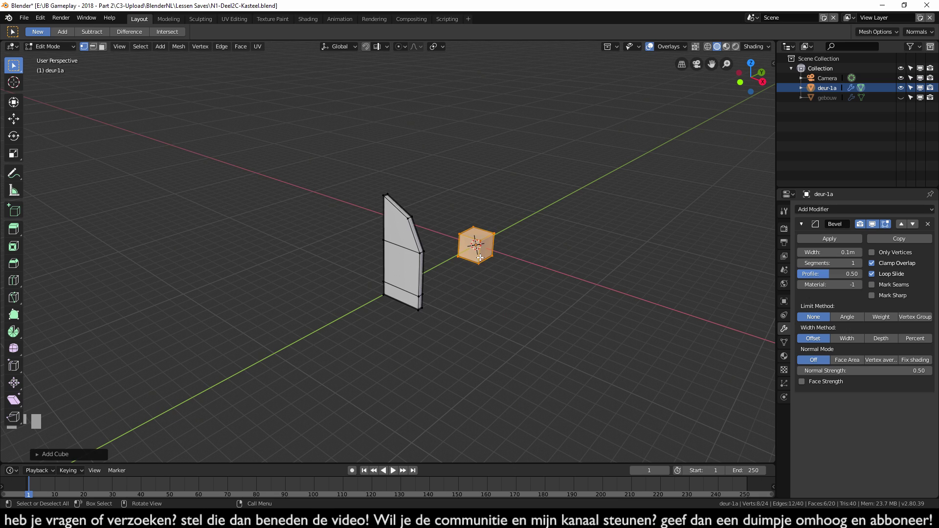
key(KP_3)
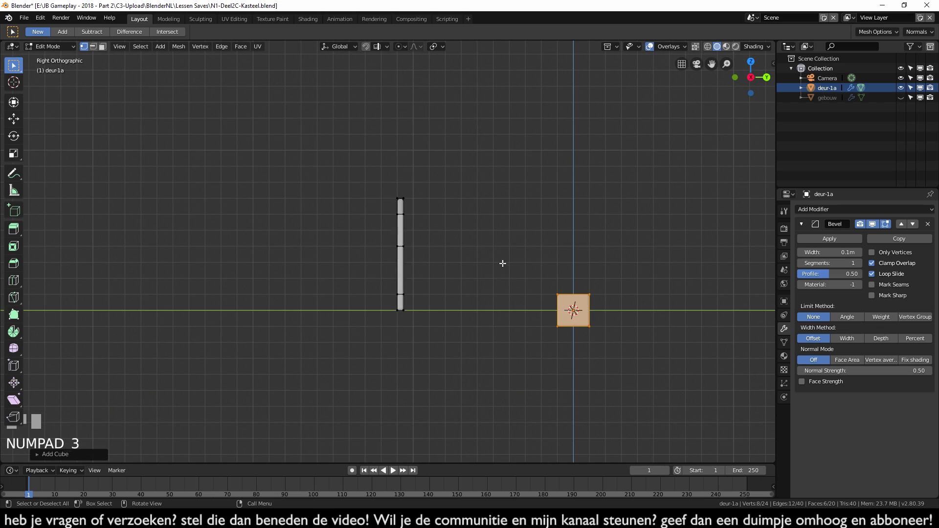
scroll(648, 355, up, 2)
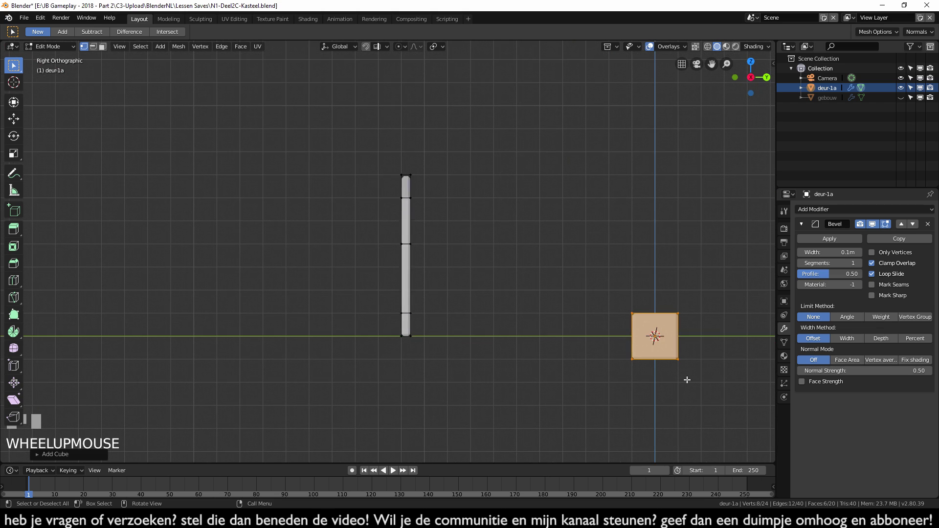
key(g)
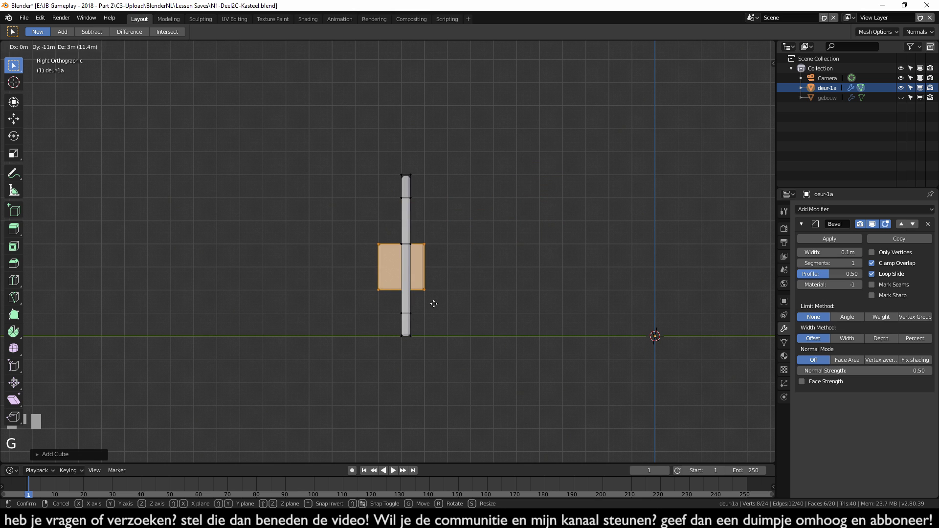
ctrl+click(434, 303)
Step: Shift the cube along the Y axis with snapping so it is centred on the door's thickness
scroll(455, 323, up, 5)
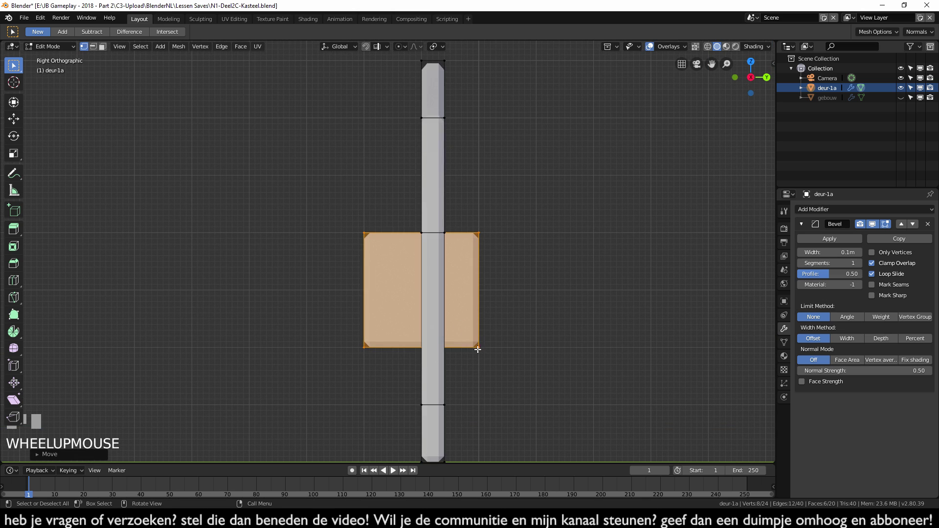
scroll(514, 355, up, 3)
shift+middle_drag(515, 362, 342, 241)
scroll(390, 295, up, 6)
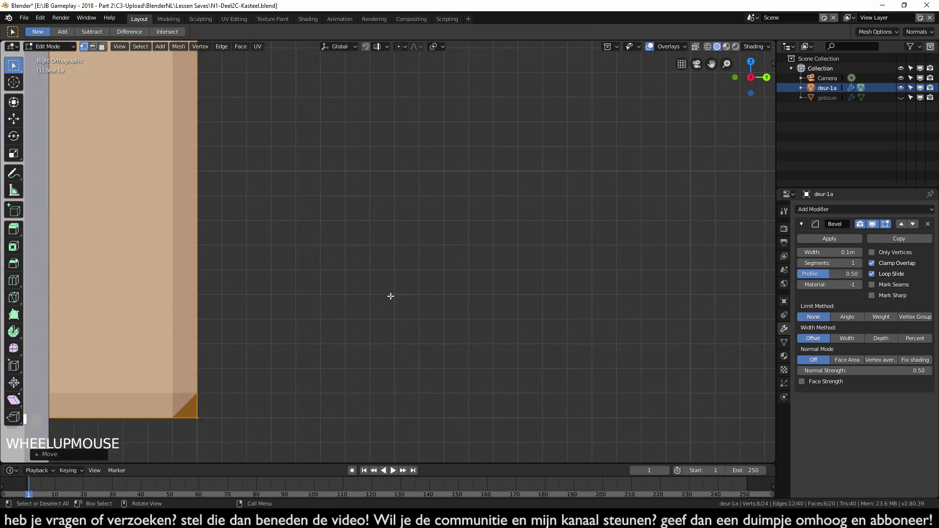
scroll(389, 313, up, 2)
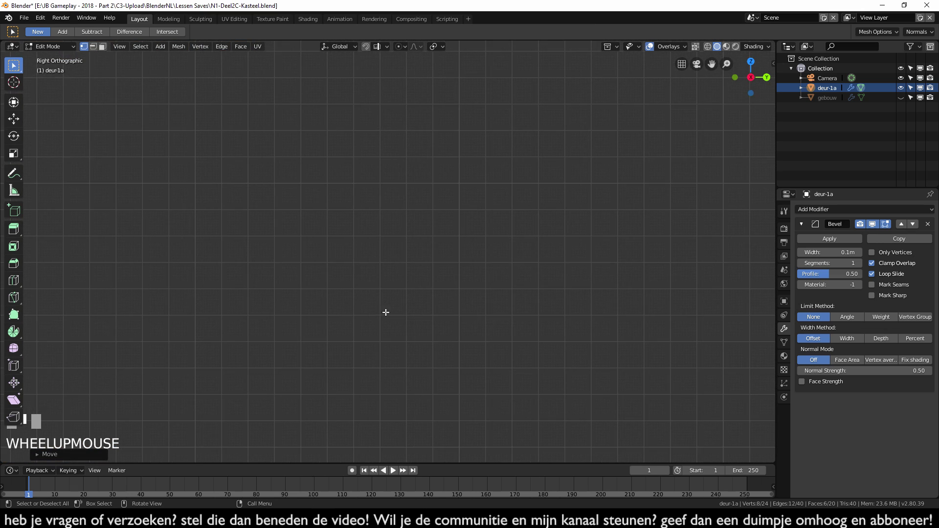
scroll(402, 326, up, 5)
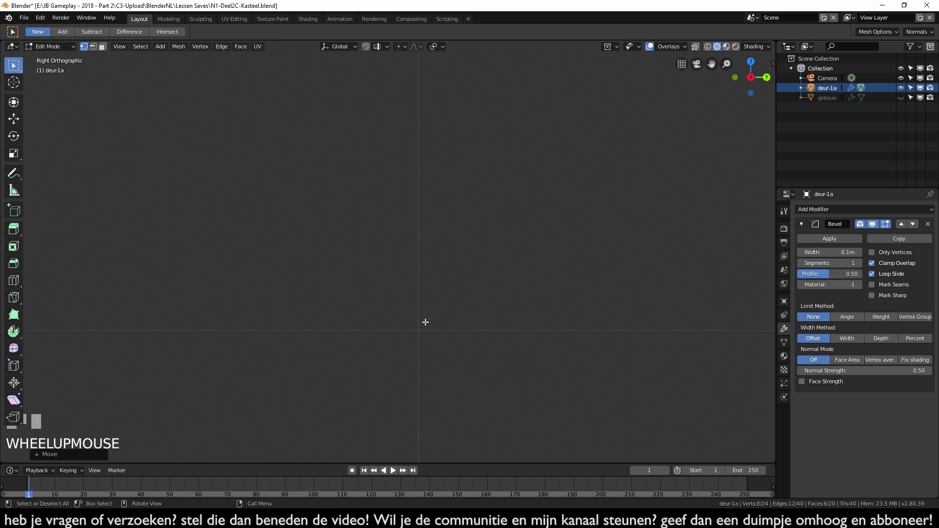
scroll(425, 323, down, 6)
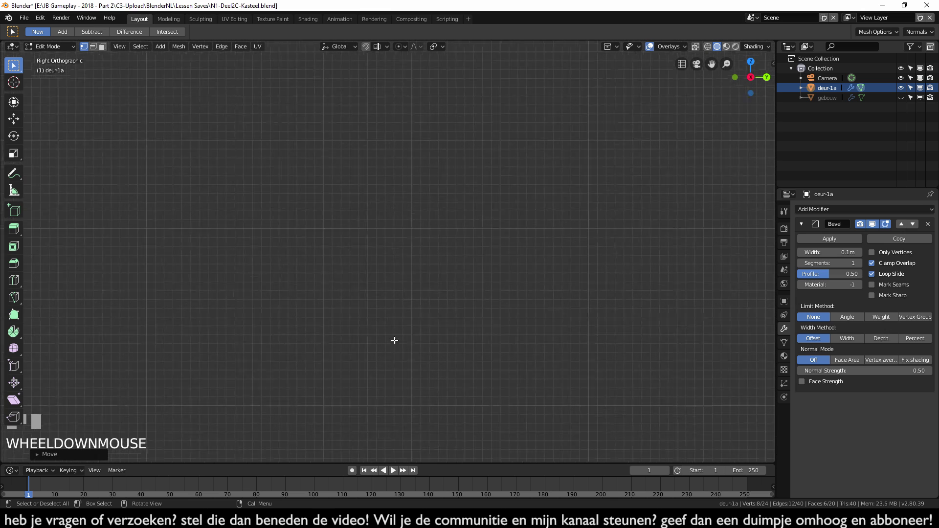
scroll(396, 329, down, 4)
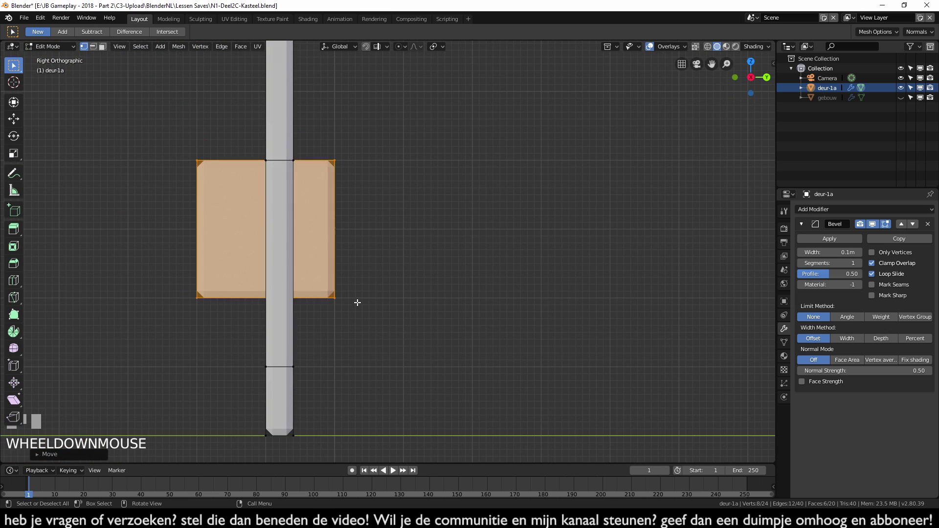
shift+middle_drag(289, 295, 420, 264)
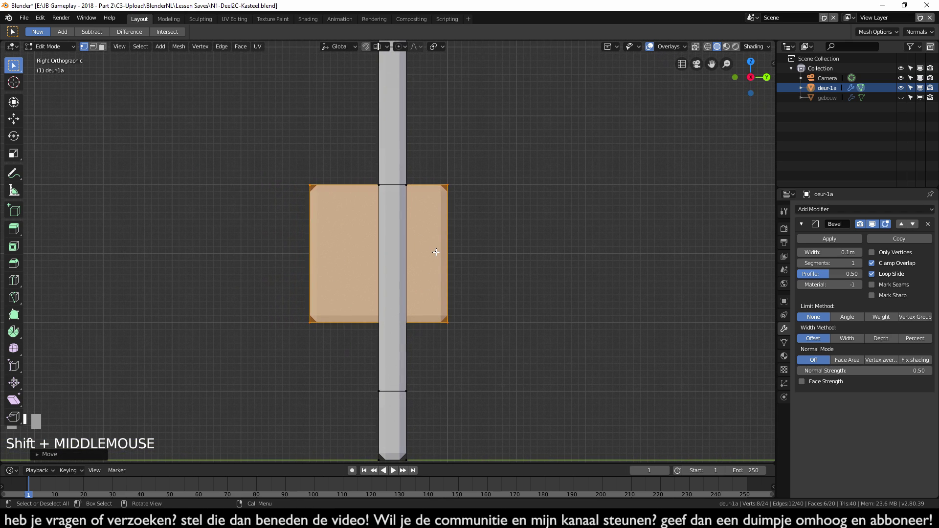
key(g)
ctrl+click(448, 253)
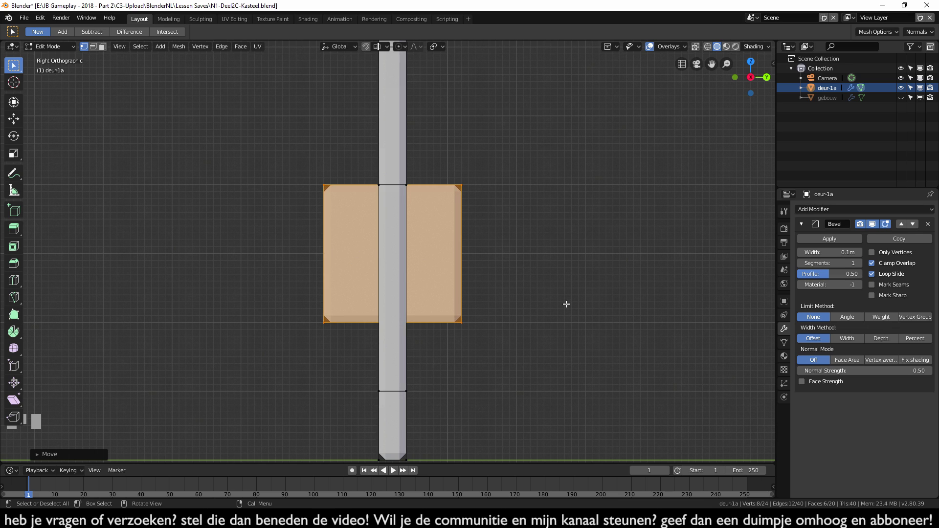
Step: Flatten the cube by scaling it to 0.2 along the global Z axis with snapping
key(s)
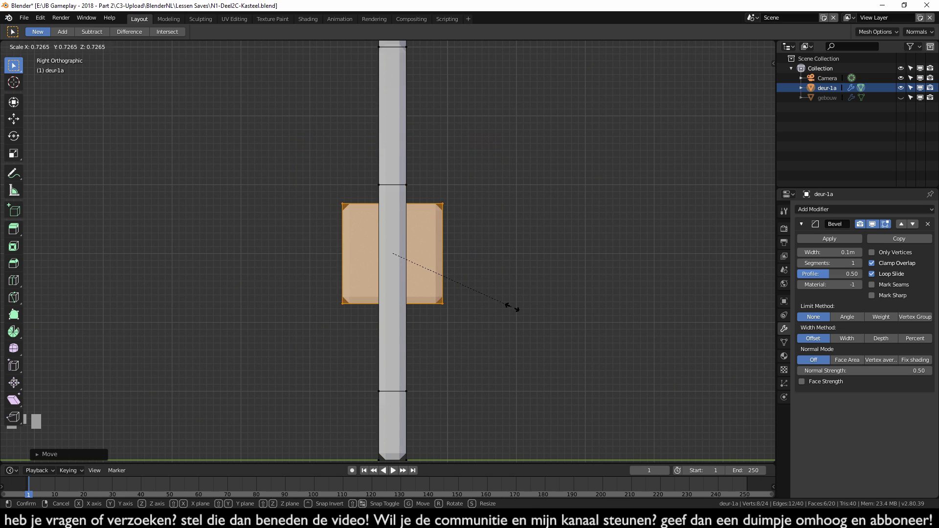
key(y)
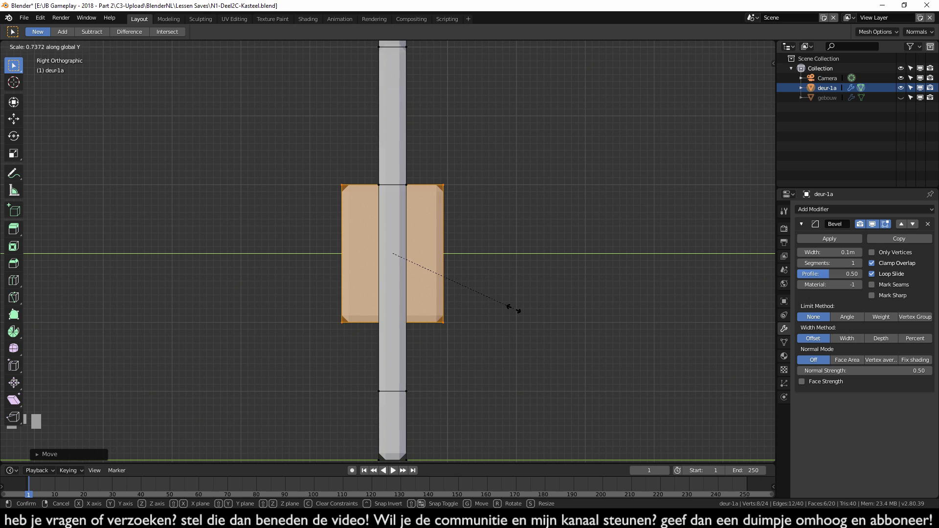
key(z)
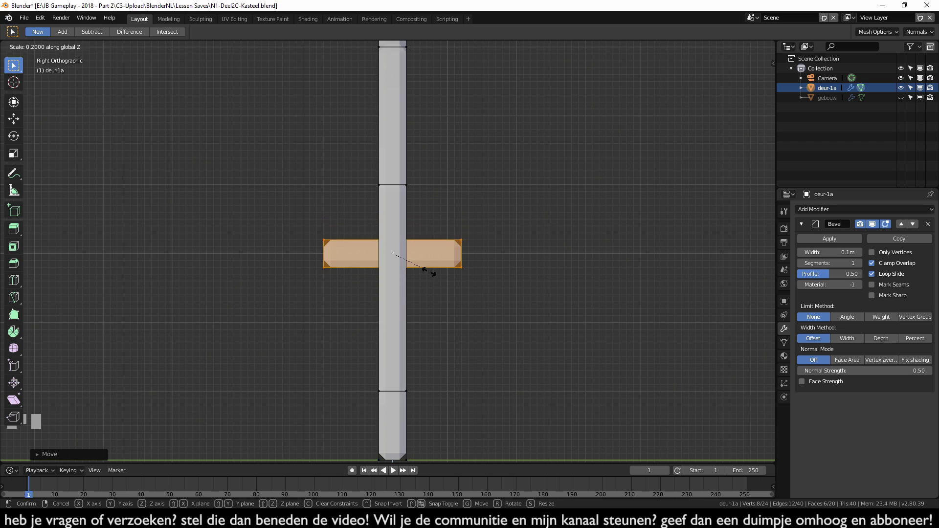
ctrl+click(415, 264)
scroll(465, 329, up, 5)
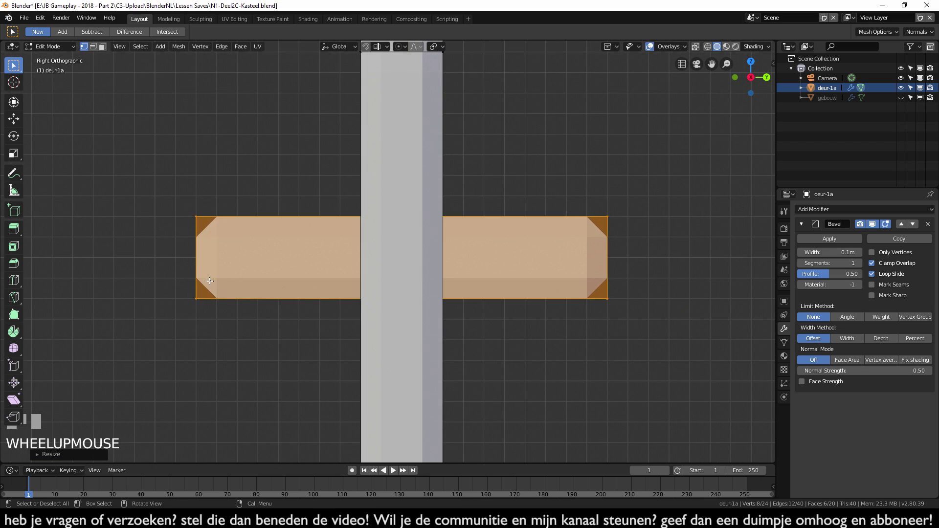
key(s)
key(z)
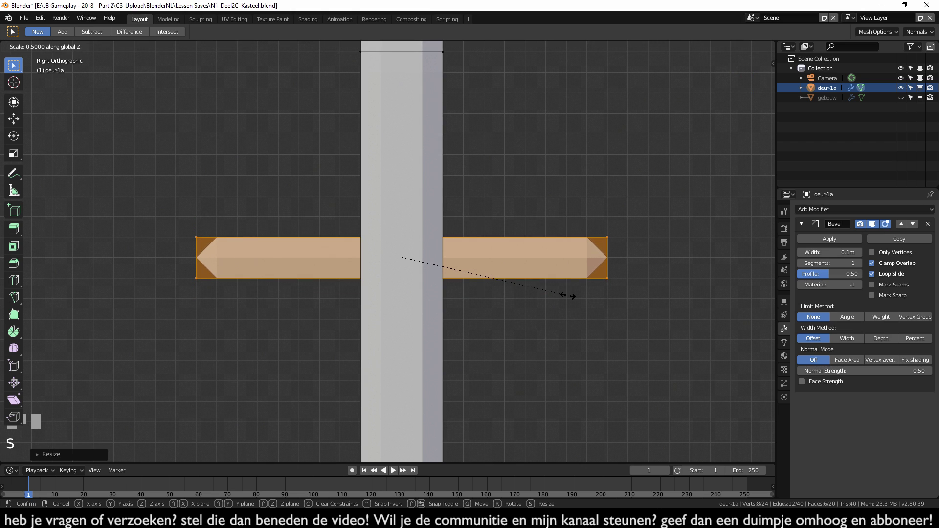
ctrl+click(396, 336)
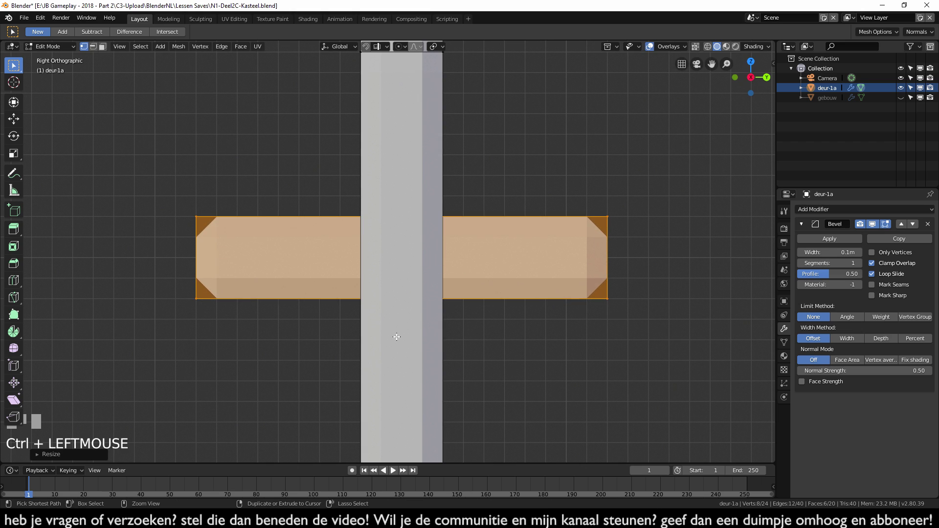
Step: Scale the block with snapping to about 0.4 along the global Y axis, and in the front view to about 0.3 along the global X axis
scroll(532, 348, down, 3)
key(s)
key(y)
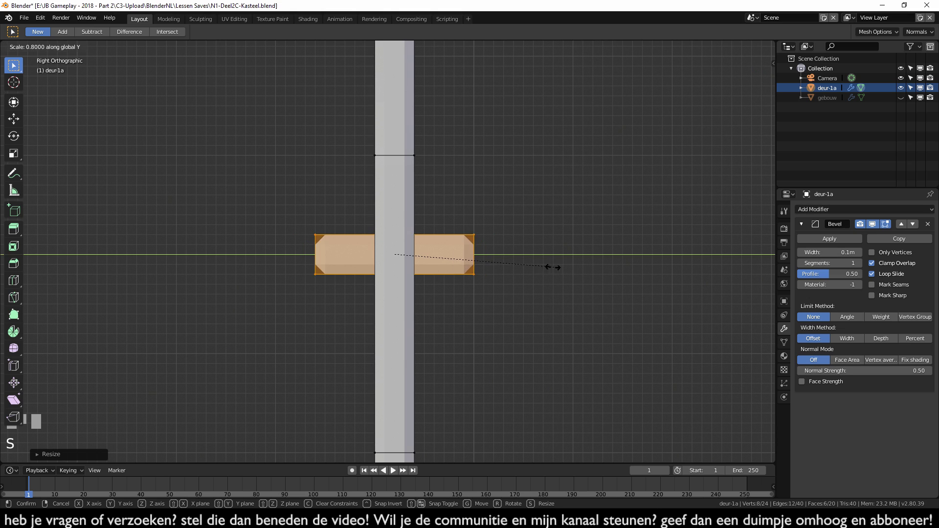
ctrl+click(479, 264)
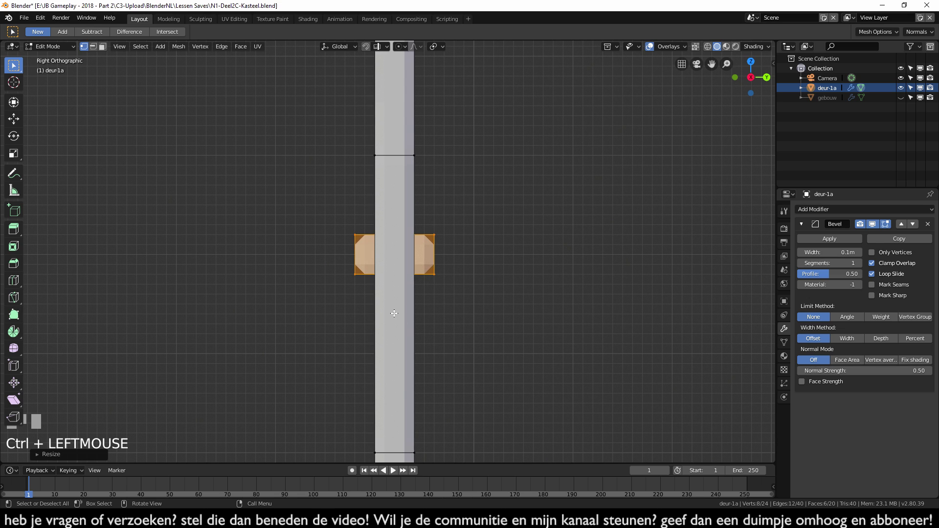
key(KP_1)
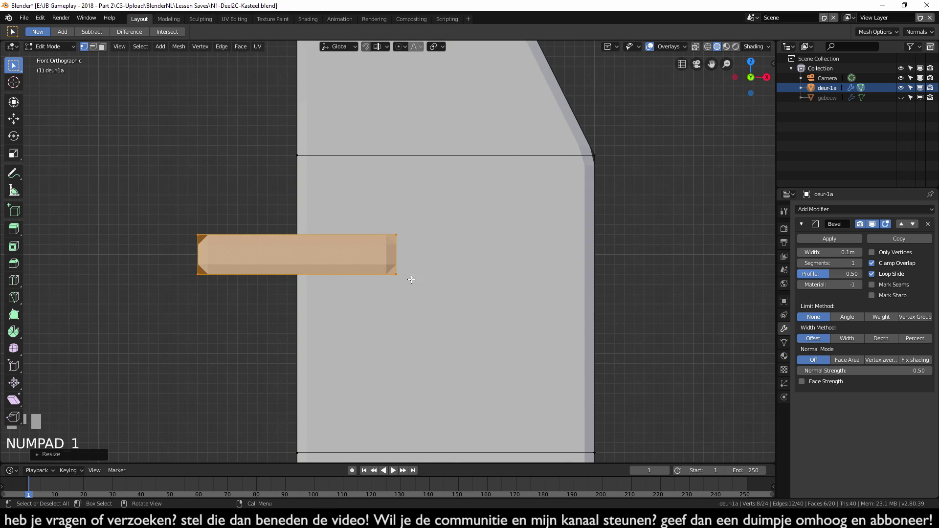
key(s)
key(x)
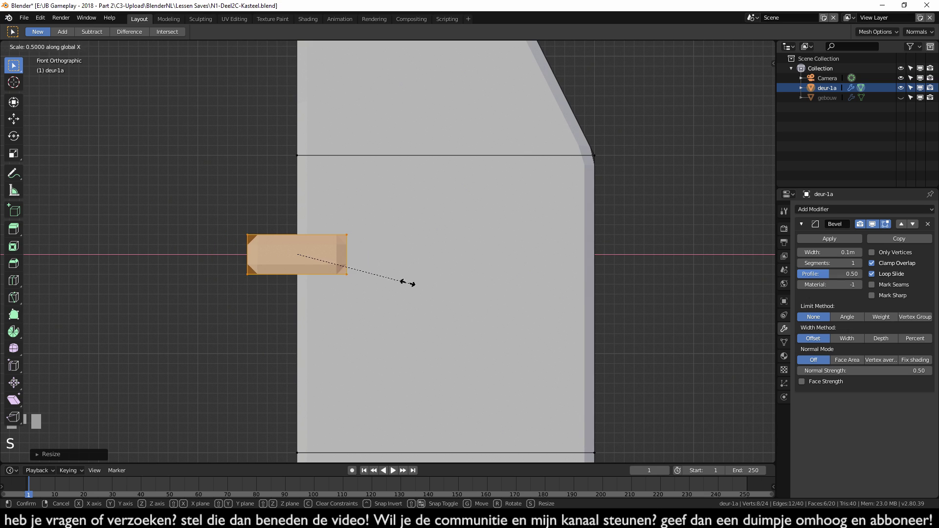
ctrl+click(361, 276)
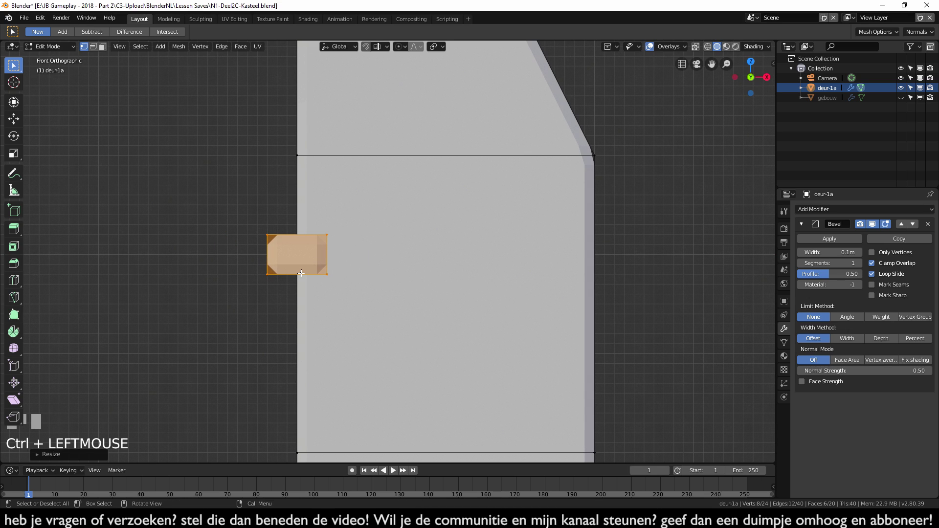
Step: In the front view, move the block with snapping inward and slightly down, onto the door leaf beside its straight inner edge
key(g)
ctrl+click(350, 332)
scroll(419, 392, down, 4)
middle_drag(420, 392, 410, 348)
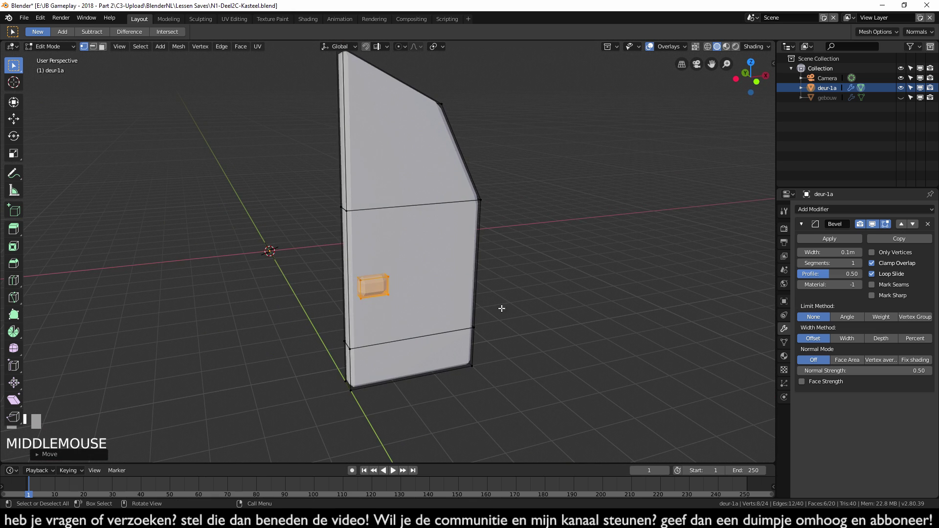
middle_drag(469, 360, 444, 359)
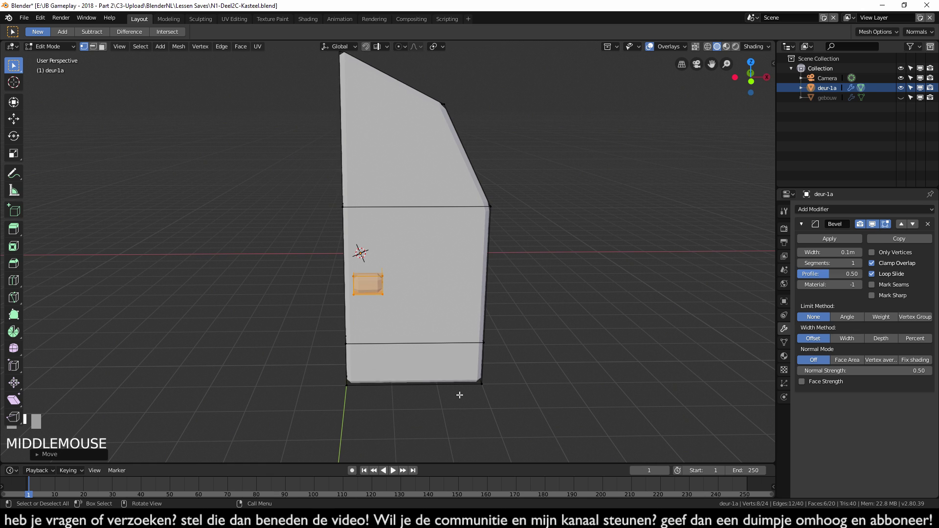
Step: Leave mesh editing and show the gebouw object again to examine the door leaf inside the gate opening
key(Tab)
scroll(451, 392, down, 3)
middle_drag(411, 311, 430, 272)
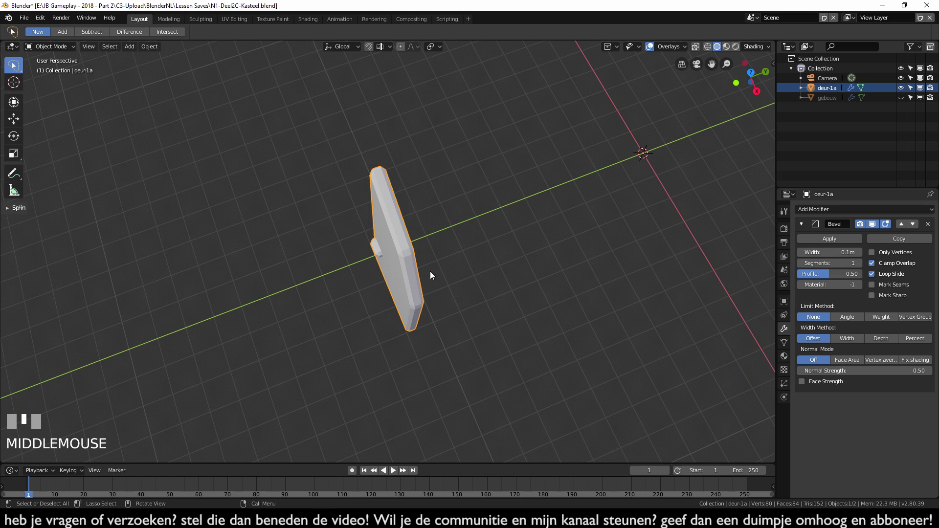
scroll(440, 319, down, 2)
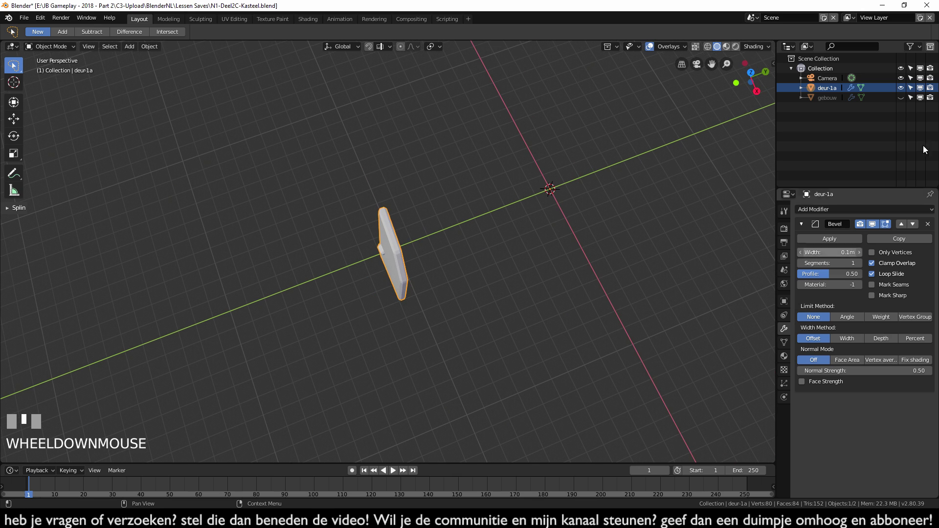
click(899, 97)
middle_drag(682, 177, 413, 256)
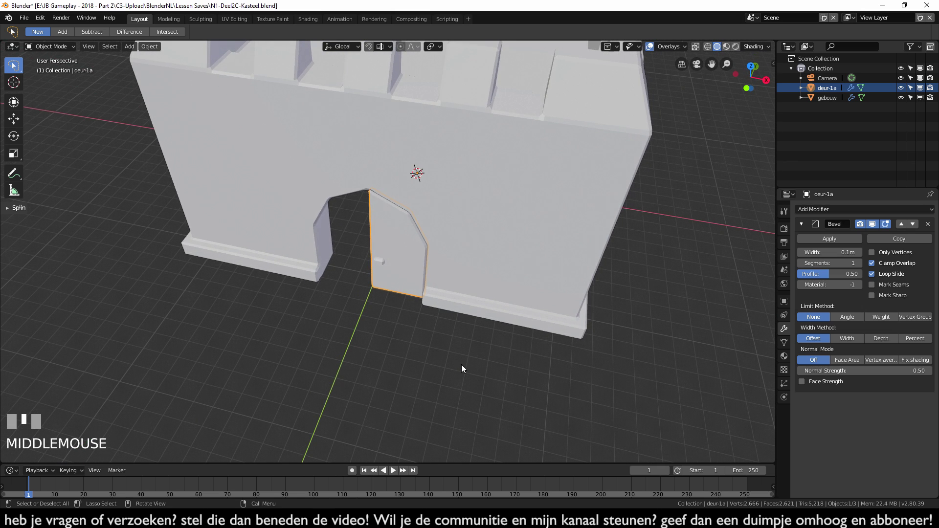
key(Tab)
key(a)
key(r)
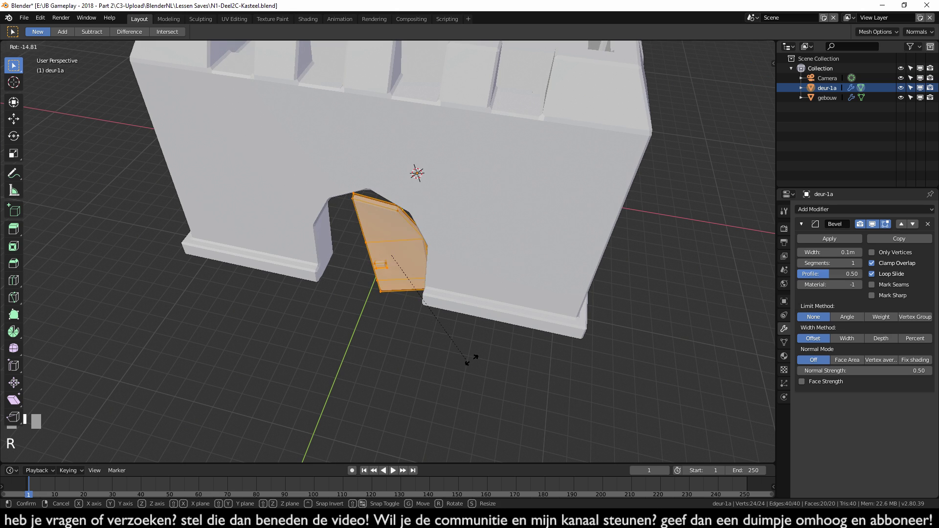
key(z)
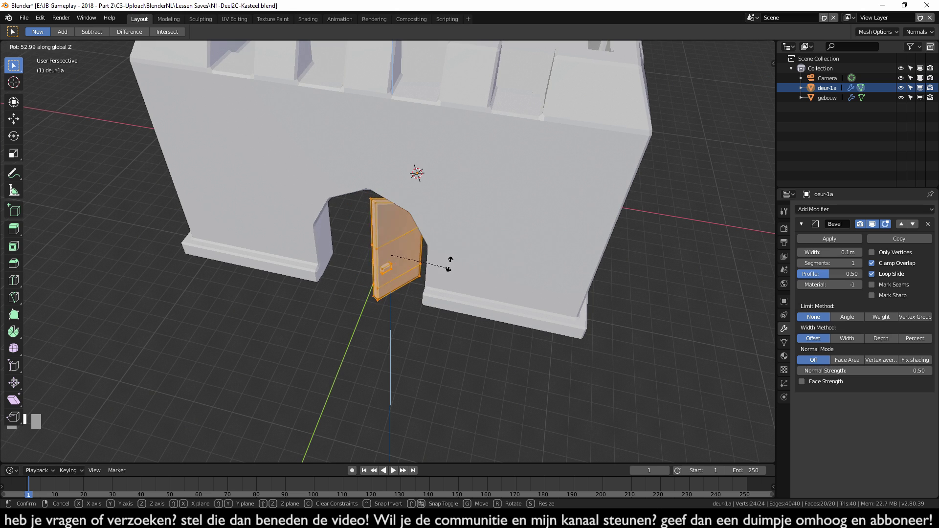
key(Escape)
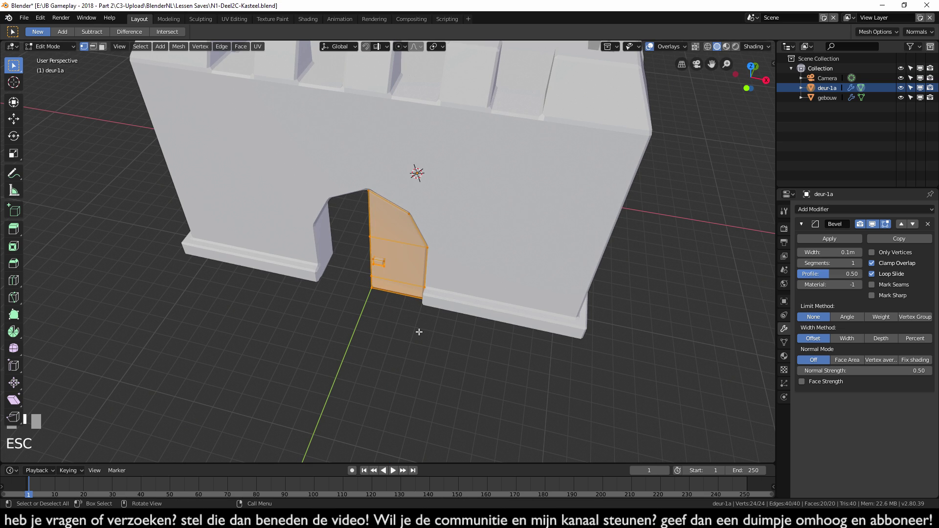
Step: Hide the gebouw object and, in the top view, move the door object with snapping so its origin lies at the original hinge-side corner
click(901, 97)
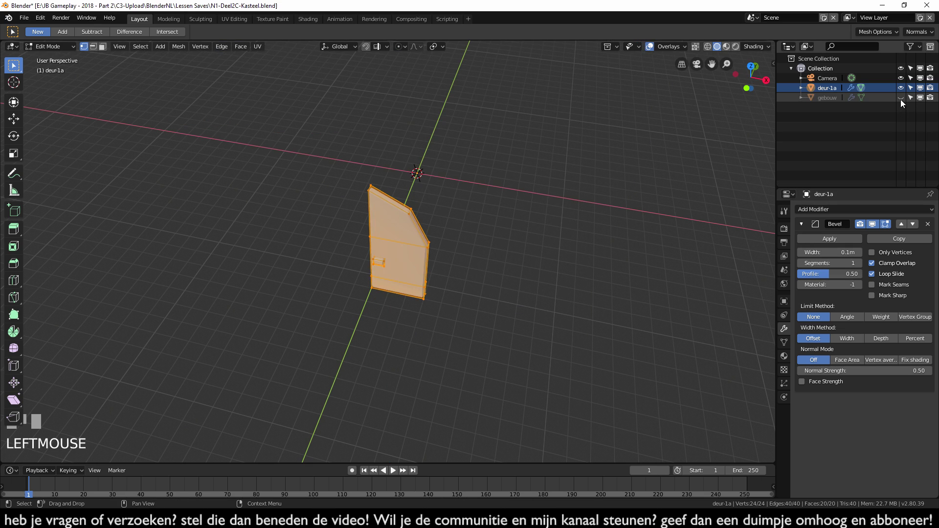
key(Tab)
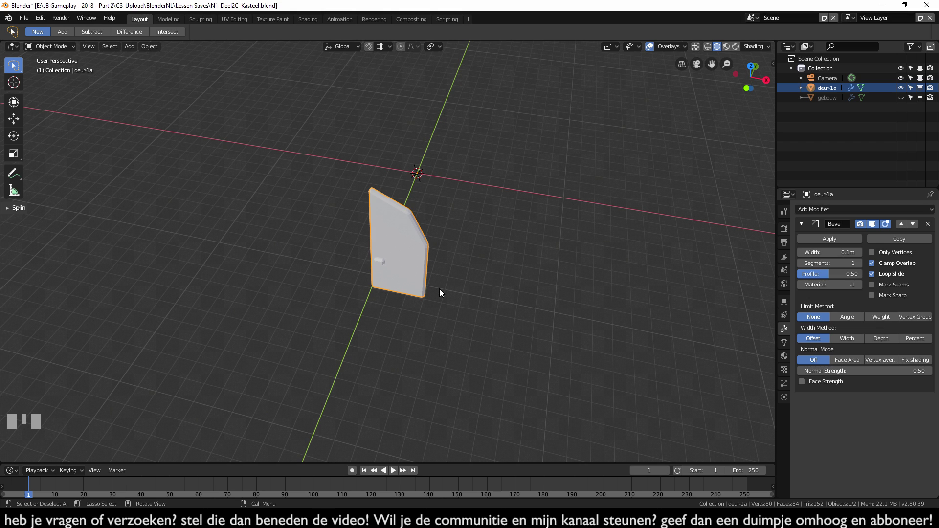
key(KP_7)
shift+middle_drag(424, 296, 413, 350)
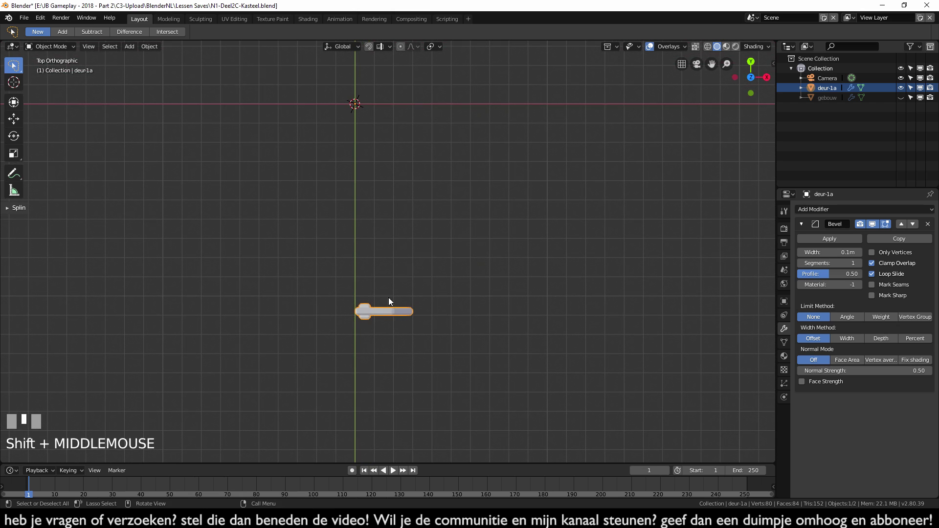
scroll(389, 335, down, 2)
key(ctrl+z)
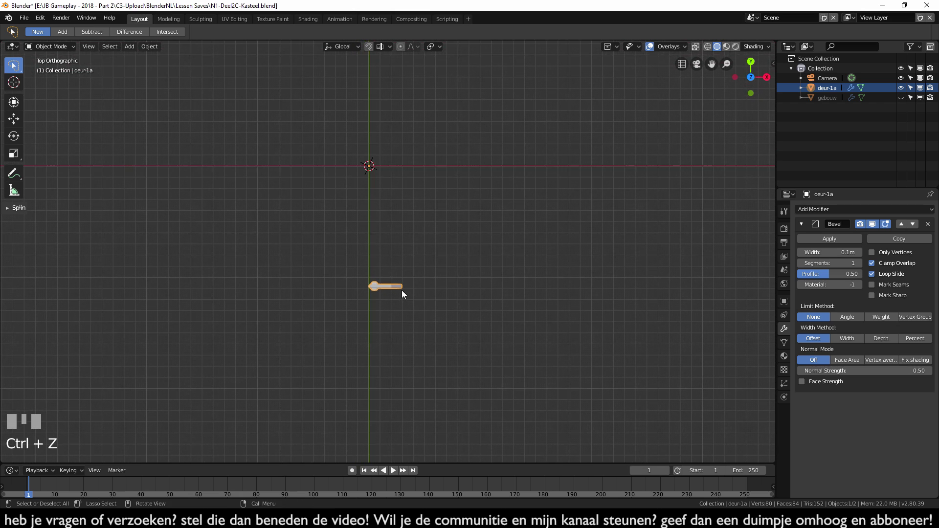
key(Escape)
key(g)
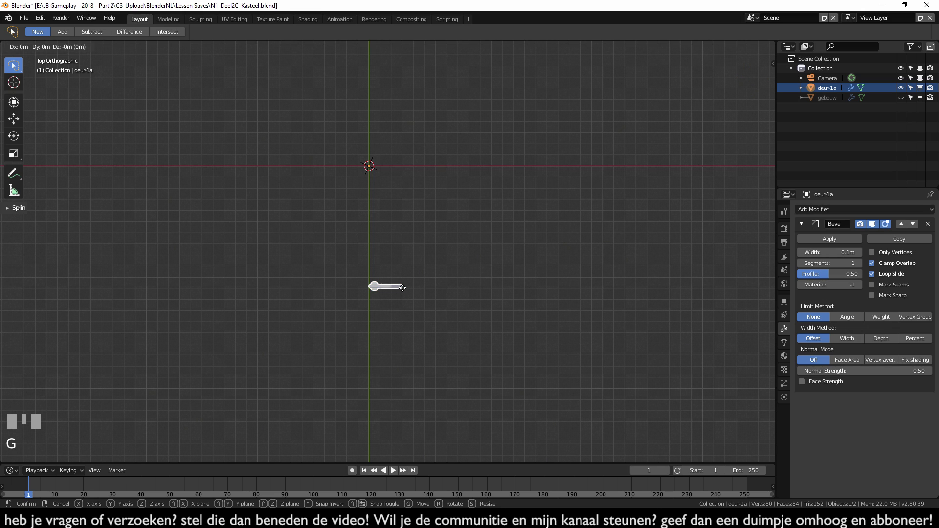
ctrl+click(433, 413)
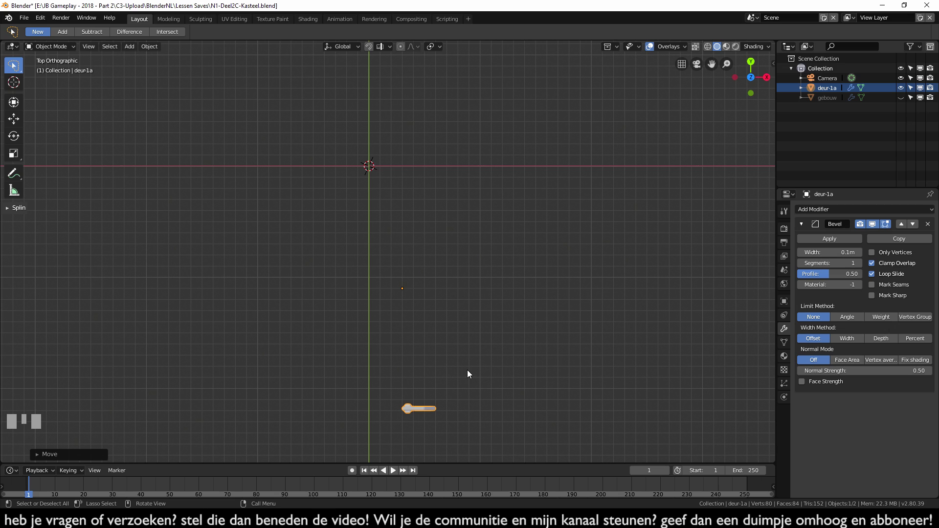
Step: In Edit Mode, move the door's entire mesh with snapping back to its original place in the gate, leaving the origin at the hinge corner
key(Tab)
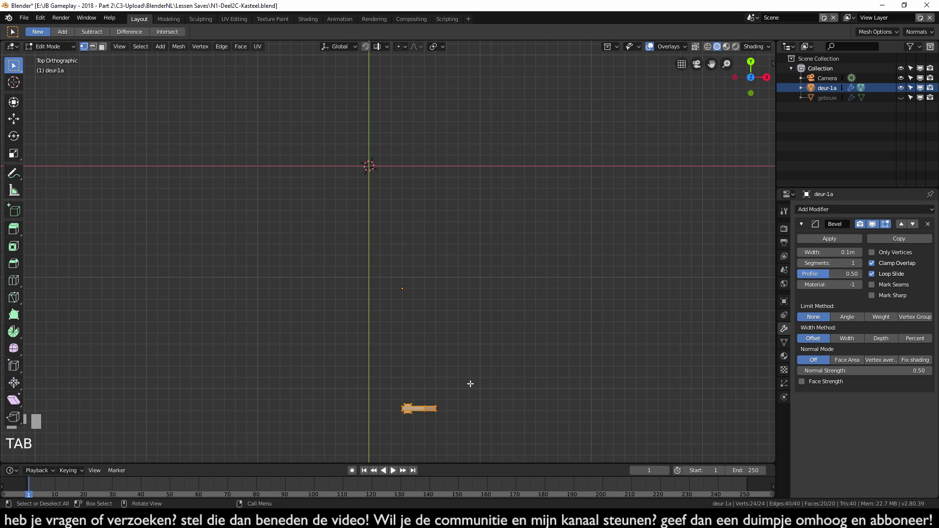
key(a)
key(g)
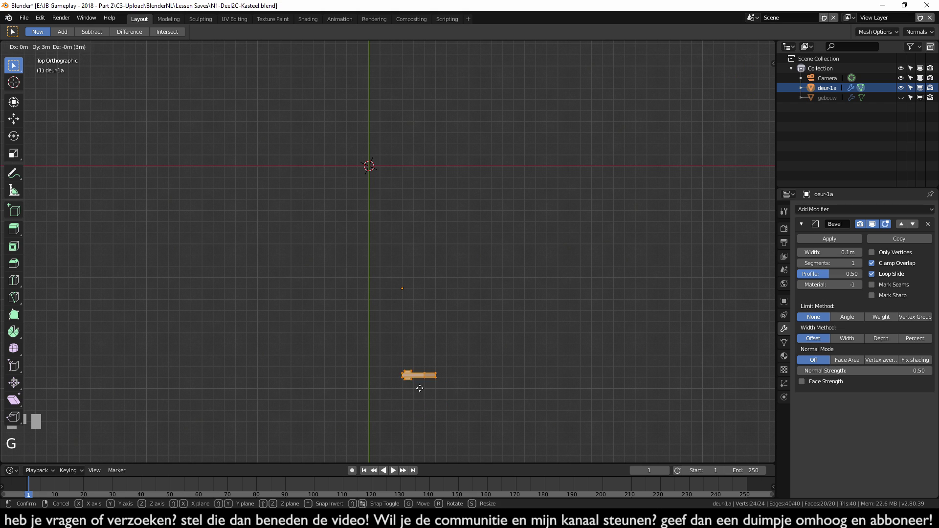
ctrl+click(386, 299)
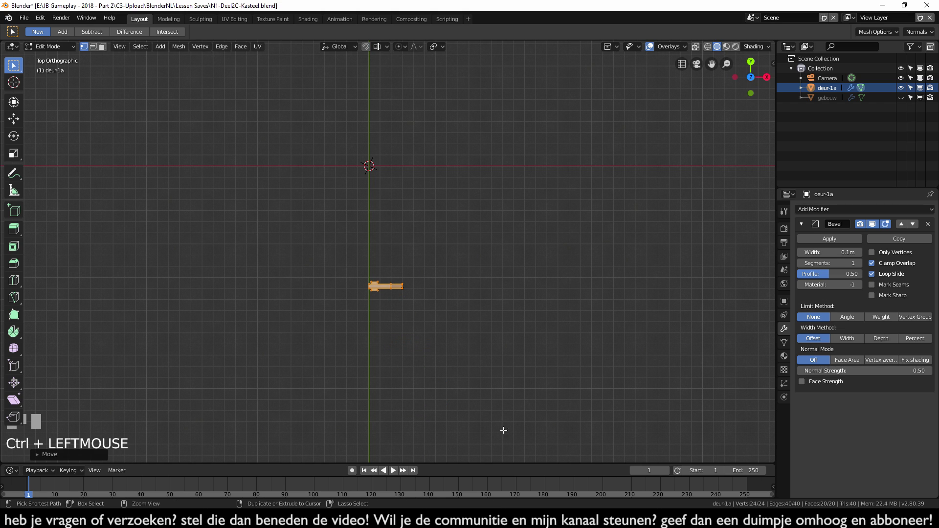
middle_drag(503, 430, 488, 364)
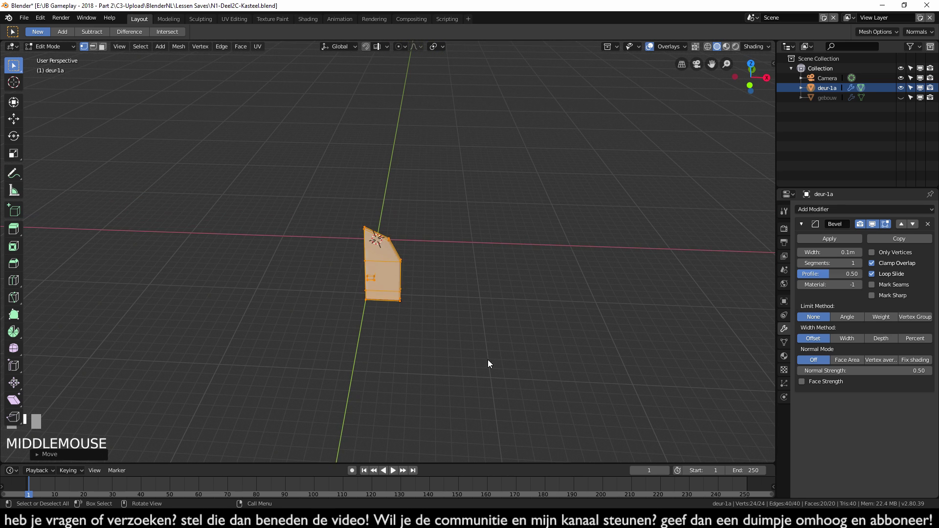
Step: Show the gebouw object again and test rotating the door object about the global Z axis around its hinge-side origin
key(Tab)
scroll(465, 372, up, 5)
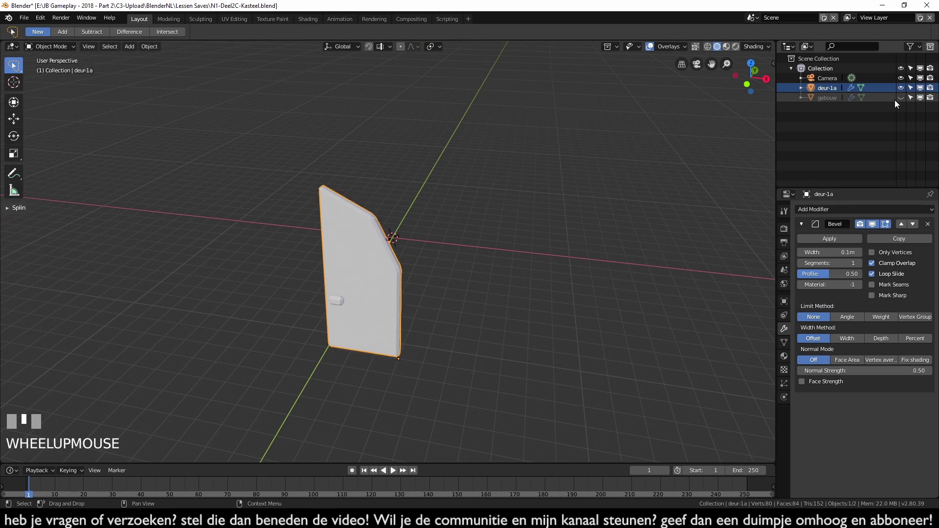
click(900, 97)
middle_drag(535, 336, 548, 353)
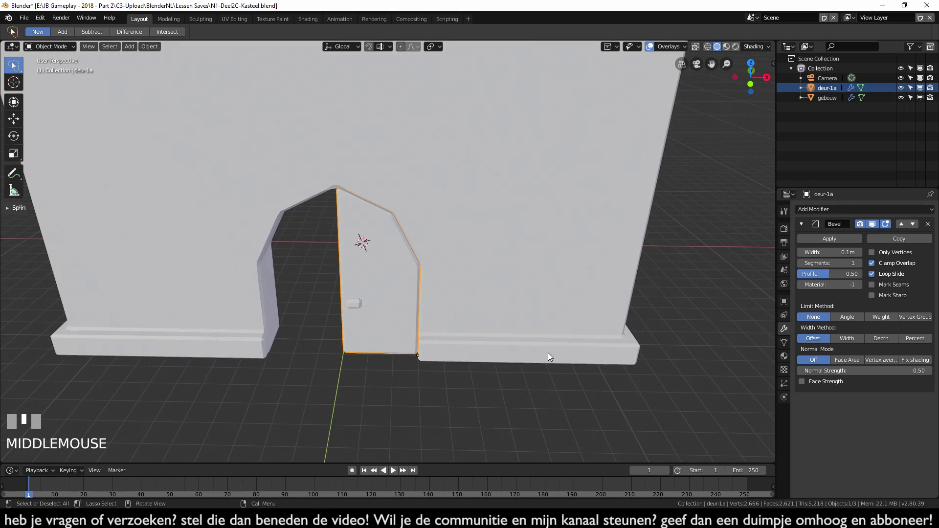
key(r)
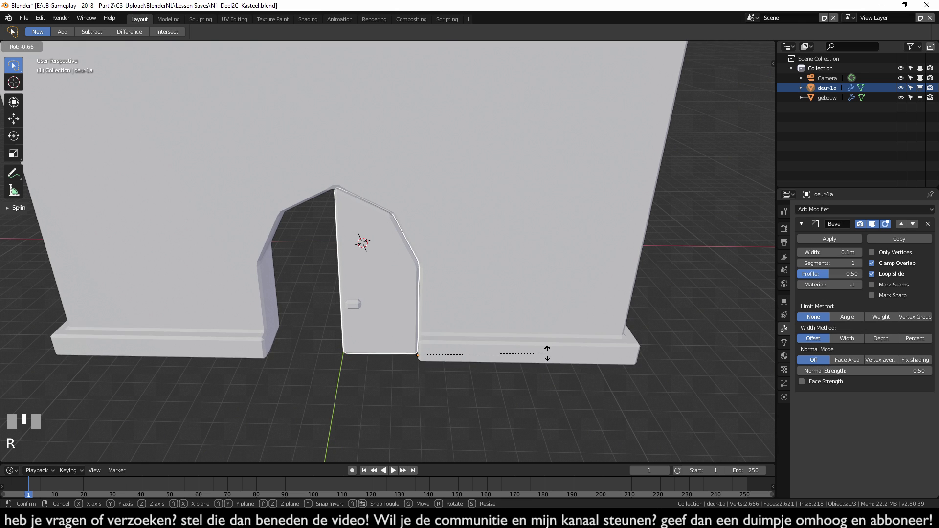
key(z)
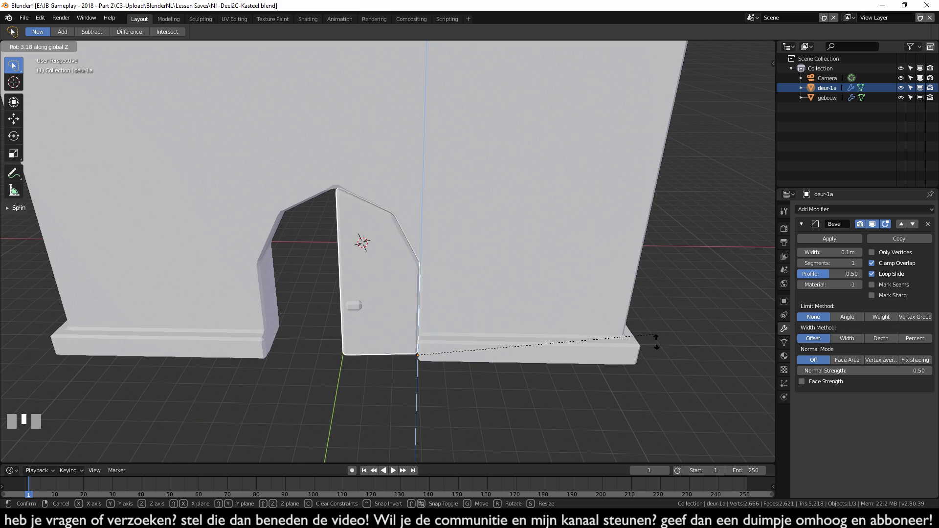
key(Escape)
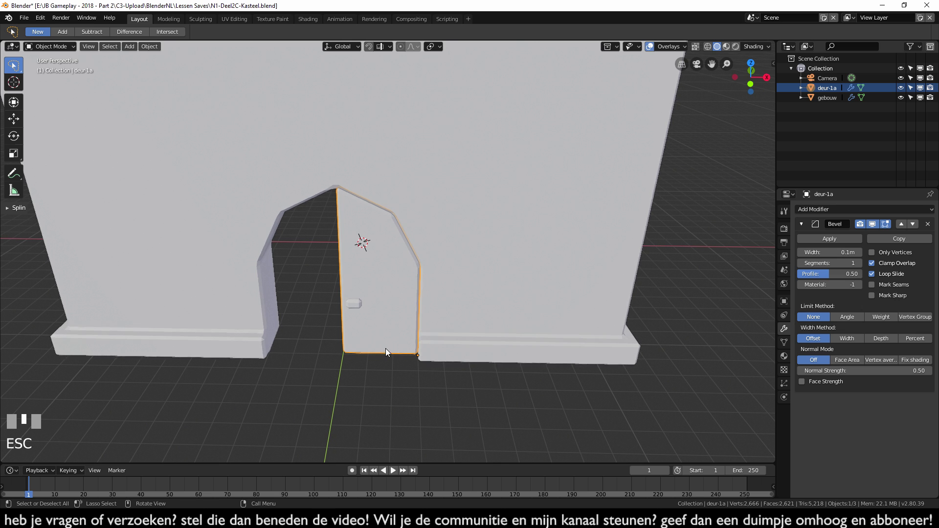
middle_drag(347, 272, 403, 317)
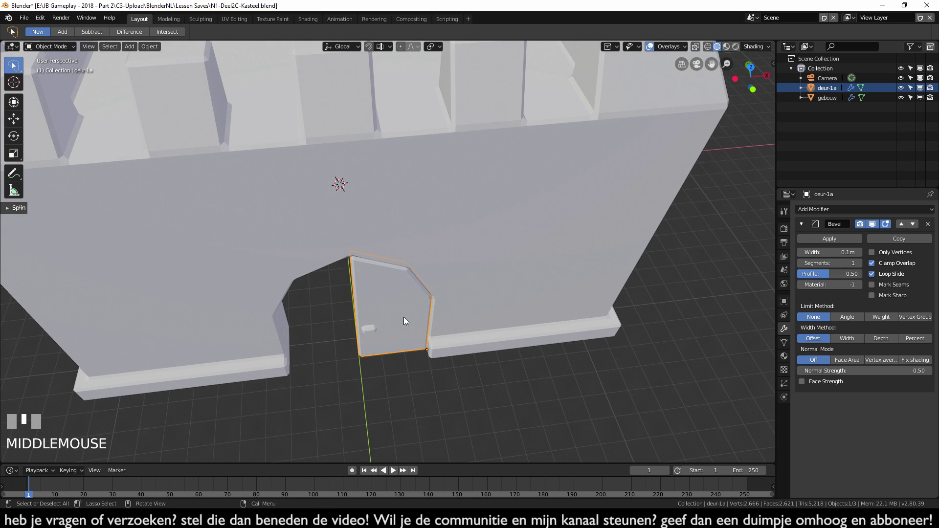
Step: With gebouw hidden, duplicate the door in the top view to the opposite side with snapping and rotate the copy 180 degrees about Z
click(900, 97)
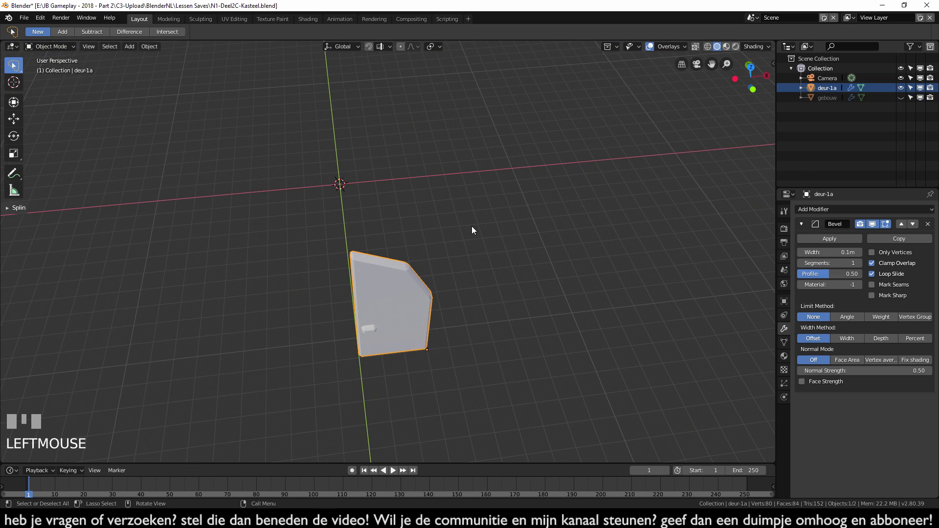
key(KP_7)
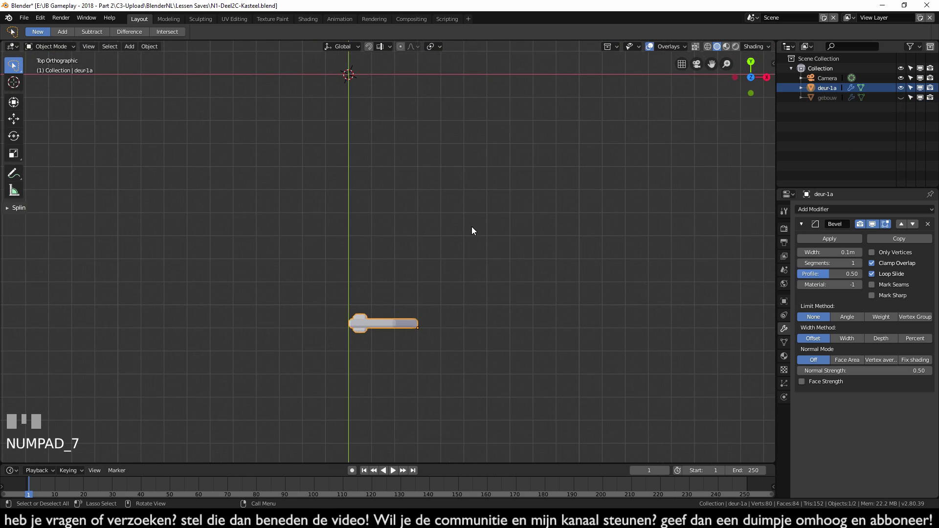
shift+middle_drag(457, 324, 478, 300)
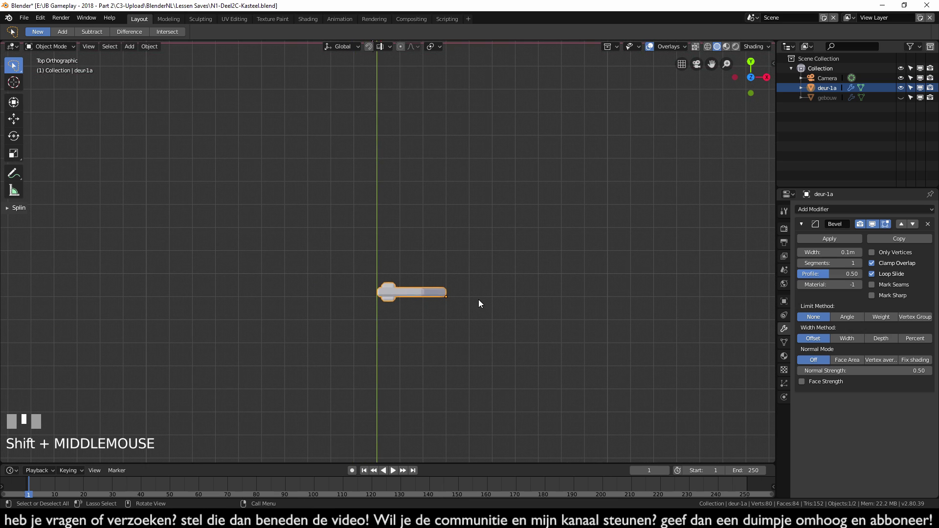
key(shift+d)
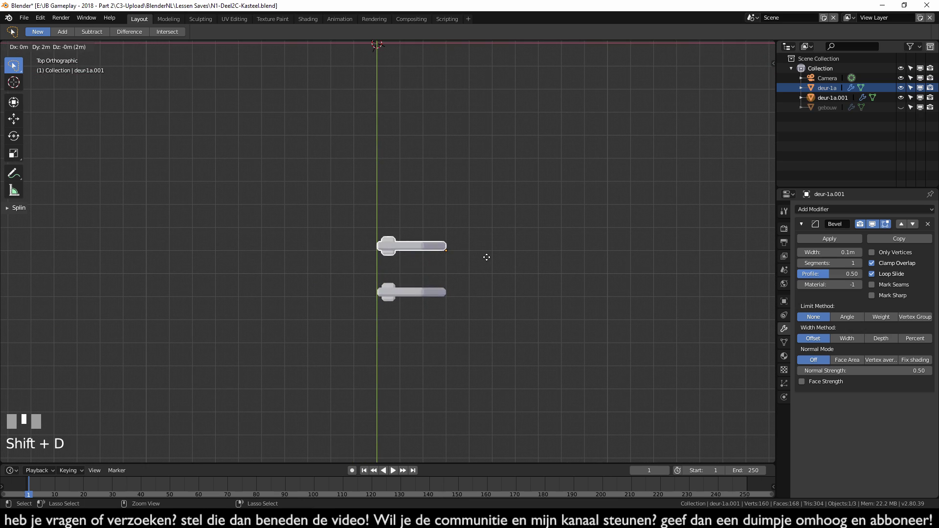
ctrl+click(344, 298)
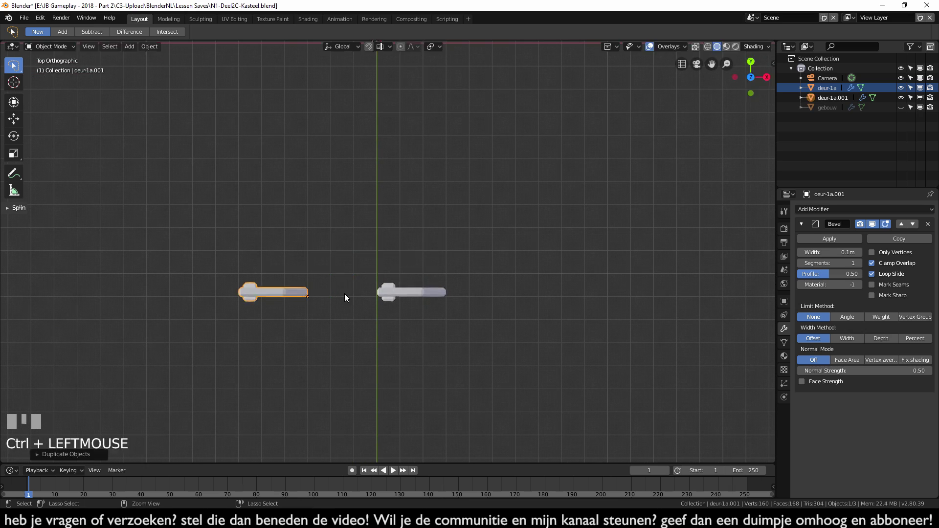
key(r)
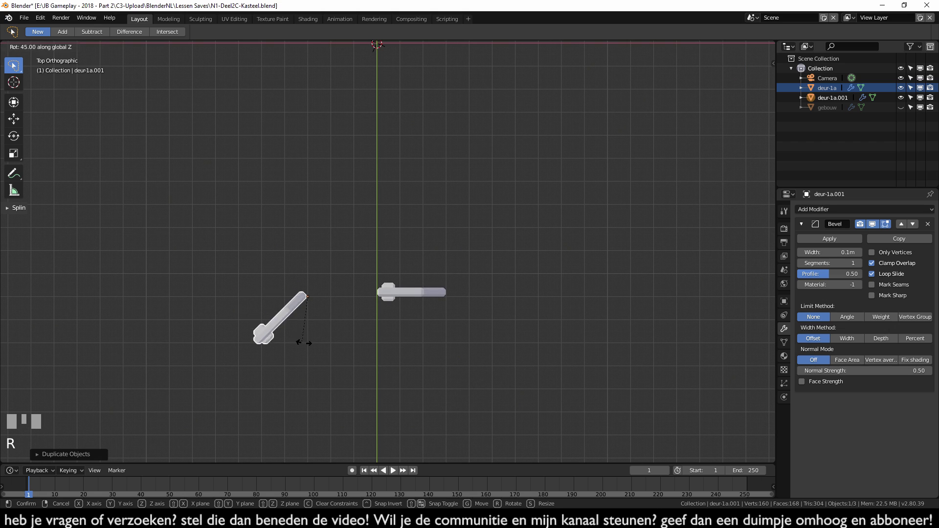
ctrl+click(382, 256)
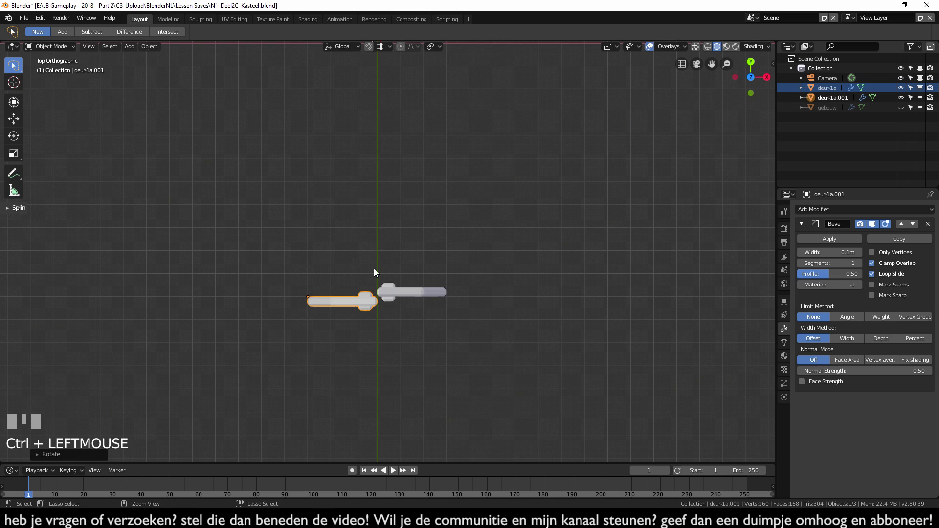
Step: In Edit Mode, move the duplicated door's entire mesh along the global Y axis with snapping until it lines up with the first leaf
key(Tab)
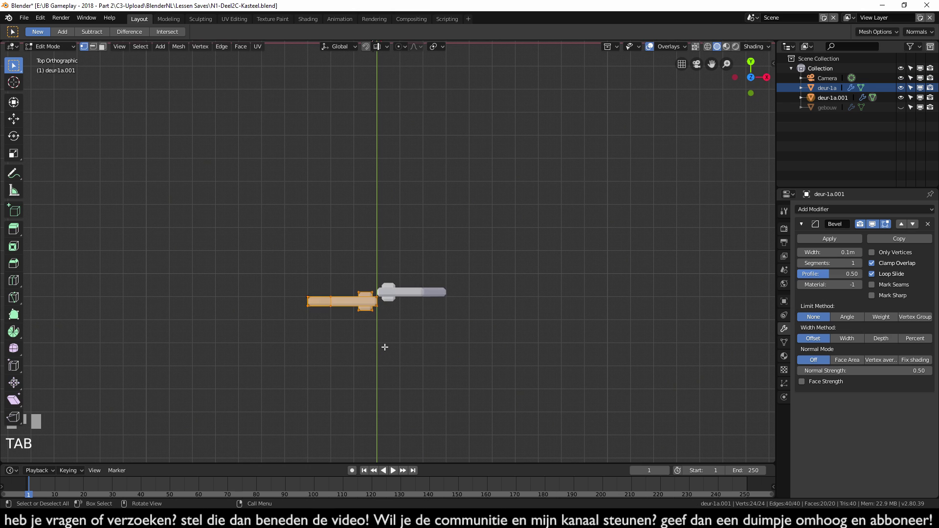
shift+middle_drag(377, 352, 407, 321)
scroll(410, 339, up, 2)
scroll(376, 294, up, 3)
scroll(415, 325, up, 1)
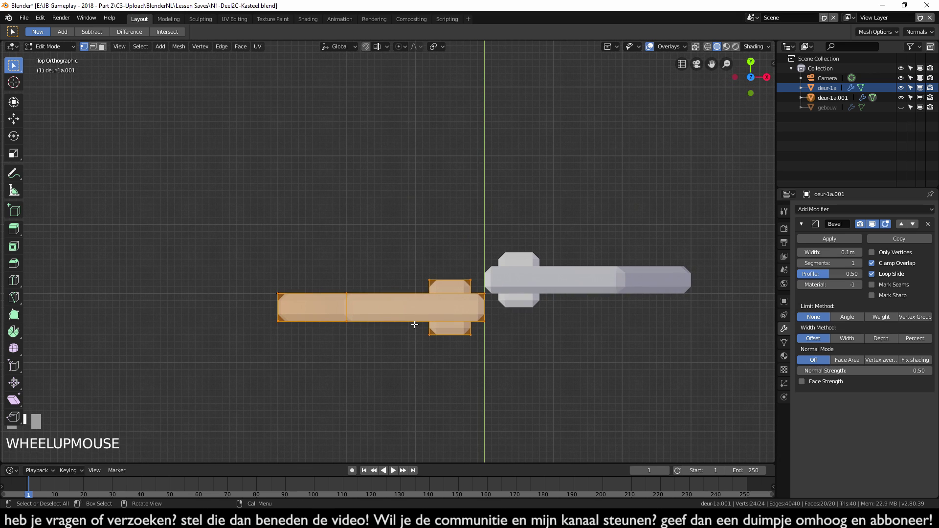
key(g)
key(y)
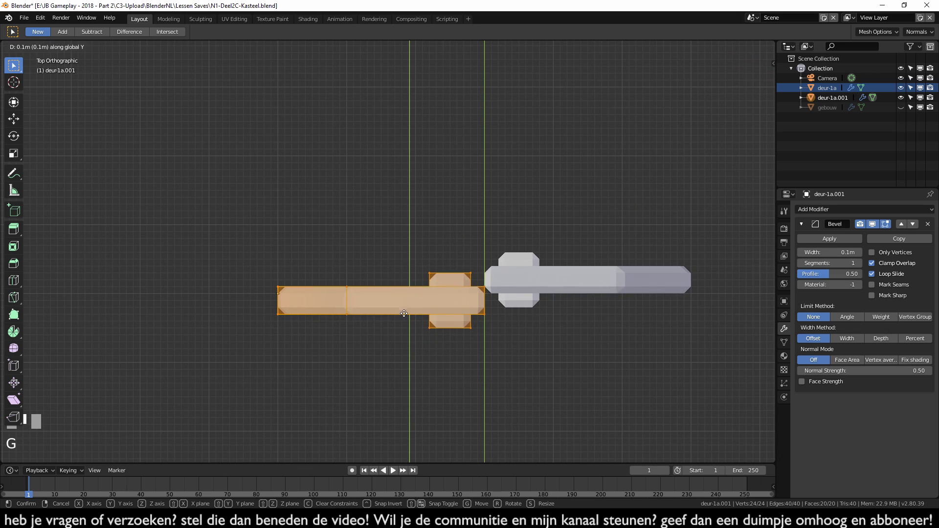
ctrl+click(405, 296)
middle_drag(434, 352, 488, 326)
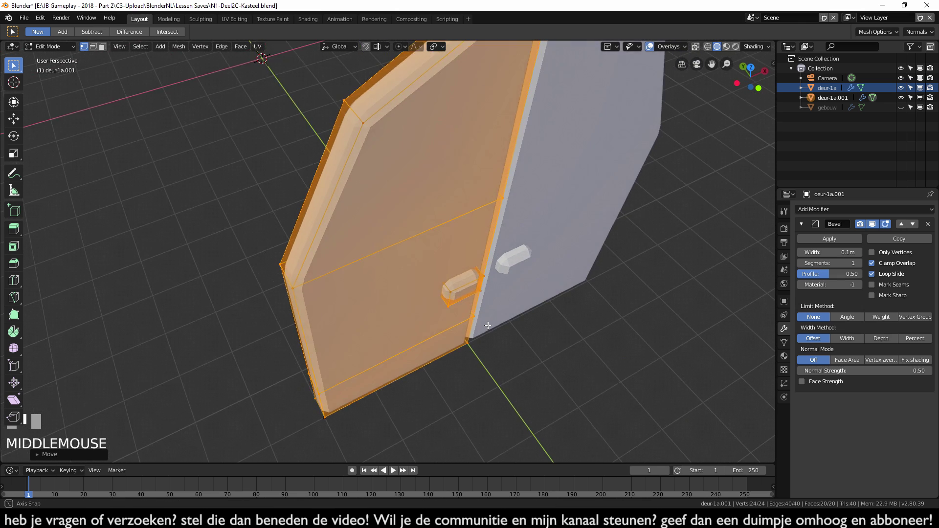
scroll(488, 325, down, 3)
key(Tab)
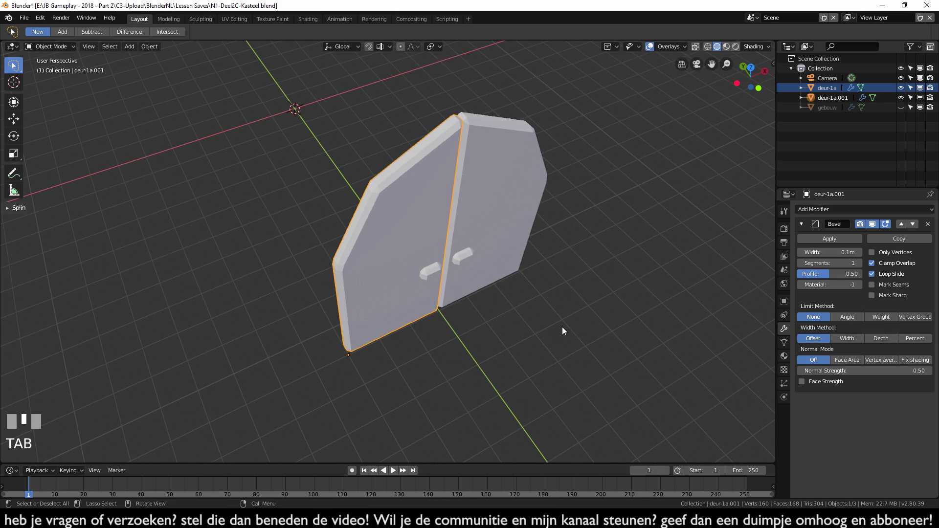
Step: Test rotating the duplicated door about the global Z axis around its hinge-side origin
key(r)
key(z)
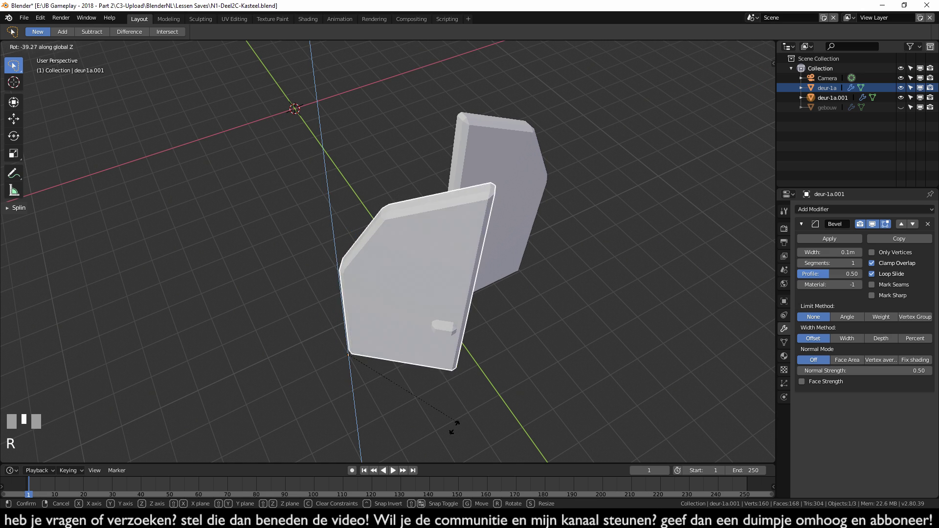
key(Escape)
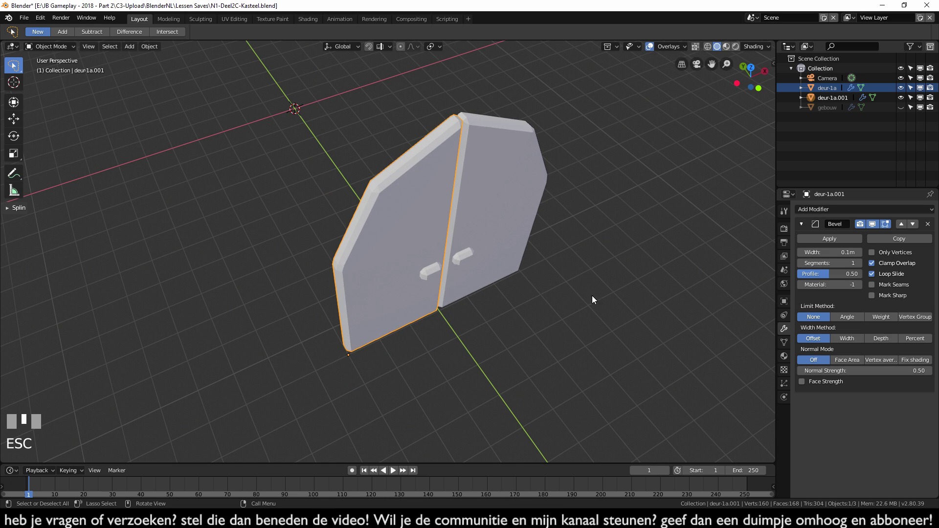
Step: Rename the duplicated door object deur-1a.001 as deur-1b in the scene hierarchy
double_click(839, 98)
click(832, 100)
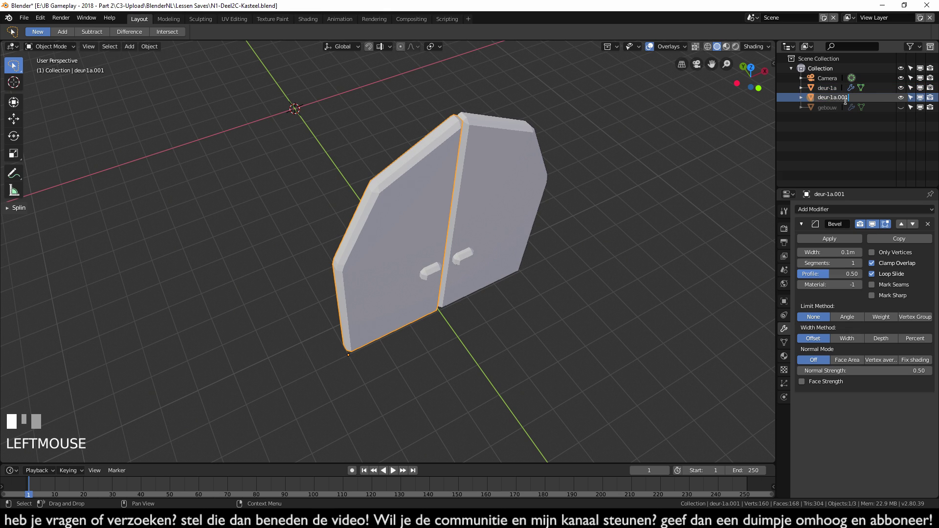
key(Delete)
key(Delete)
key(Delete)
key(Delete)
key(Delete)
text(b)
key(Return)
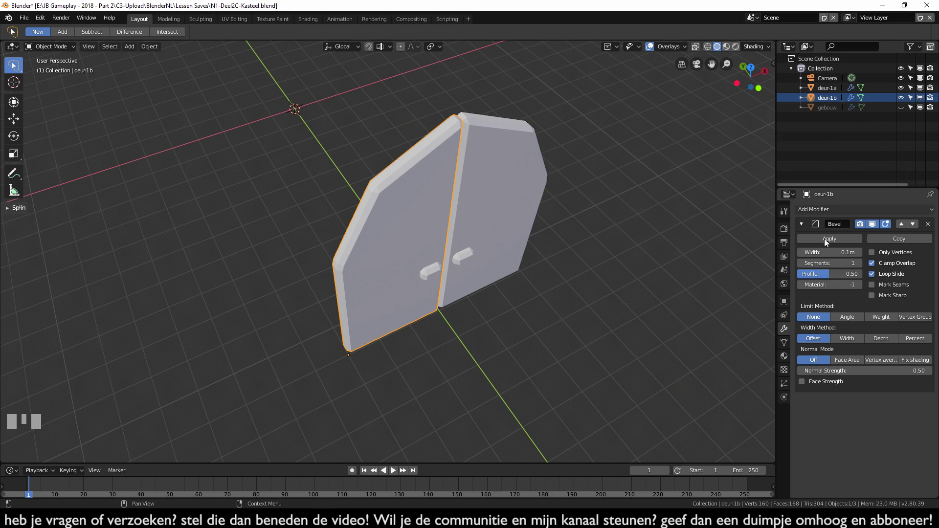
scroll(849, 120, down, 1)
scroll(799, 198, up, 1)
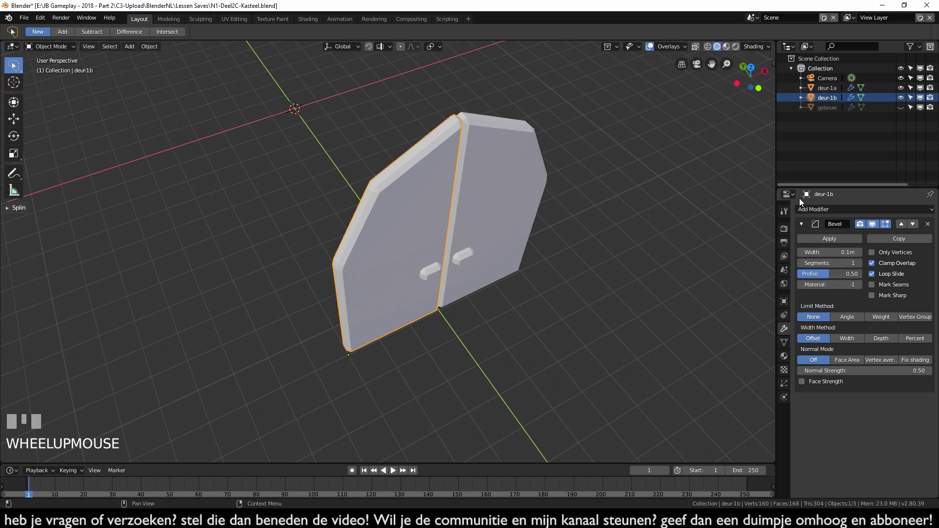
Step: Create a new collection directly under Scene Collection and name it deuren
click(805, 60)
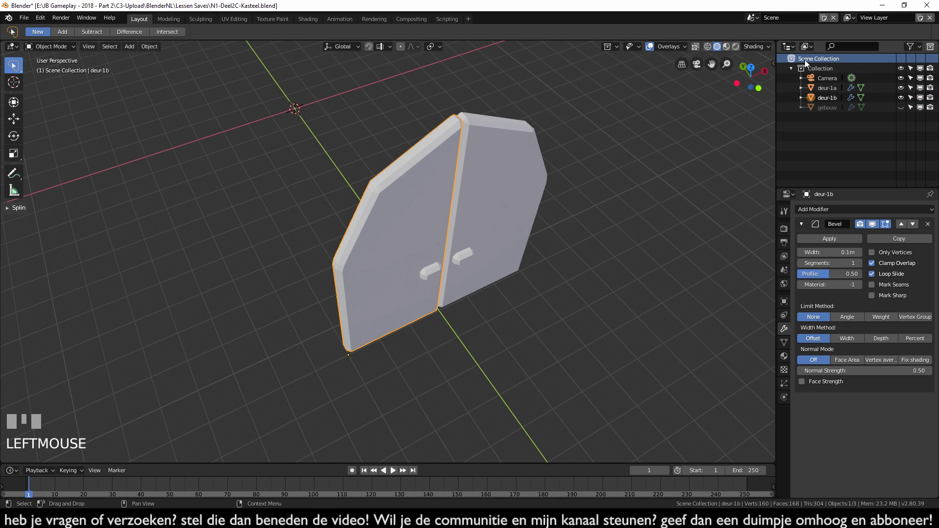
click(930, 47)
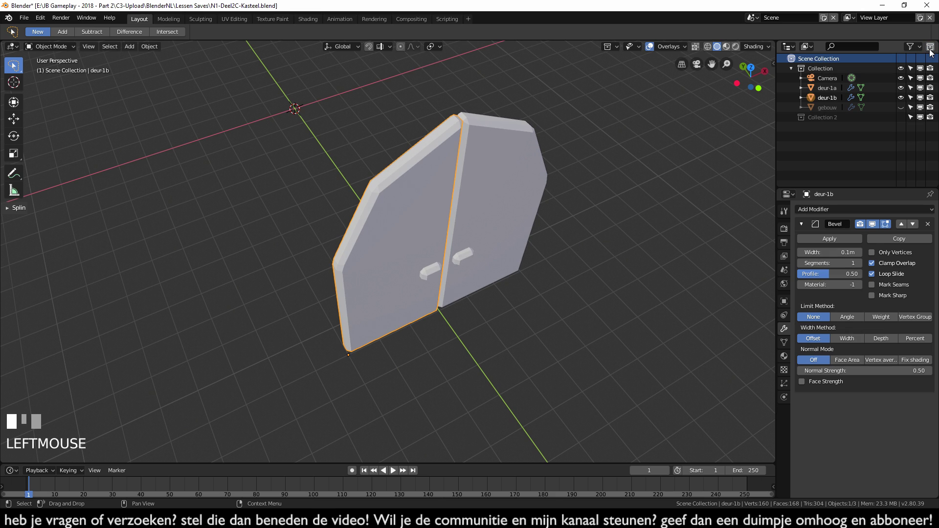
double_click(826, 117)
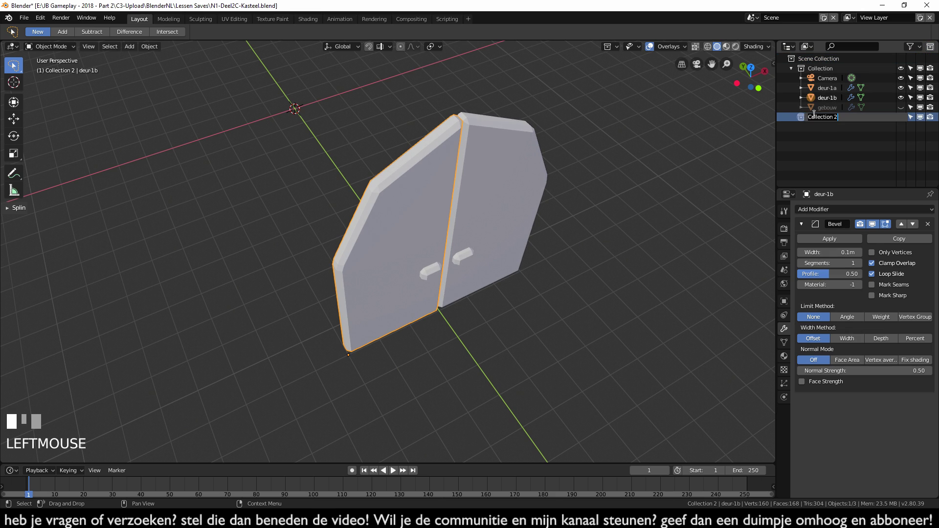
text(deuren)
key(Return)
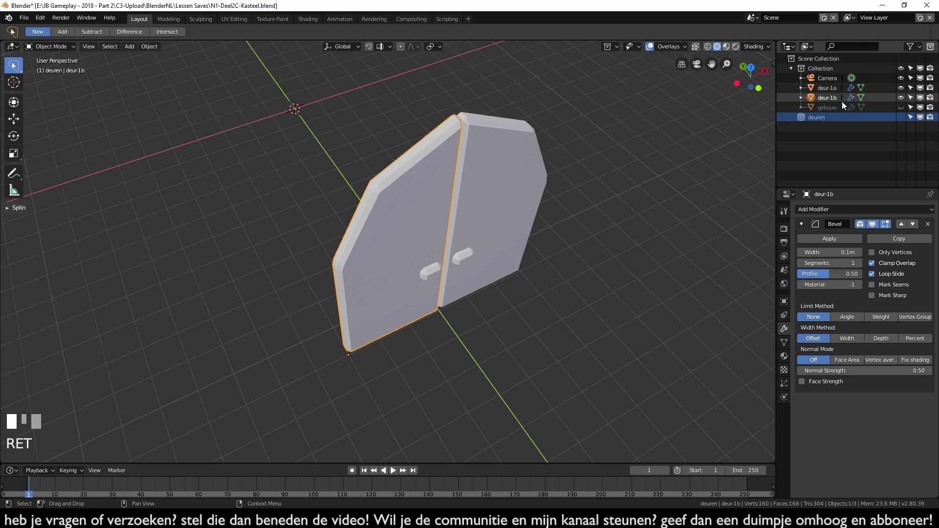
Step: Move deur-1b and deur-1a into the deuren collection and collapse both collections in the scene hierarchy
click(829, 98)
drag(828, 97, 825, 117)
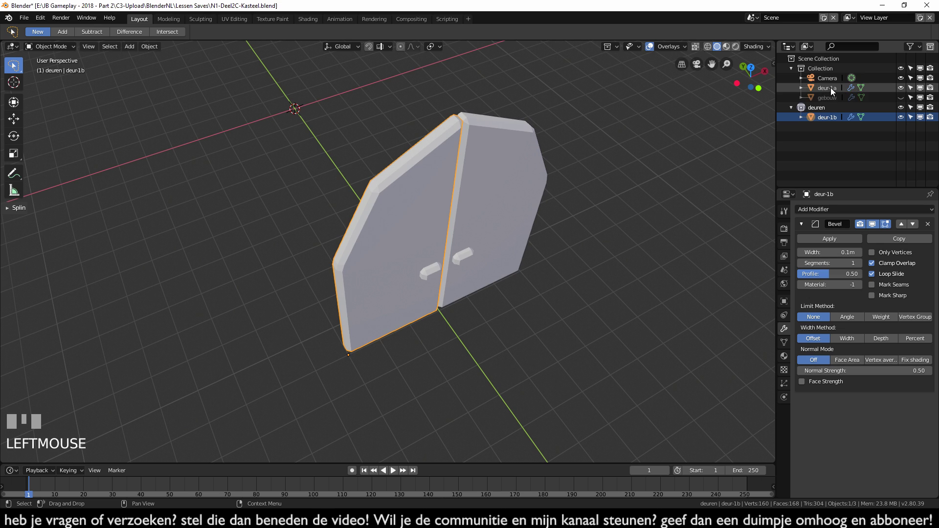
drag(831, 87, 826, 107)
click(787, 98)
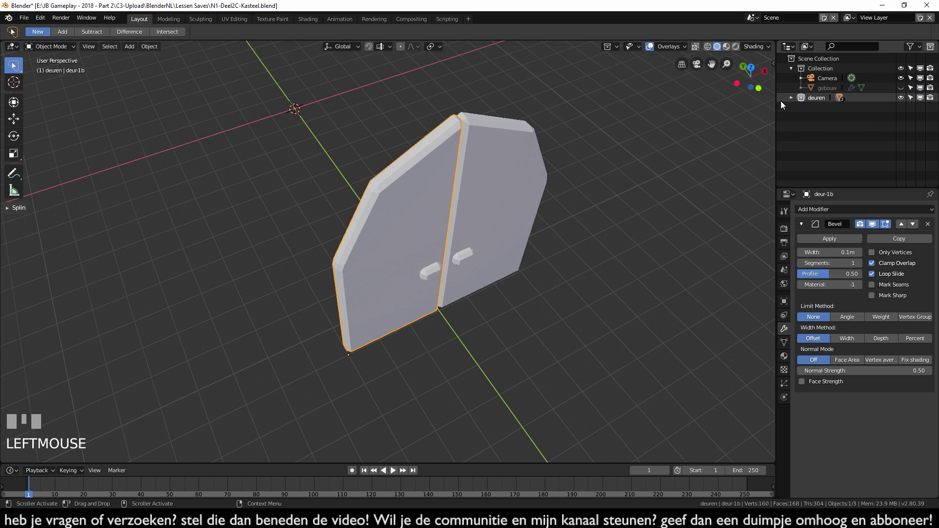
click(788, 69)
Step: Toggle the visibility of Collection off and on so gebouw shows again, and hide and reshow the deuren collection
click(901, 68)
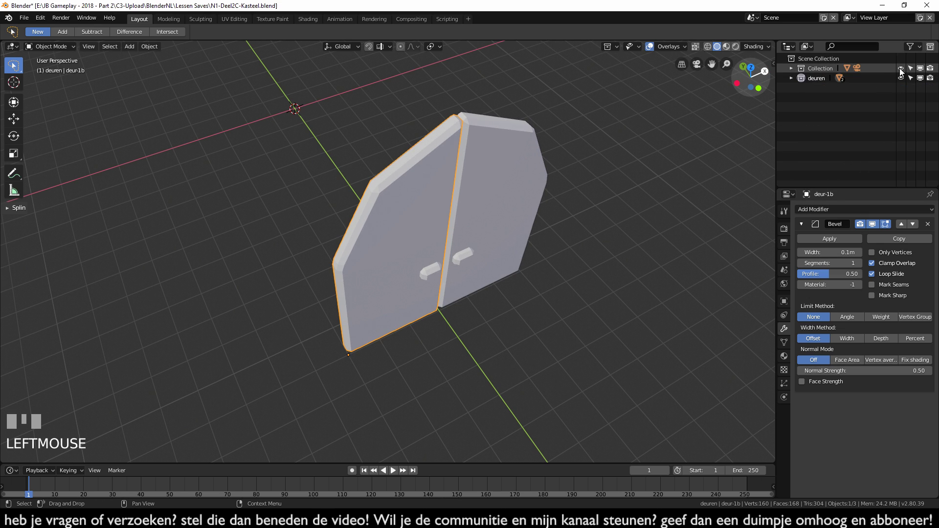
click(901, 69)
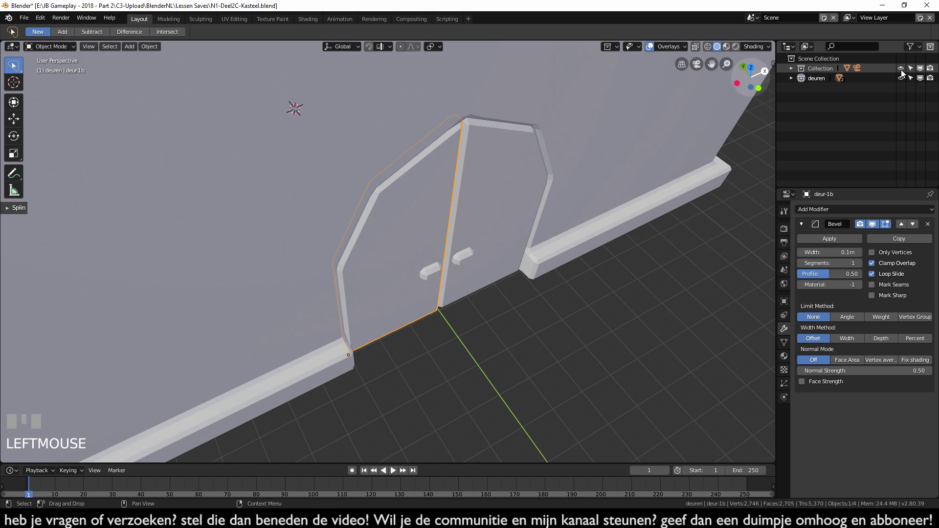
click(901, 77)
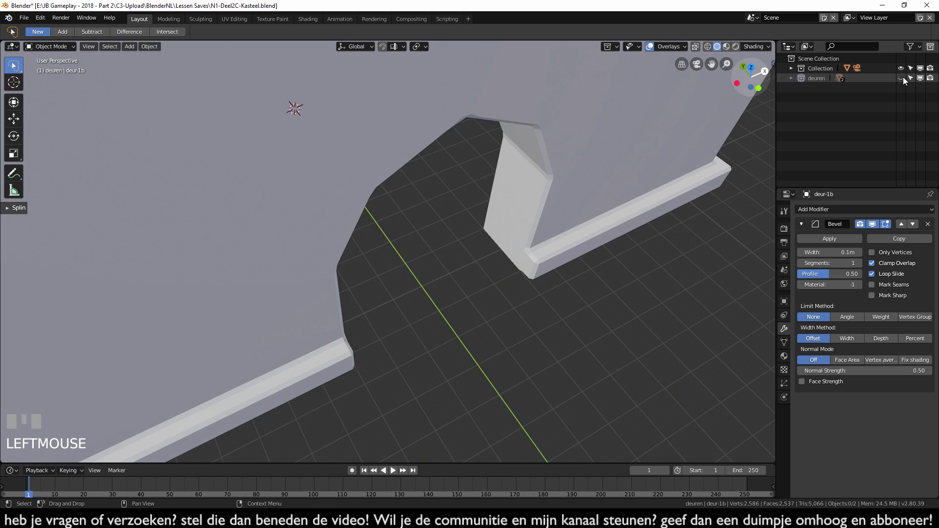
click(903, 77)
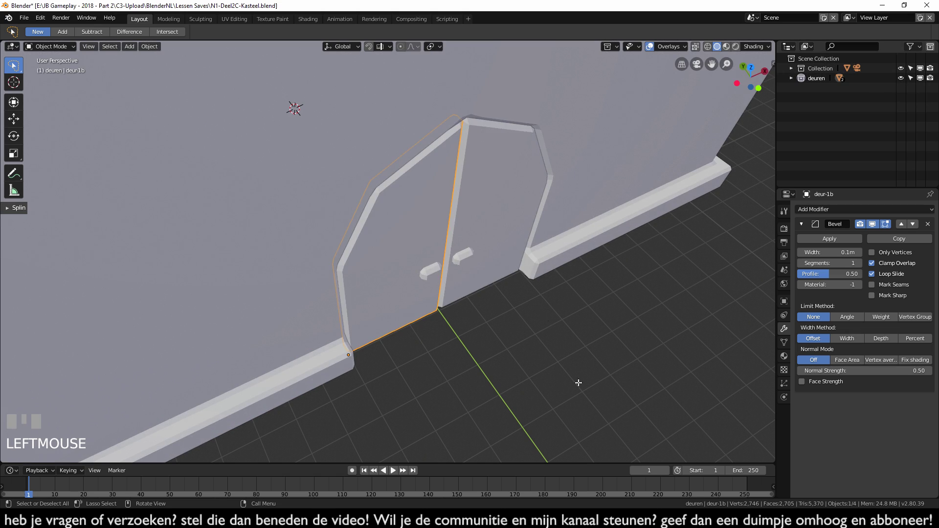
Step: Switch to the front view of the castle and create a new collection named raam under Scene Collection
scroll(512, 316, down, 5)
middle_drag(512, 317, 456, 305)
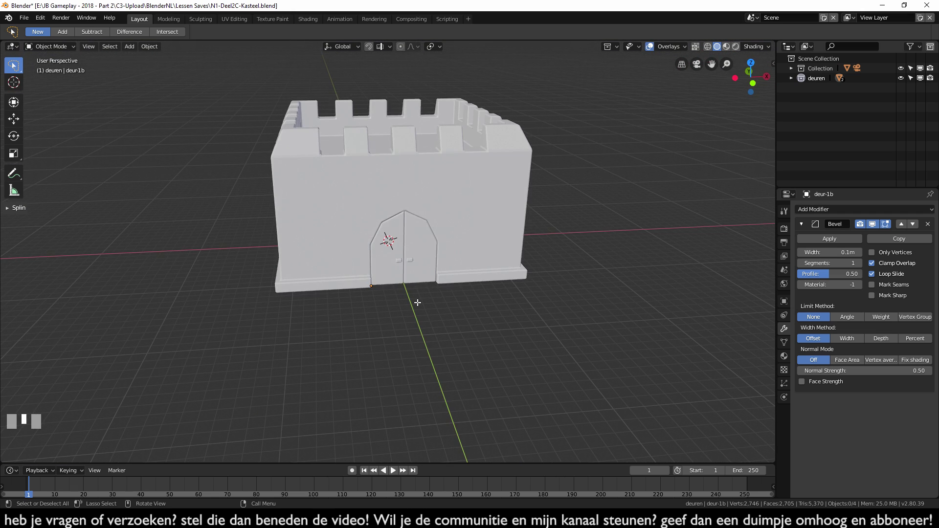
key(KP_1)
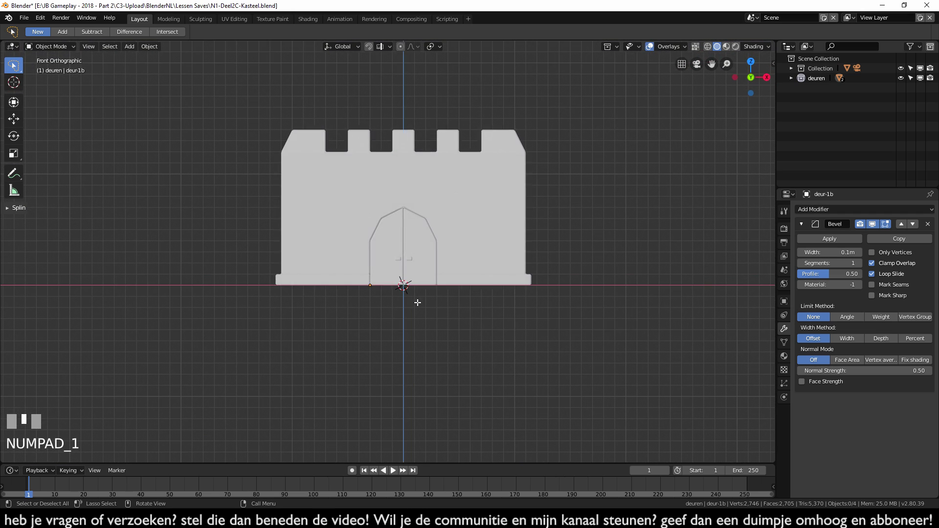
click(810, 61)
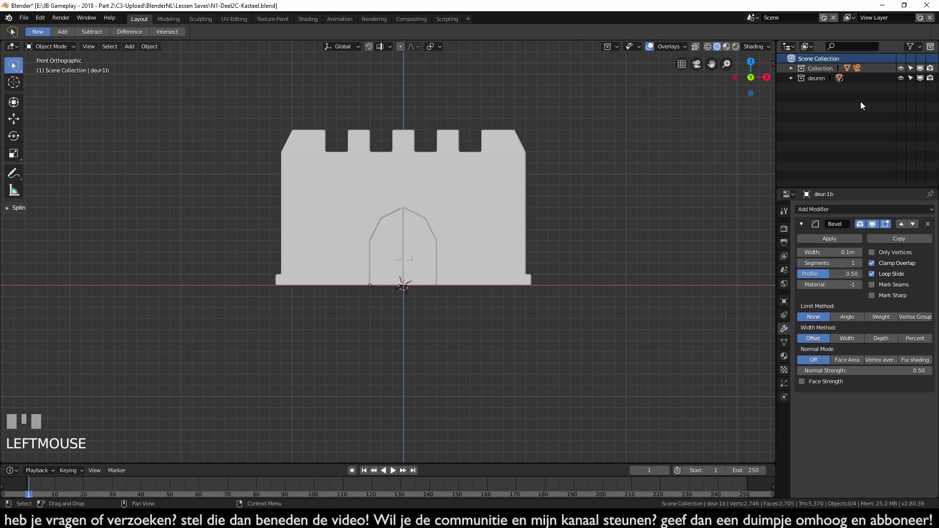
click(930, 46)
click(836, 87)
double_click(827, 87)
text(r)
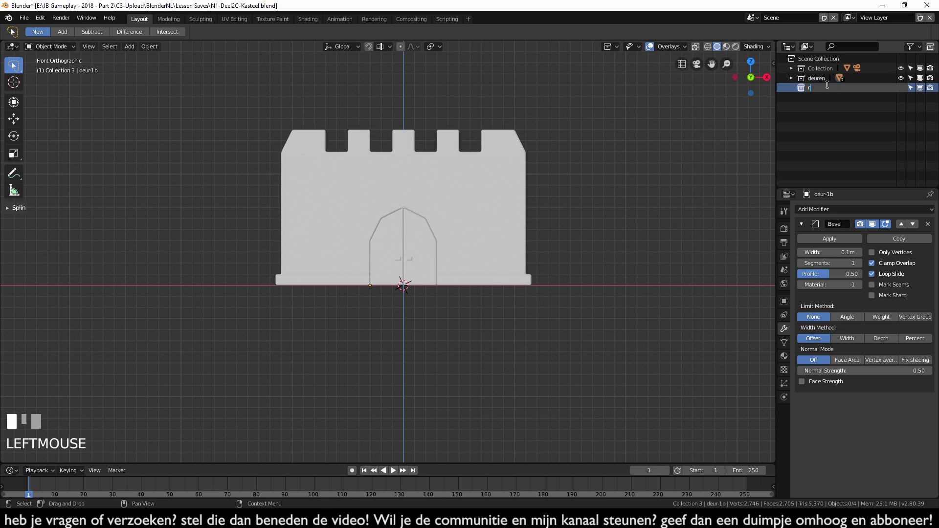
text(aam)
key(Return)
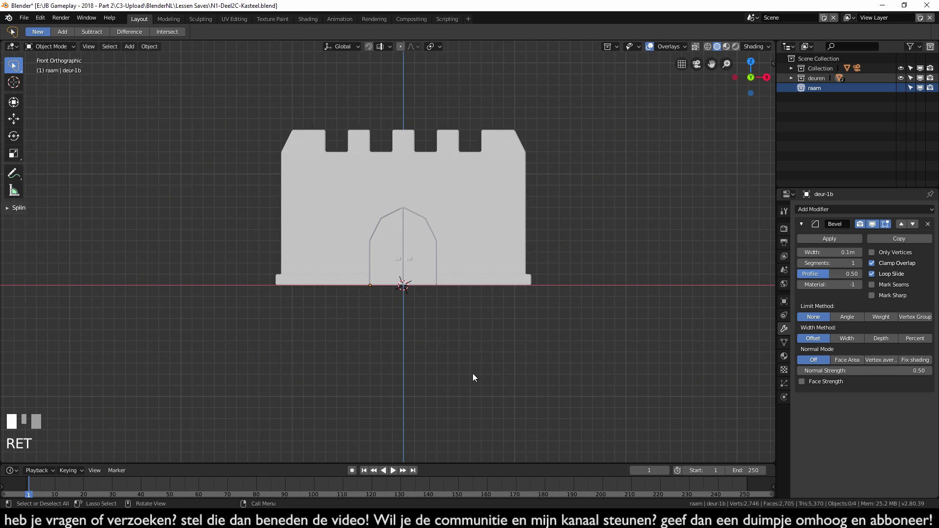
Step: Duplicate both door leaves and place the copies 20 m along the positive X axis with snapping, beside the castle
scroll(433, 263, up, 1)
click(424, 234)
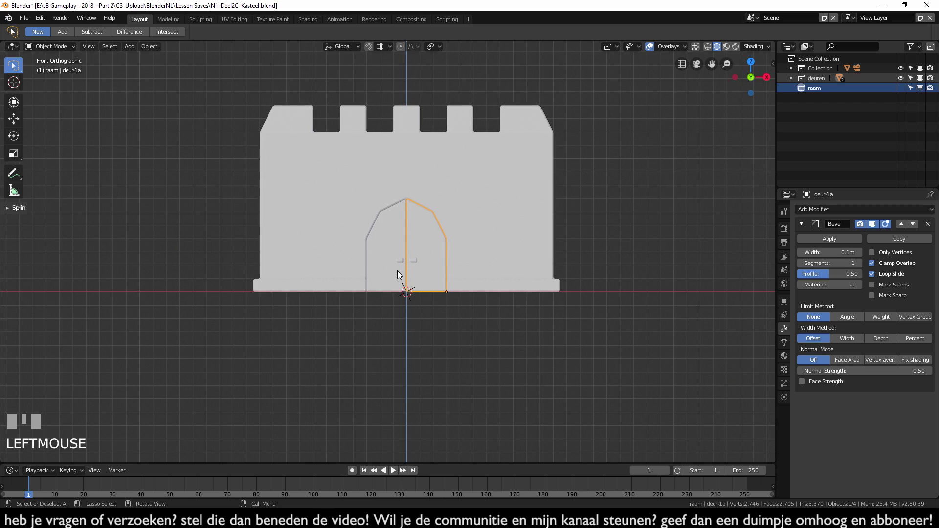
shift+click(395, 239)
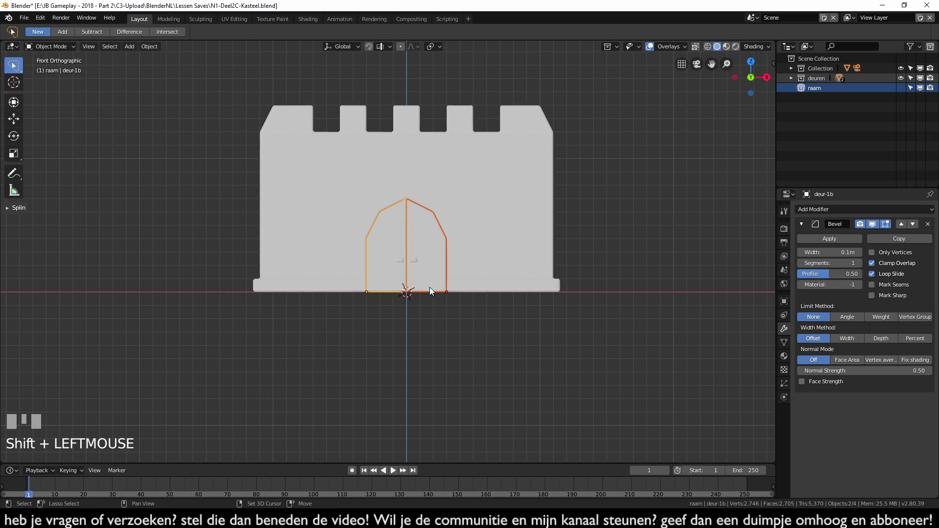
key(shift+d)
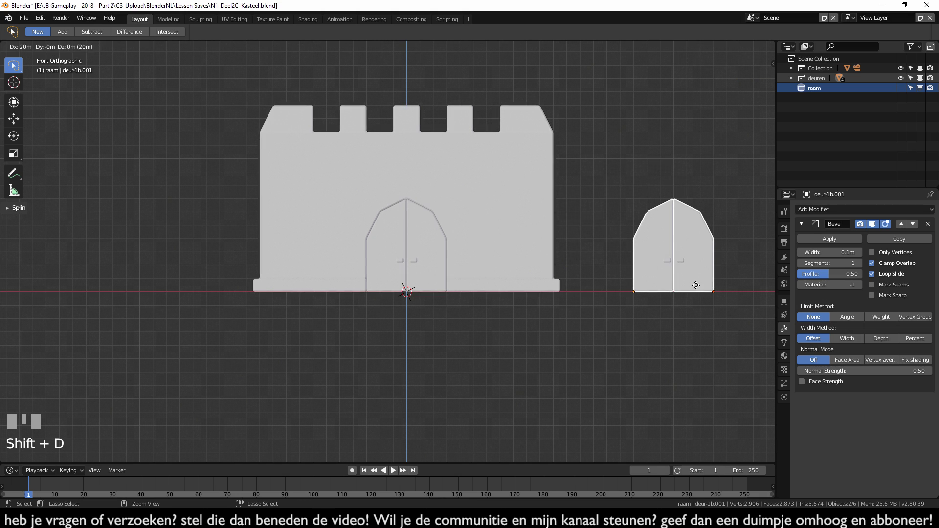
ctrl+click(696, 285)
shift+middle_drag(703, 348, 469, 254)
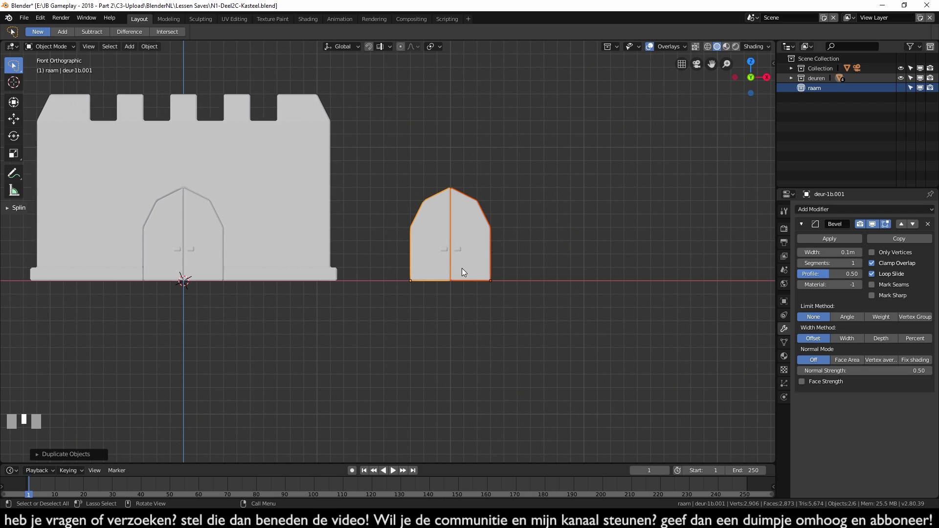
Step: Join the two duplicated door leaves into a single object
scroll(461, 284, up, 1)
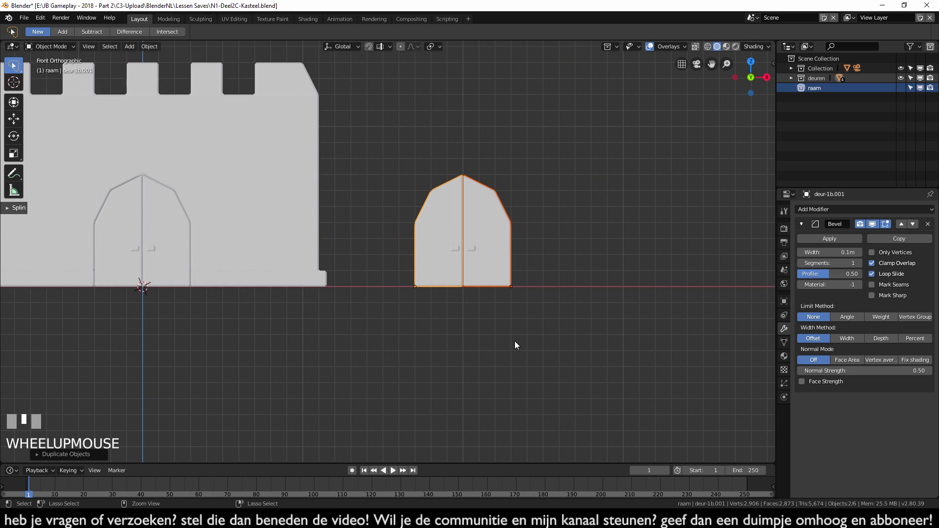
key(ctrl+j)
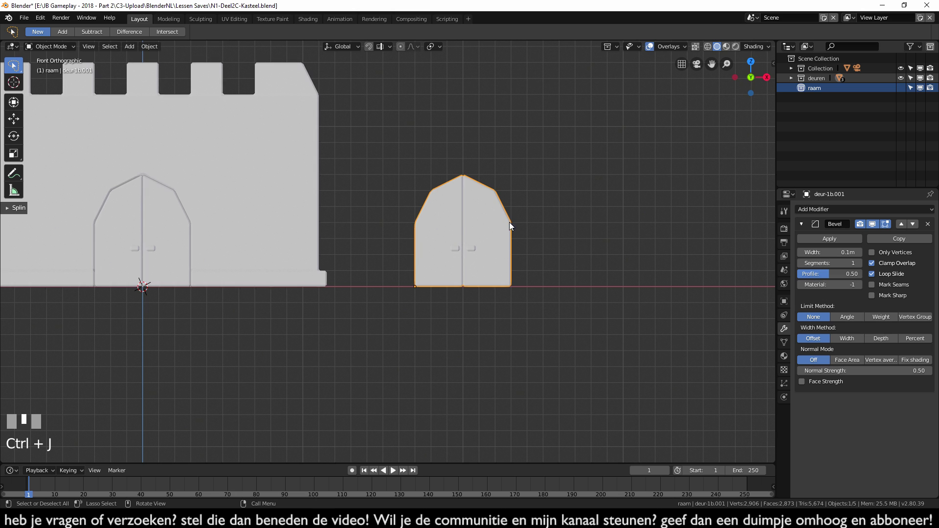
key(Tab)
key(Tab)
scroll(409, 324, up, 3)
shift+middle_drag(519, 346, 430, 325)
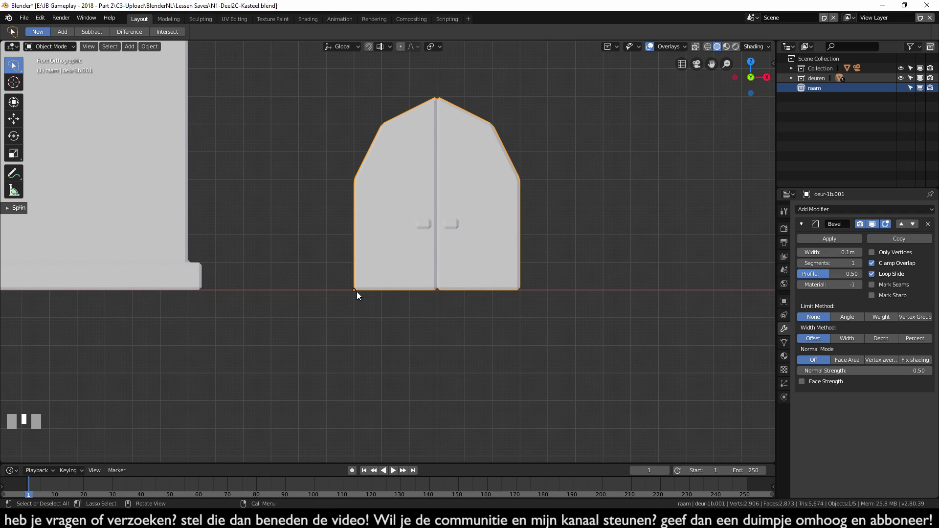
mouse_move(383, 303)
middle_down()
mouse_move(358, 301)
mouse_move(380, 313)
middle_up()
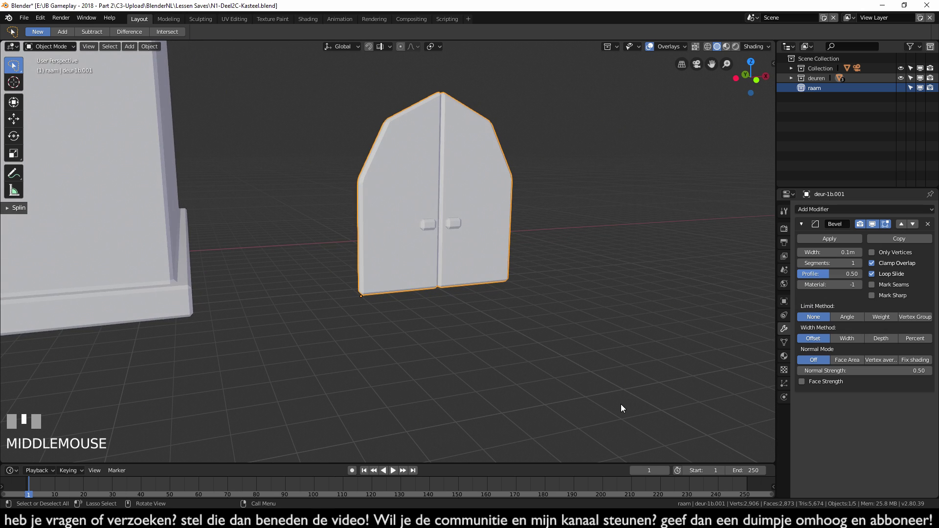
Step: In Edit Mode in the front view, move the joined door's entire mesh with snapping until the origin sits at its bottom centre
key(KP_1)
key(Tab)
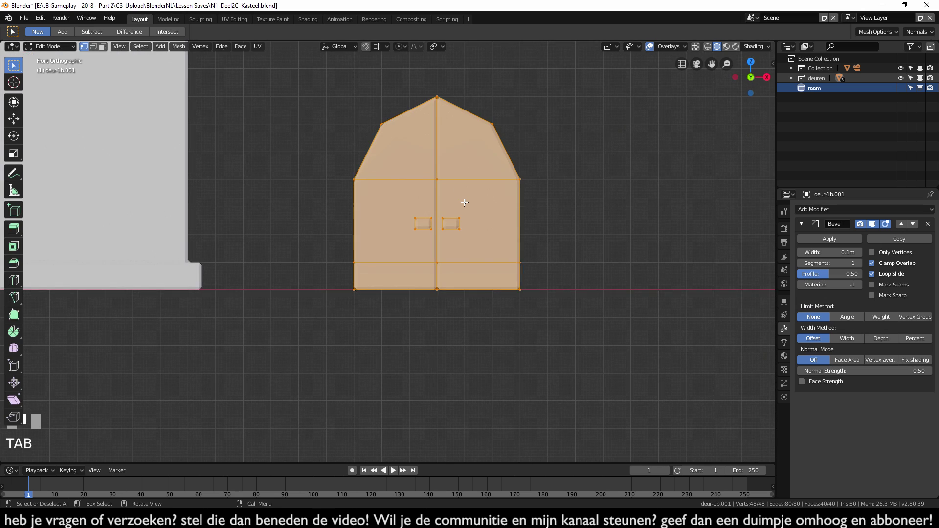
key(a)
key(g)
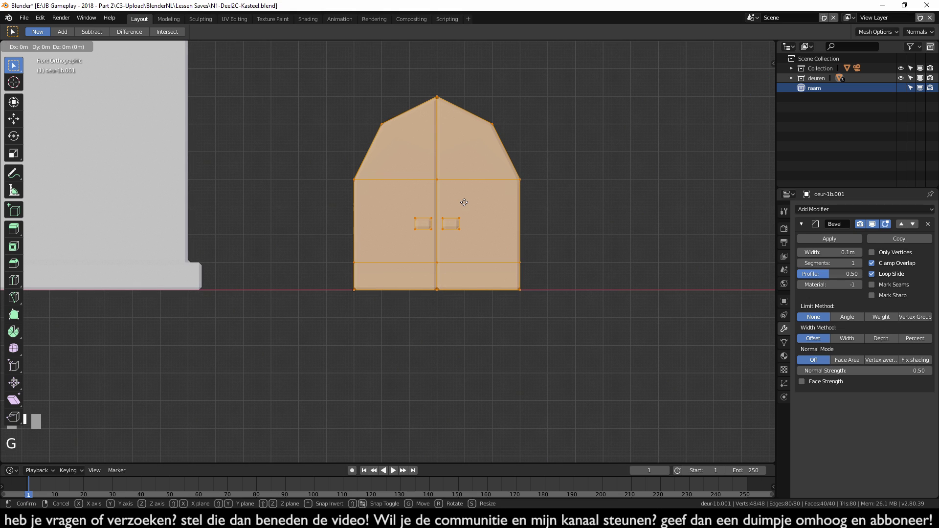
ctrl+click(382, 204)
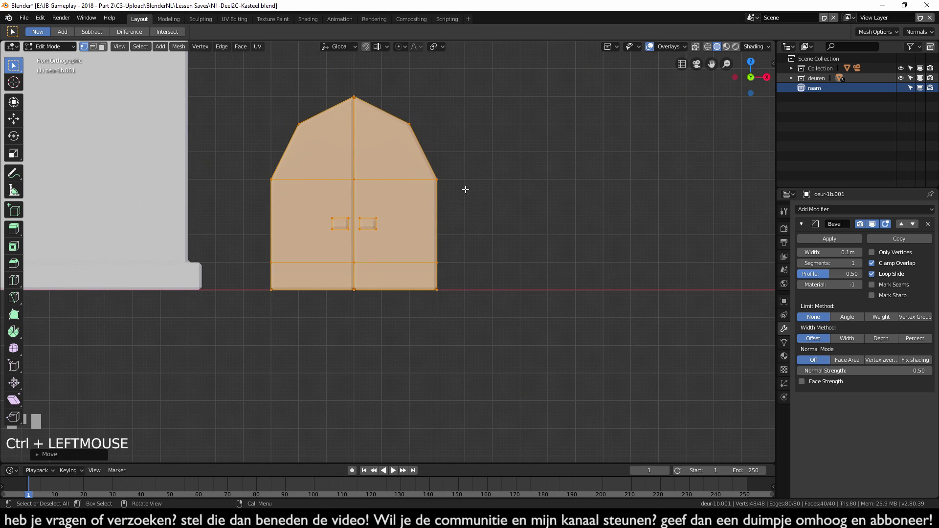
key(Tab)
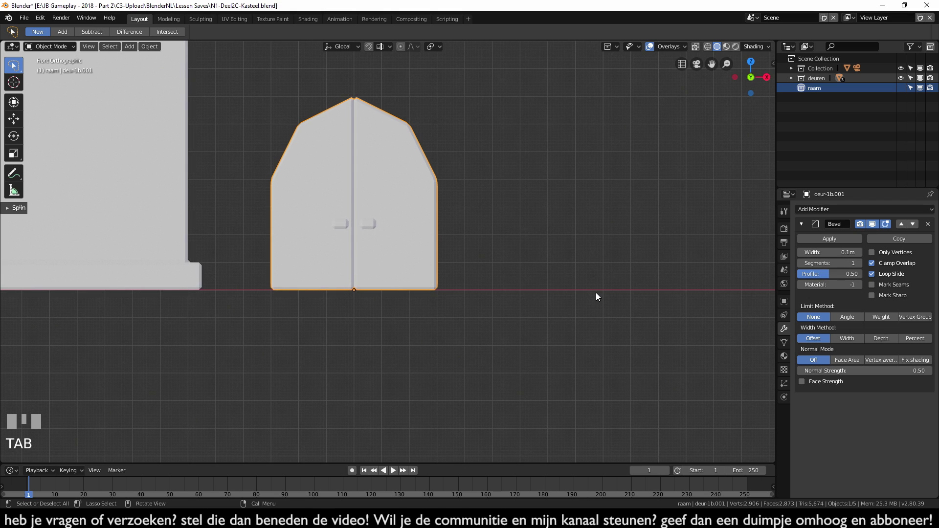
Step: Scale the joined door copy down with snapping to about half its size from its bottom-centre origin
key(s)
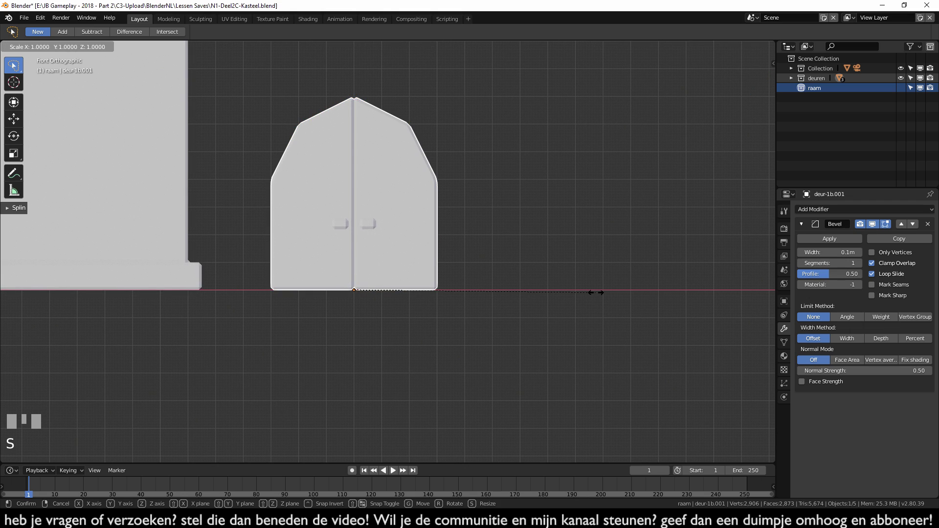
ctrl+click(481, 307)
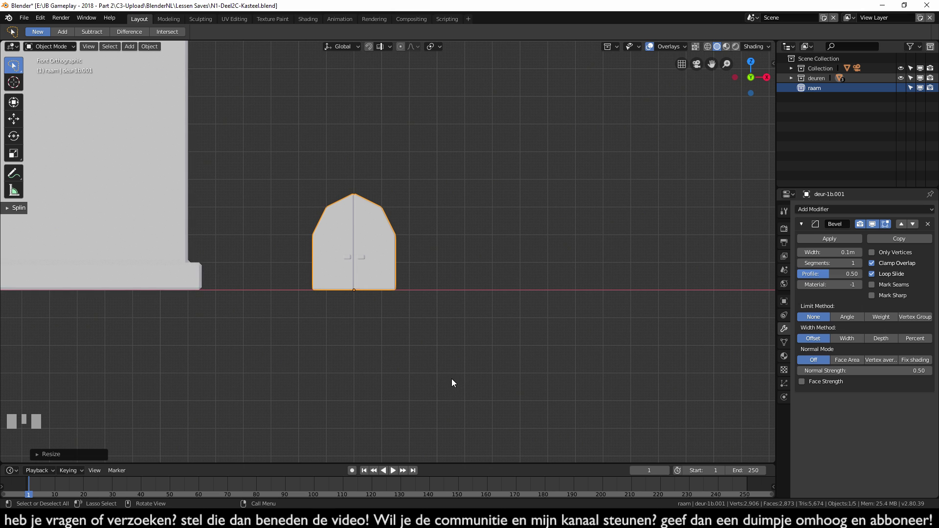
scroll(446, 374, down, 3)
shift+middle_drag(442, 369, 509, 328)
scroll(411, 318, up, 6)
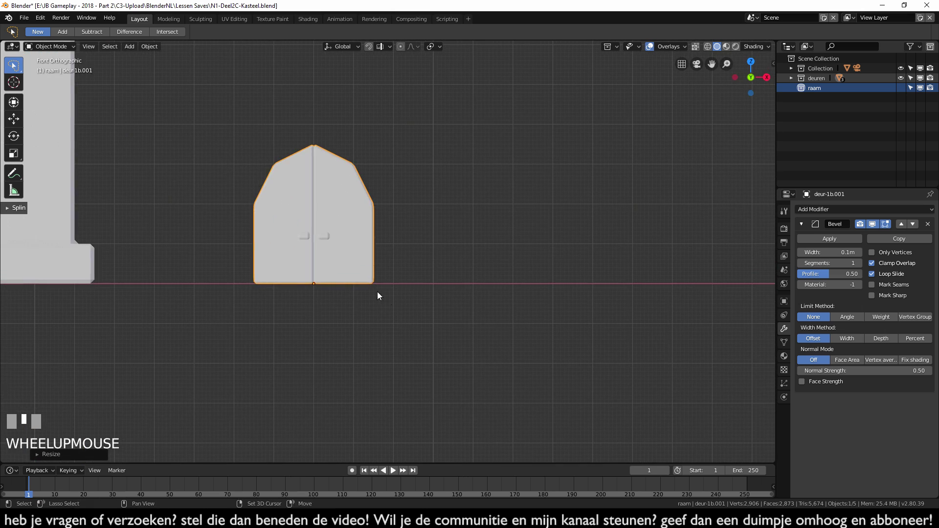
Step: In Edit Mode with X-ray enabled, select the two handles on the scaled door copy and delete their vertices
shift+middle_drag(377, 291, 409, 280)
scroll(416, 236, up, 2)
scroll(556, 313, up, 1)
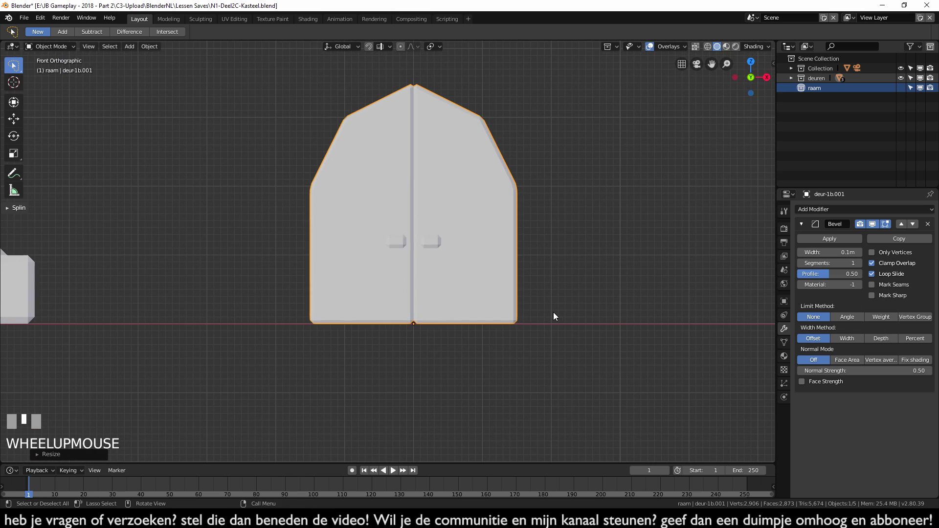
middle_drag(464, 277, 362, 199)
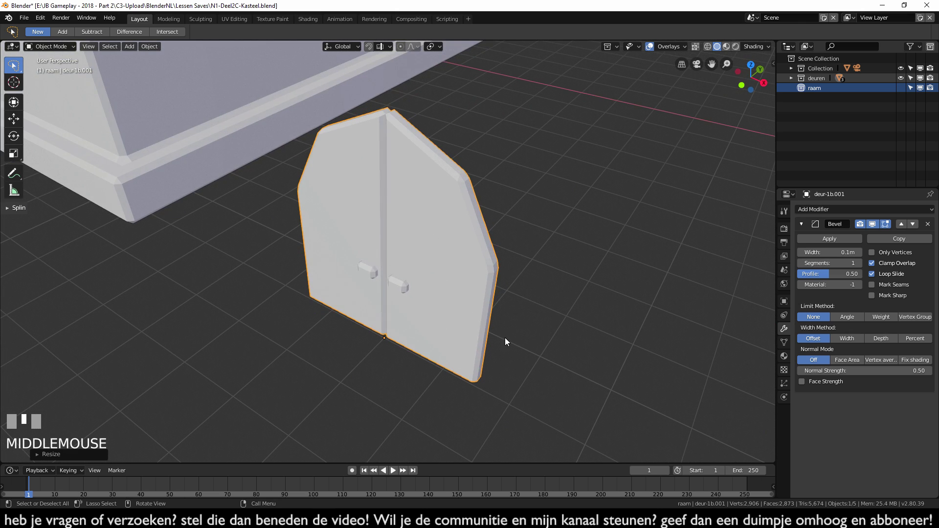
middle_drag(526, 312, 547, 330)
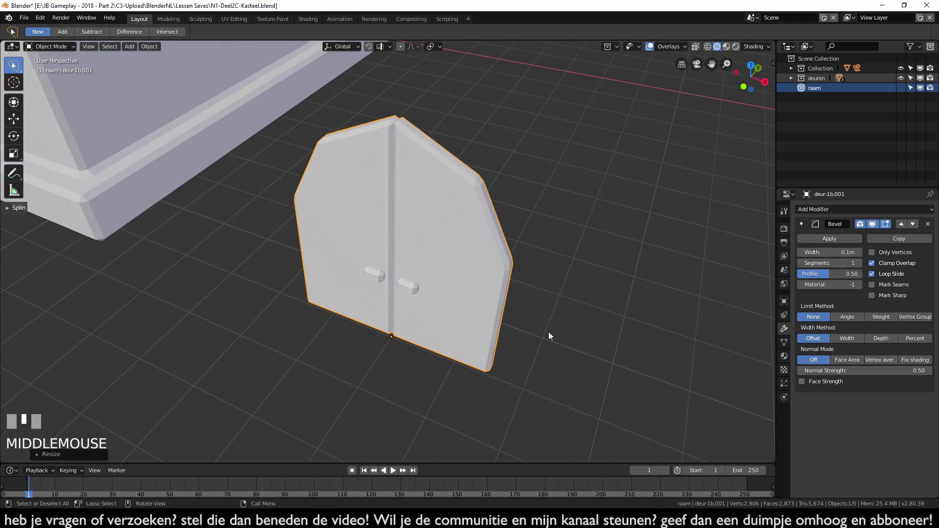
key(Tab)
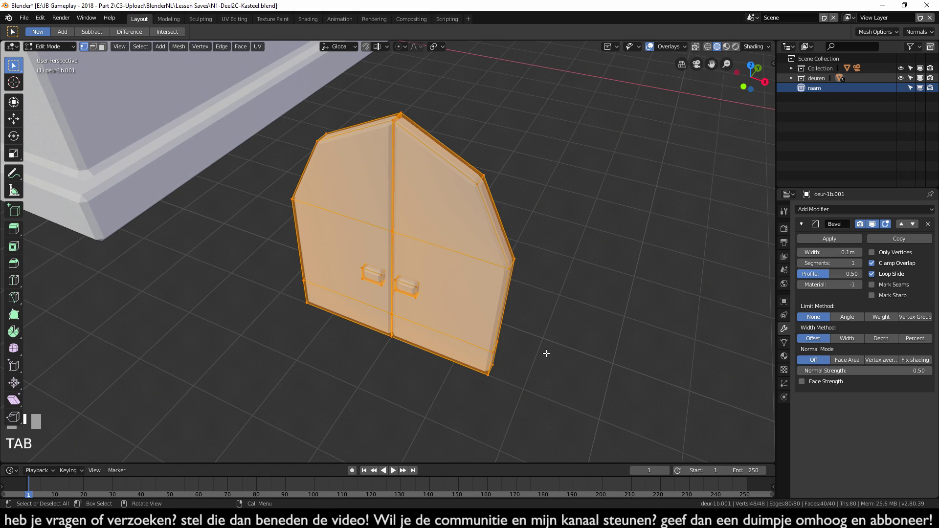
key(KP_1)
scroll(645, 256, up, 2)
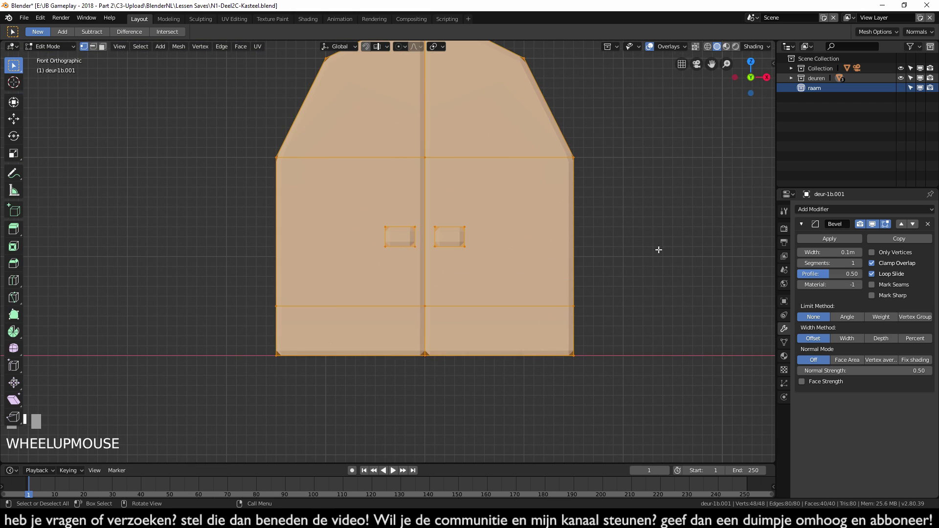
click(695, 46)
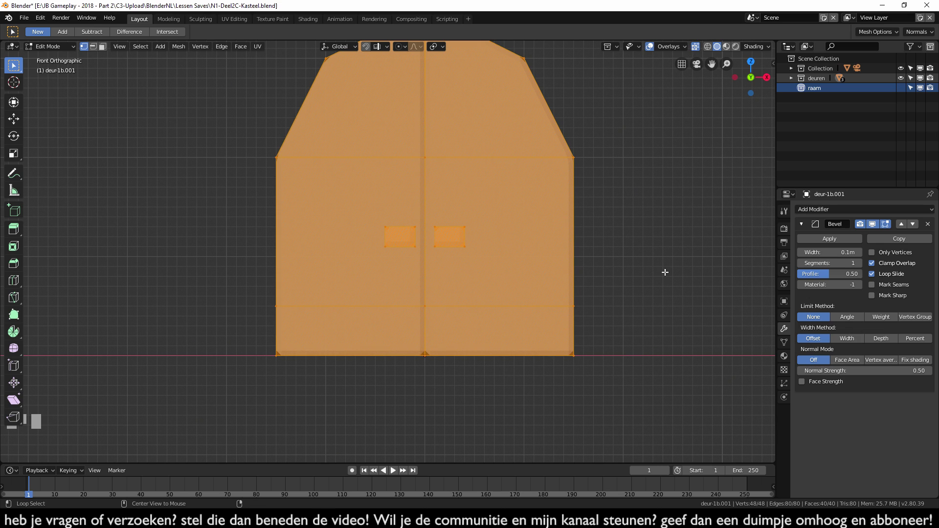
key(alt+a)
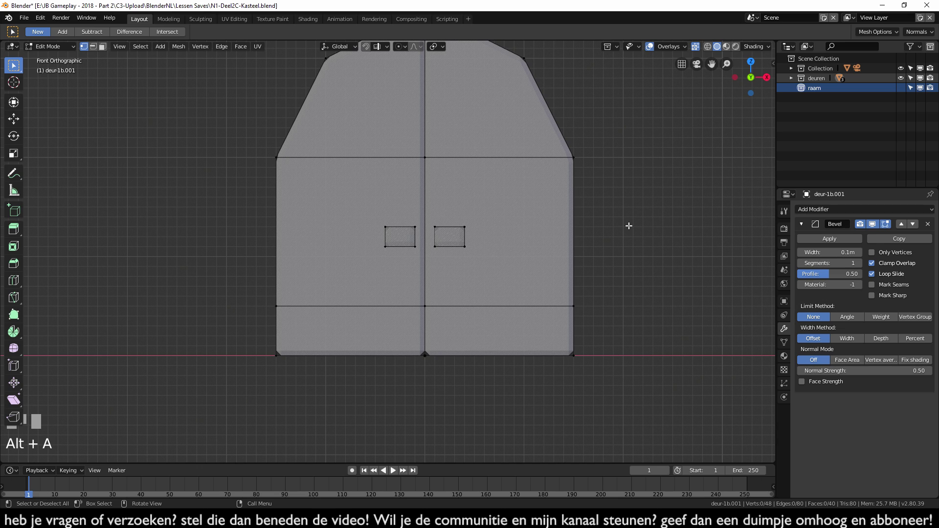
click(375, 210)
drag(375, 209, 492, 265)
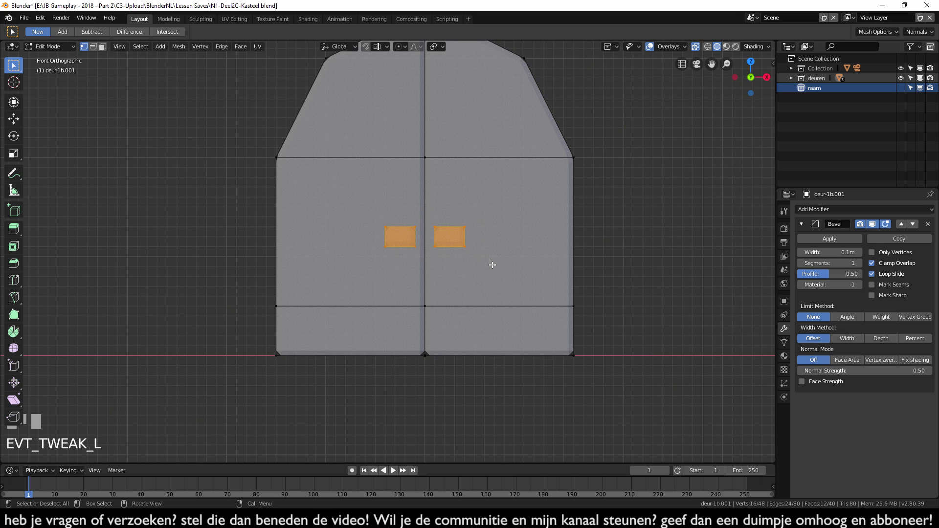
key(x)
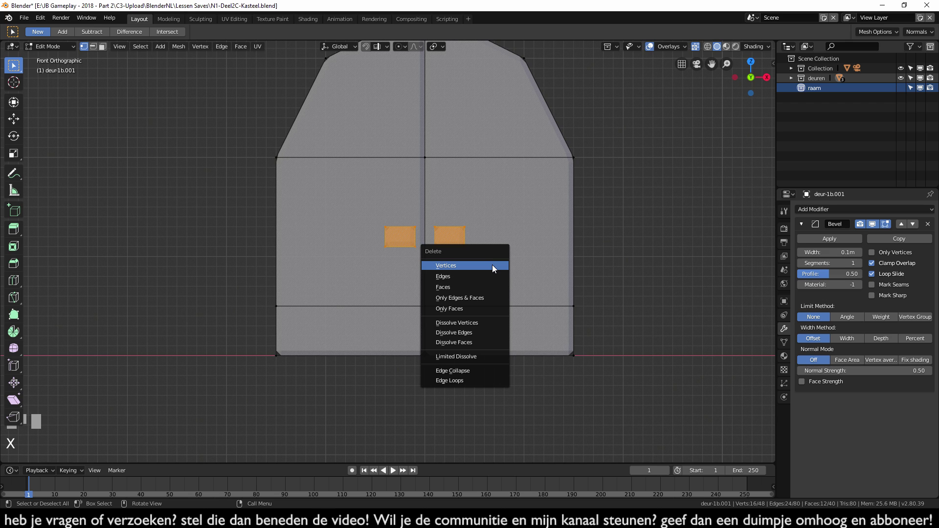
click(454, 266)
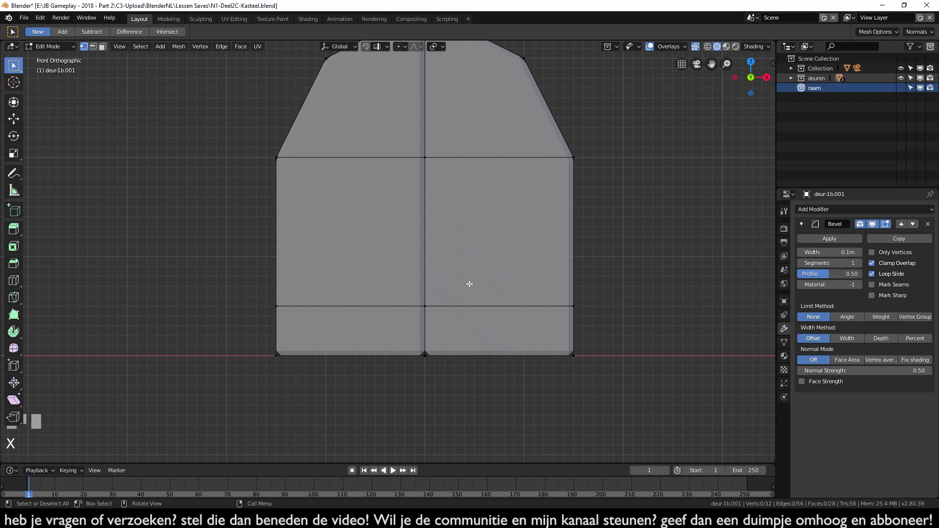
Step: Back in Object Mode, move the window -11 m in X and 3 m in Z with snapping, onto the castle front beside the door
scroll(461, 289, down, 8)
shift+middle_drag(453, 288, 656, 341)
key(Tab)
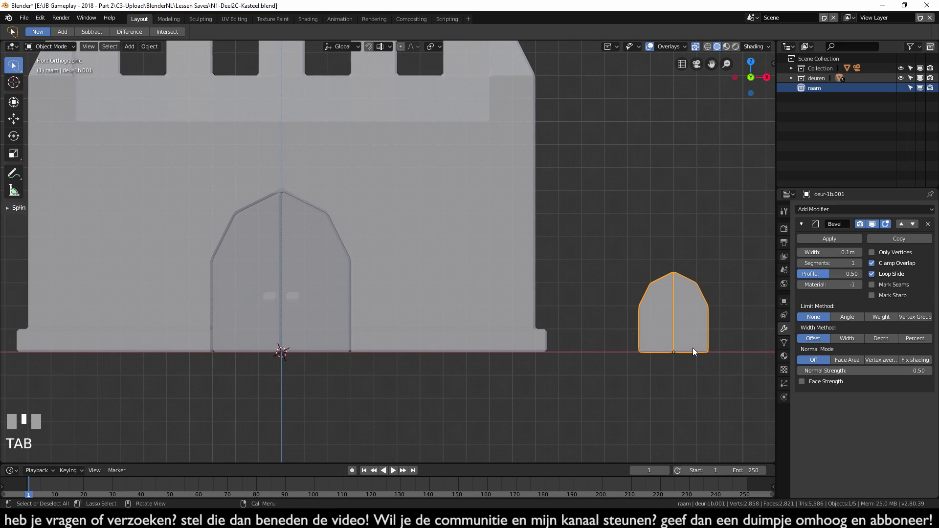
key(g)
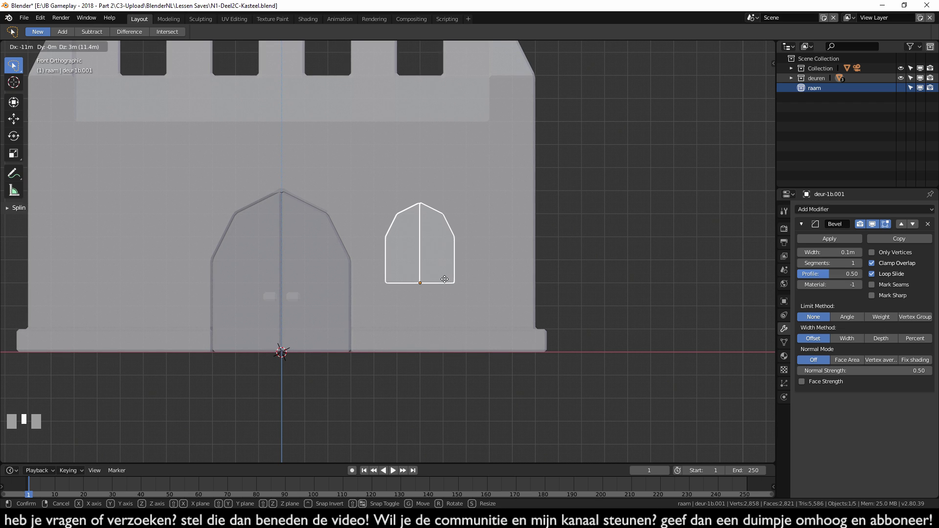
ctrl+click(444, 280)
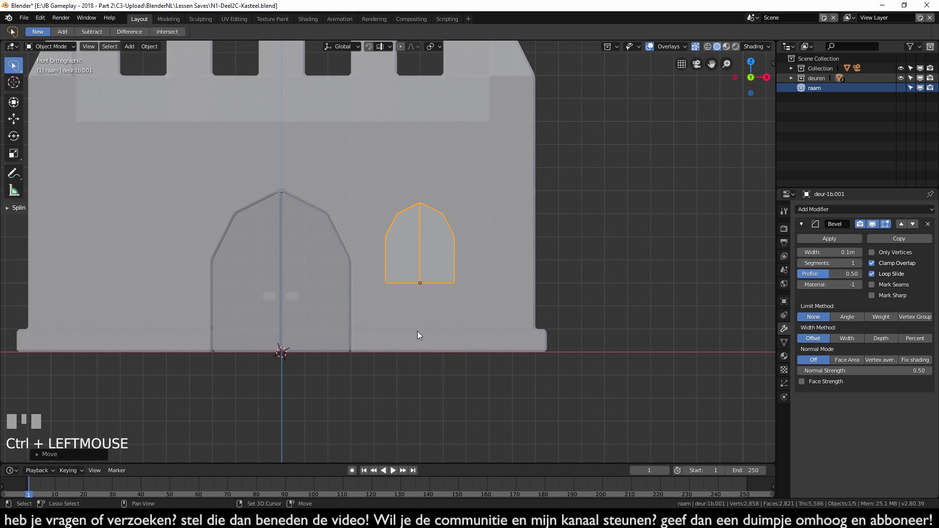
Step: Duplicate the window and place the copy -13 m along X with snapping, on the other side of the castle door
shift+middle_drag(418, 331, 477, 344)
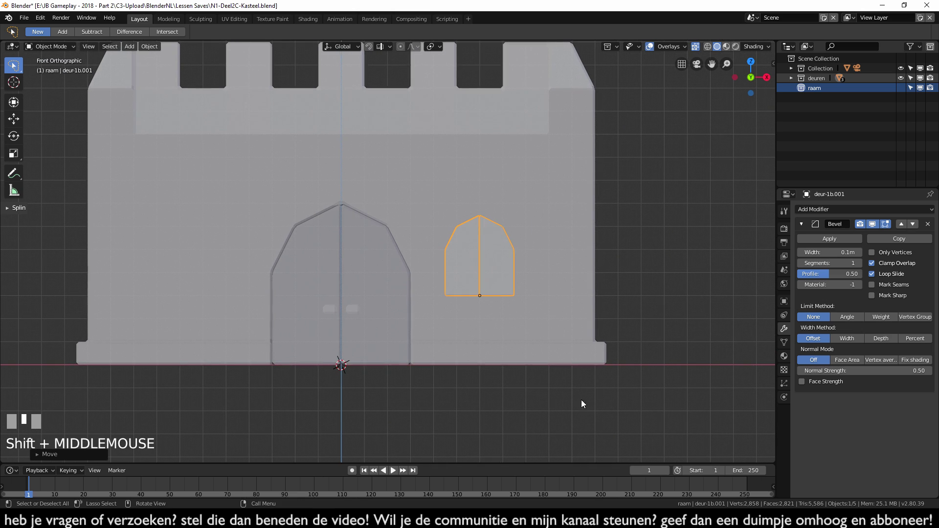
shift+middle_drag(555, 341, 655, 348)
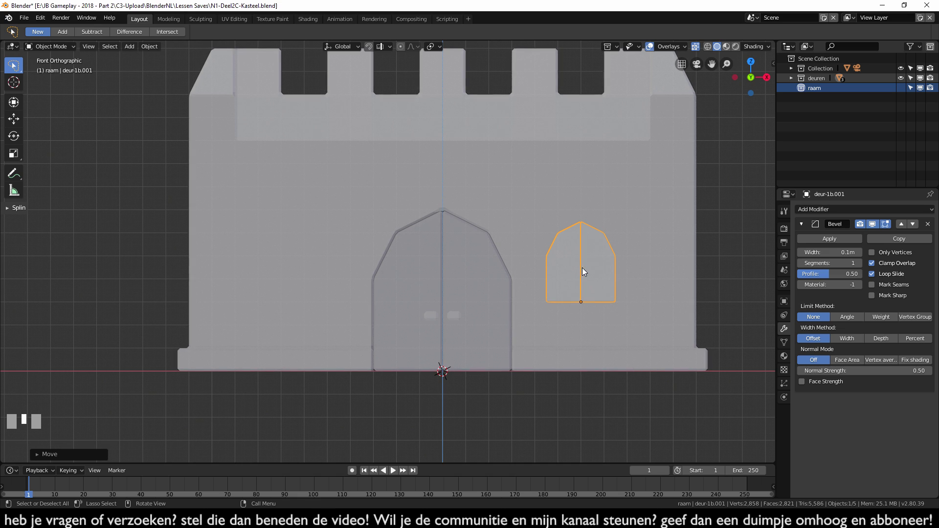
key(shift)
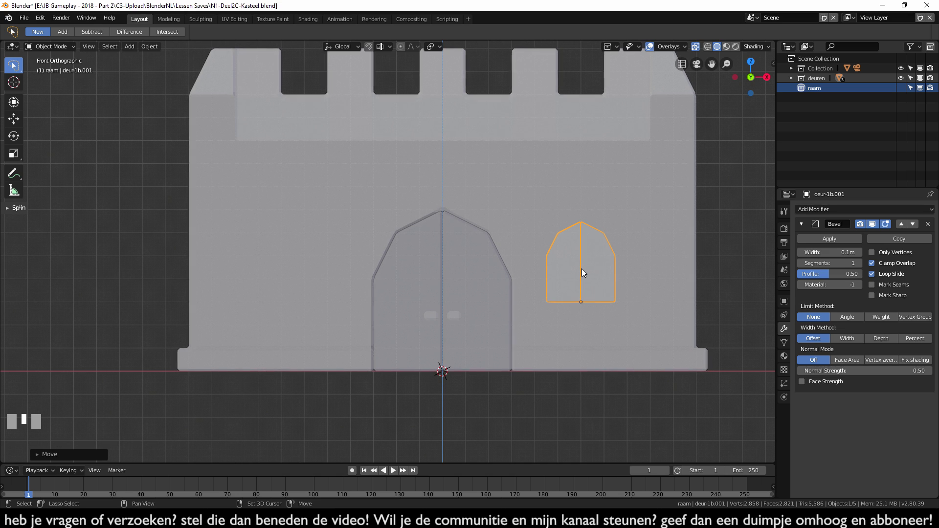
key(shift+d)
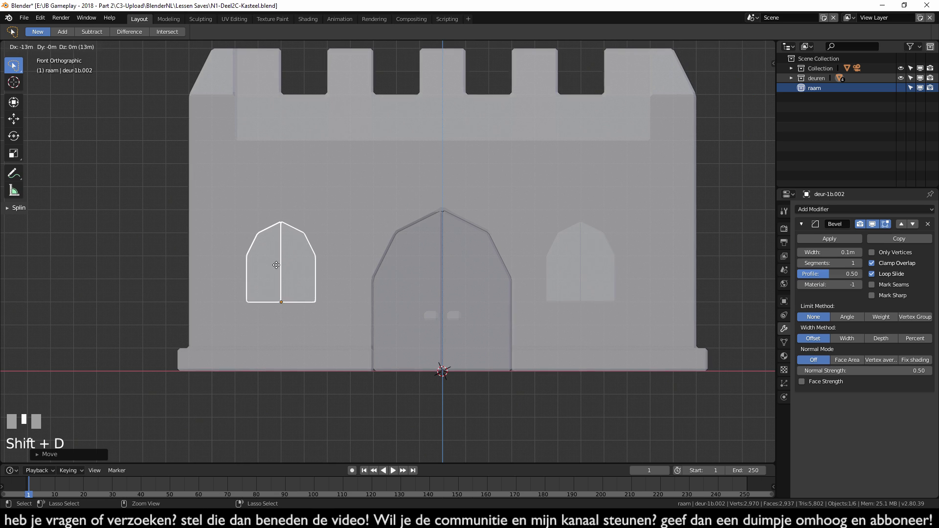
ctrl+click(276, 265)
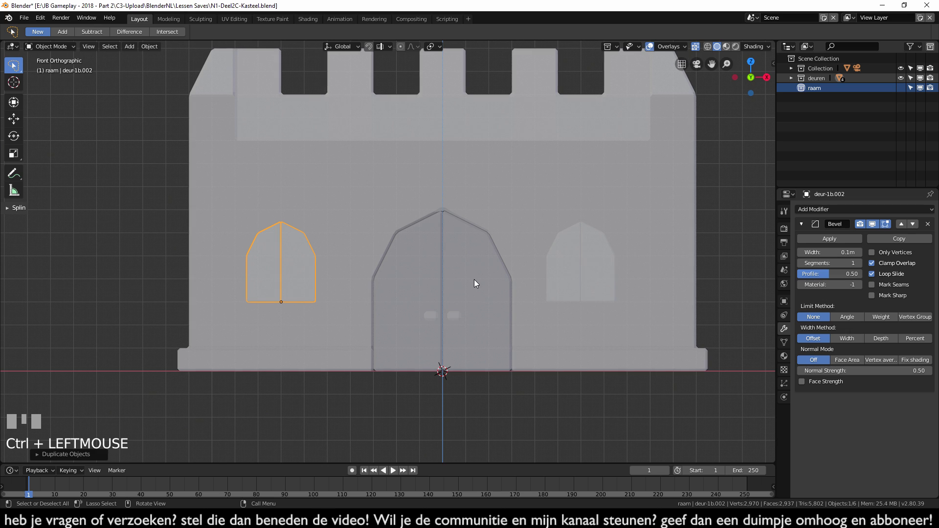
Step: Switch to Wireframe shading and move the duplicated window with snapping to match the other window's distance from the door
key(z)
click(354, 313)
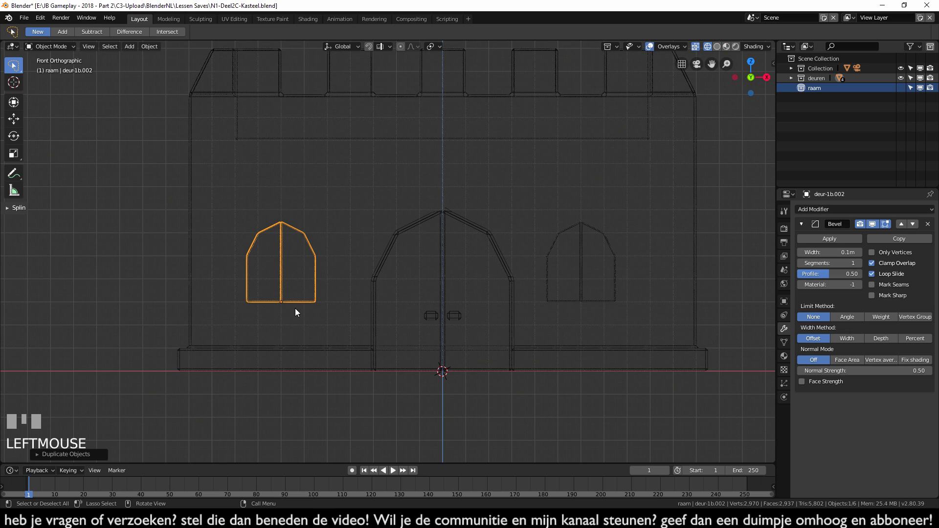
key(g)
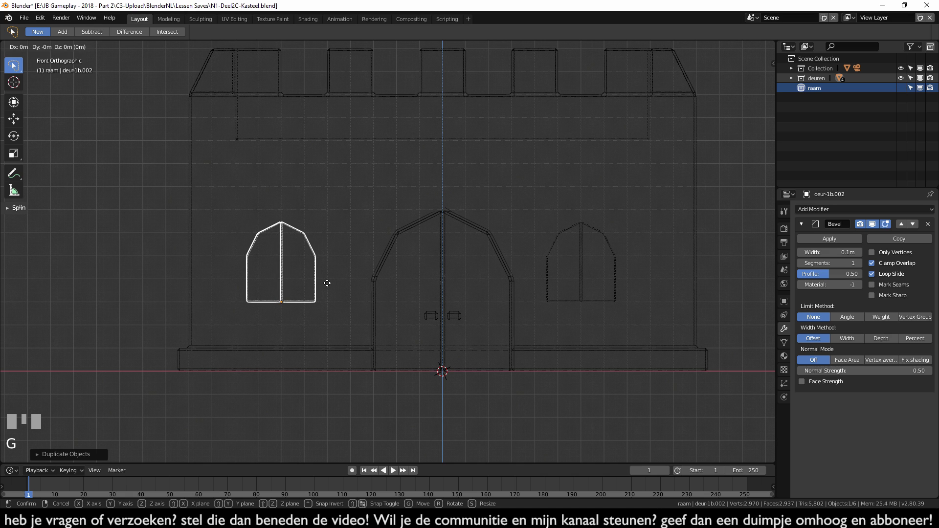
ctrl+click(327, 283)
Step: Check how deep the windows sit in the castle wall, and return to Solid shading with X-ray turned off
scroll(331, 369, down, 2)
middle_drag(386, 392, 526, 286)
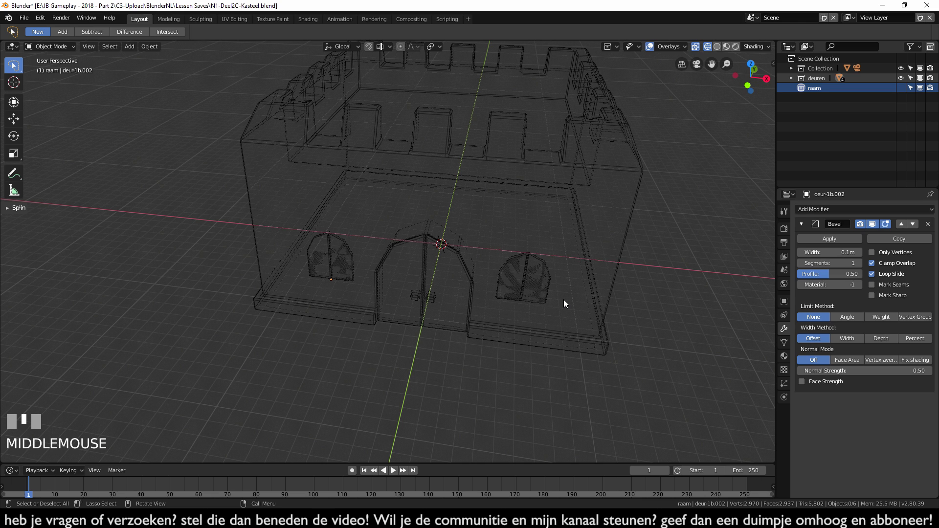
key(KP_3)
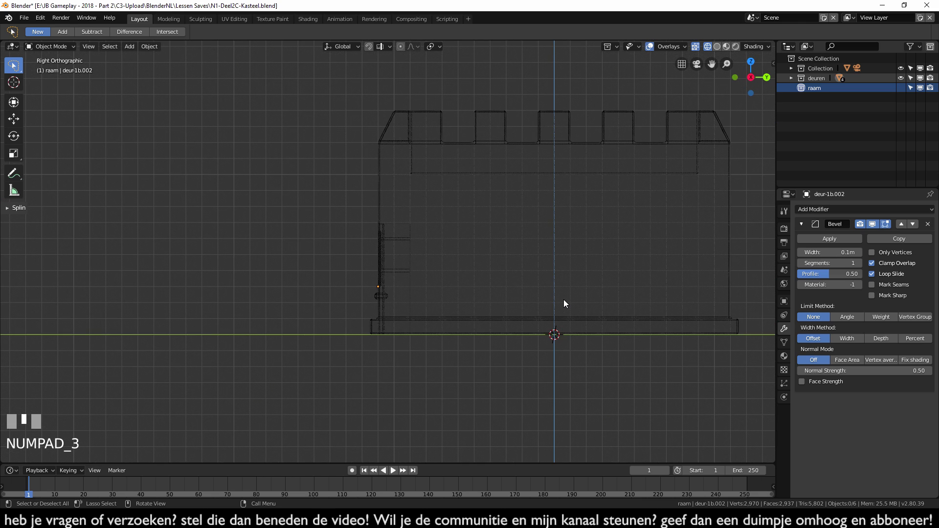
scroll(347, 250, up, 6)
scroll(330, 234, down, 3)
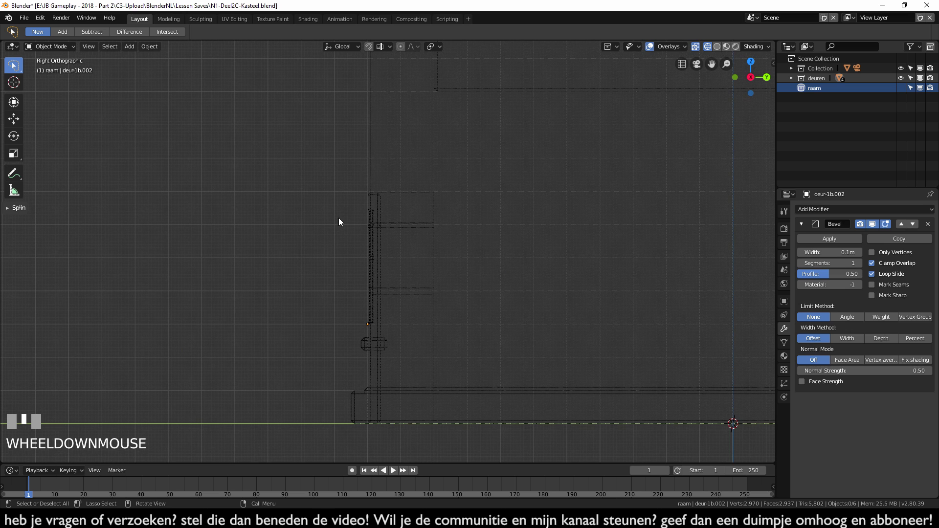
key(z)
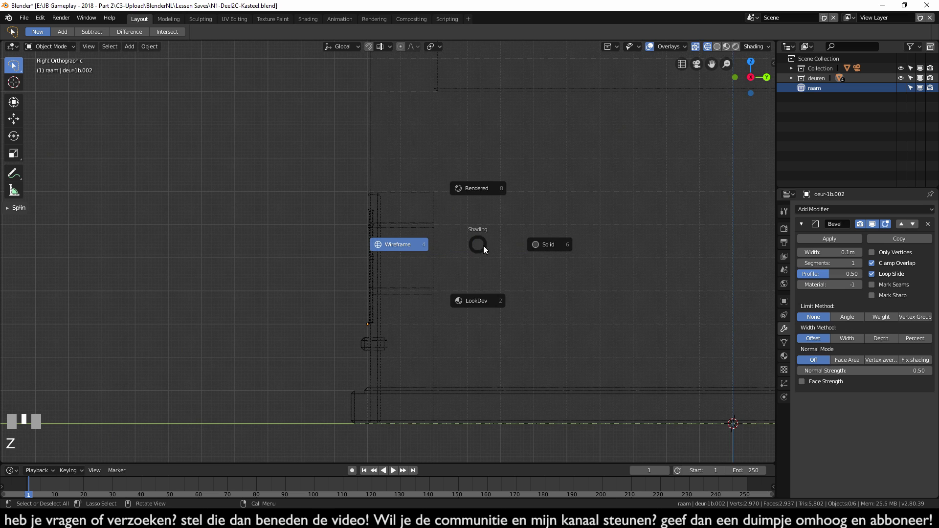
click(547, 239)
mouse_move(494, 272)
middle_down()
mouse_move(509, 271)
mouse_move(655, 73)
middle_up()
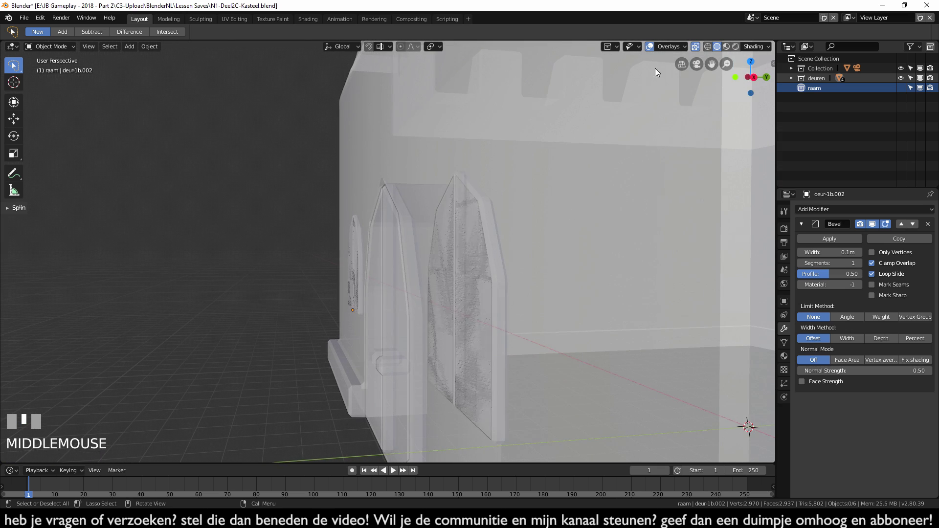
click(695, 46)
Step: Select both windows, keeping the castle out of the selection, and move them -0.1 m along the Y axis with snapping in the right view
middle_drag(353, 193, 522, 286)
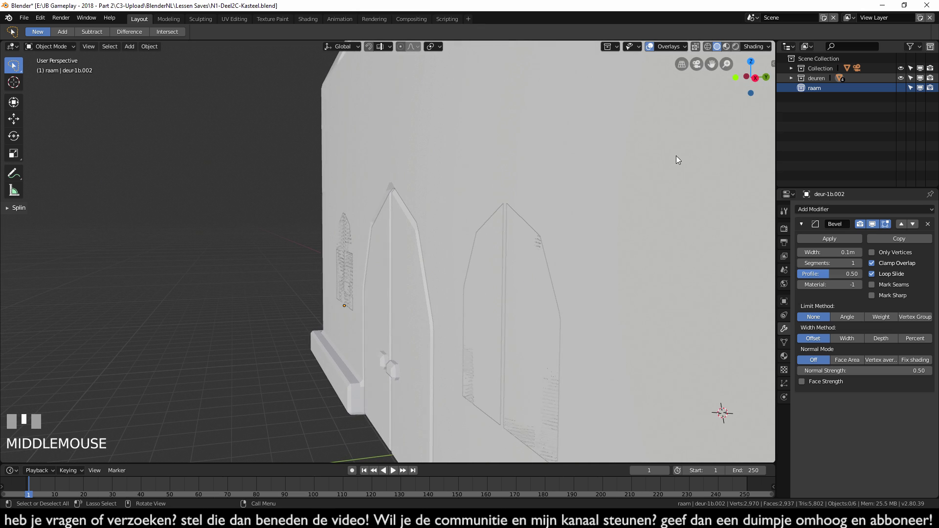
click(533, 312)
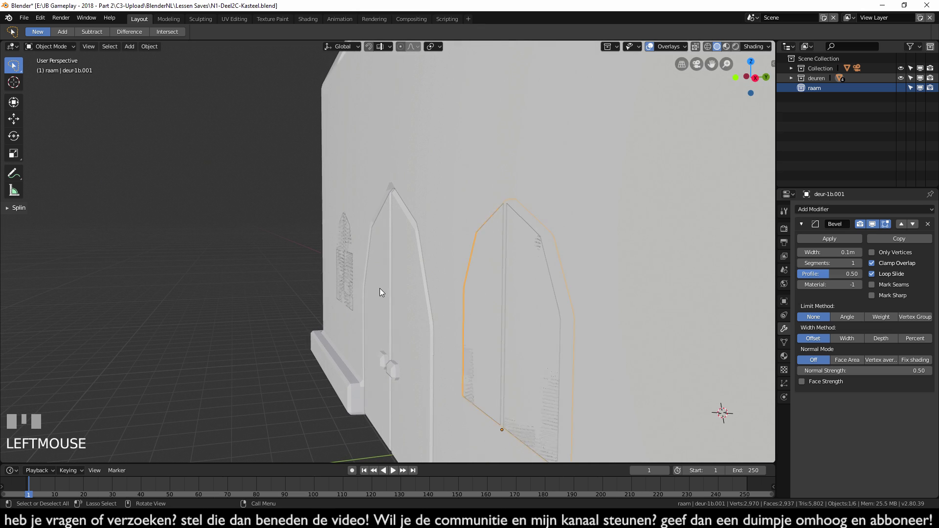
shift+click(338, 293)
shift+click(342, 298)
scroll(345, 318, down, 4)
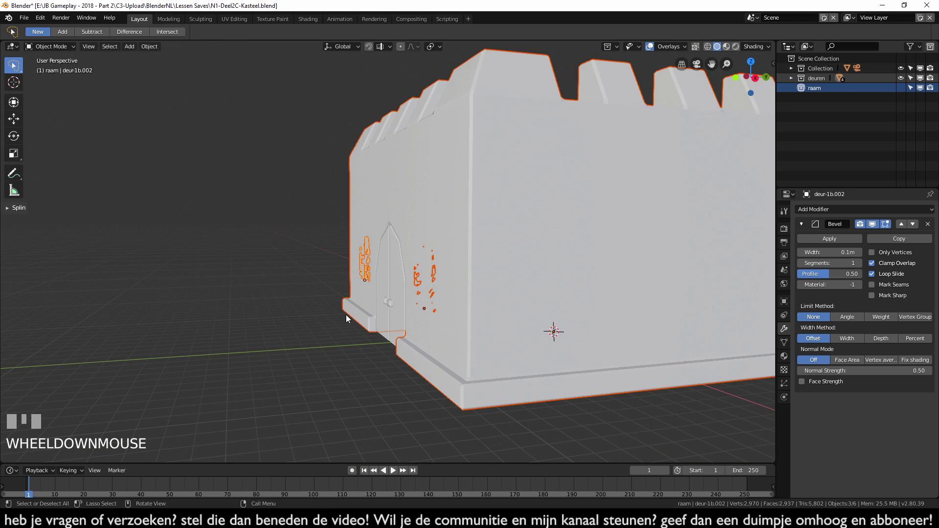
scroll(428, 282, down, 2)
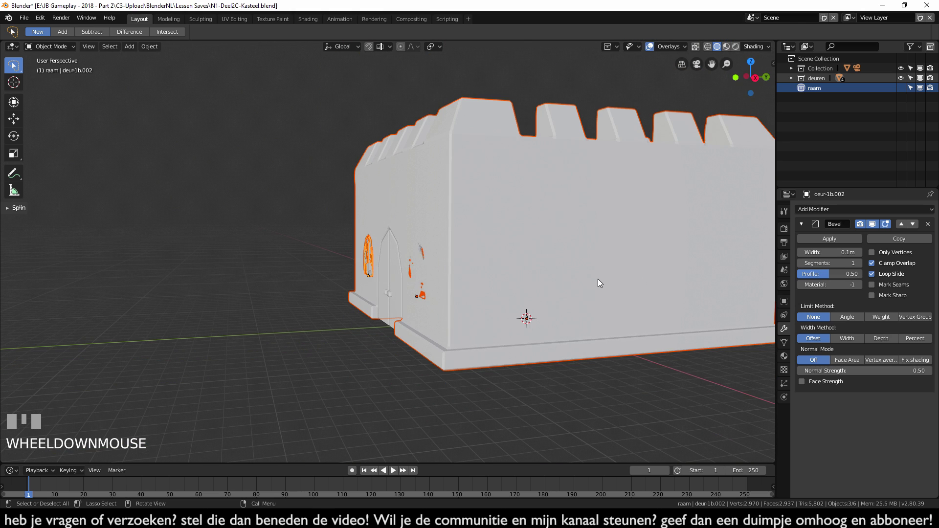
key(b)
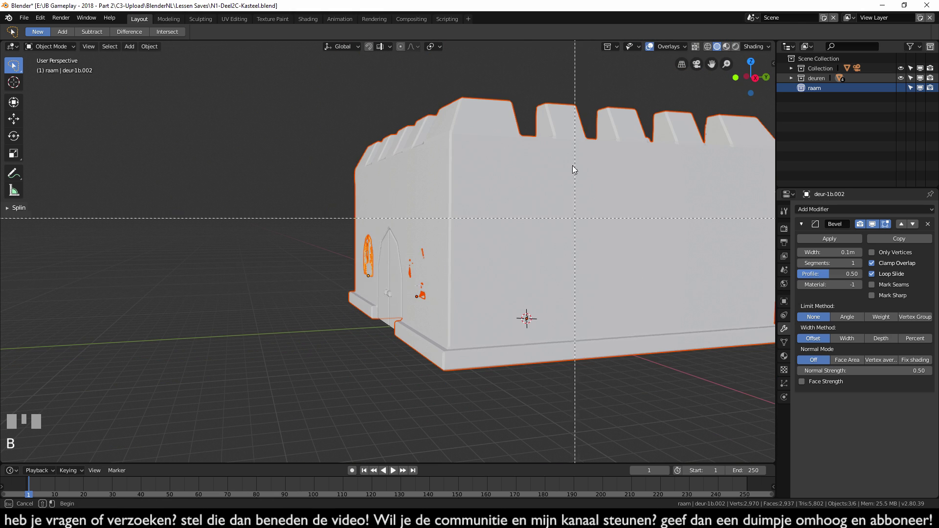
middle_drag(590, 348, 668, 433)
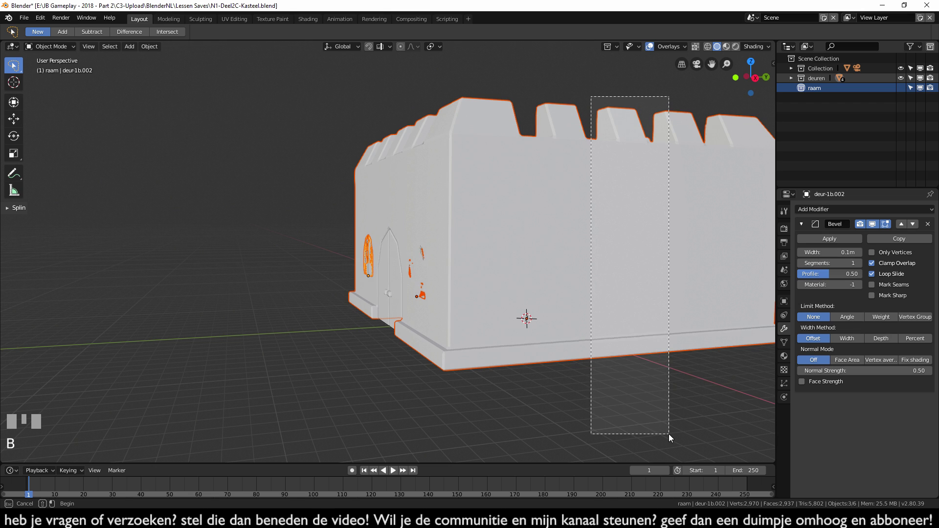
key(KP_3)
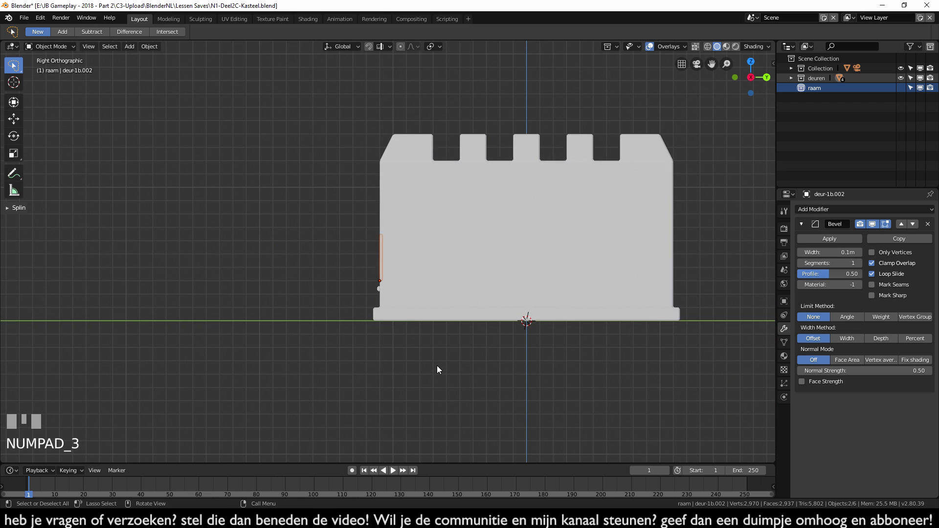
scroll(436, 365, up, 5)
shift+middle_drag(434, 358, 489, 350)
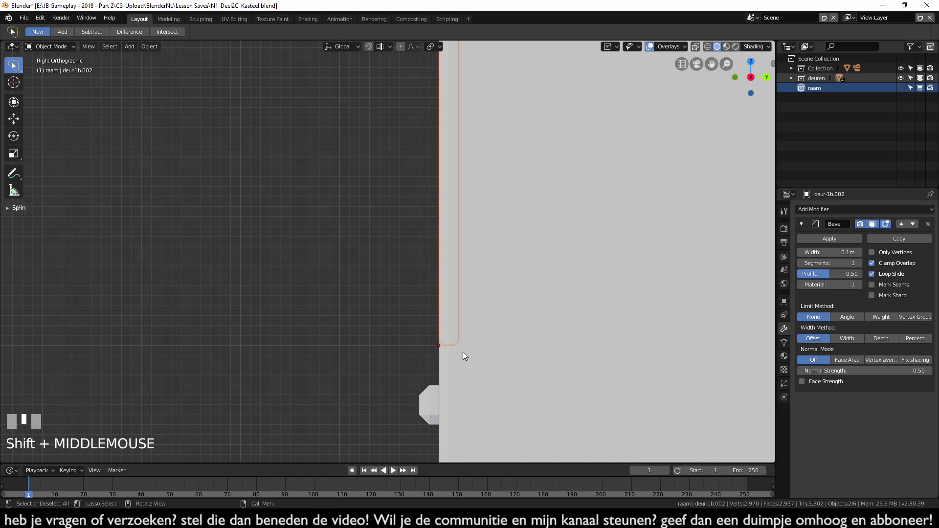
key(y)
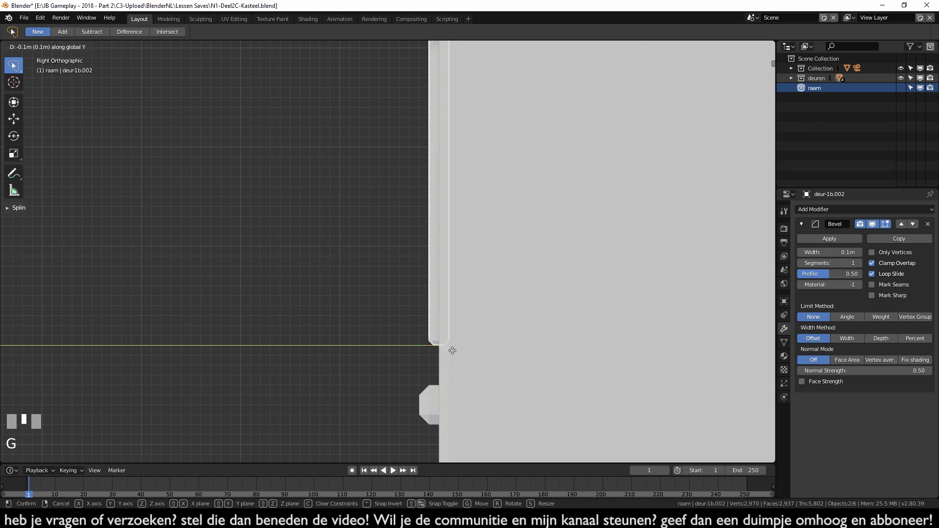
ctrl+click(450, 351)
shift+middle_drag(439, 356, 448, 339)
scroll(449, 335, up, 4)
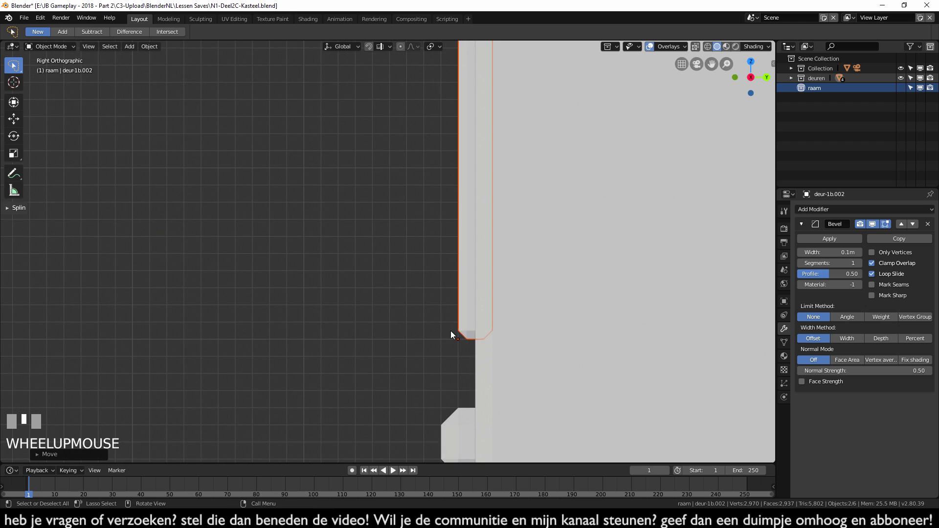
Step: Deselect both windows and add a cube to the raam collection in front view
scroll(499, 347, down, 3)
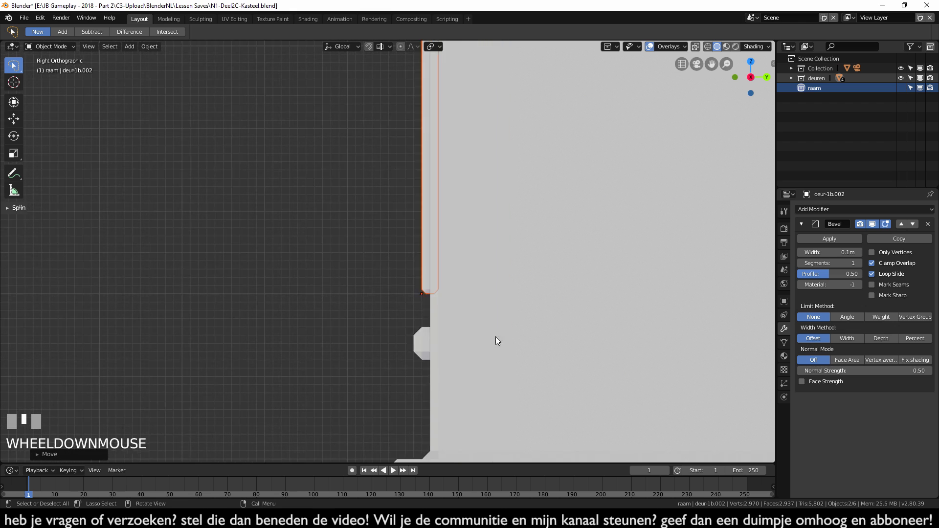
key(KP_1)
shift+middle_drag(457, 332, 514, 355)
scroll(533, 371, down, 3)
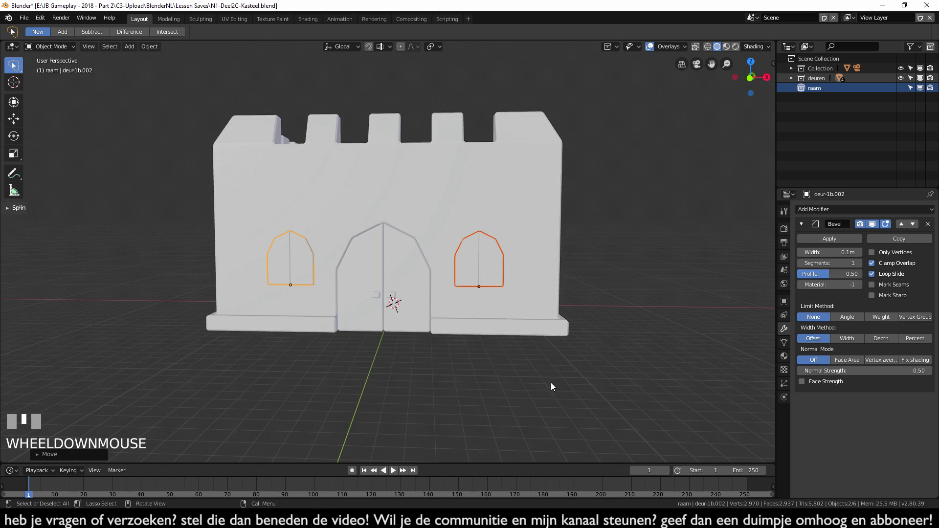
middle_drag(712, 218, 556, 250)
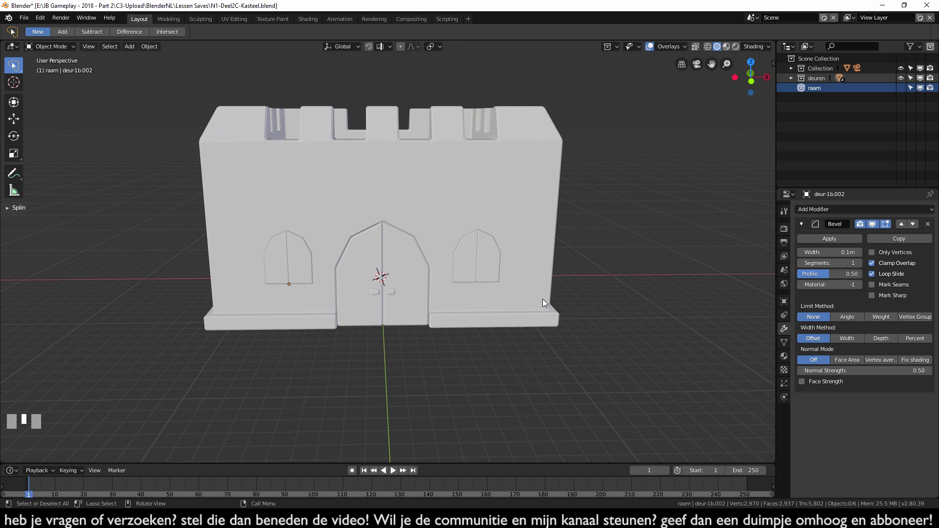
key(KP_1)
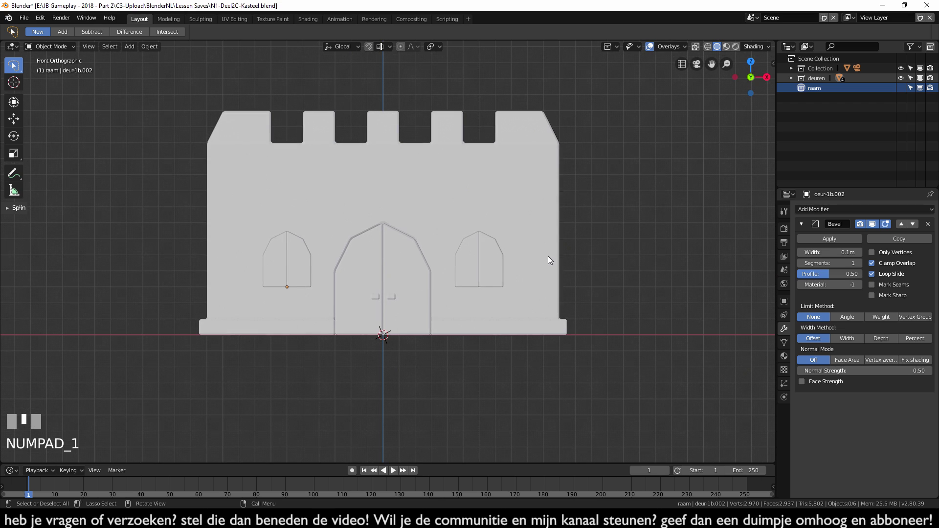
key(shift+a)
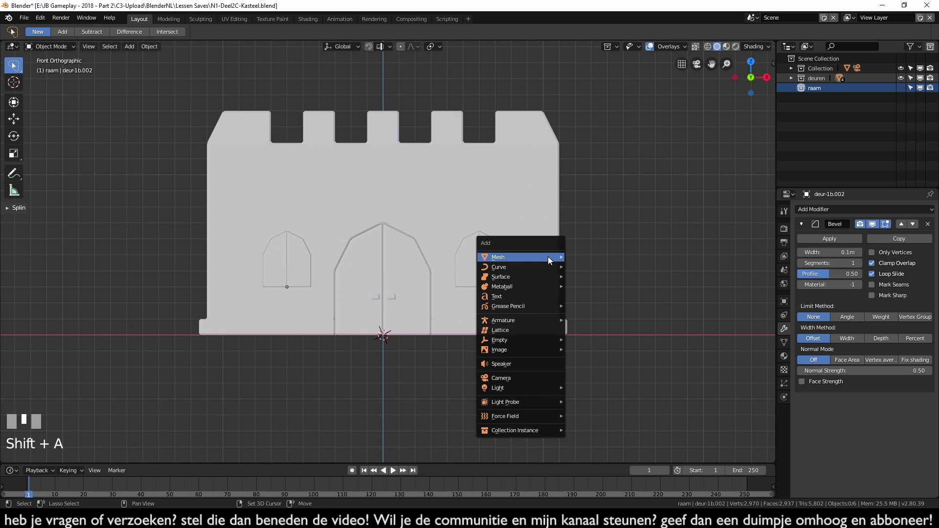
mouse_move(548, 256)
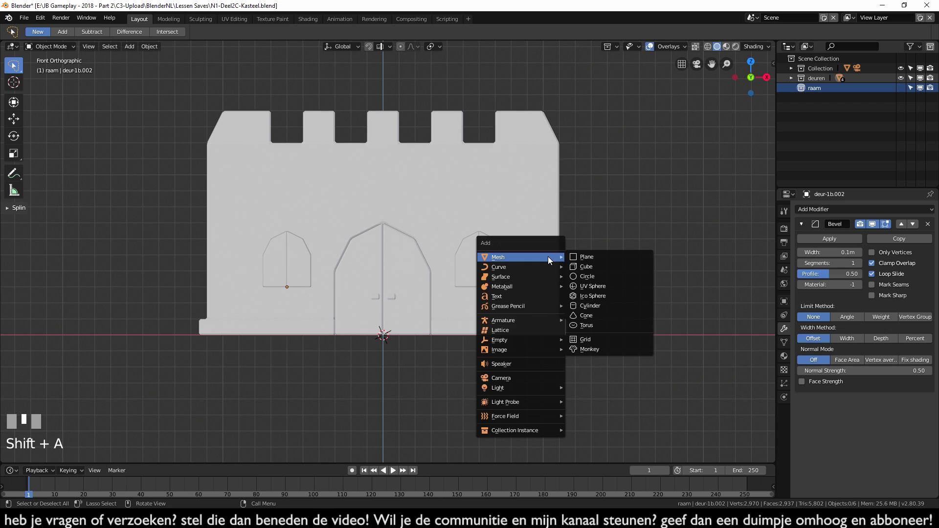
click(588, 269)
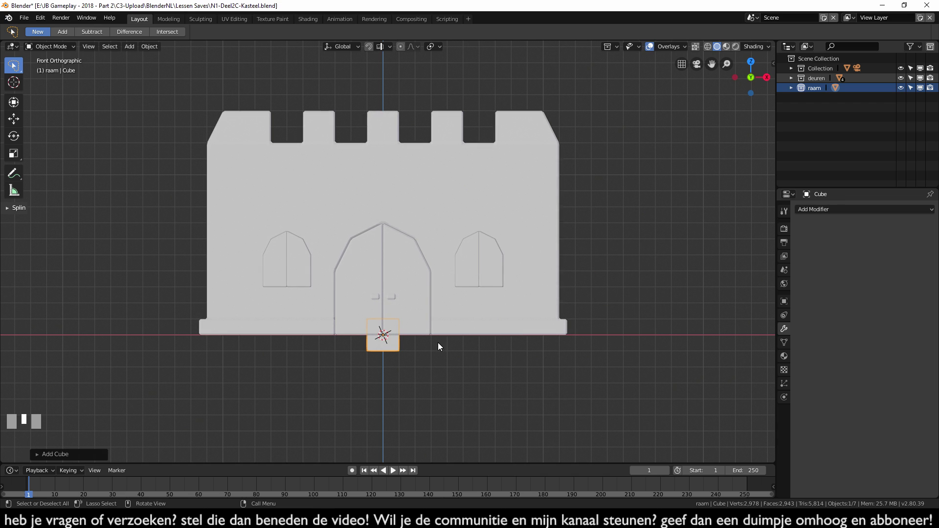
Step: In Edit Mode, move the cube 16 m along X and 3 m along Z with snapping, beside the castle
key(Tab)
shift+middle_drag(594, 302, 445, 299)
key(g)
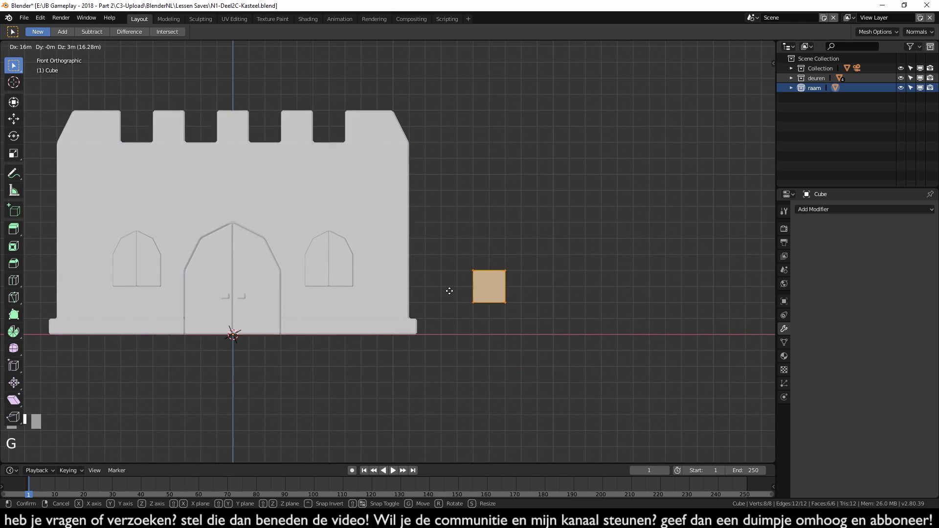
ctrl+click(447, 292)
Step: Scale the cube up uniformly with snapping by a factor of about 1.1
shift+middle_drag(549, 340, 457, 316)
scroll(434, 293, up, 6)
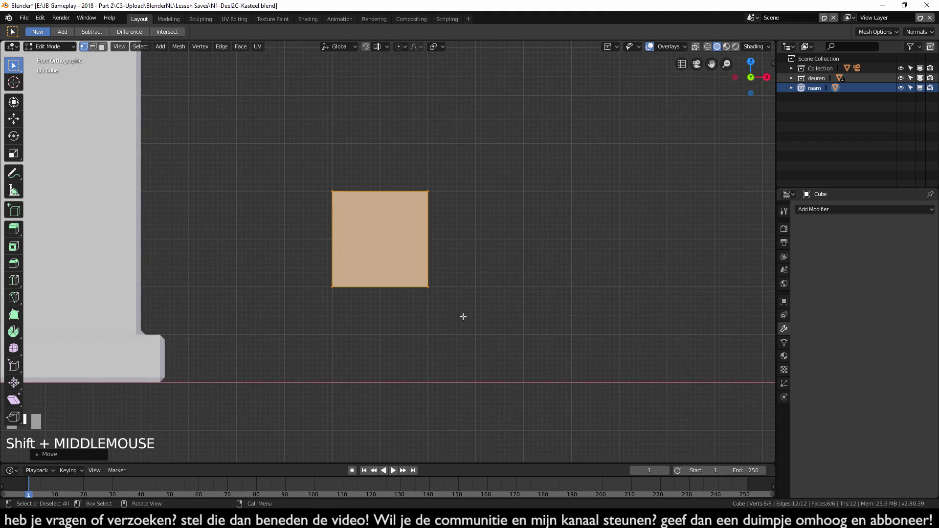
scroll(482, 321, up, 2)
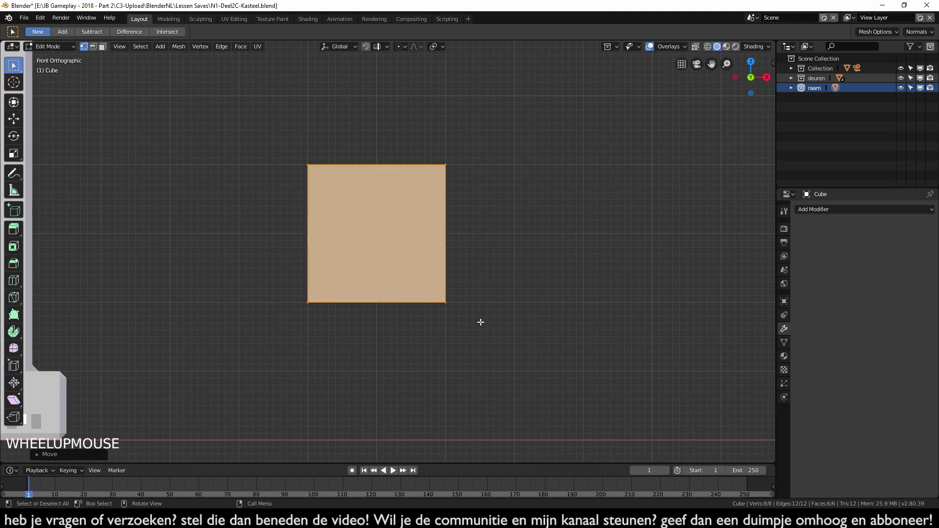
key(s)
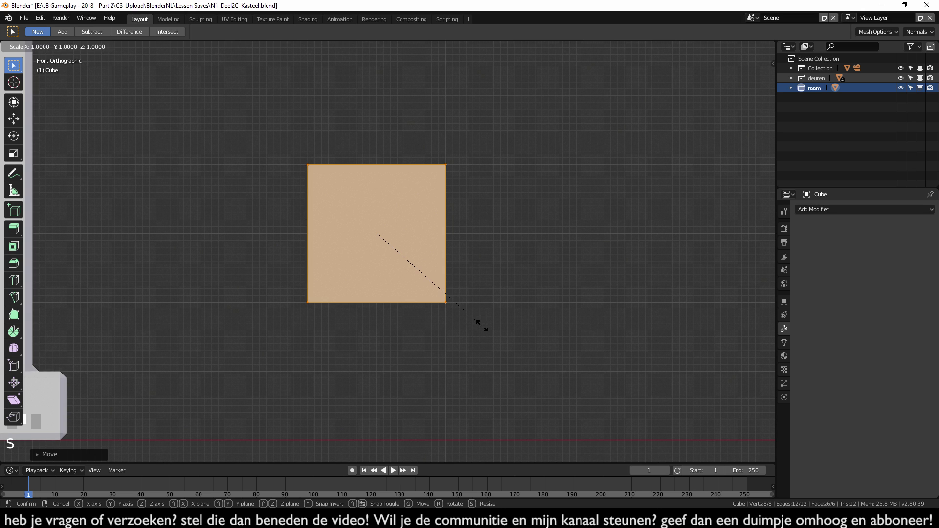
ctrl+click(489, 331)
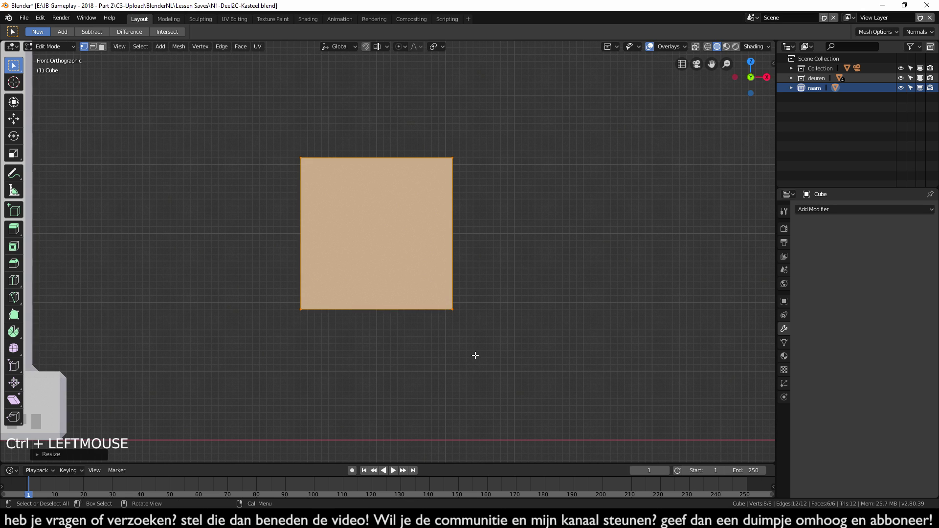
Step: Move the cube about -6 m along X with snapping so it sticks slightly out of the castle's side wall
scroll(475, 355, down, 6)
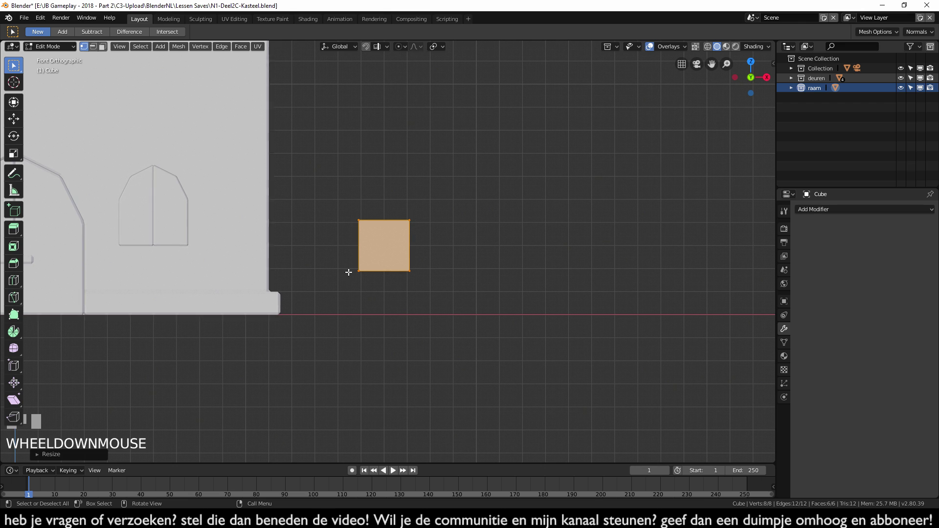
shift+middle_drag(425, 304, 556, 329)
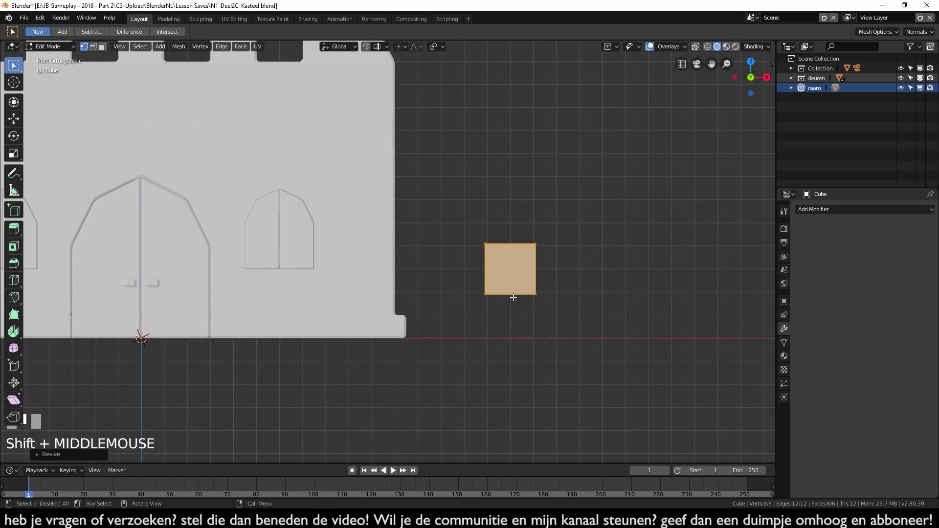
key(g)
ctrl+click(409, 278)
Step: Try moving the cube with snapping to the castle's opposite side wall, and undo that move
shift+middle_drag(409, 278, 639, 272)
key(g)
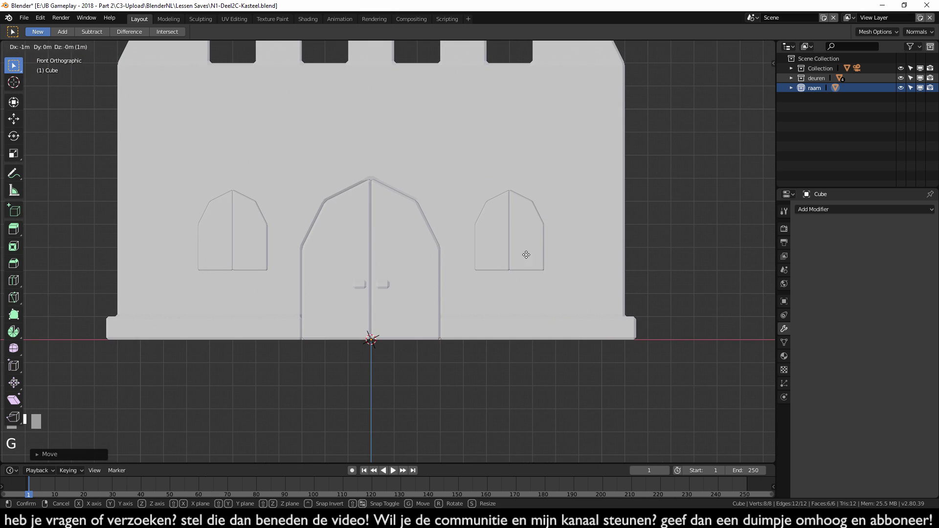
ctrl+click(115, 262)
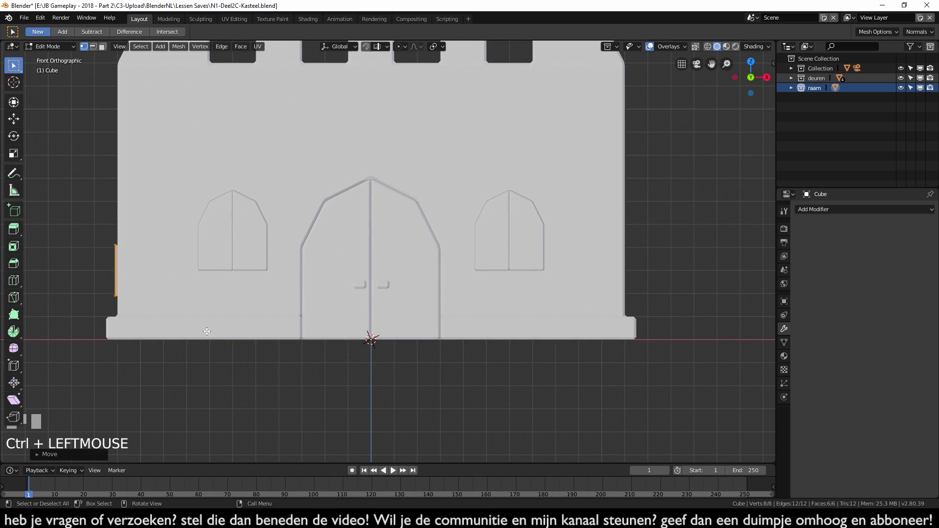
scroll(205, 338, down, 2)
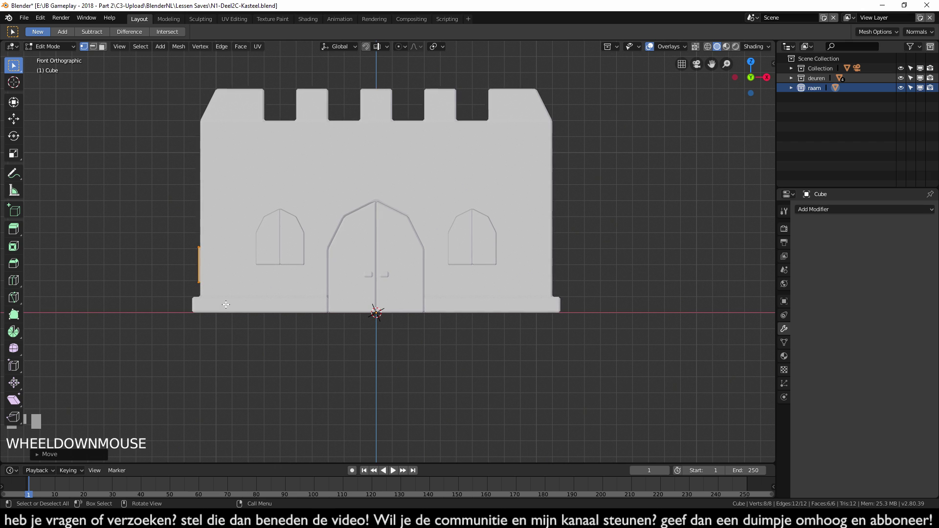
key(ctrl+z)
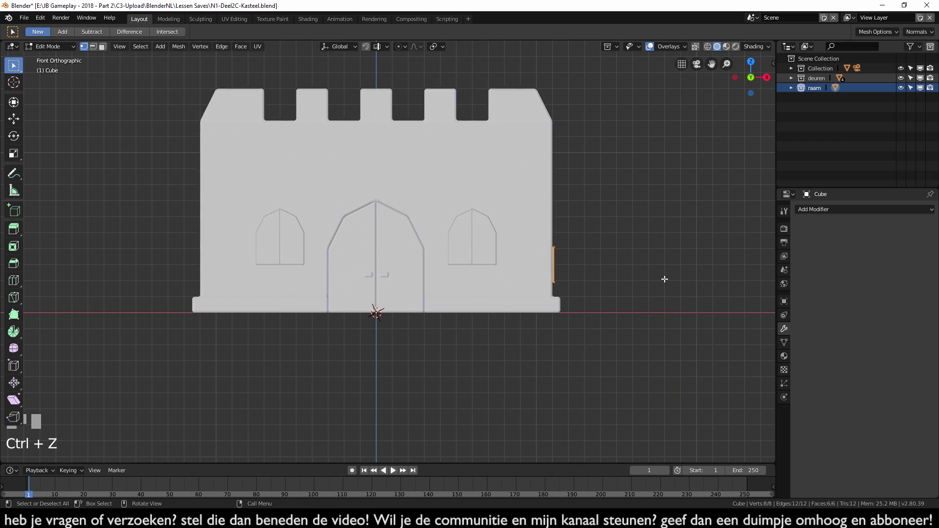
Step: In right view, move the cube along Y to the castle's front corner, slightly proud of the front wall
key(KP_3)
key(g)
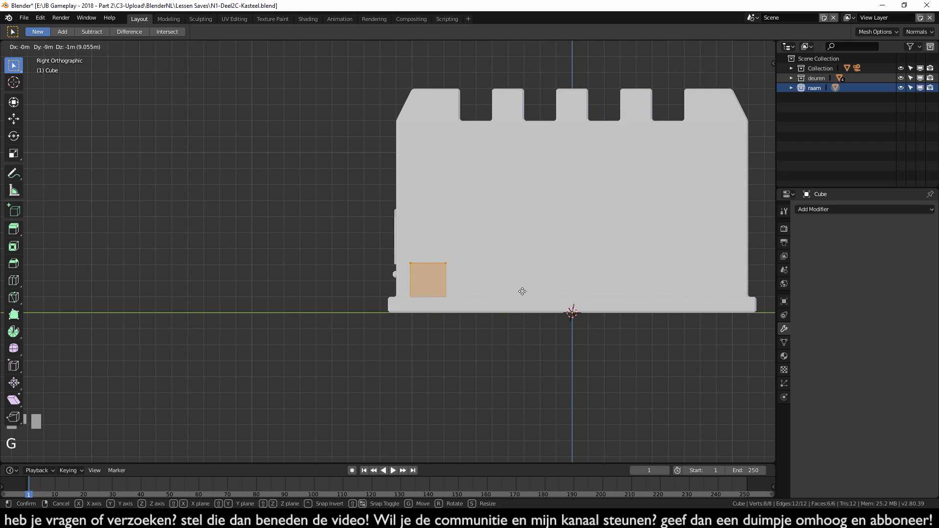
click(505, 281)
middle_drag(293, 340, 388, 364)
key(KP_1)
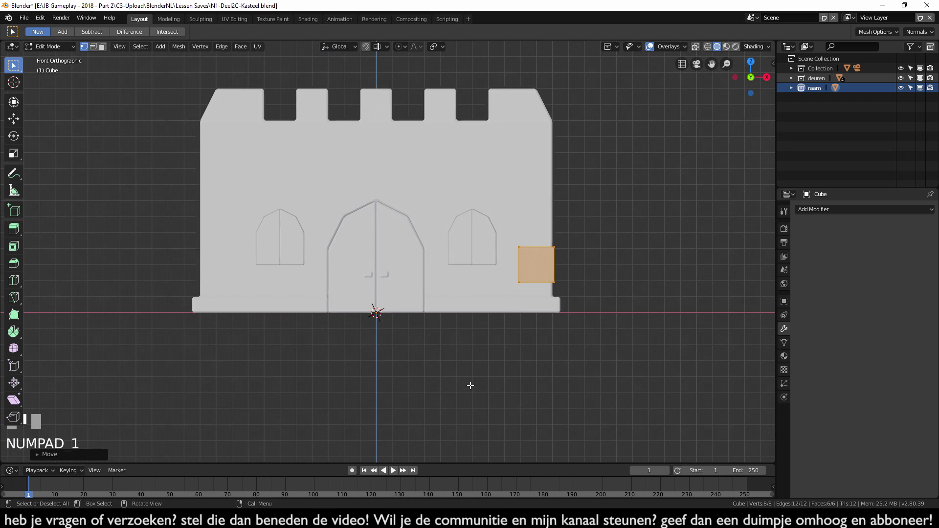
Step: Add a second cube to the same mesh and move it with snapping into the free space beside the castle
shift+middle_drag(461, 386, 408, 334)
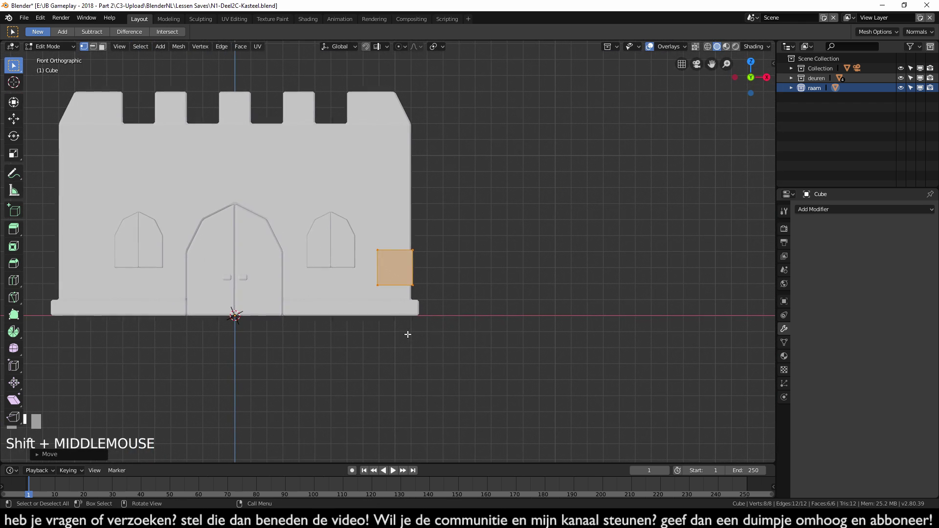
key(shift+a)
click(374, 335)
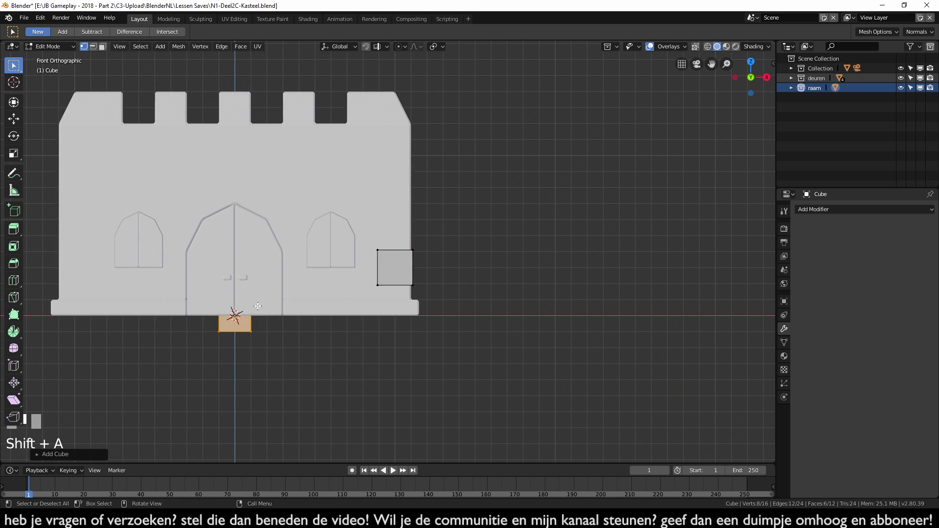
key(g)
ctrl+click(494, 268)
Step: Shift the second cube about 0.5 m along X and -0.5 m along Z with snapping
shift+middle_drag(533, 328, 485, 318)
scroll(528, 319, up, 4)
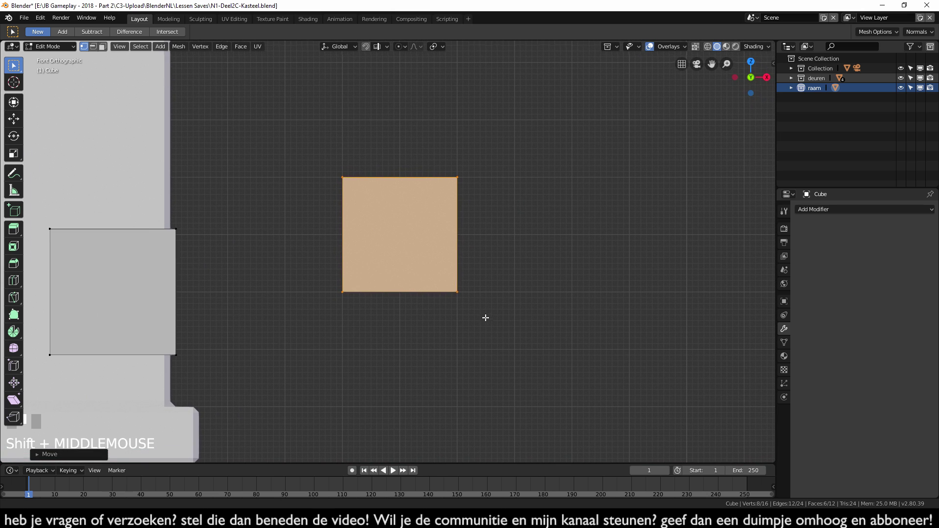
key(g)
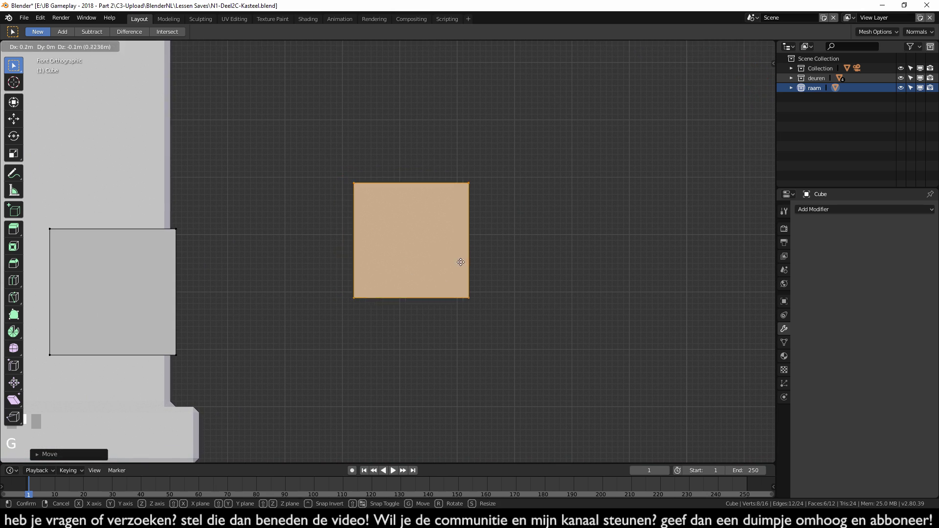
ctrl+click(468, 279)
key(g)
ctrl+click(462, 279)
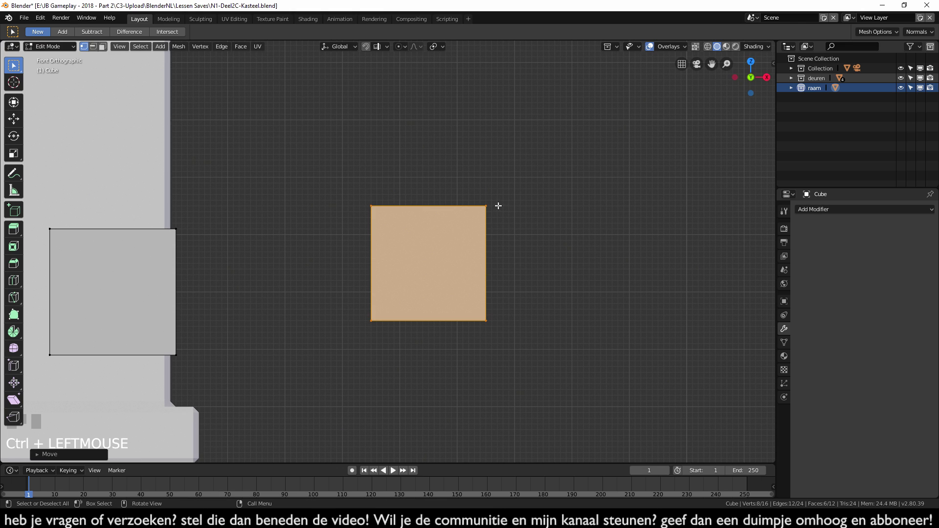
Step: Scale the second cube uniformly to 0.6 with snapping and deselect it
scroll(344, 189, down, 4)
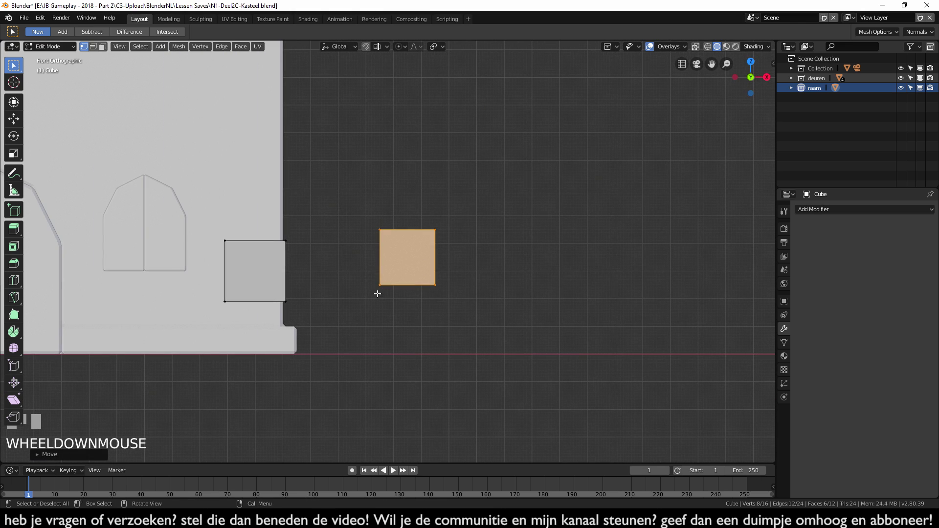
scroll(456, 288, up, 5)
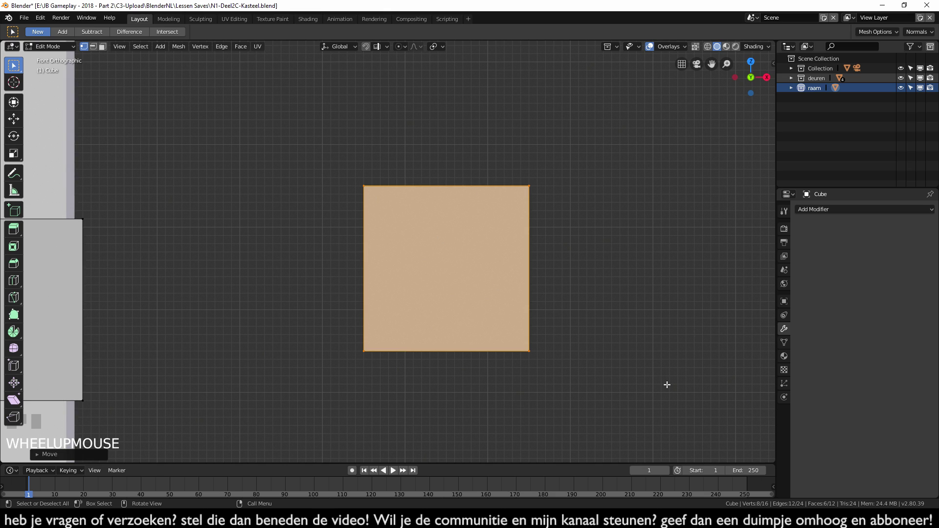
key(s)
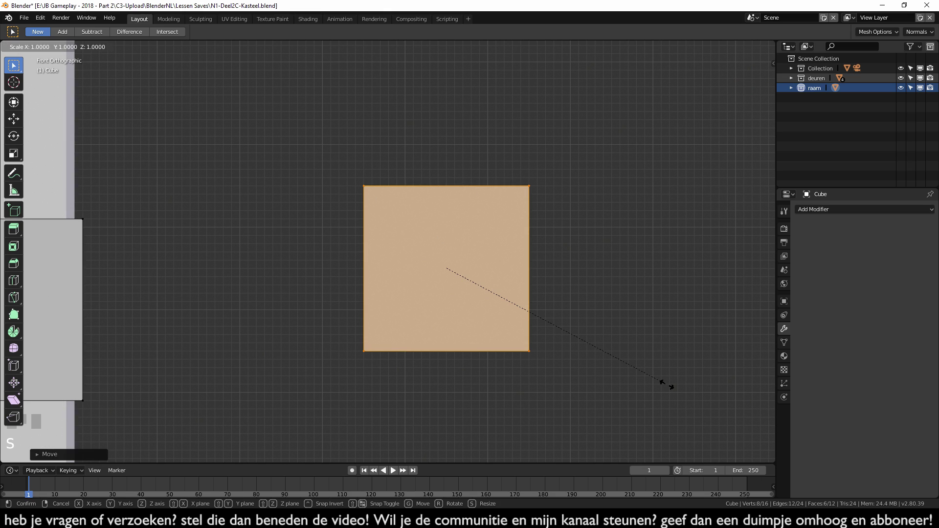
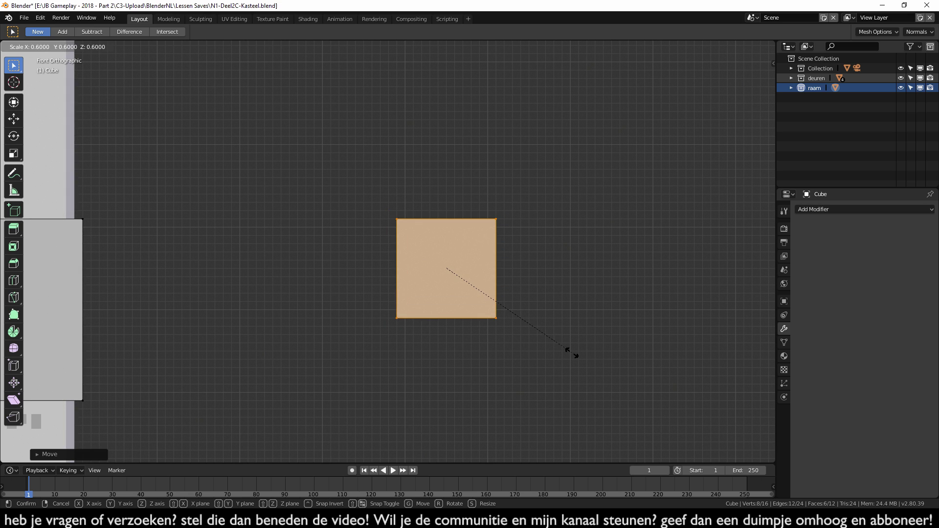
ctrl+click(571, 352)
scroll(399, 324, down, 5)
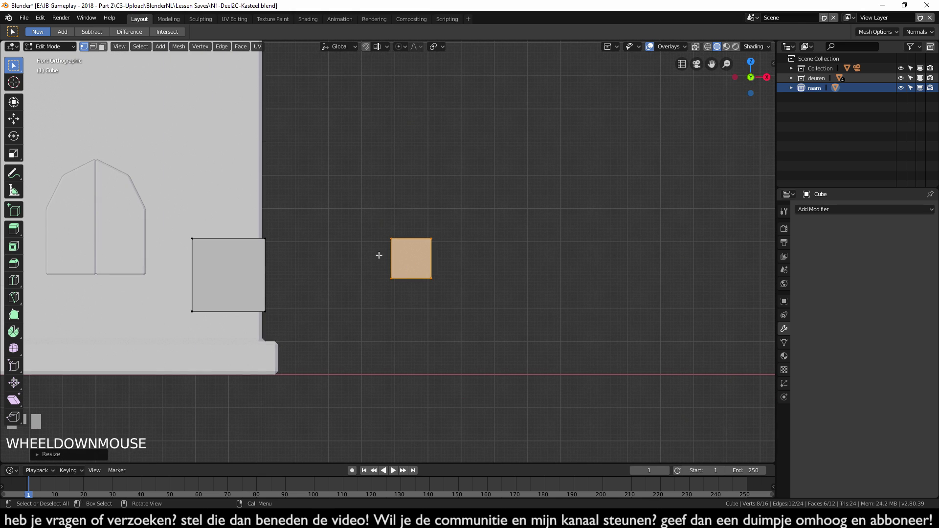
scroll(431, 357, down, 2)
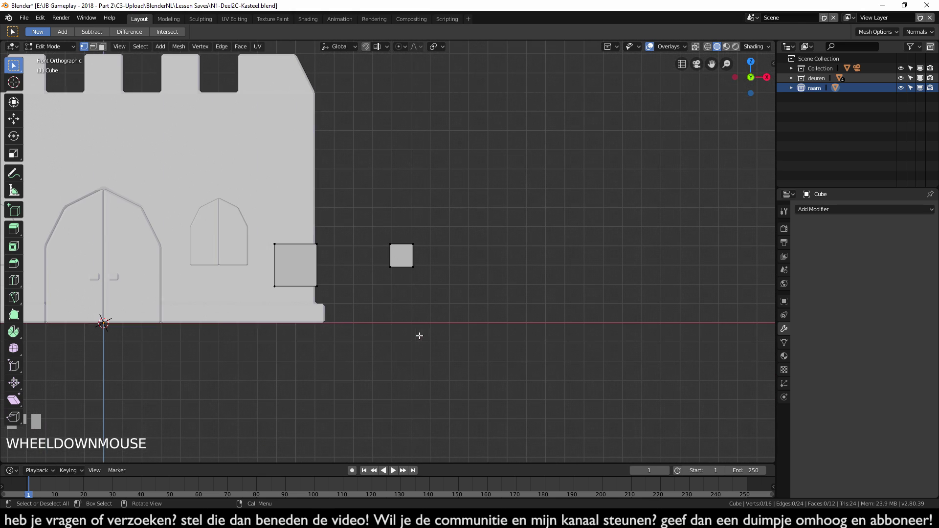
Step: Add a third cube to the mesh and place it with snapping just above the second cube
key(shift+a)
click(262, 254)
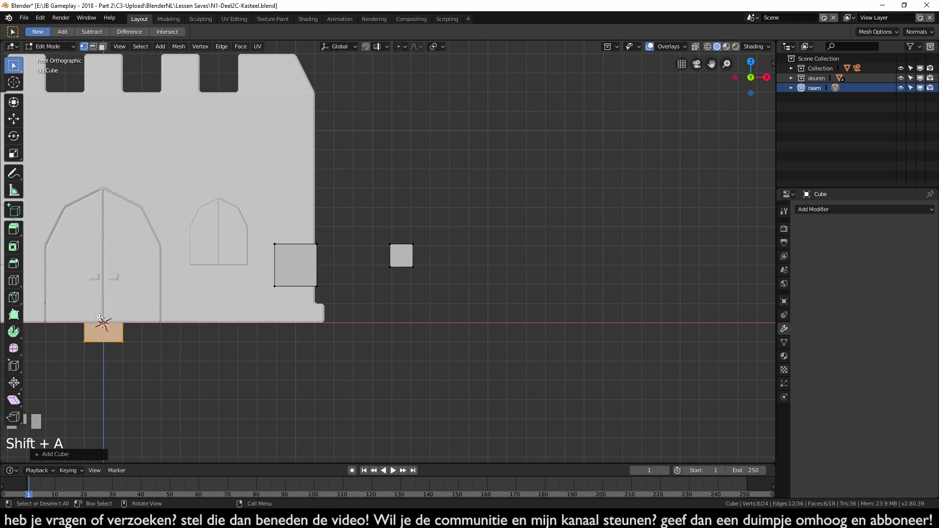
key(g)
ctrl+click(409, 194)
Step: Scale the third cube down to about 1.1 m wide and centre it above the second cube with snapping
shift+middle_drag(484, 250, 463, 272)
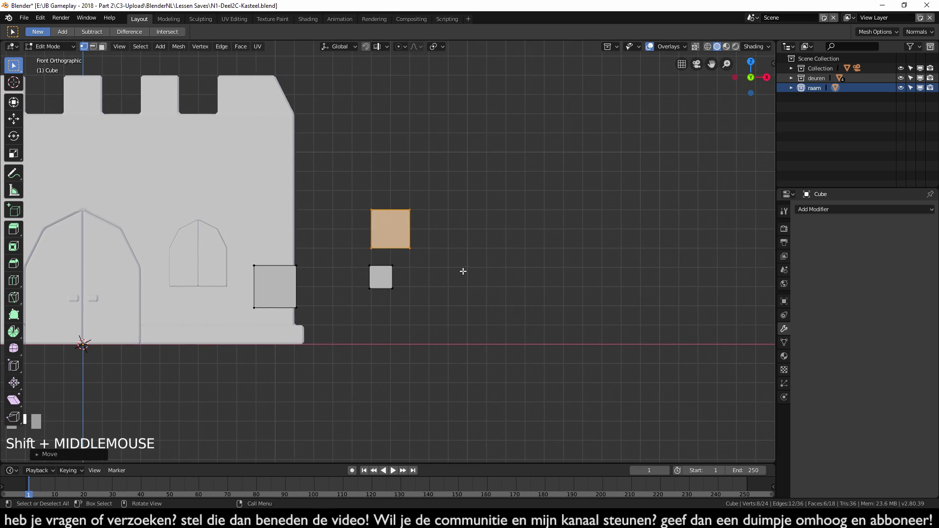
scroll(463, 271, up, 7)
key(s)
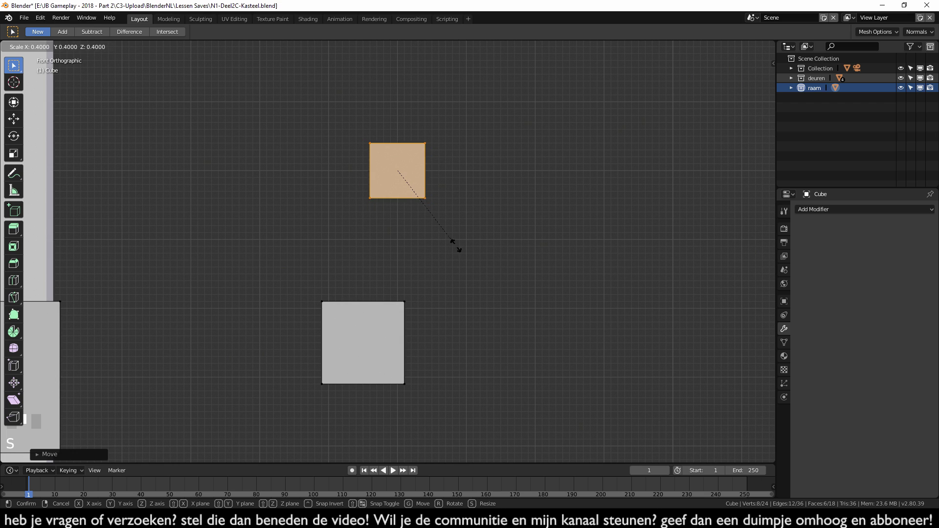
ctrl+click(425, 197)
key(g)
ctrl+click(386, 229)
key(s)
ctrl+click(417, 240)
scroll(418, 263, up, 4)
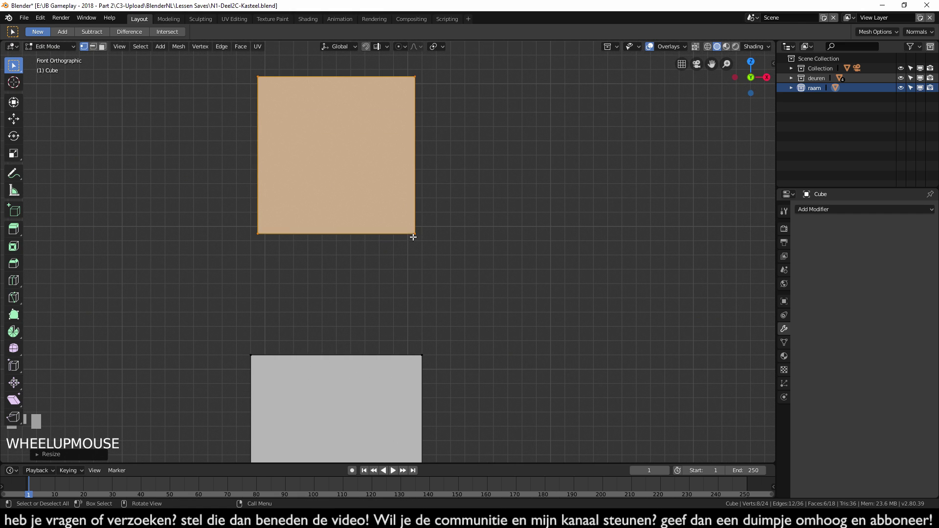
Step: Delete the uppermost third cube from the mesh
scroll(433, 261, down, 6)
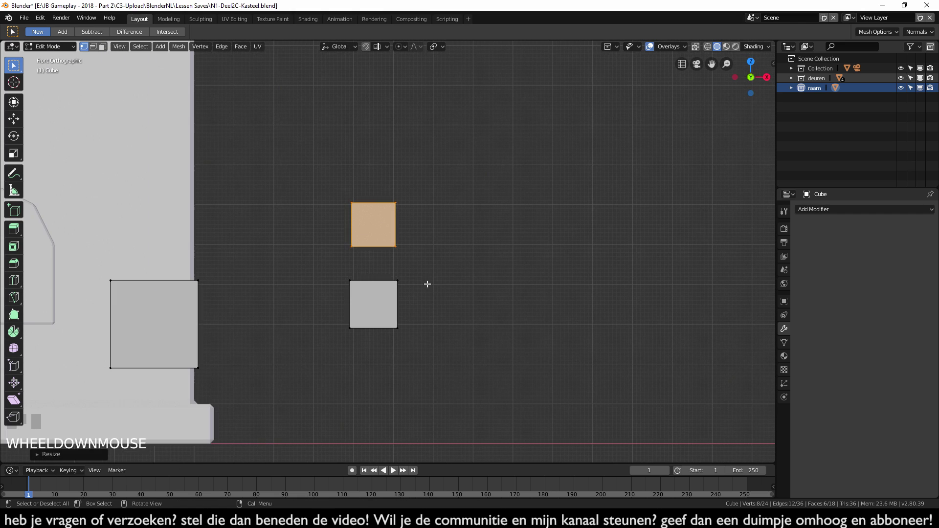
key(Delete)
click(400, 283)
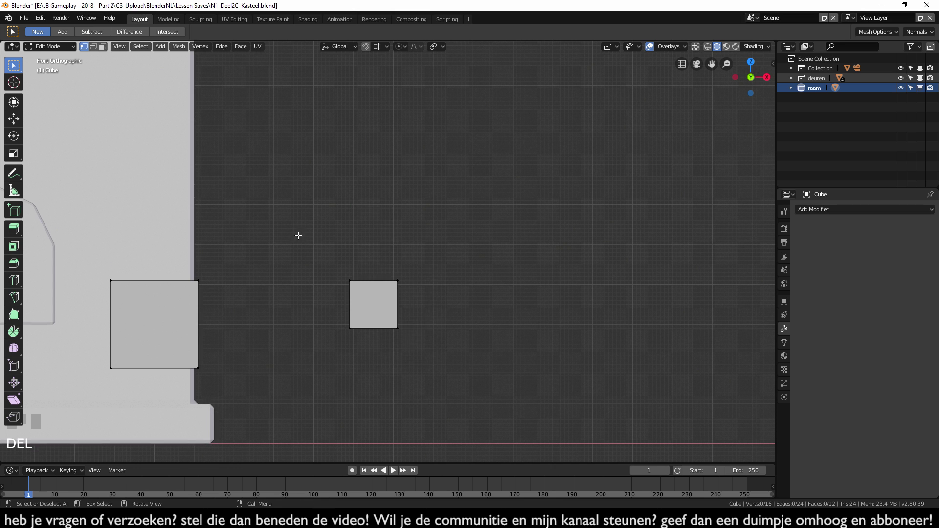
Step: Move the smaller cube with snapping to the castle's corner above the larger cube, lining up their outer sides in front view
shift+middle_drag(298, 235, 478, 255)
scroll(467, 299, down, 2)
drag(476, 323, 514, 279)
key(ctrl+l)
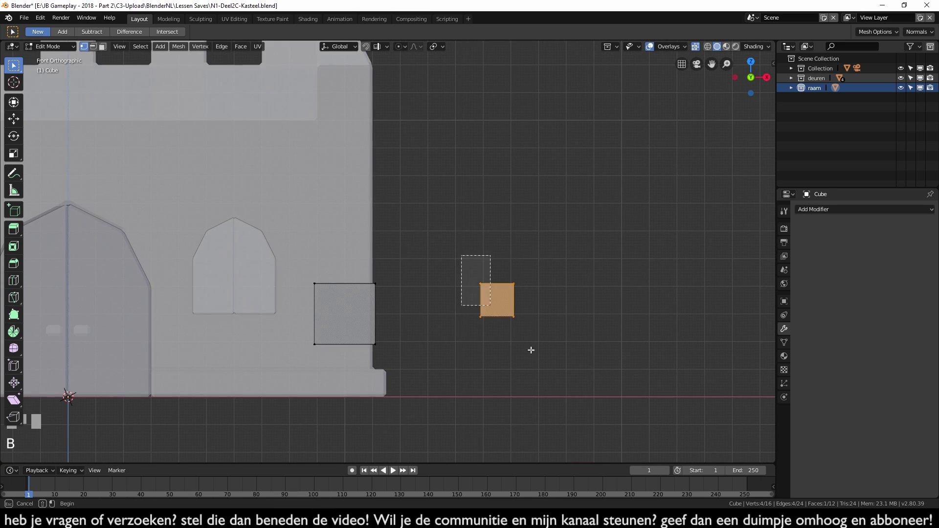
key(g)
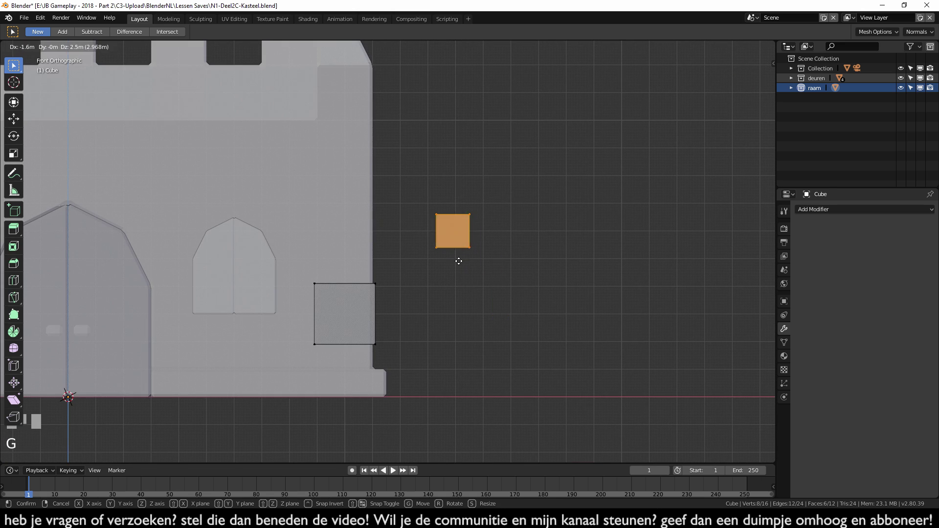
ctrl+click(376, 274)
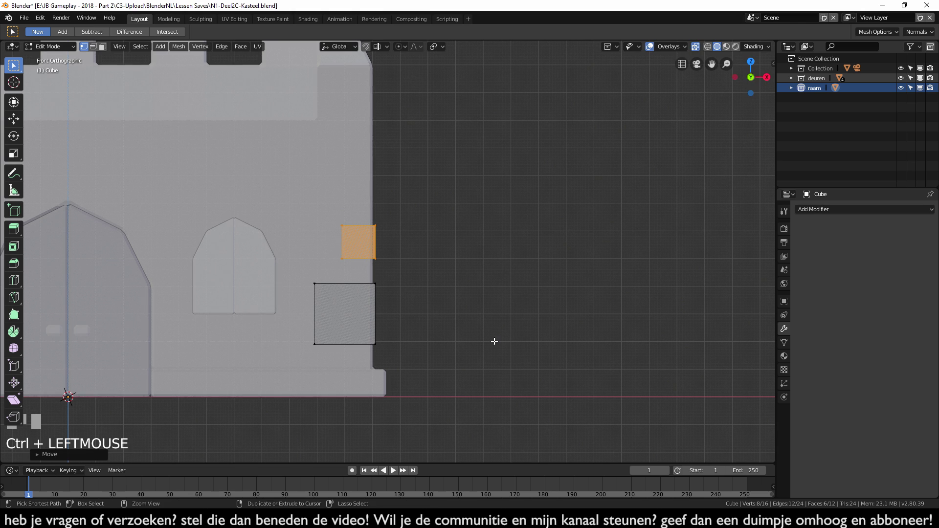
scroll(475, 325, up, 3)
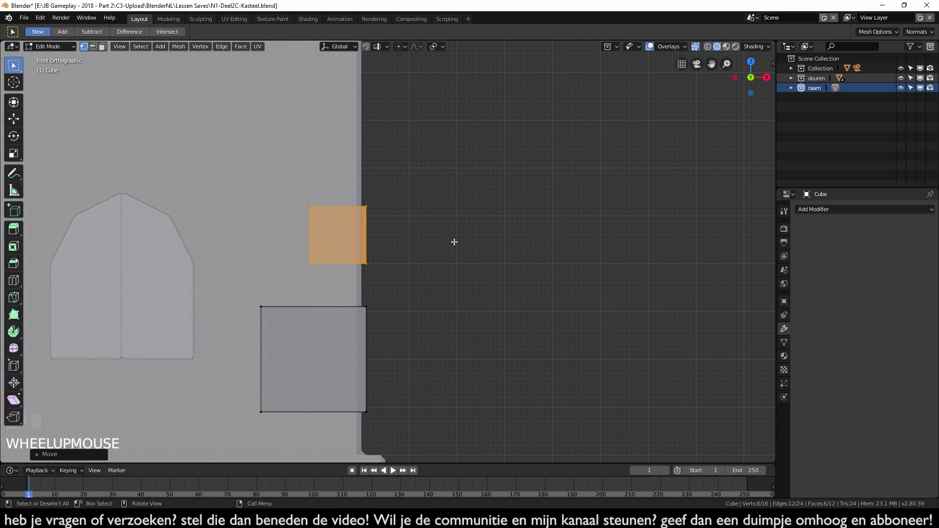
Step: Move the smaller cube along negative Y with snapping to the castle's front wall in right side view
key(KP_3)
scroll(453, 237, down, 2)
shift+middle_drag(453, 237, 408, 245)
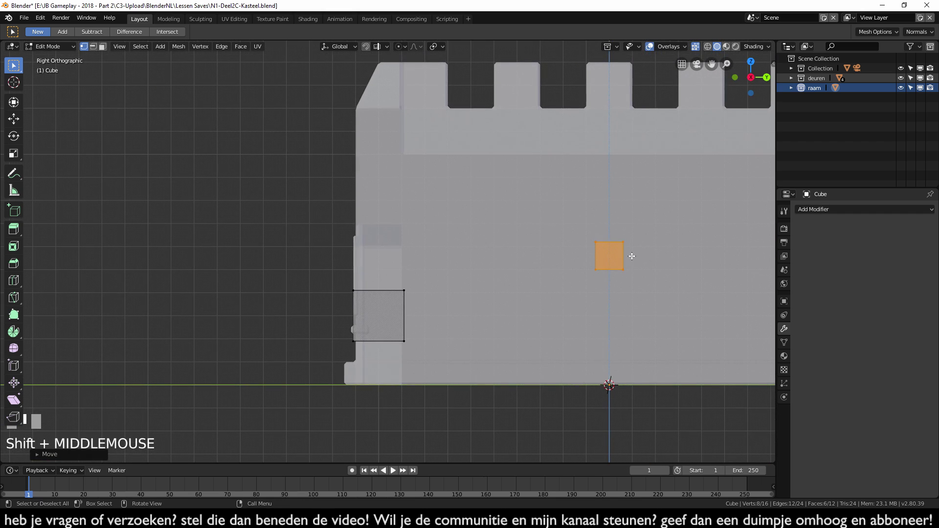
key(g)
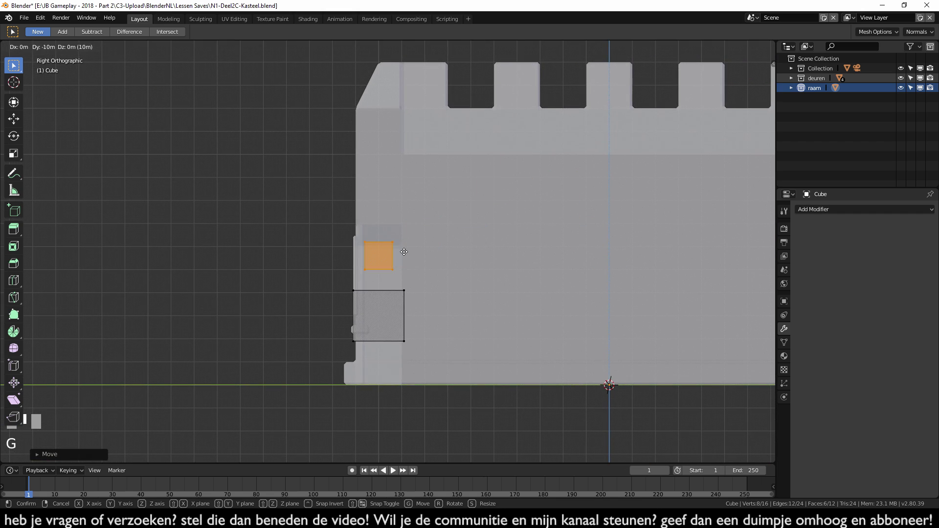
ctrl+click(373, 256)
Step: Shift the smaller cube with snapping so its front face aligns with the larger cube's front face
scroll(339, 294, up, 3)
scroll(338, 294, up, 2)
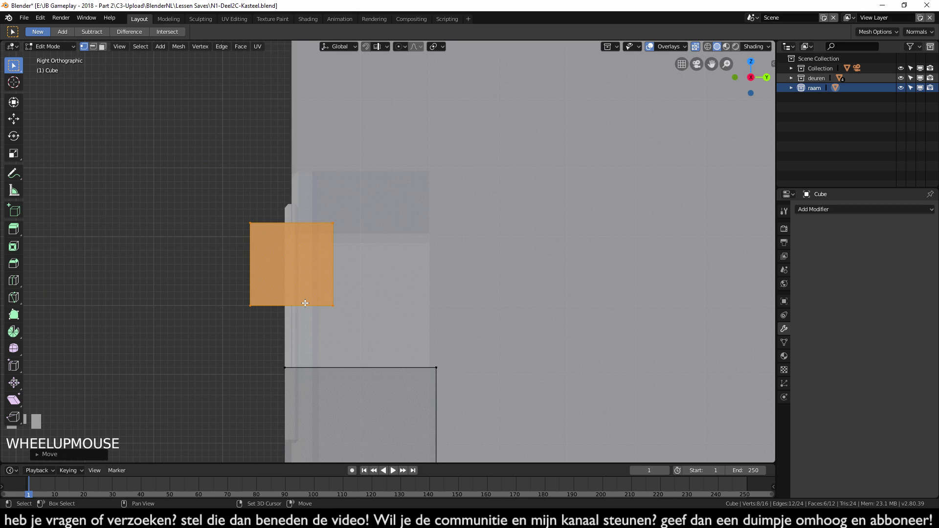
shift+middle_drag(304, 300, 373, 279)
scroll(373, 279, up, 1)
key(g)
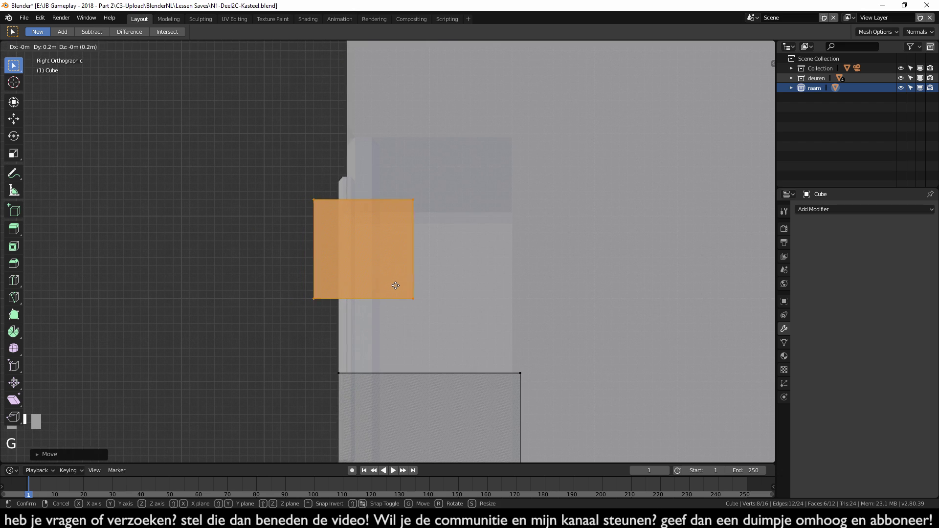
ctrl+click(377, 321)
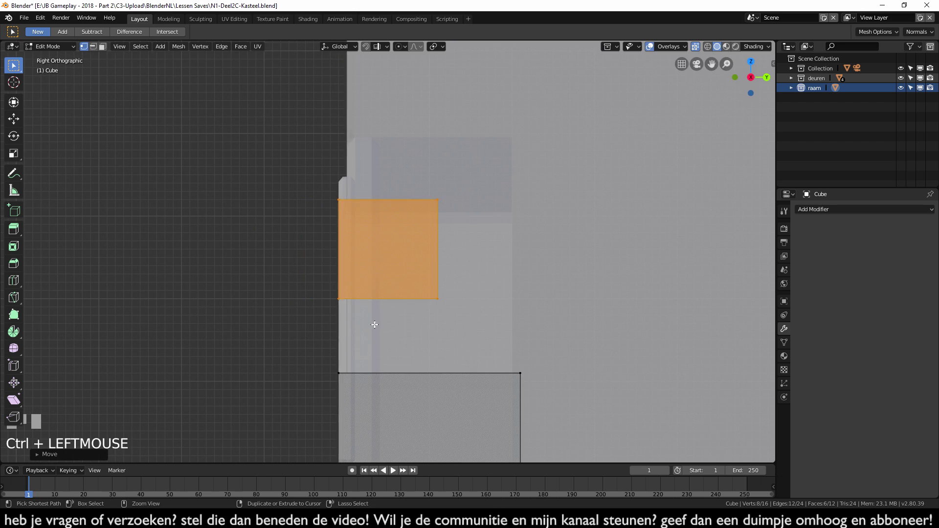
scroll(369, 337, down, 5)
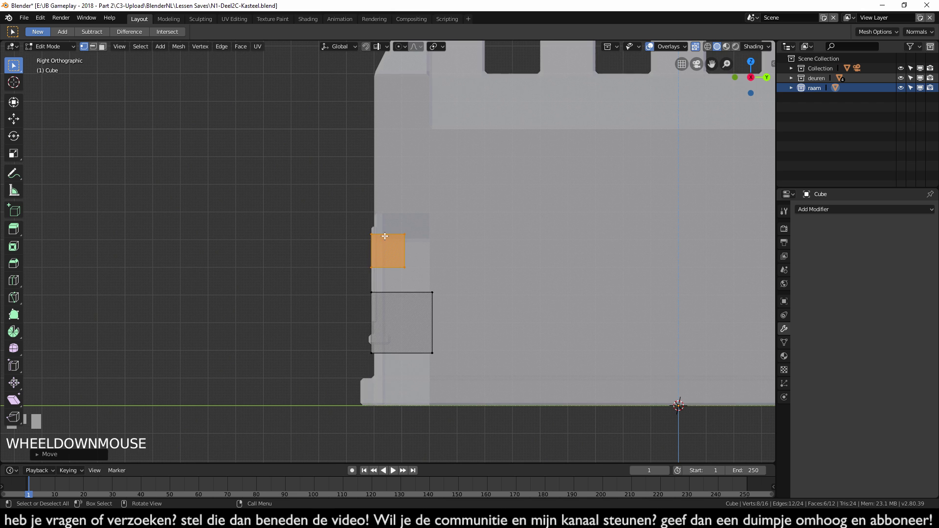
Step: Inspect how the two cubes sit at the castle's corner from above and in perspective with X-ray off
middle_drag(327, 354, 331, 358)
key(KP_7)
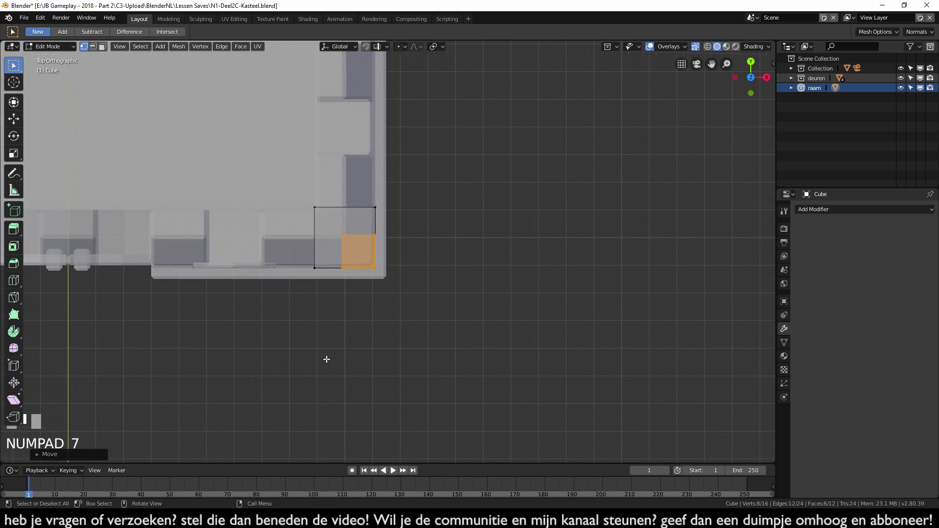
scroll(369, 325, up, 6)
shift+middle_drag(234, 317, 350, 295)
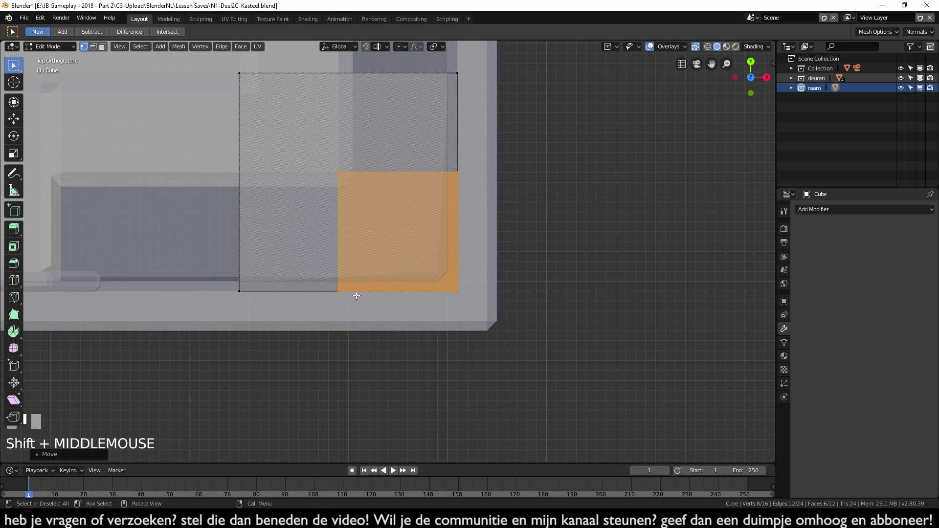
key(z)
click(558, 325)
mouse_move(558, 321)
middle_down()
mouse_move(564, 269)
mouse_move(601, 272)
middle_up()
click(696, 47)
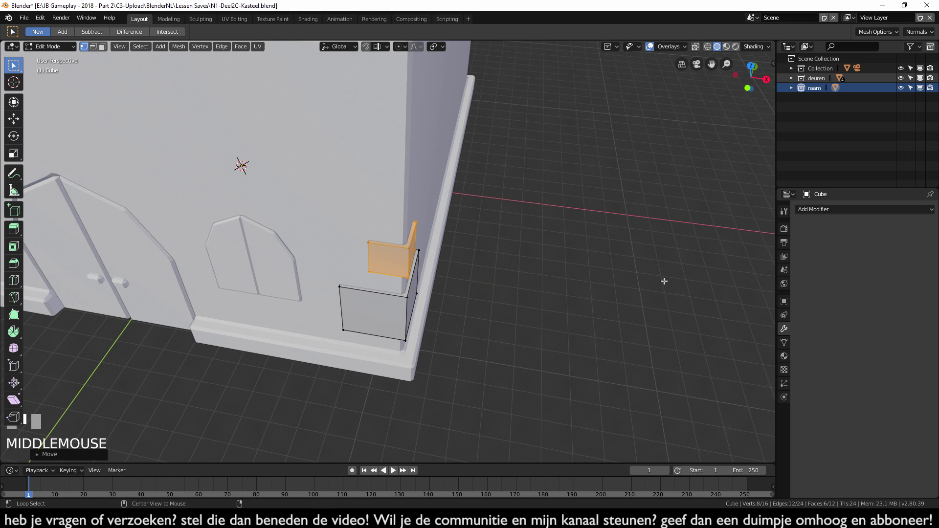
key(alt+a)
middle_drag(428, 234, 430, 266)
Step: Duplicate the larger cube in front view, place the copy 5 m higher along Z with snapping and deselect it
click(735, 77)
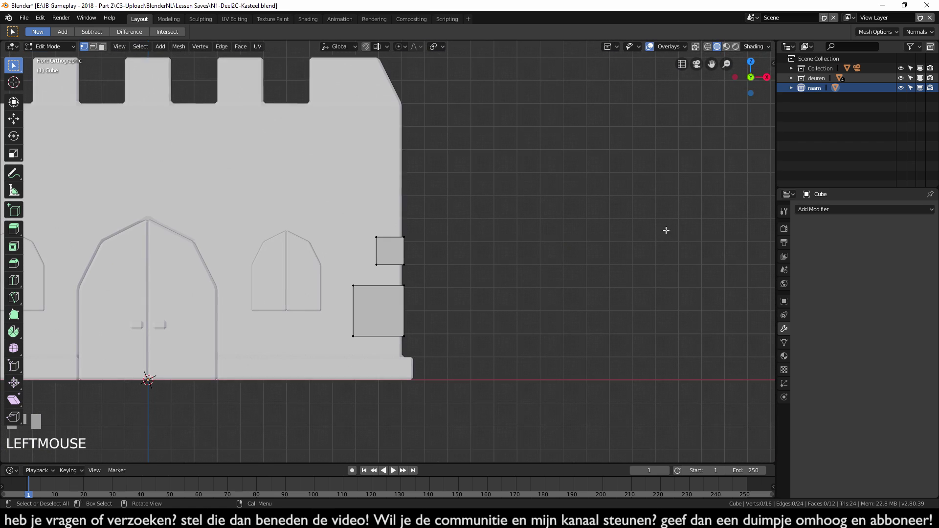
key(b)
drag(342, 278, 402, 338)
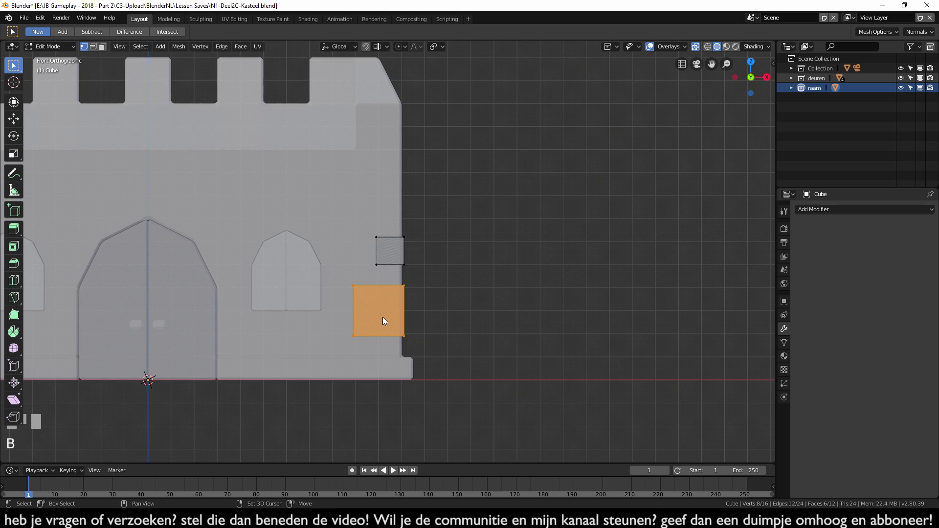
key(shift+d)
key(ctrl)
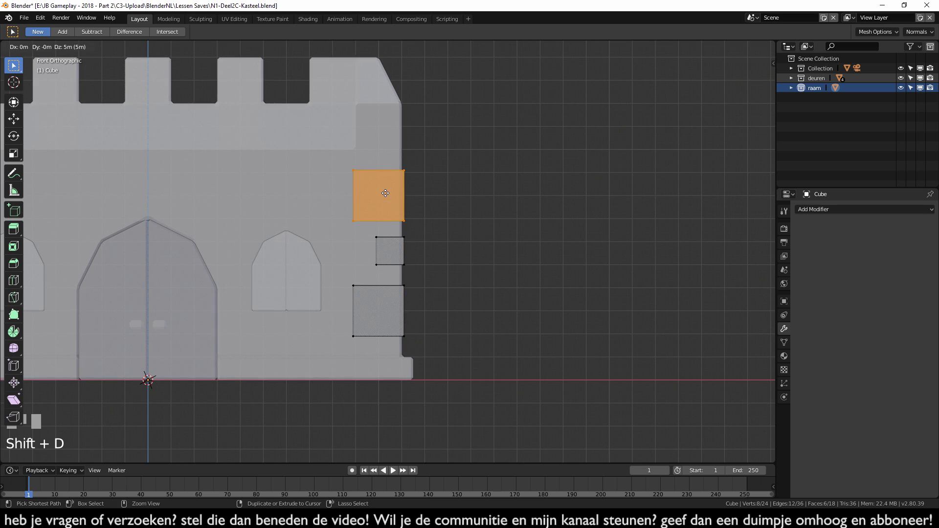
ctrl+click(386, 193)
click(564, 306)
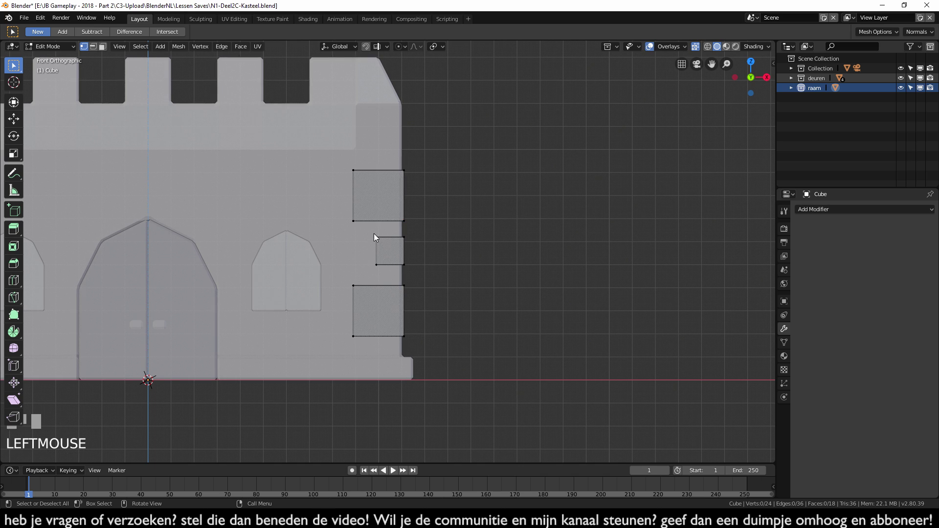
Step: Duplicate the smaller cube, place the copy 5 m higher along Z with snapping and deselect it
drag(368, 227, 418, 274)
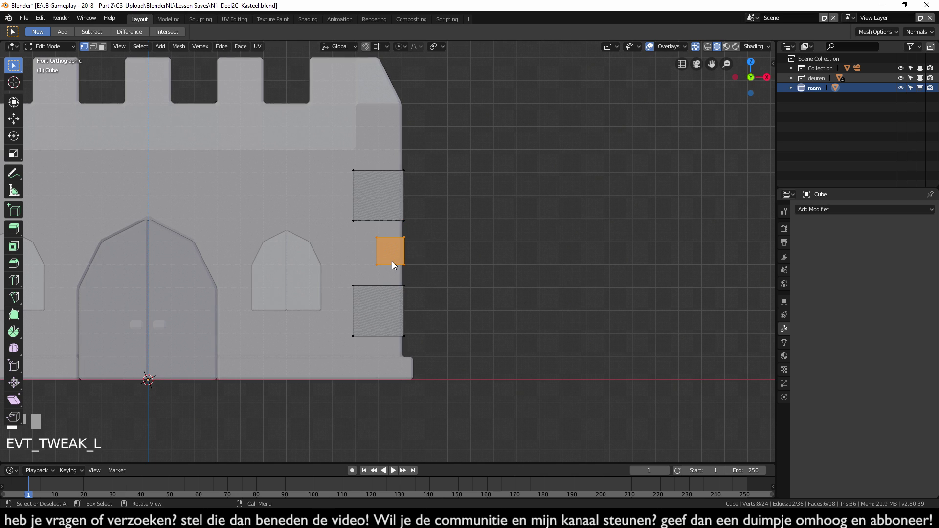
key(shift+d)
key(ctrl)
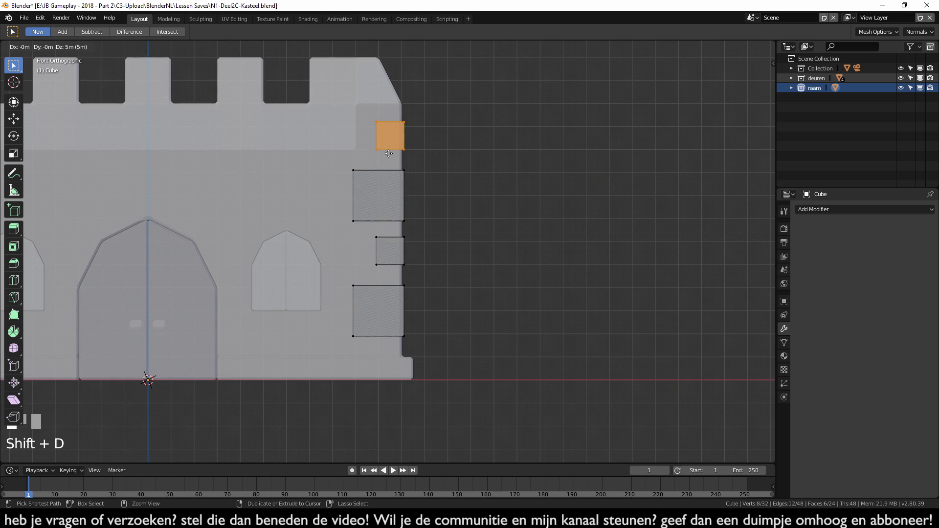
ctrl+click(389, 154)
click(494, 221)
scroll(460, 283, down, 5)
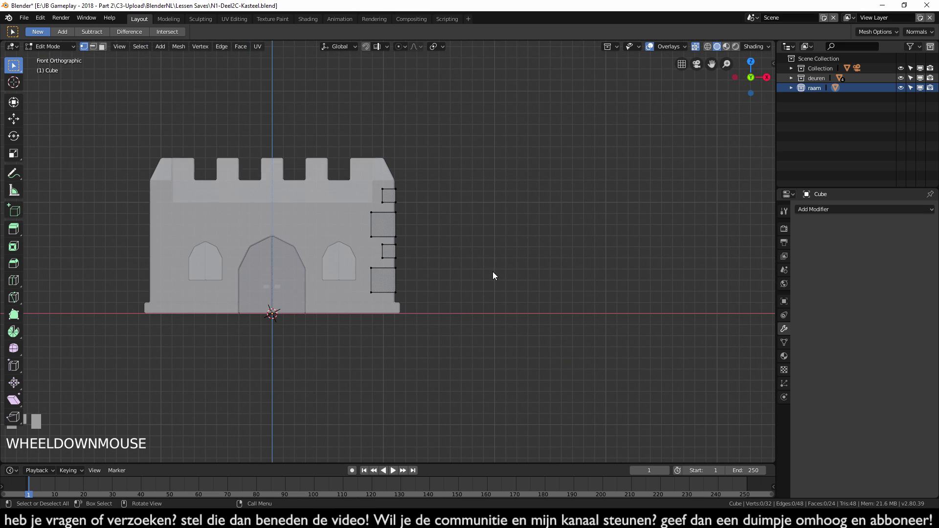
Step: Return to Object Mode with X-ray off and the stones deselected, and view the castle in perspective
key(Tab)
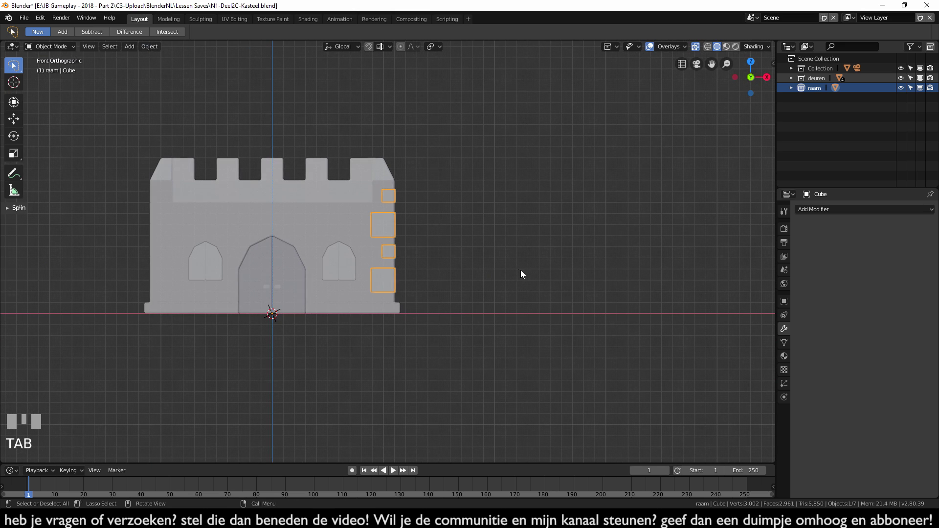
click(696, 47)
click(558, 271)
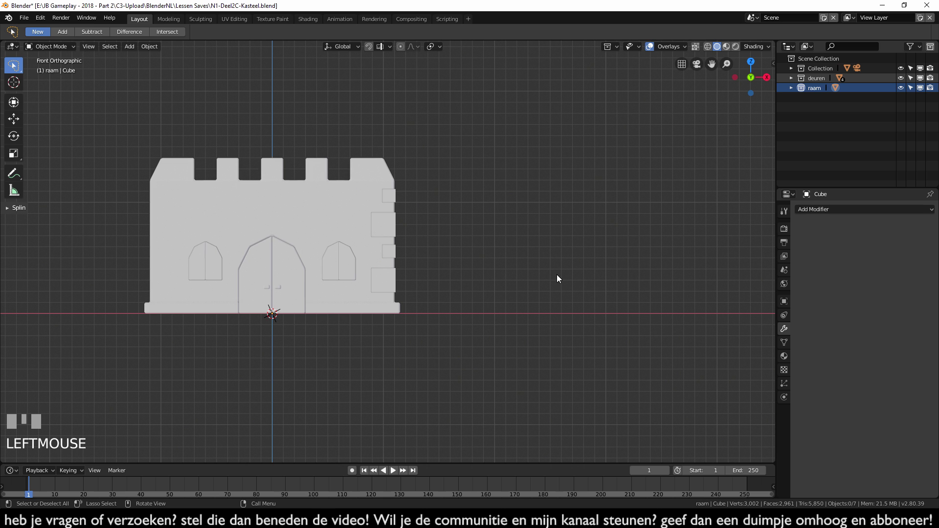
middle_drag(696, 207, 447, 240)
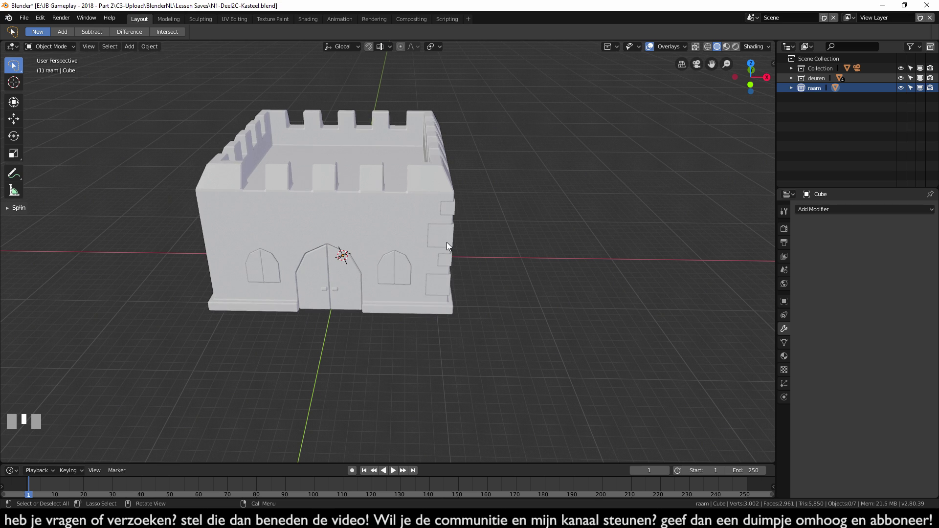
Step: Move the Cube object with the corner stones from the raam collection into Collection
click(790, 68)
click(802, 68)
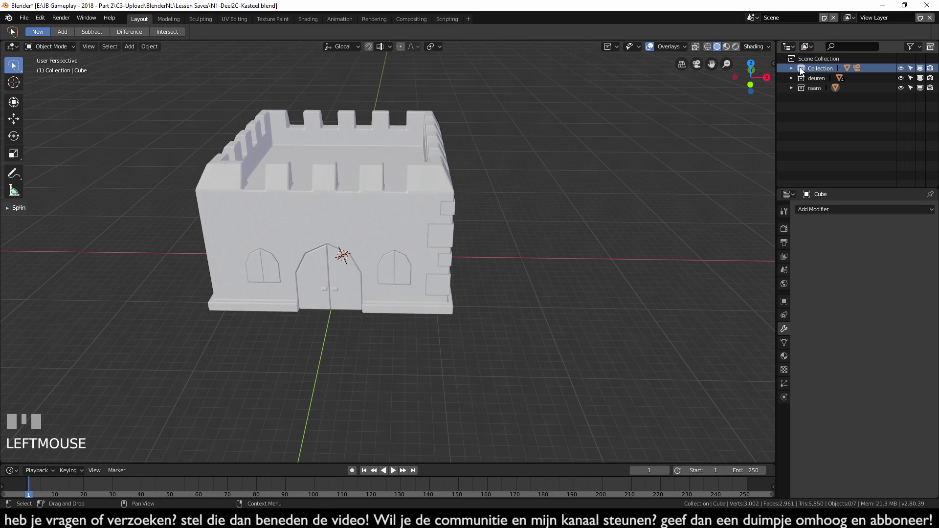
click(791, 107)
click(823, 118)
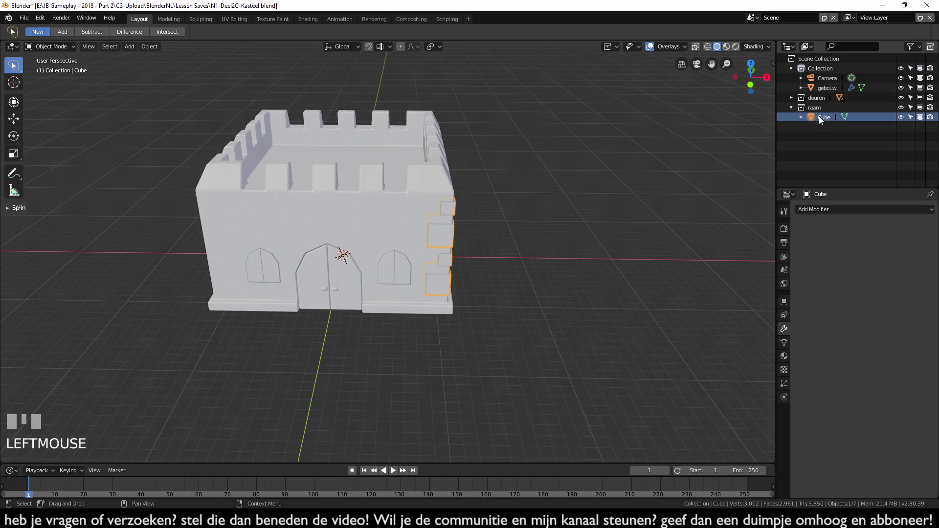
drag(819, 117, 822, 81)
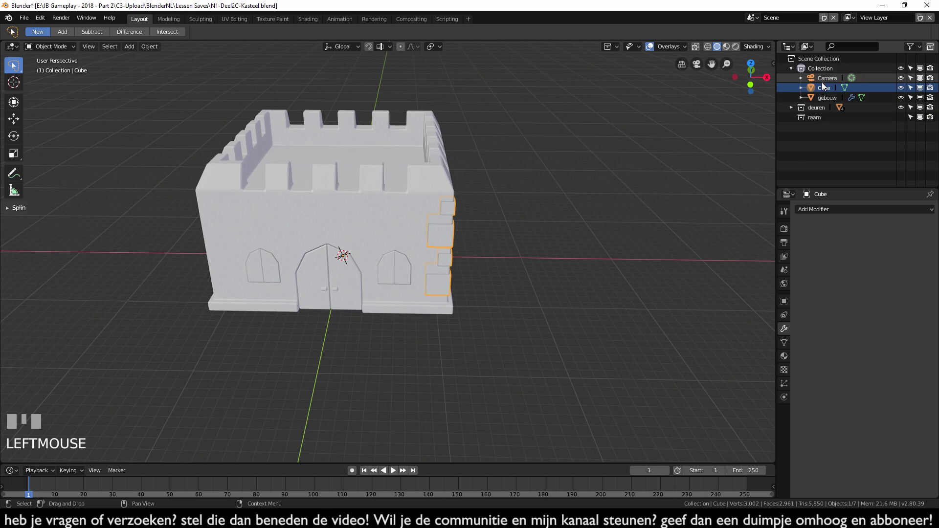
Step: Select the castle's window nearest the corner stones
click(403, 270)
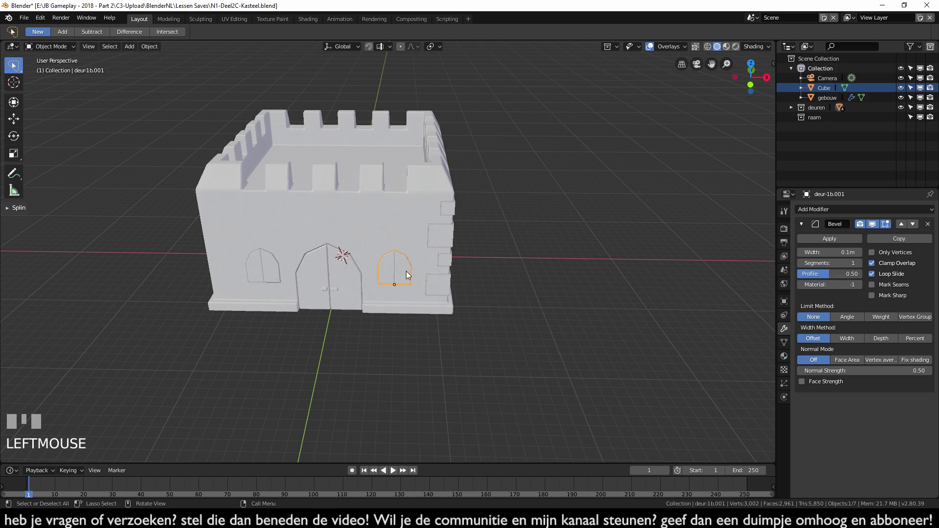
Step: Move the window objects deur-1b.001 and deur-1b.002 from the deuren collection into the raam collection
click(792, 107)
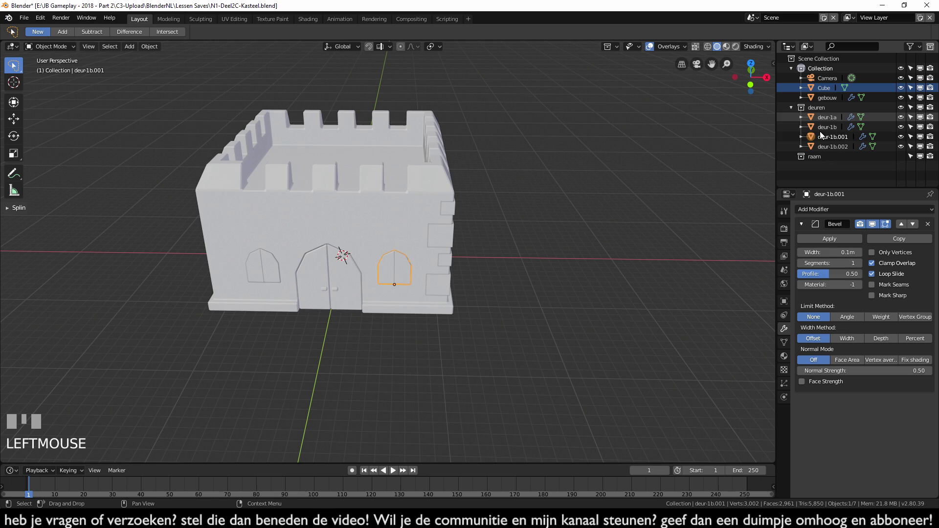
drag(826, 137, 827, 160)
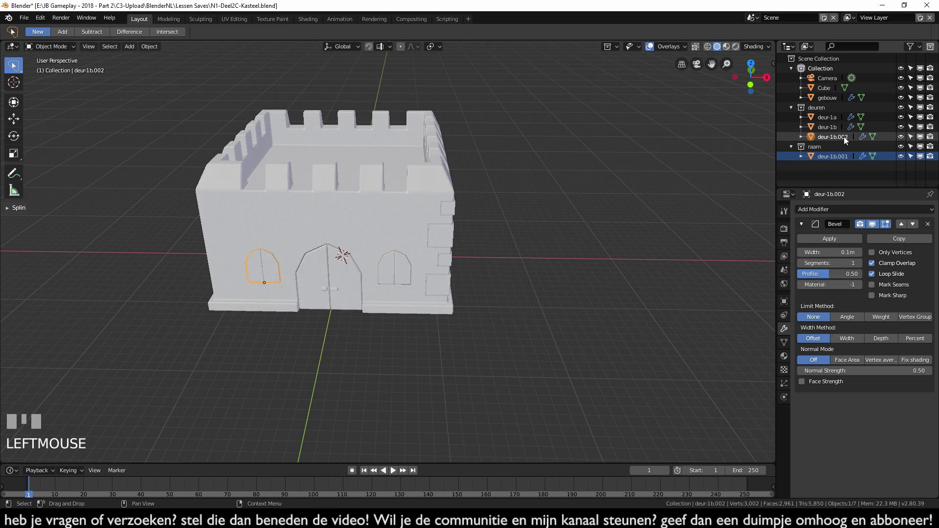
drag(844, 137, 838, 157)
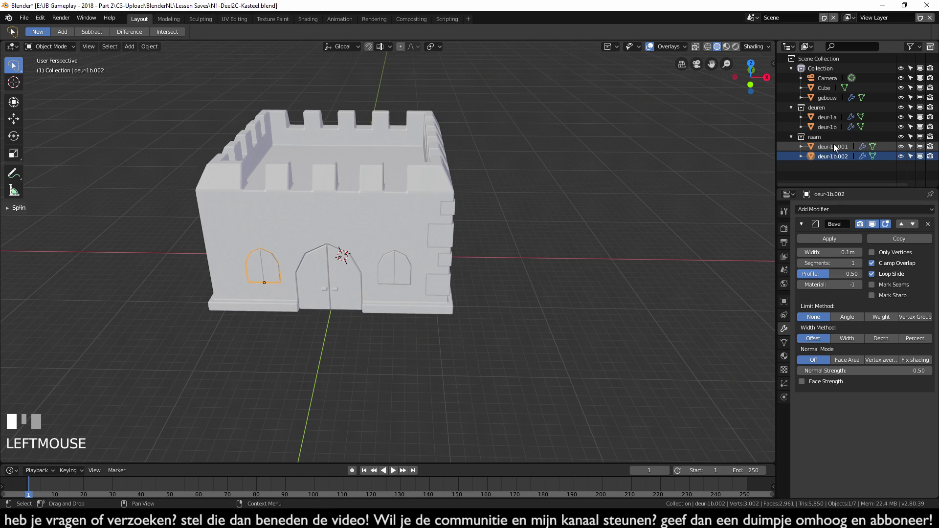
Step: Rename the two objects in the raam collection raam1 and raam2, and collapse the raam and deuren collections
double_click(834, 146)
text(raam1)
key(Return)
double_click(834, 146)
text(raam2)
key(Return)
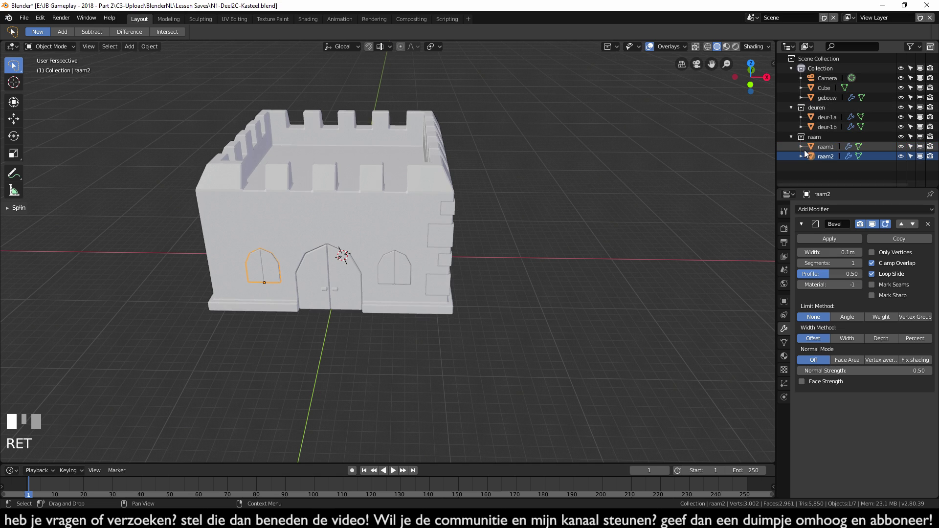
click(792, 136)
click(792, 108)
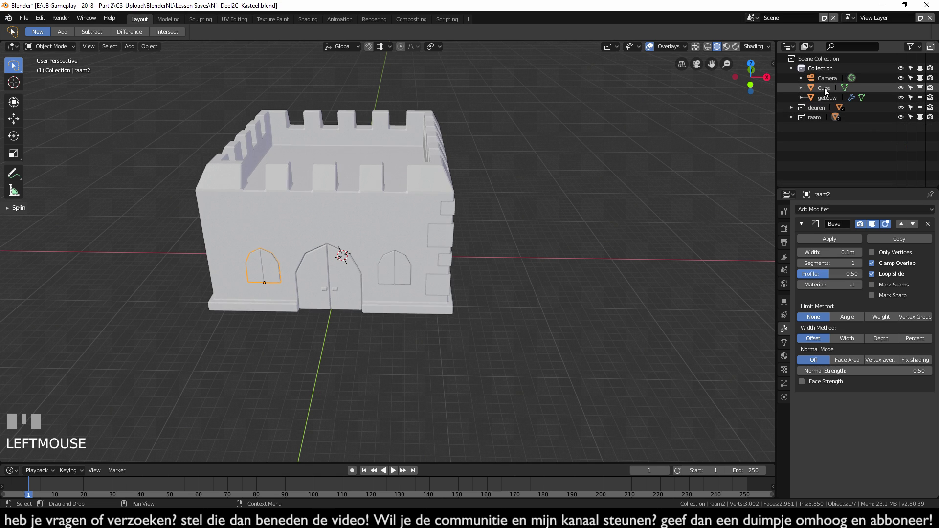
Step: Rename the Cube object holding the corner stones to hoeksteen
click(824, 88)
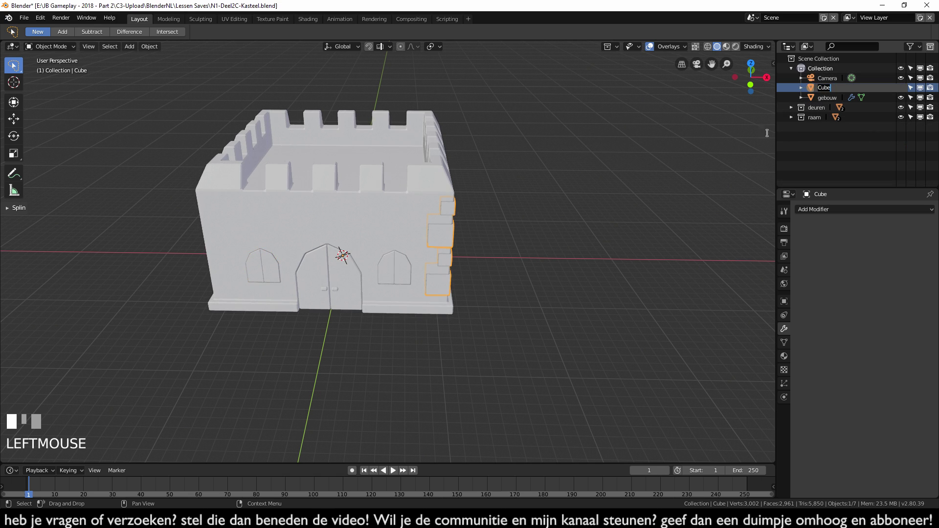
double_click(829, 87)
text(hoeksteen)
key(Return)
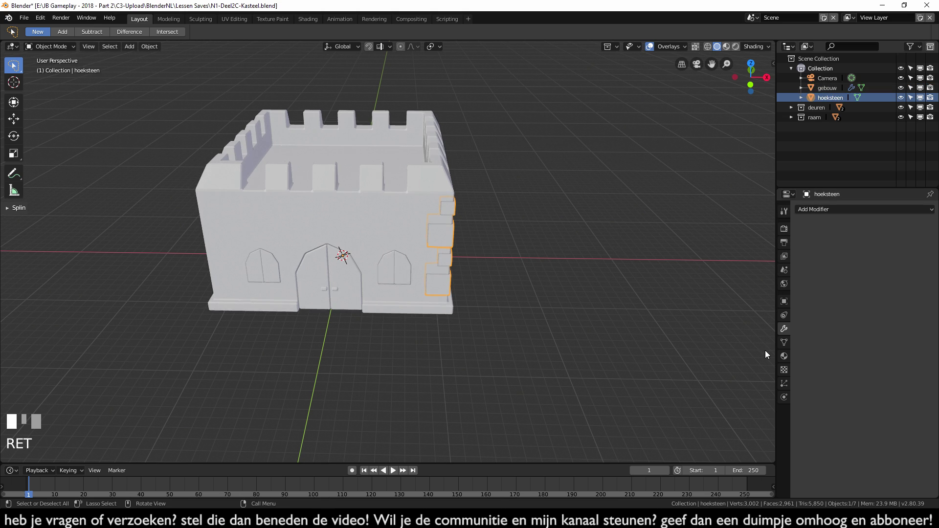
Step: Add a Mirror modifier to hoeksteen with both the X and Y axes enabled, and collapse its settings
click(785, 328)
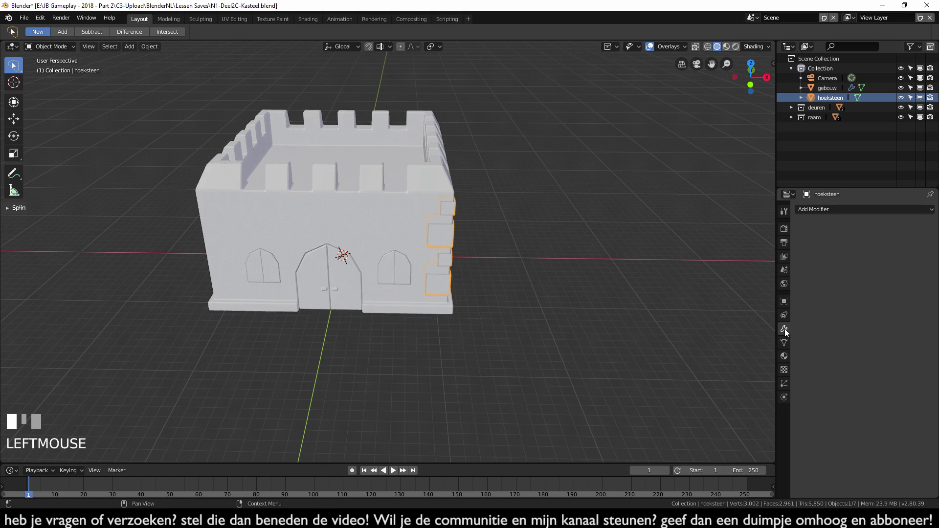
click(834, 211)
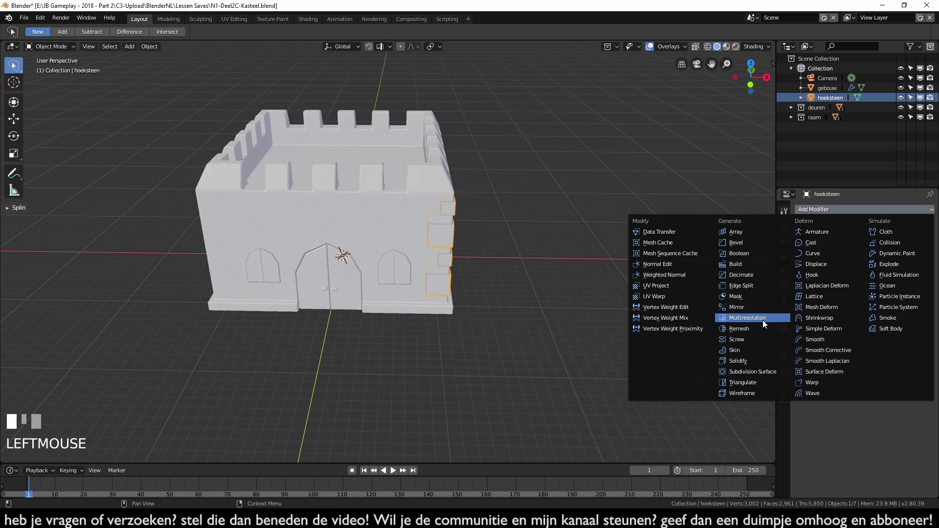
click(738, 308)
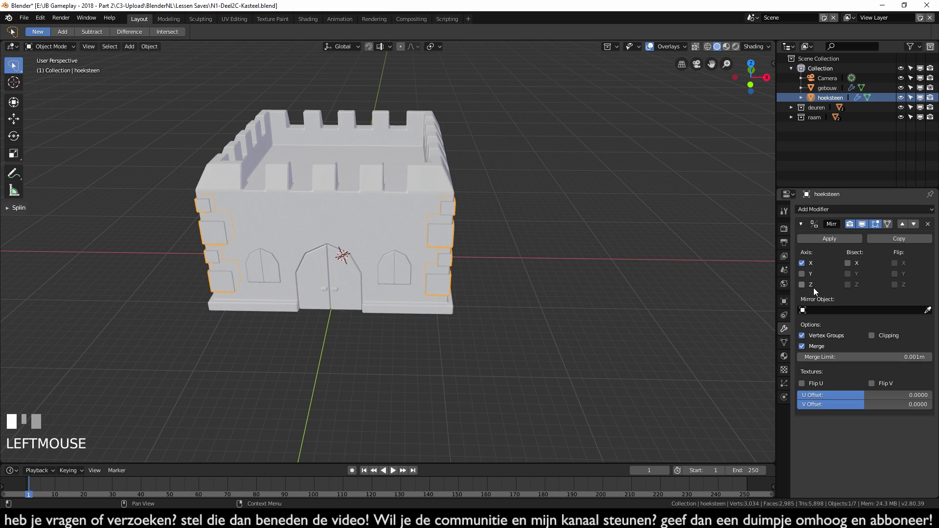
click(801, 274)
middle_drag(768, 299, 593, 330)
click(592, 329)
middle_drag(581, 146, 603, 255)
scroll(603, 262, up, 5)
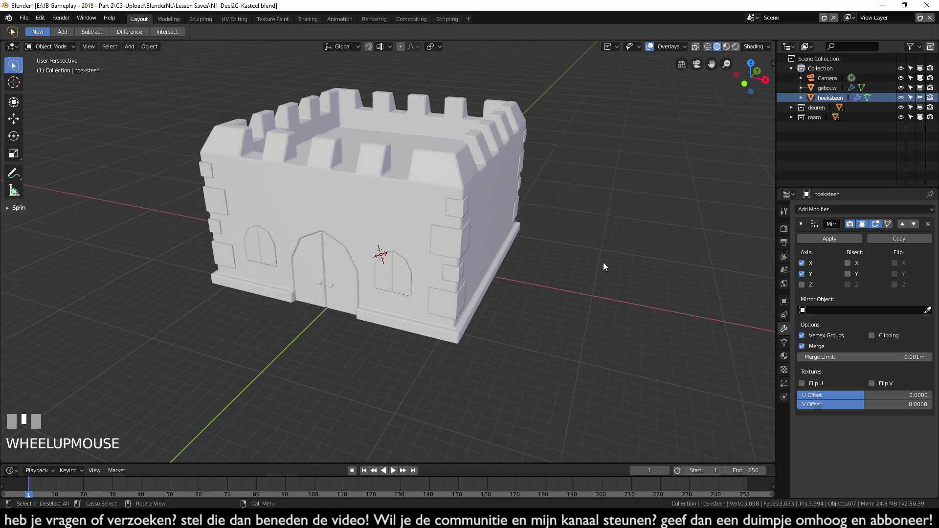
scroll(429, 242, up, 1)
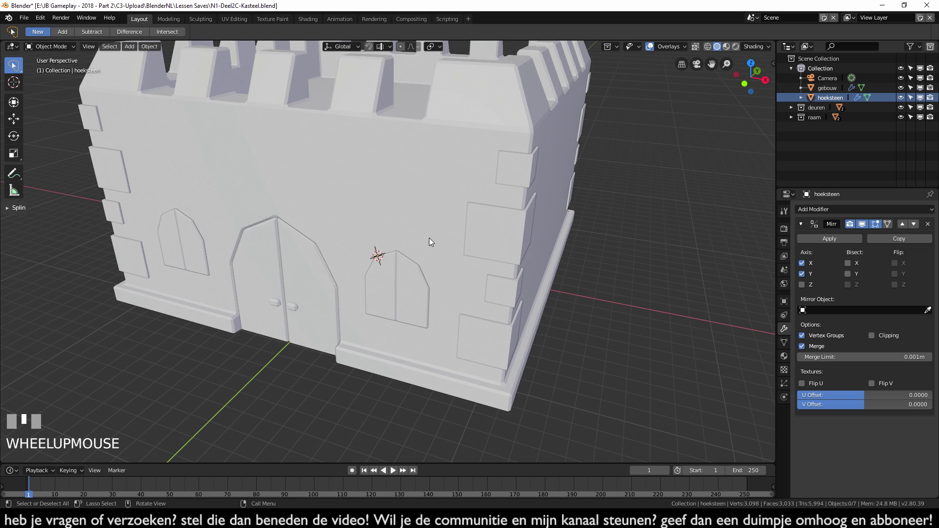
click(801, 224)
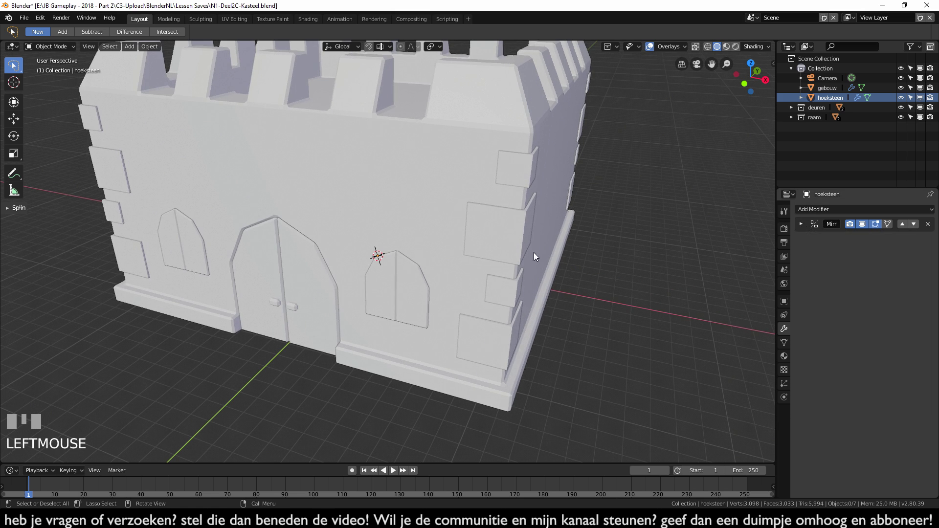
Step: Add a Bevel modifier to the hoeksteen object and collapse its settings
shift+middle_drag(662, 263, 566, 303)
scroll(587, 299, up, 4)
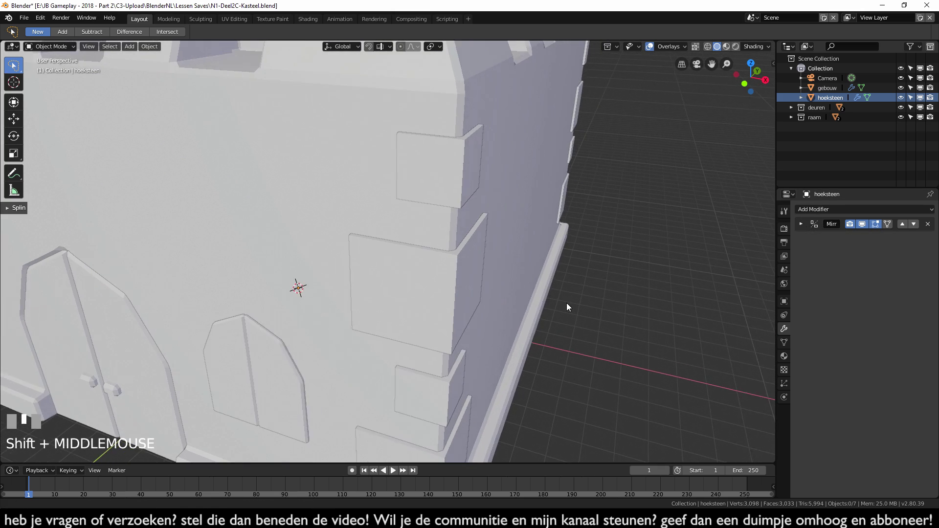
scroll(567, 304, up, 2)
click(831, 210)
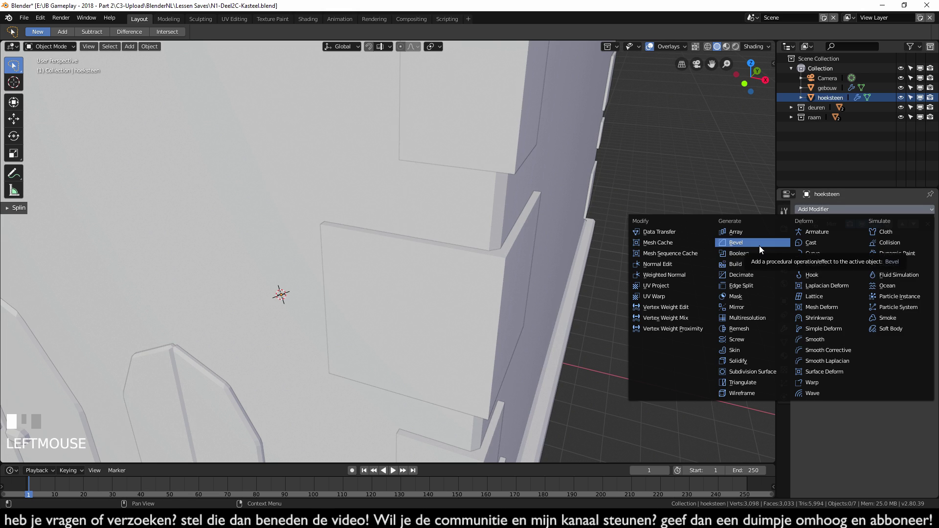
click(759, 245)
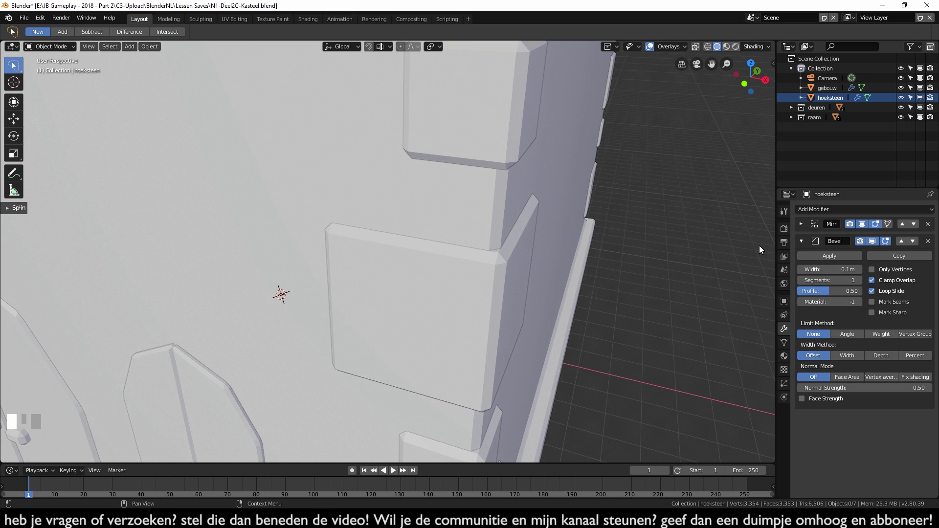
shift+middle_drag(709, 261, 675, 230)
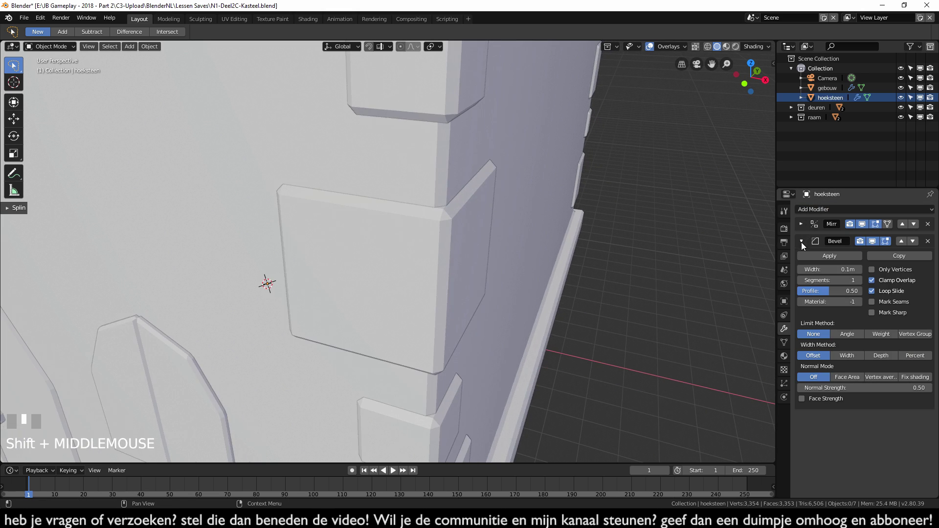
click(801, 242)
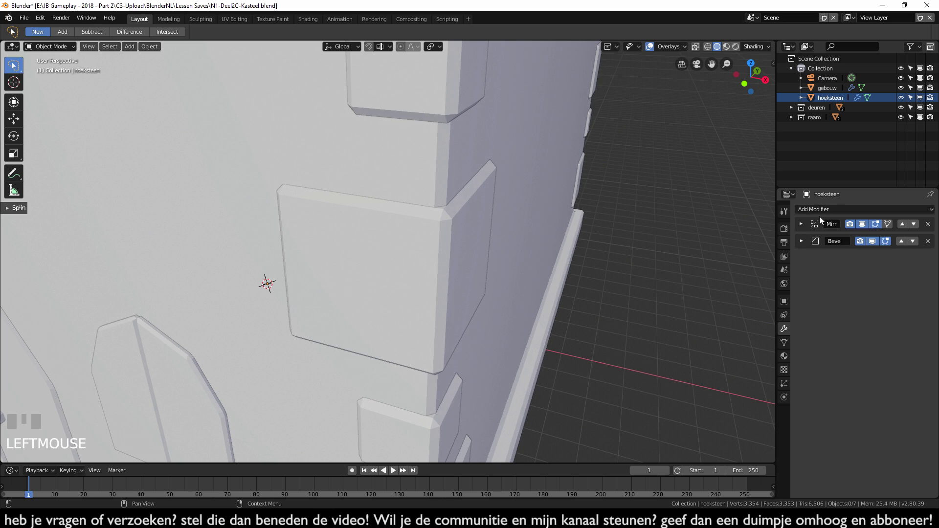
Step: Try placing hoeksteen's Mirror modifier below the Bevel modifier, and restore the original order
click(914, 224)
click(901, 241)
click(801, 241)
click(800, 241)
Step: Add a plane in top view and place it on the Y axis in front of the castle
scroll(512, 300, down, 8)
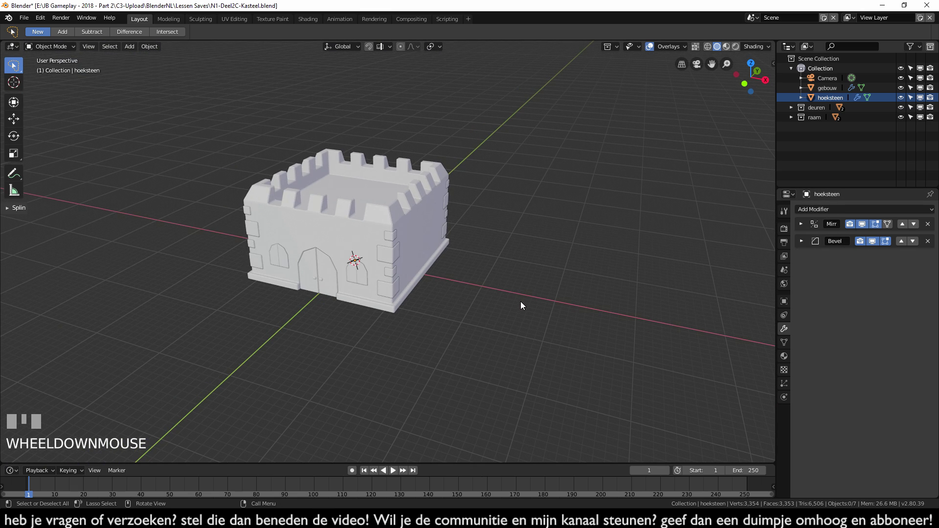
key(KP_7)
shift+middle_drag(521, 301, 478, 286)
key(KP_7)
key(shift+a)
mouse_move(478, 287)
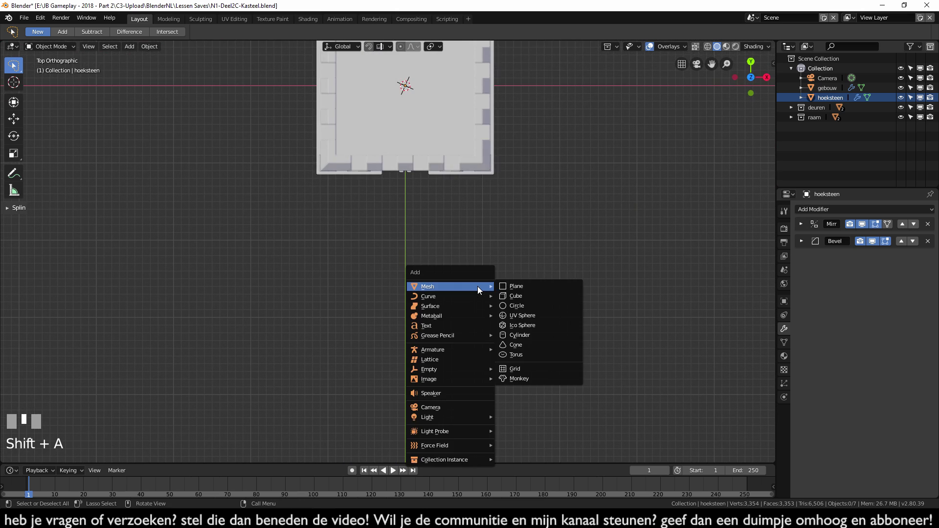
click(524, 286)
key(g)
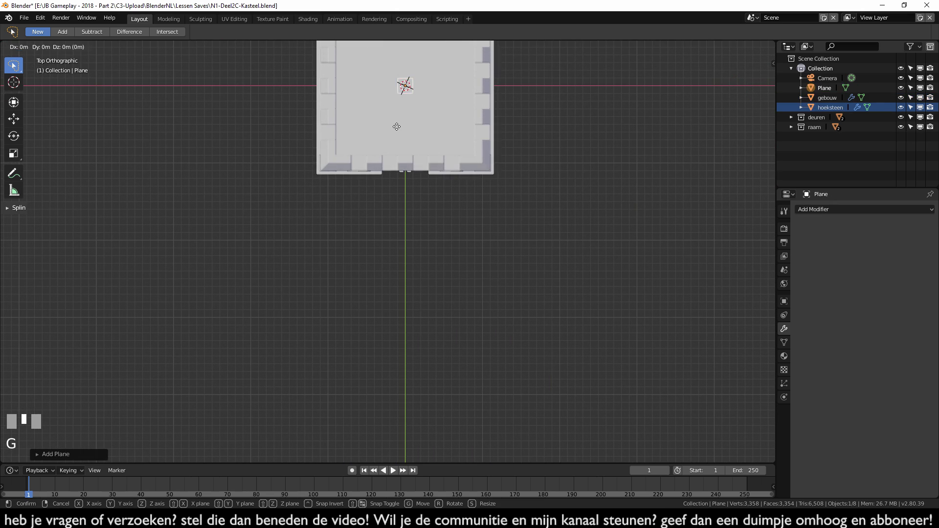
ctrl+click(453, 383)
Step: In Edit Mode, shift the plane's mesh along X so that one edge lies on its origin
shift+middle_drag(453, 383, 445, 297)
scroll(458, 311, up, 5)
key(Tab)
key(g)
ctrl+click(463, 308)
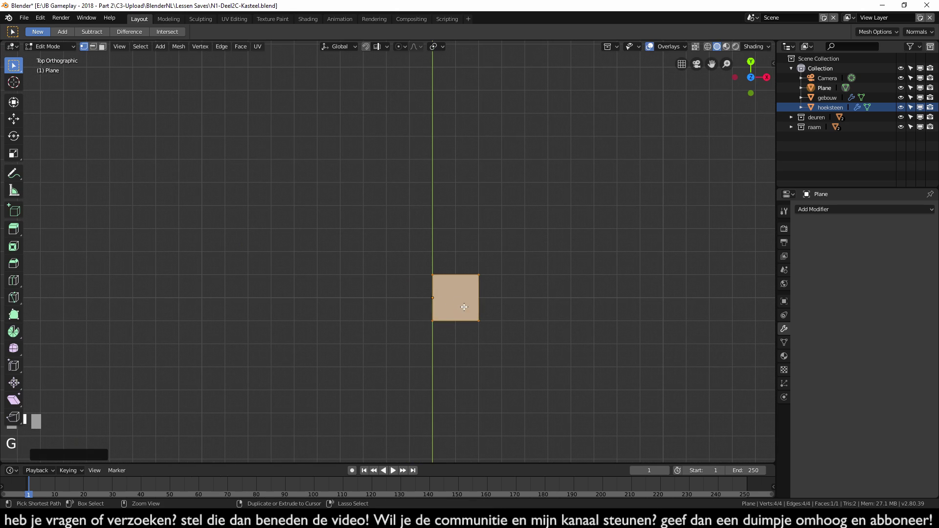
Step: Add a Subdivision Surface modifier to the plane, followed by a Mirror modifier on the X axis
click(849, 211)
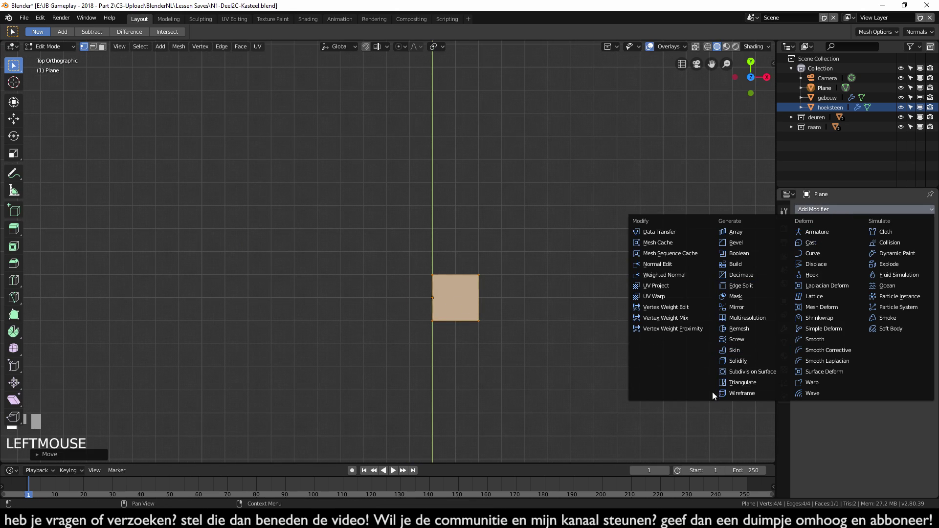
click(741, 377)
shift+middle_drag(474, 311, 437, 278)
click(805, 210)
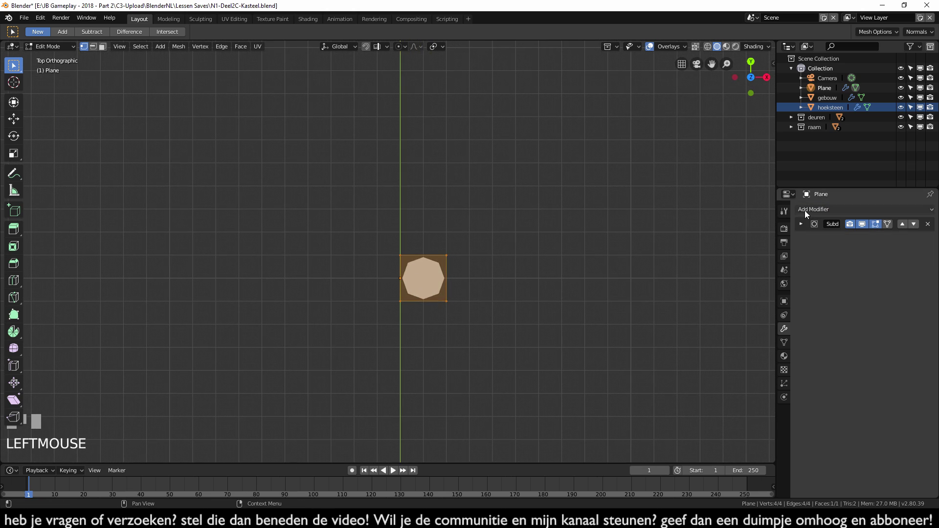
click(749, 308)
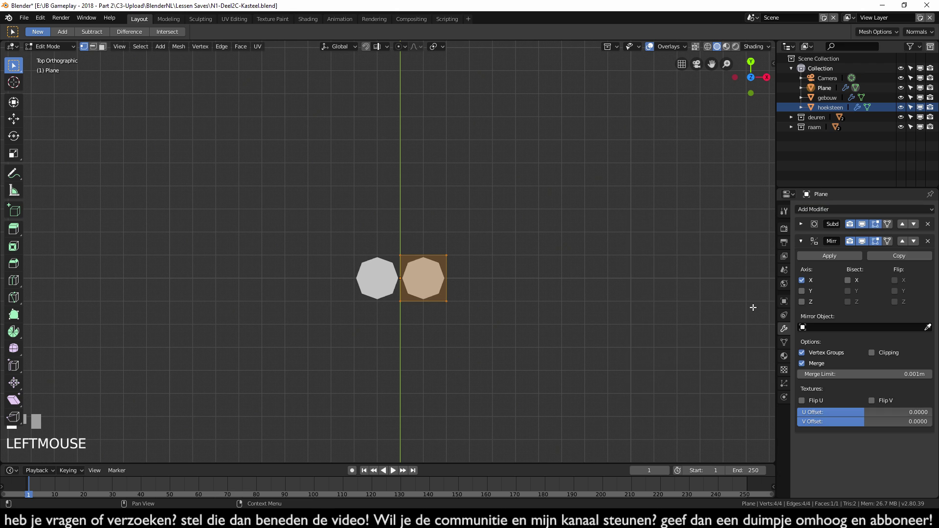
shift+middle_drag(618, 393, 608, 346)
scroll(505, 342, up, 4)
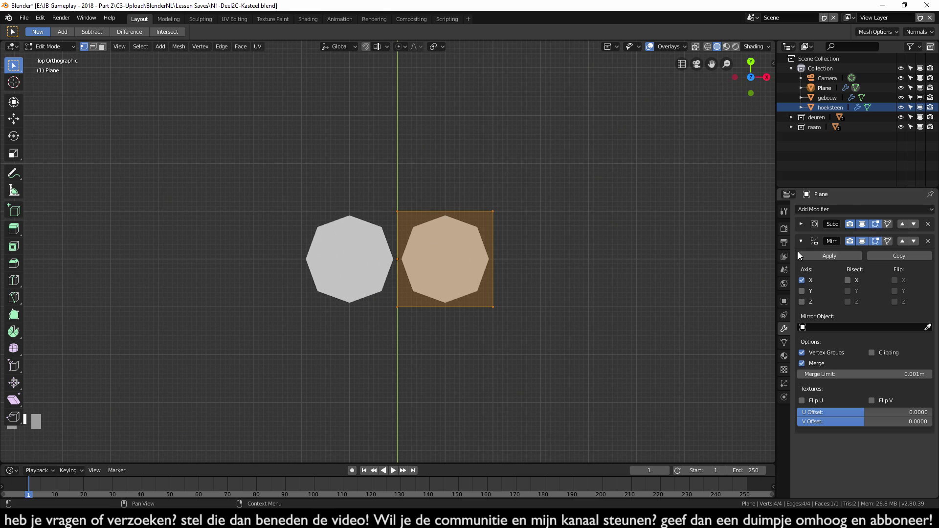
Step: Swap the order of the plane's Mirror and Subdivision Surface modifiers back and forth, ending with Mirror first
click(902, 241)
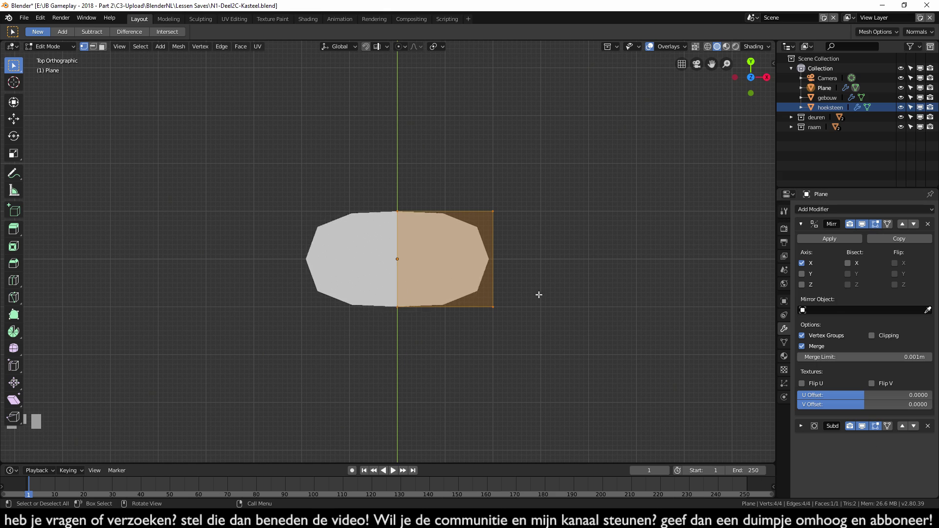
click(801, 224)
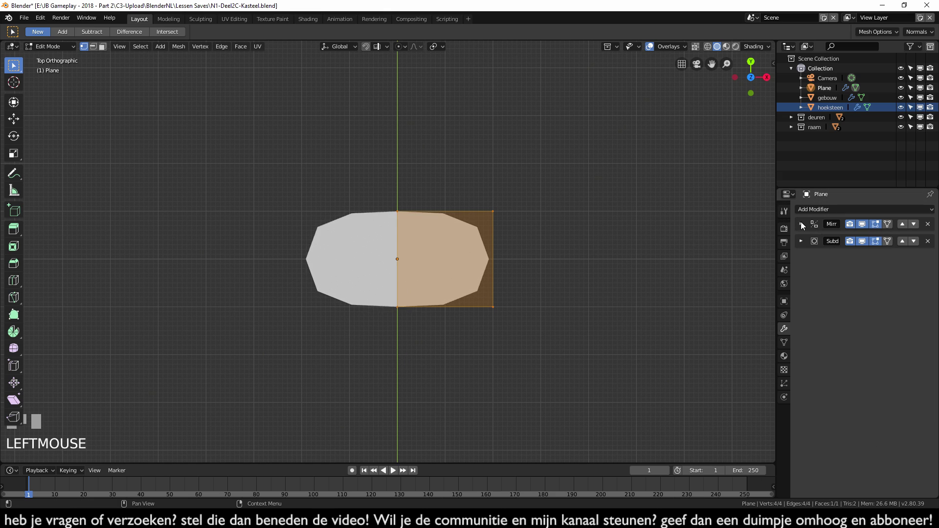
click(914, 225)
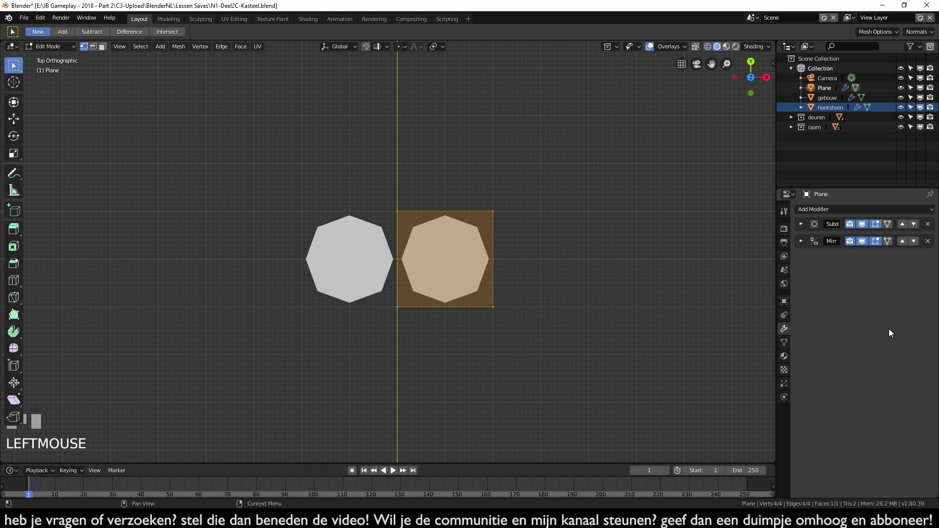
click(902, 241)
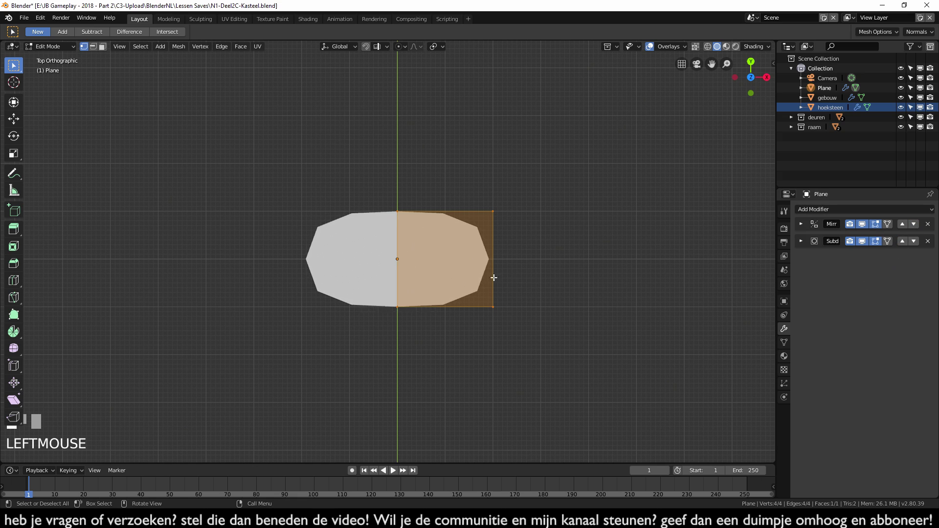
Step: Leave Edit Mode and delete the test plane
key(Tab)
key(Delete)
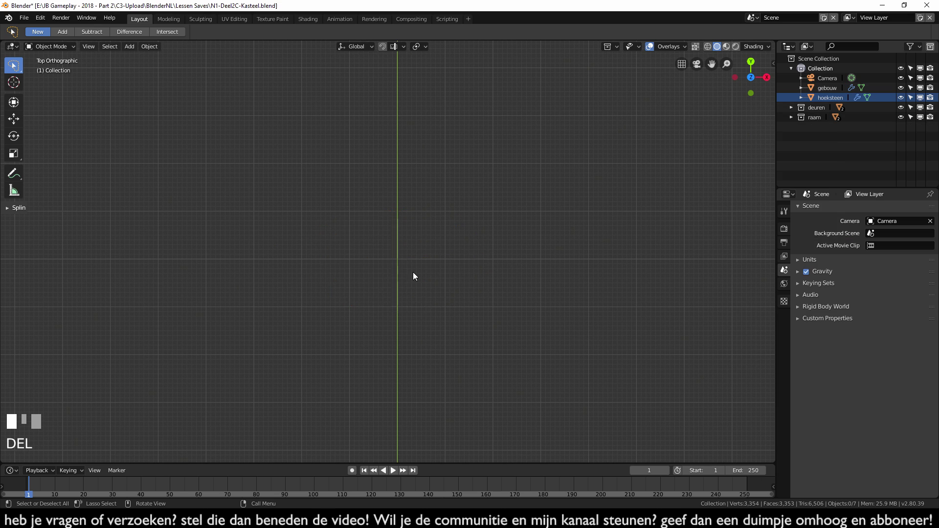
scroll(421, 274, down, 5)
shift+middle_drag(425, 268, 451, 342)
scroll(489, 348, up, 3)
scroll(489, 349, up, 2)
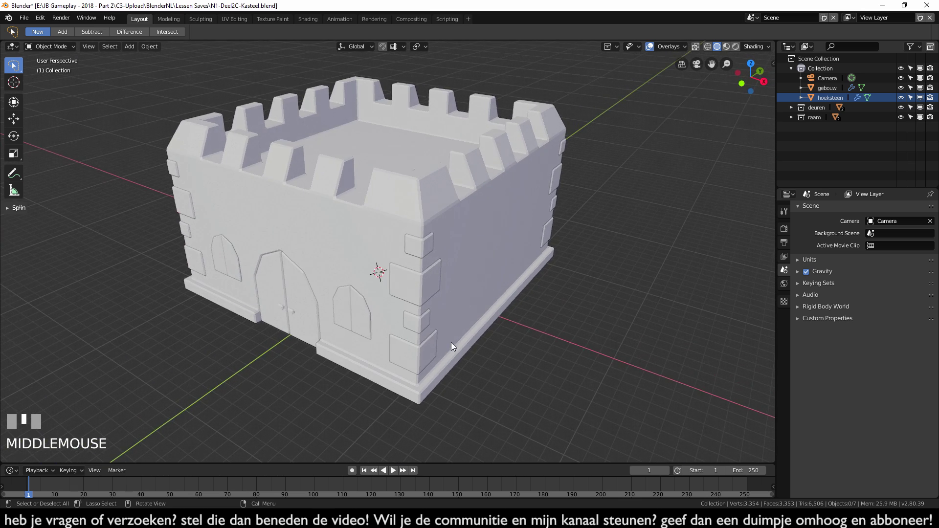
Step: In front view, enter Edit Mode on hoeksteen and move the bottom large corner stone clear of the wall
key(KP_1)
click(478, 215)
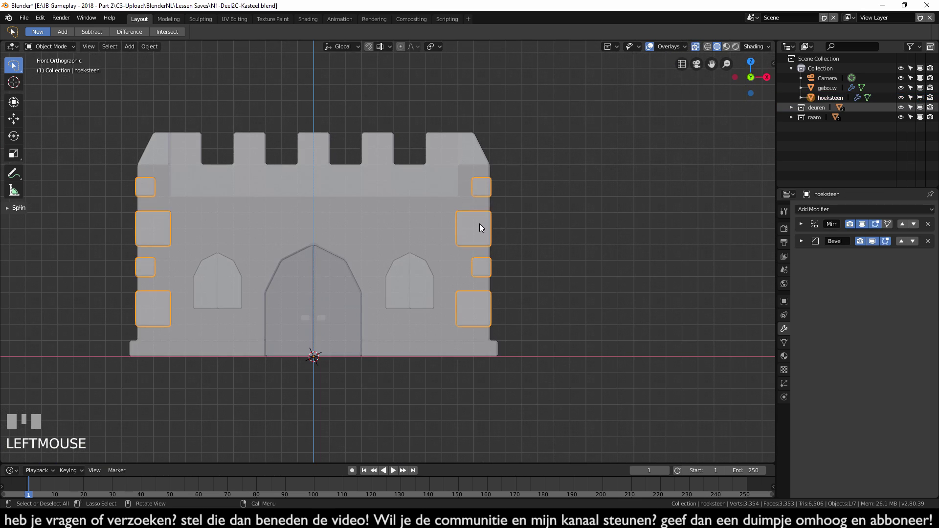
key(Tab)
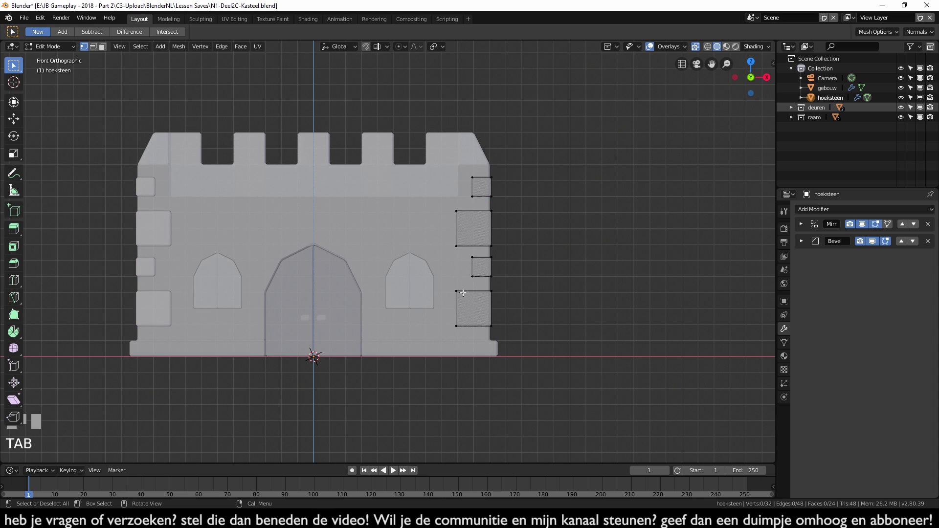
key(b)
drag(447, 281, 508, 348)
key(g)
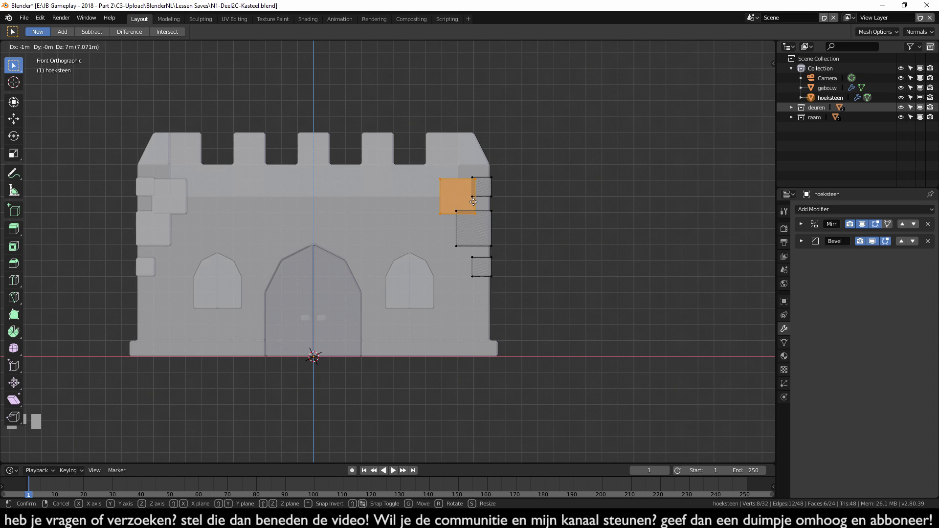
ctrl+click(567, 277)
click(500, 279)
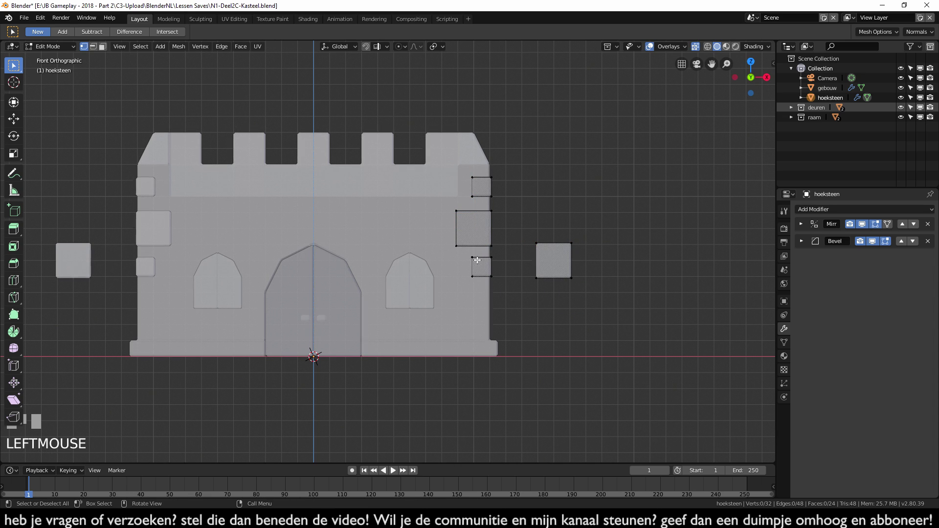
Step: Move the lower small corner stone down to the foot of the wall, just above the plinth
drag(465, 252, 494, 279)
key(g)
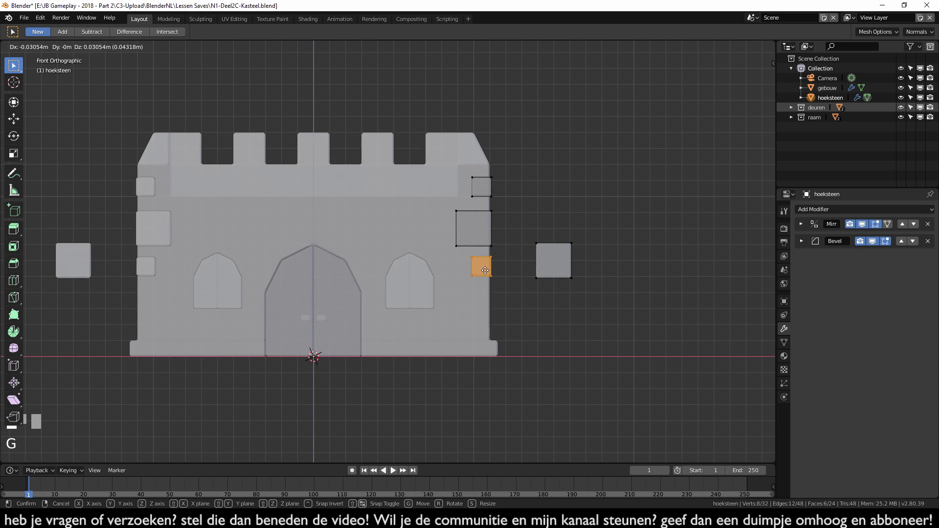
click(488, 316)
click(549, 331)
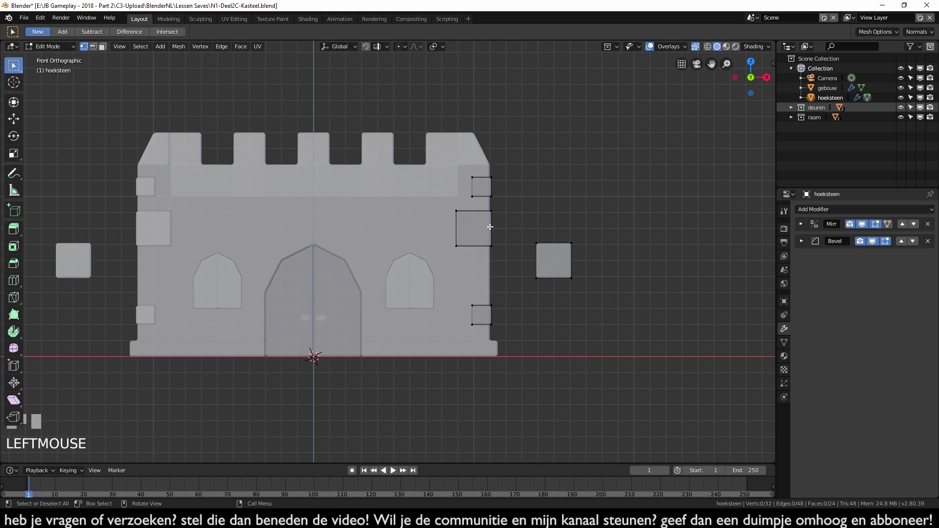
Step: Move the upper small and large corner stones down together so they stack above the bottom small stone
key(b)
drag(431, 163, 505, 257)
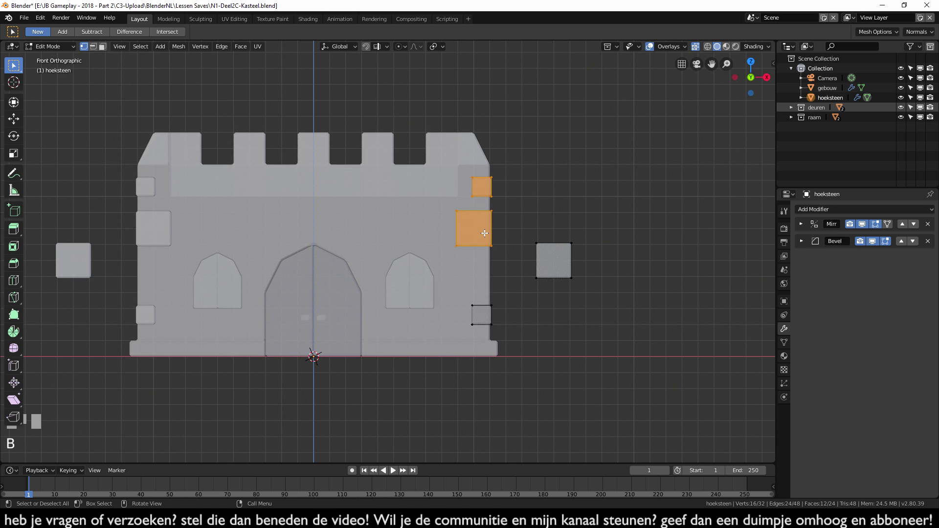
key(g)
click(483, 286)
click(509, 294)
Step: Move the large stone parked outside the wall to the top of the corner column, snapped to the grid
key(b)
drag(533, 236, 573, 283)
key(g)
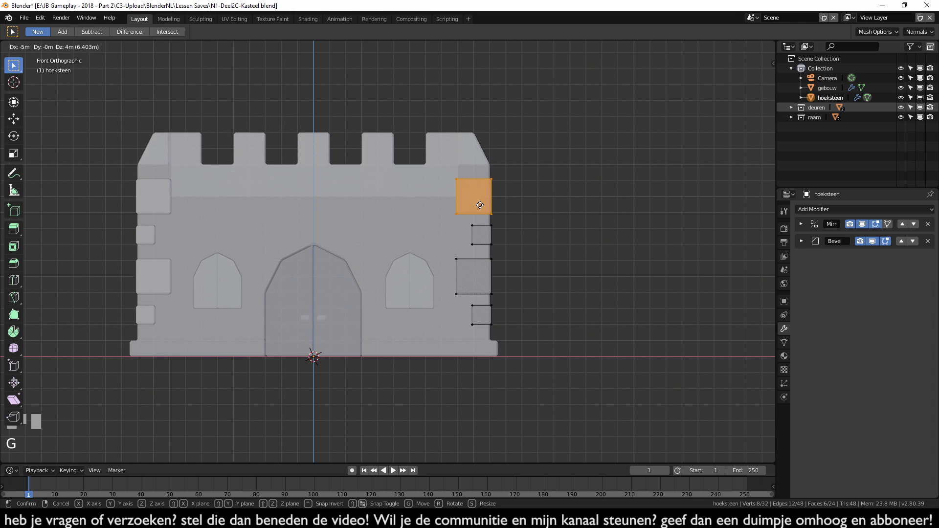
ctrl+click(458, 179)
scroll(549, 275, up, 1)
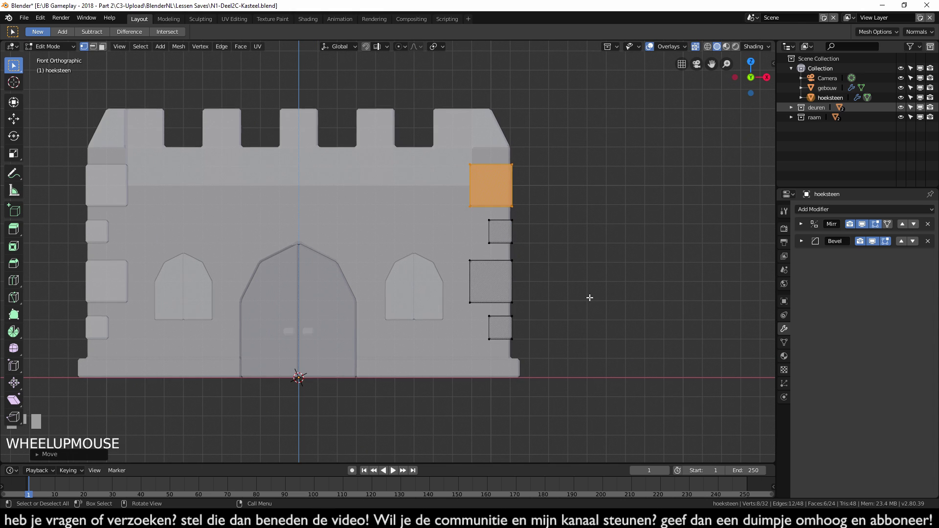
click(528, 272)
Step: Duplicate the bottom small stone and place the copy beside the top large corner stone, aligning their upper edges in wireframe view
scroll(470, 293, down, 2)
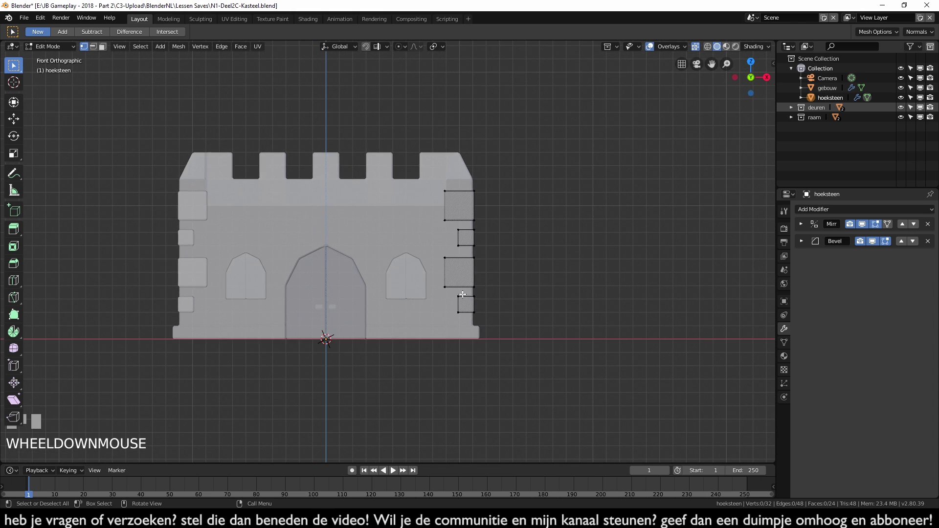
key(b)
drag(455, 289, 499, 326)
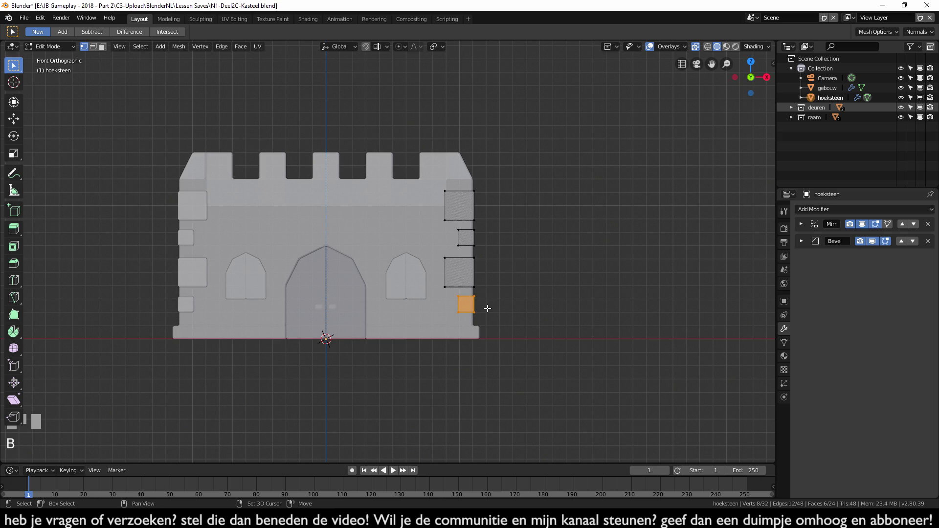
key(shift+d)
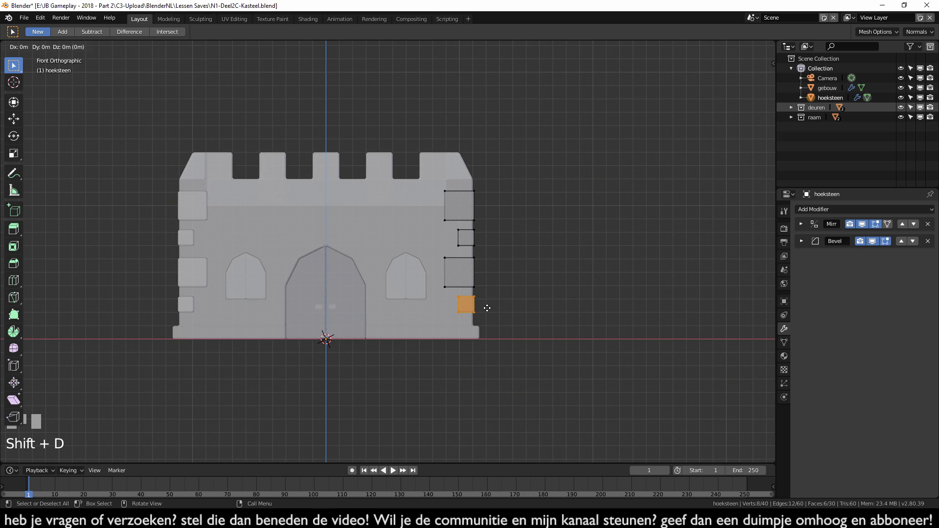
ctrl+click(451, 212)
shift+middle_drag(452, 211, 467, 266)
scroll(461, 236, up, 3)
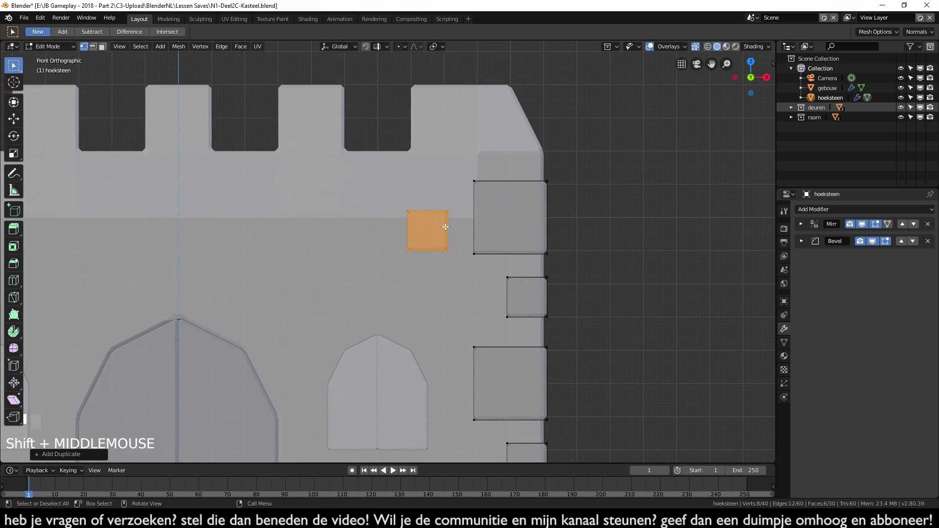
key(z)
scroll(436, 284, up, 1)
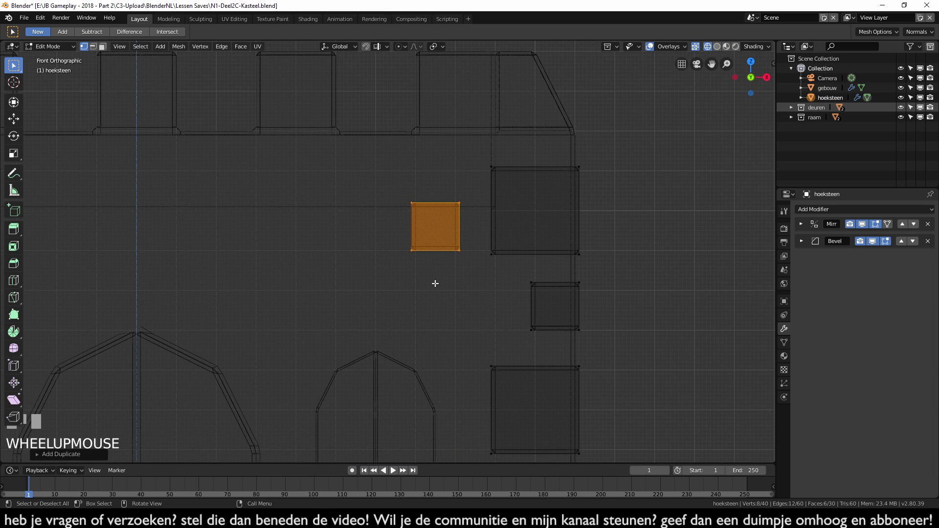
key(g)
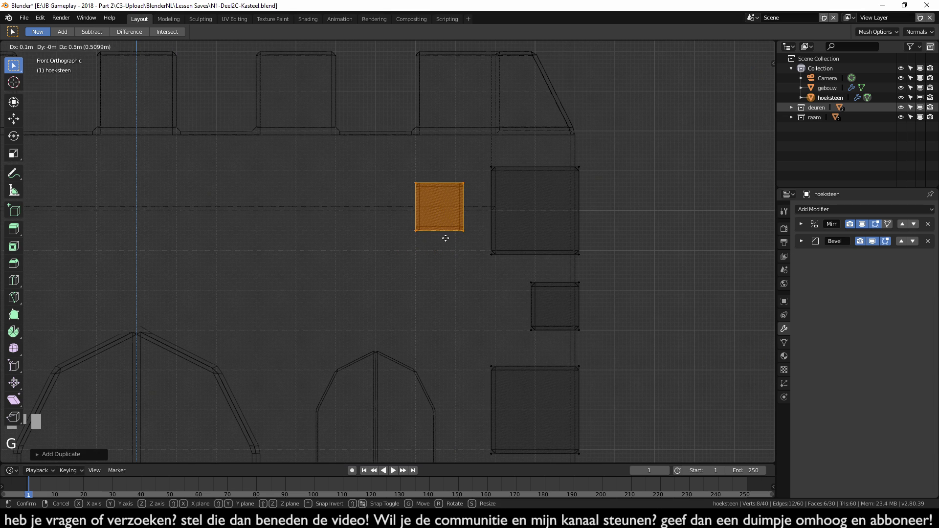
ctrl+click(443, 223)
scroll(470, 264, down, 3)
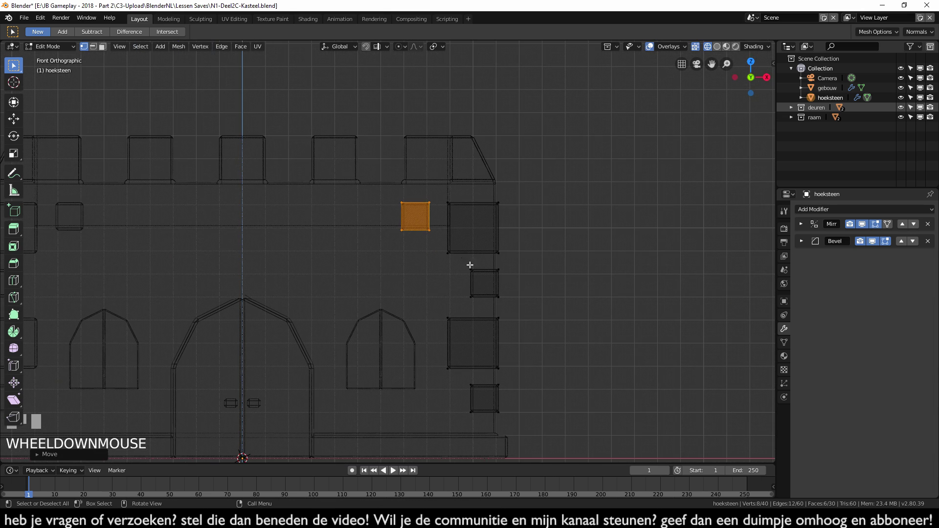
Step: Duplicate the top large corner stone and place the copy inward of the small stone in the upper row
click(477, 225)
key(b)
drag(445, 193, 522, 261)
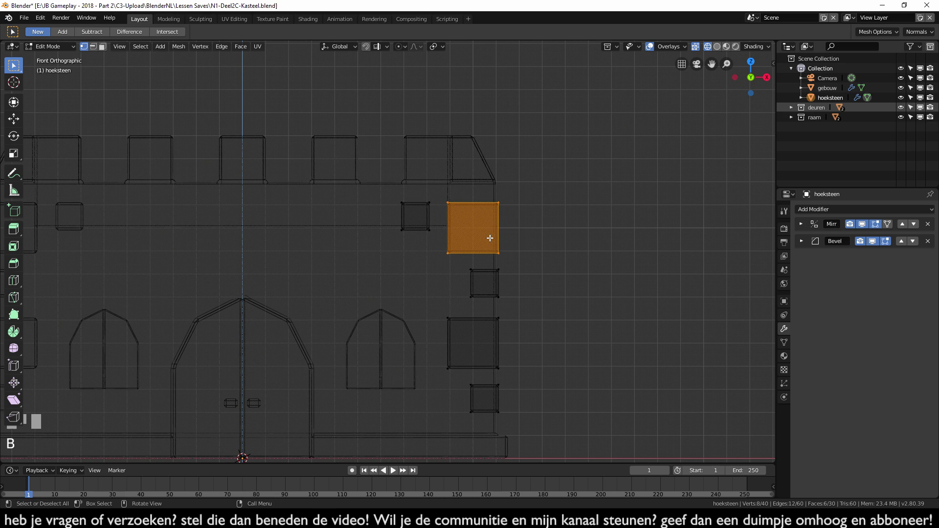
key(shift+d)
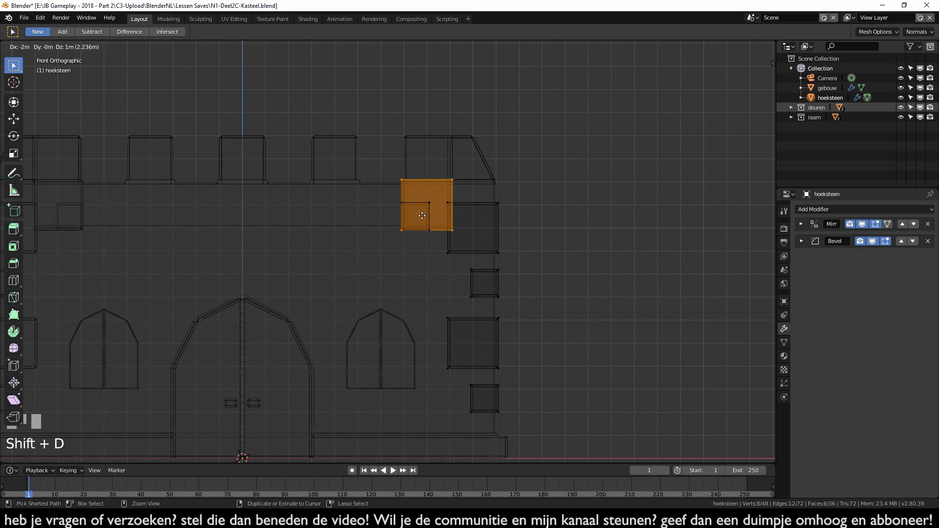
ctrl+click(370, 237)
click(428, 245)
Step: Duplicate the upper row's small stone and place the copy on the inner side of the large stone copy
key(b)
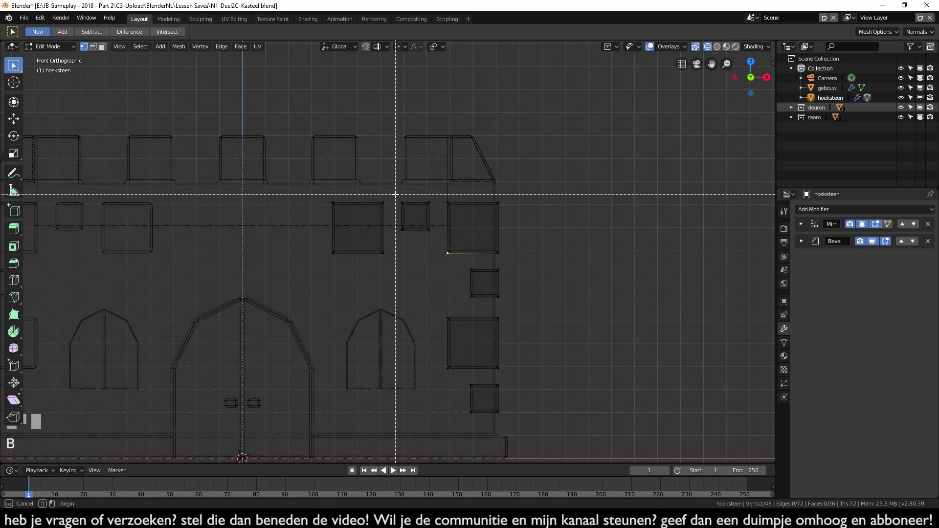
drag(398, 193, 433, 242)
key(shift+d)
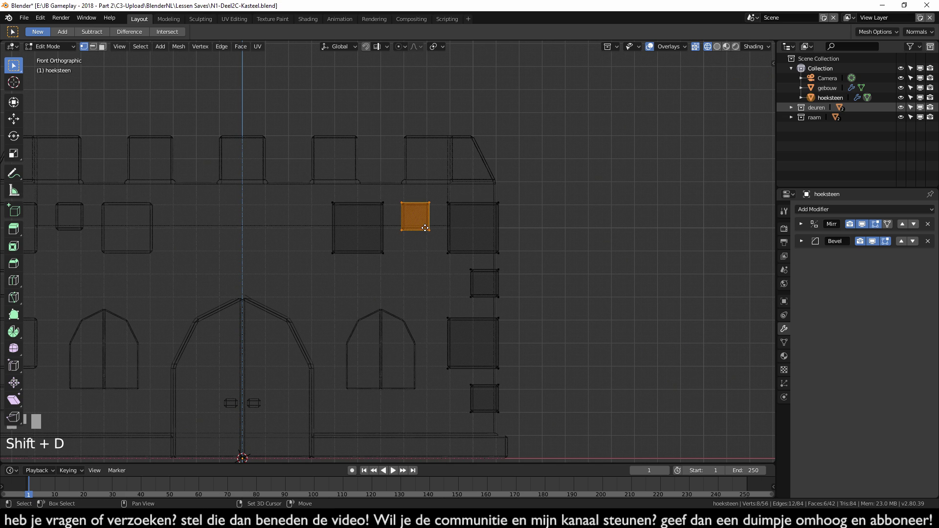
ctrl+click(310, 223)
click(383, 279)
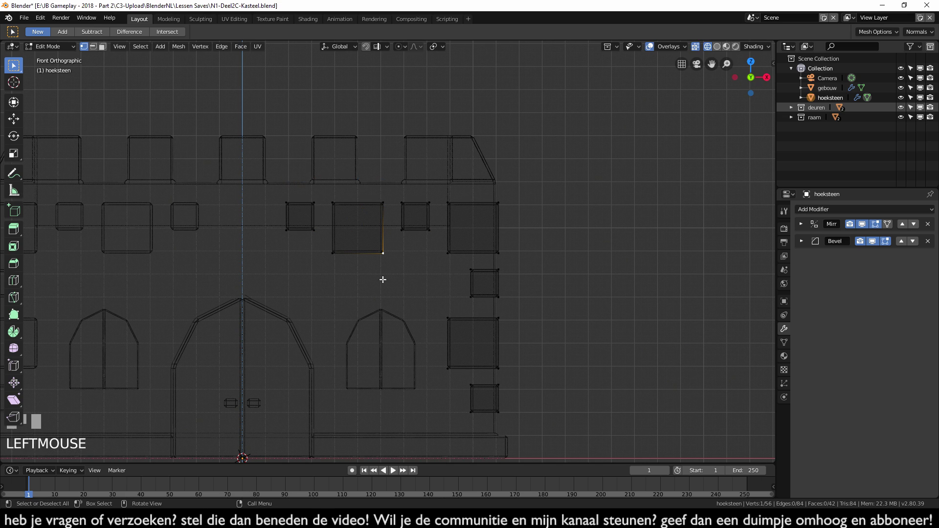
Step: Duplicate the large stone in the middle of the half row and place the copy above the door, straddling the centre line
key(b)
drag(324, 193, 387, 272)
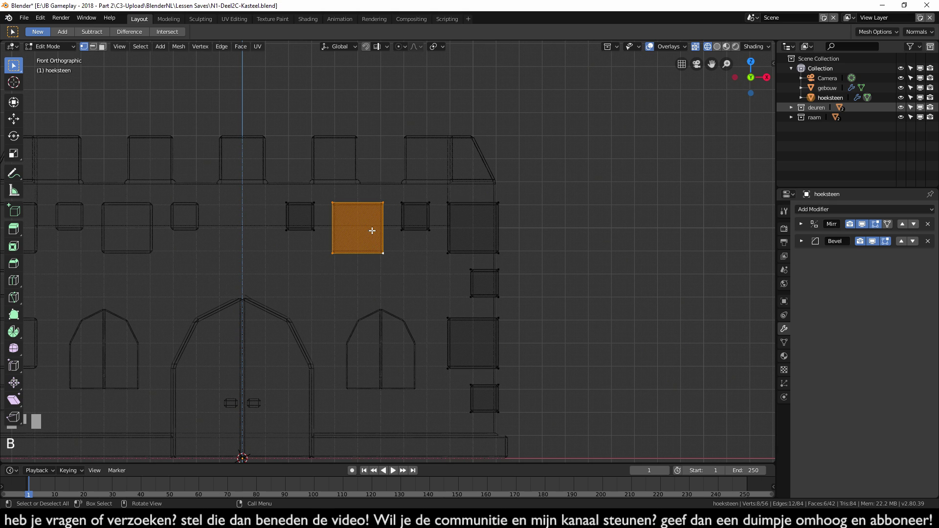
key(shift+d)
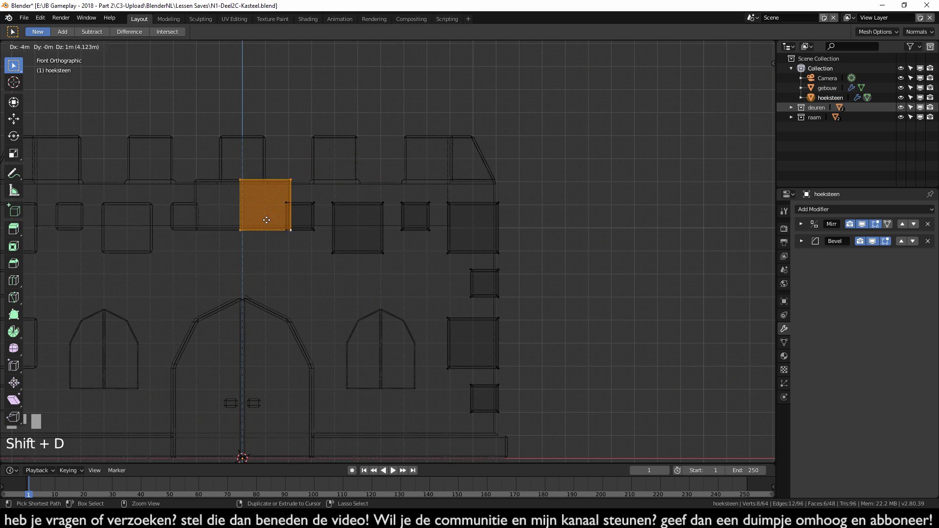
ctrl+click(258, 229)
shift+middle_drag(266, 261, 374, 272)
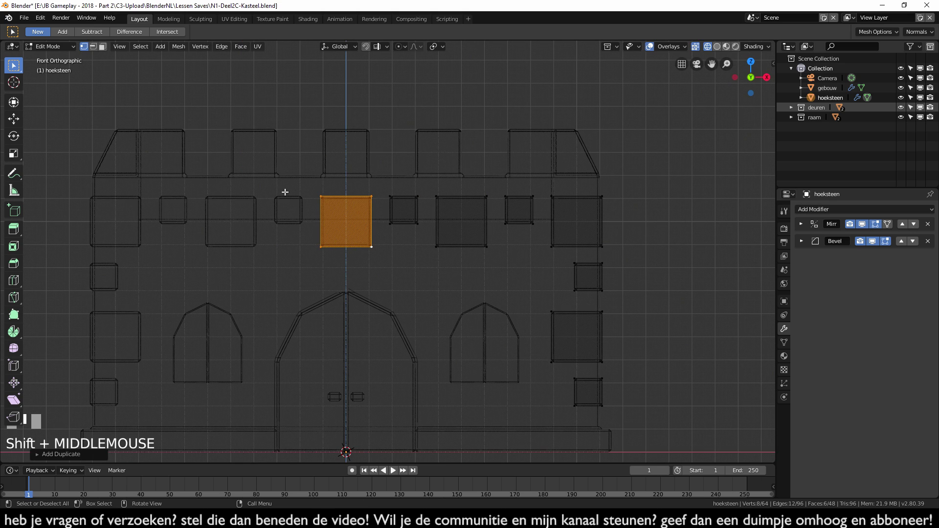
Step: Move the left side vertices of the stone above the door exactly onto the mirror's centre line
click(298, 184)
key(b)
drag(312, 181, 326, 259)
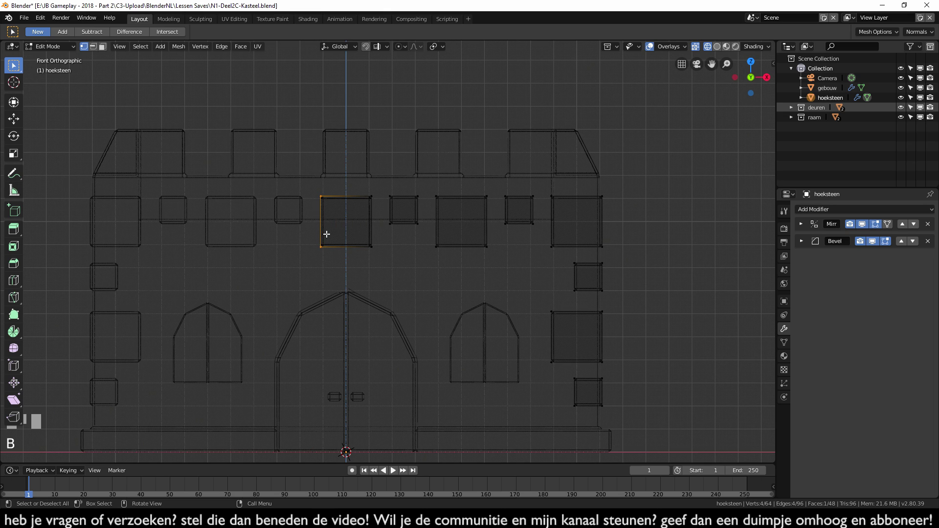
key(g)
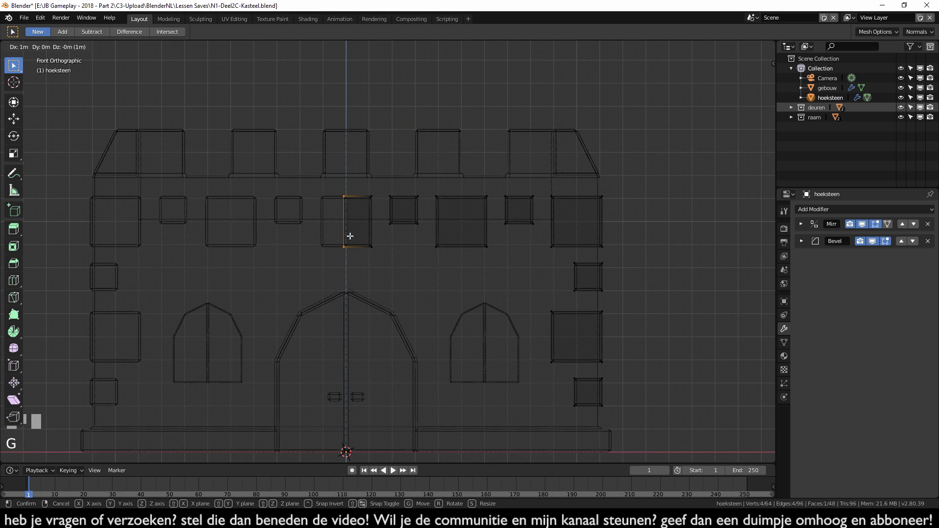
ctrl+click(350, 237)
scroll(347, 245, up, 4)
shift+middle_drag(333, 278, 410, 292)
scroll(434, 235, up, 5)
shift+middle_drag(434, 234, 410, 275)
key(g)
ctrl+click(410, 256)
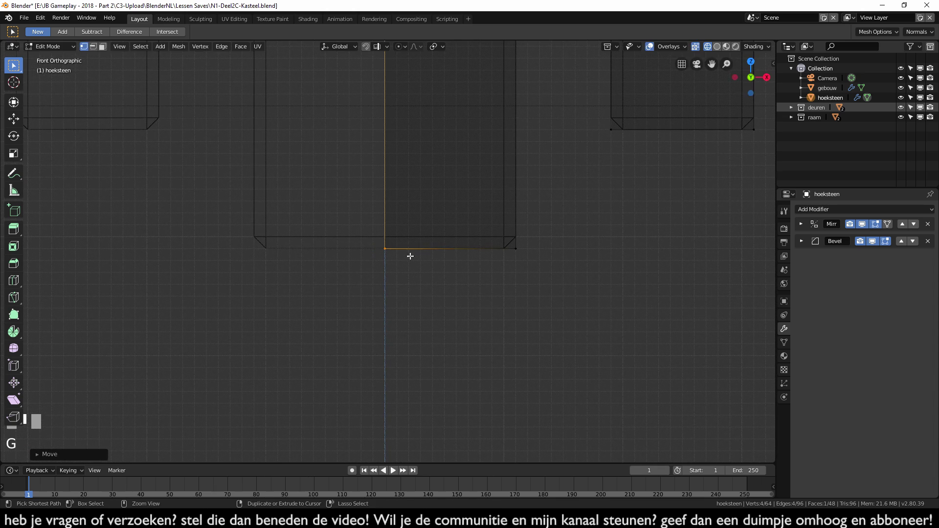
scroll(434, 294, down, 6)
scroll(437, 295, down, 1)
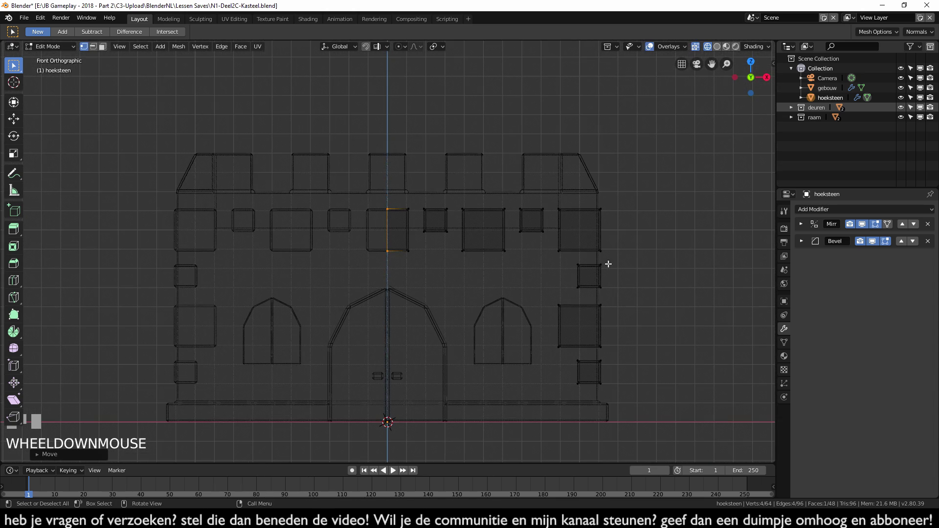
Step: Switch the viewport back to solid shading and view the castle in perspective
key(z)
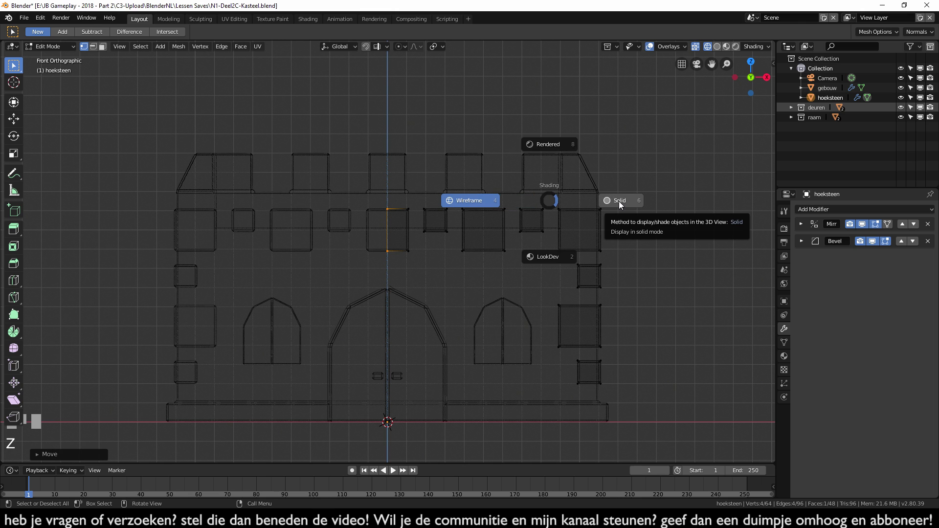
click(618, 201)
mouse_move(618, 202)
middle_down()
mouse_move(515, 307)
mouse_move(462, 270)
middle_up()
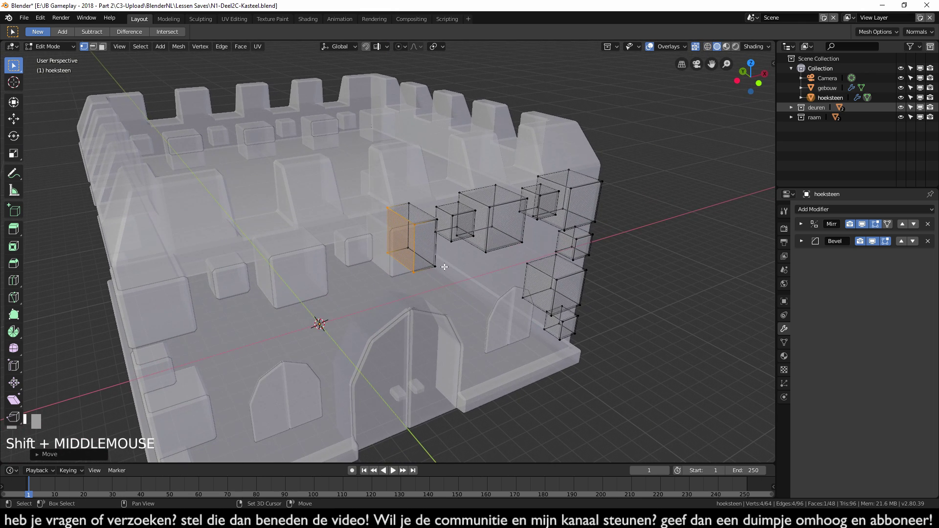
Step: Hide the gebouw object and turn off X-ray and the hoeksteen Mirror modifier's viewport display
click(900, 88)
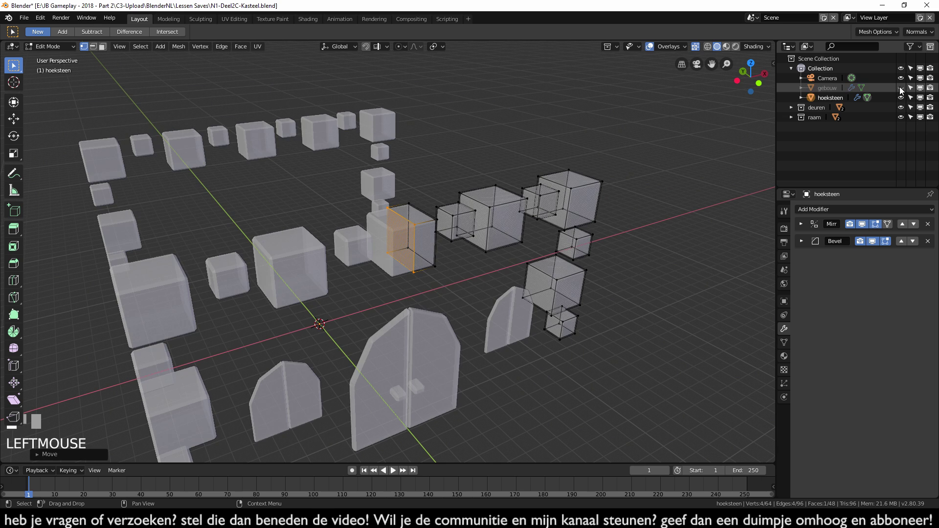
click(695, 47)
scroll(465, 234, up, 1)
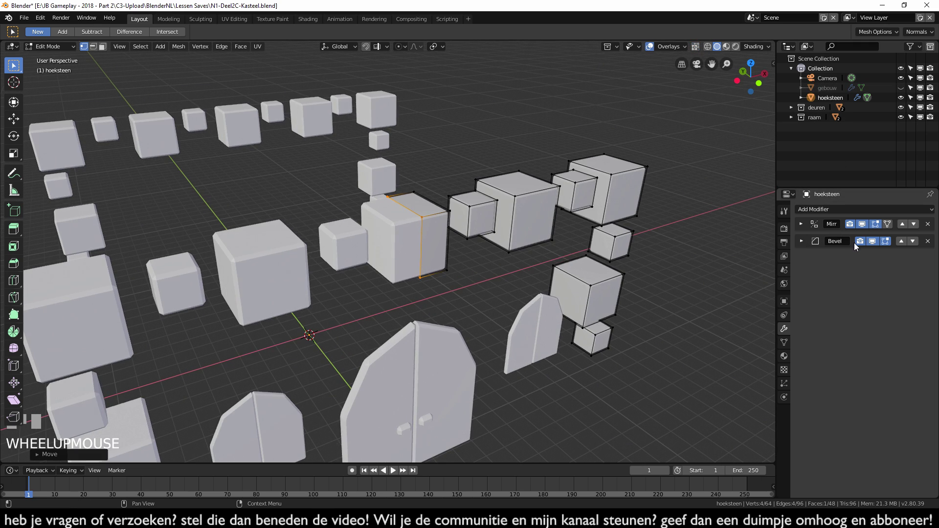
click(864, 225)
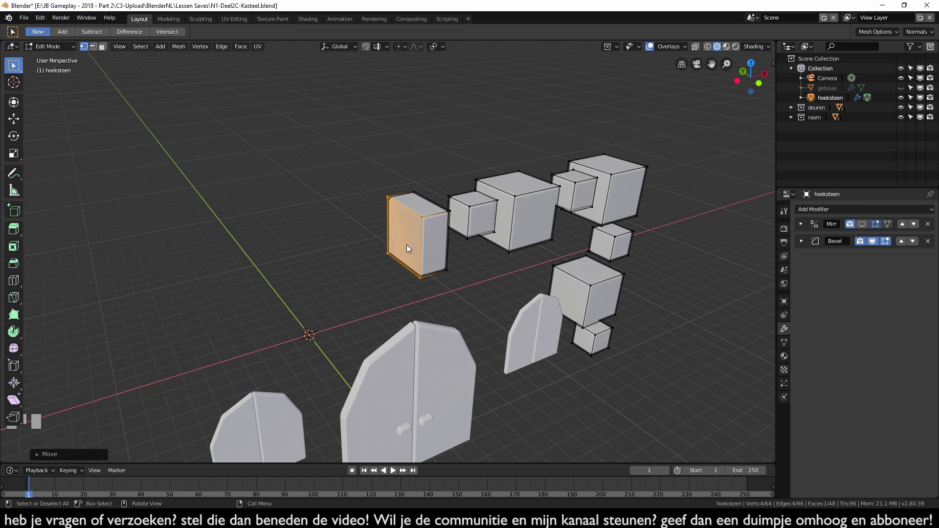
Step: Try deleting the centre stone's inner face on the mirror line, and undo the deletion
key(x)
click(389, 285)
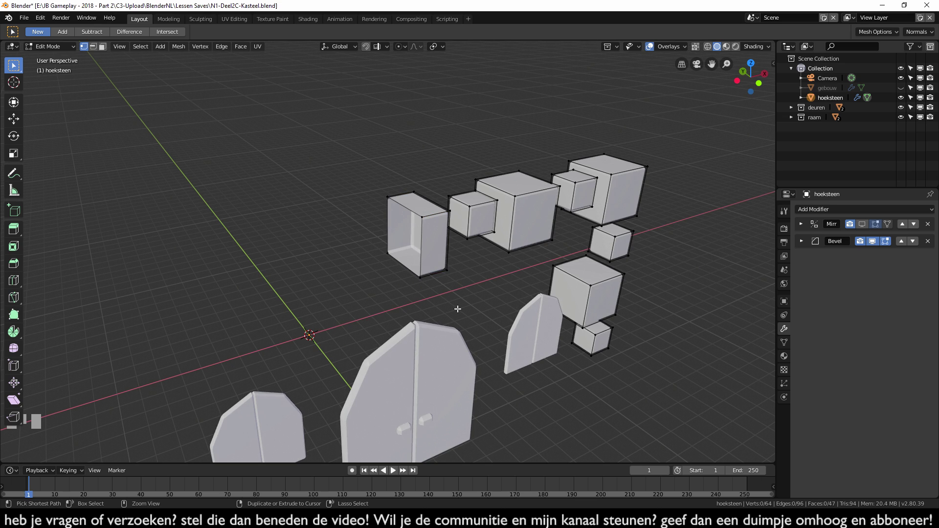
key(ctrl+z)
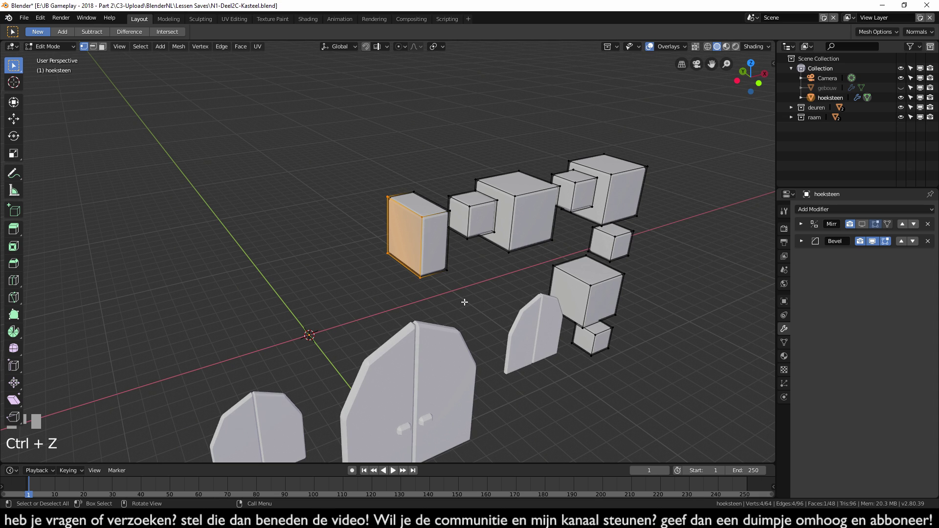
Step: Try extruding the centre stone's inner face on the mirror line, undo the extrusion, and delete that face
key(e)
click(305, 203)
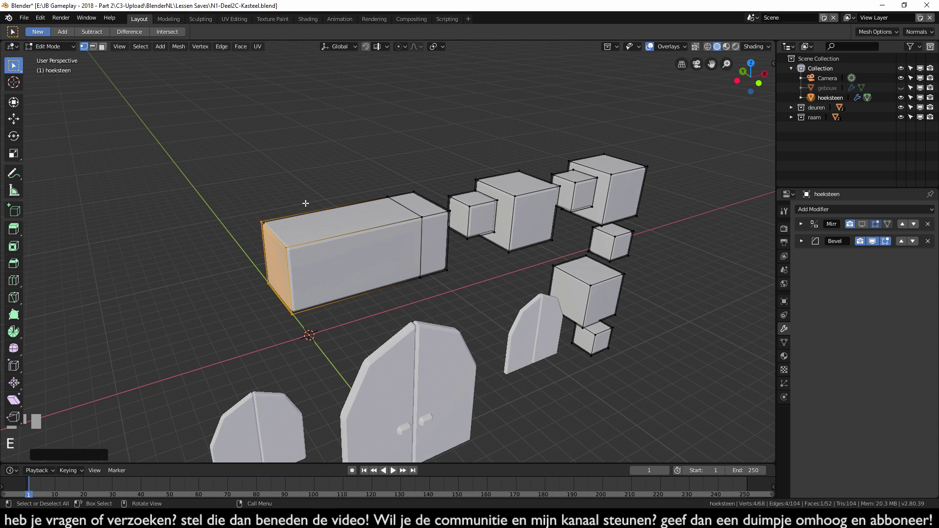
click(306, 203)
click(432, 249)
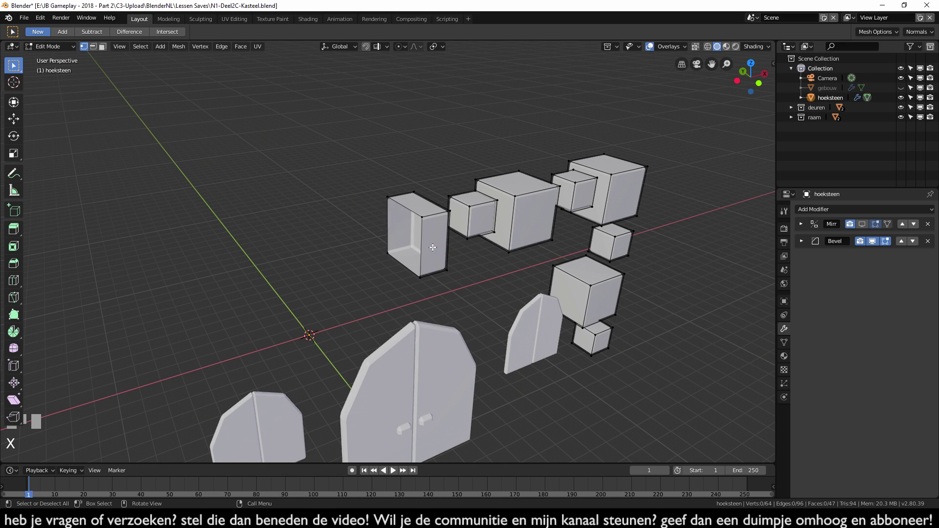
Step: Turn the Mirror modifier's viewport display back on, leave Edit Mode, and unhide the gebouw object
middle_drag(453, 271, 558, 252)
click(561, 252)
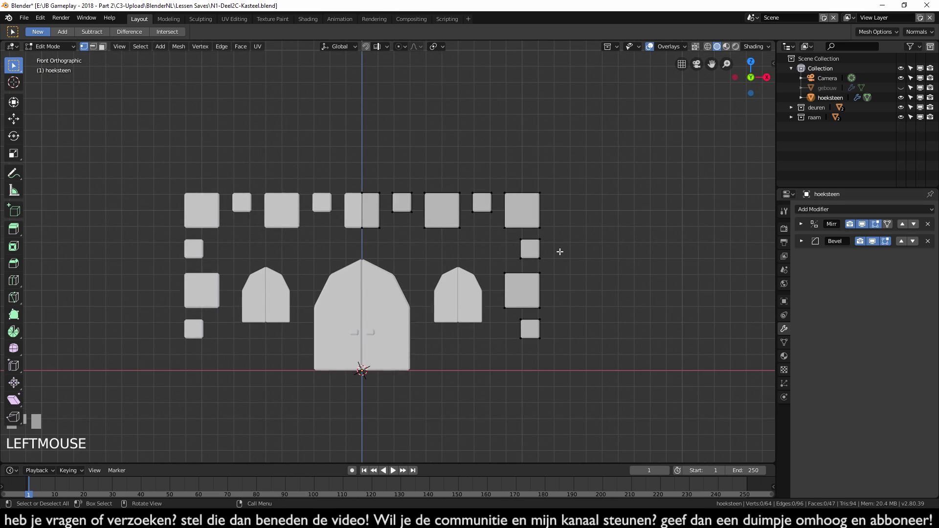
key(Tab)
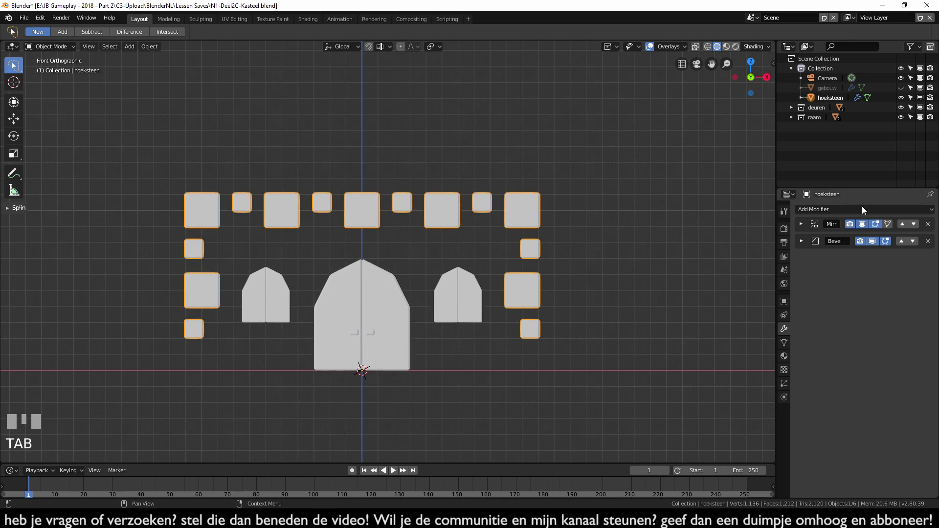
click(902, 87)
middle_drag(633, 225, 571, 248)
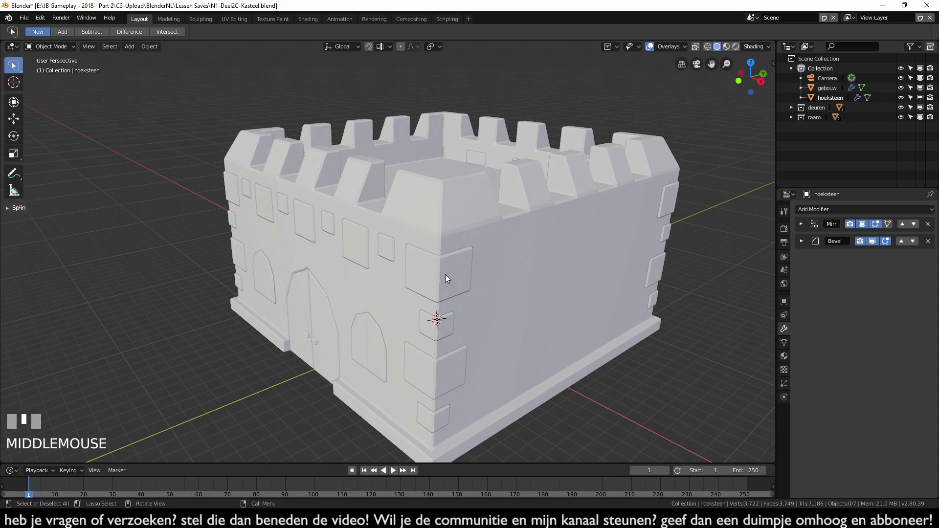
mouse_move(643, 227)
middle_down()
mouse_move(541, 220)
mouse_move(598, 227)
mouse_move(650, 216)
middle_up()
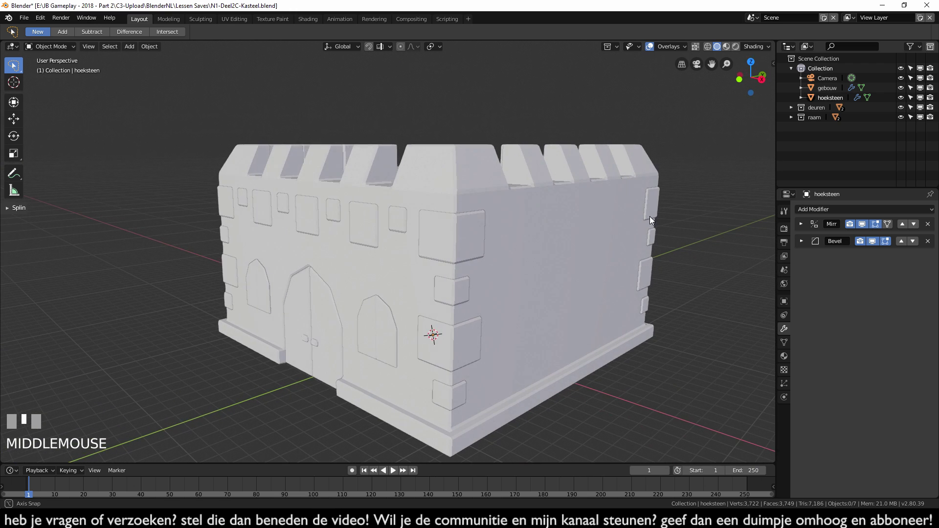
Step: Open the hoeksteen mesh in Edit Mode from the right orthographic view with X-ray on
click(467, 244)
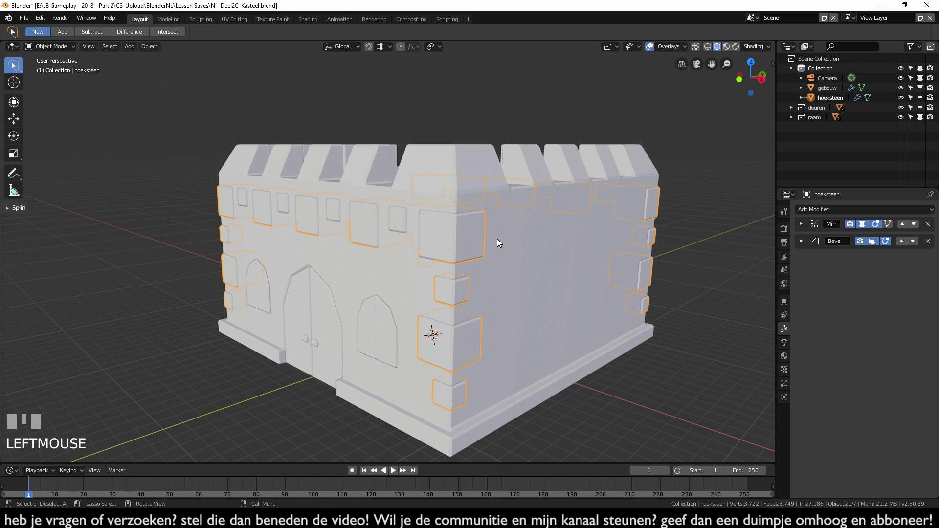
key(KP_3)
scroll(497, 240, up, 1)
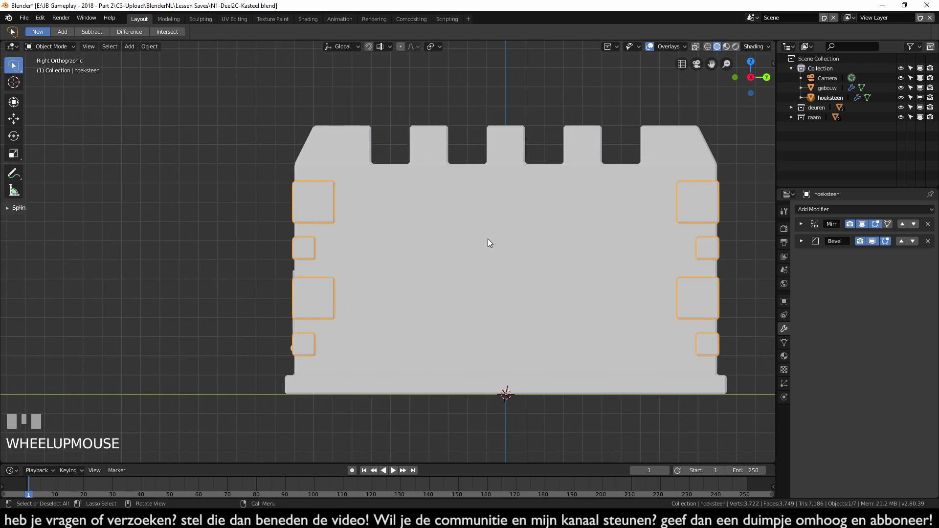
key(Tab)
click(694, 47)
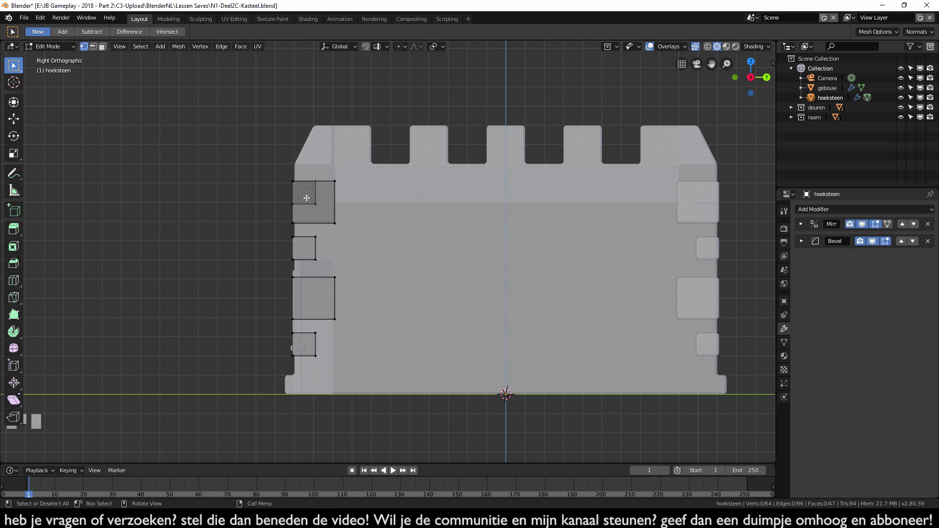
key(b)
drag(284, 164, 352, 228)
middle_drag(216, 280, 365, 220)
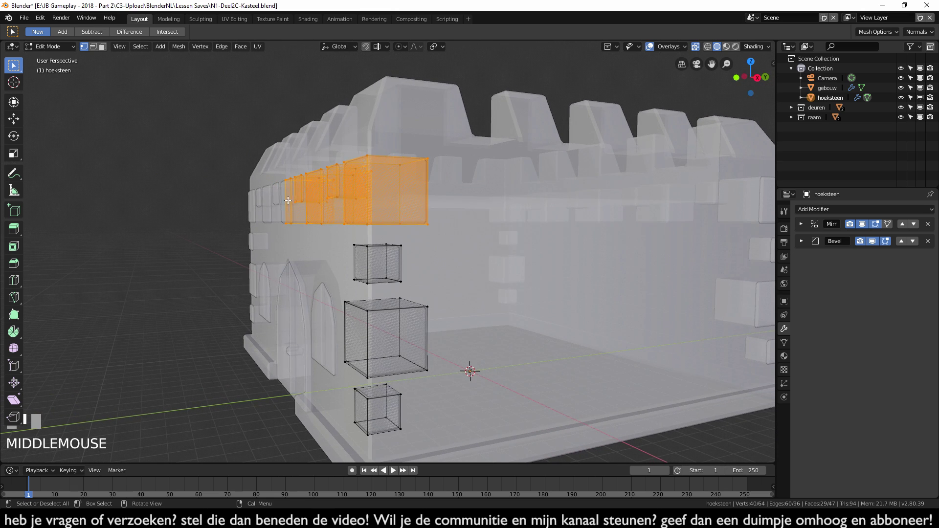
key(KP_3)
key(alt+a)
Step: In wireframe, duplicate the upper small corner stone 3 m along Y and 2.9 m up, beside the top corner stone
key(b)
mouse_move(281, 272)
mouse_down()
mouse_move(307, 260)
mouse_move(326, 234)
mouse_up()
scroll(245, 260, up, 3)
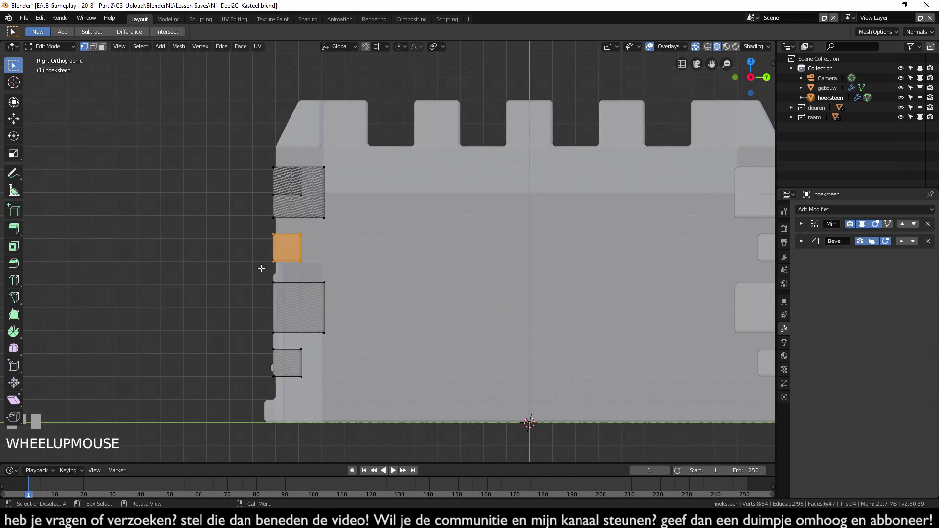
key(z)
click(334, 225)
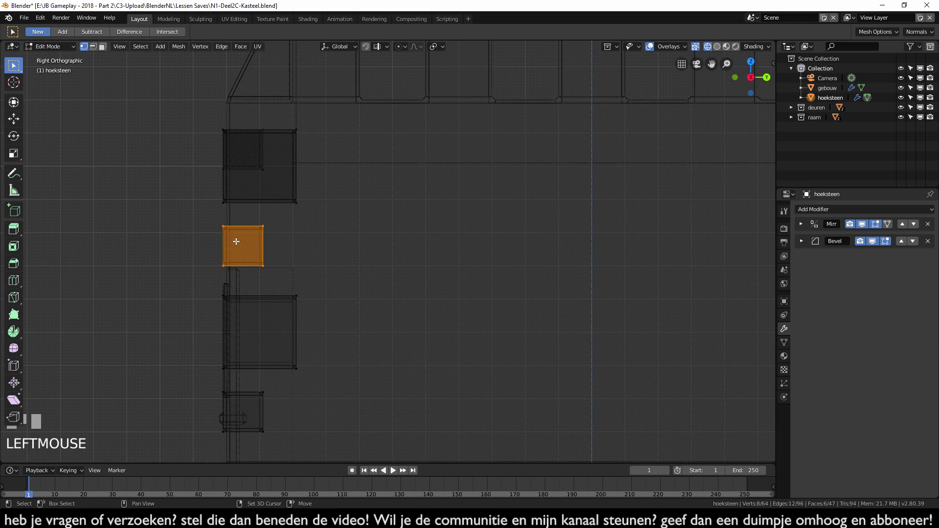
key(shift+d)
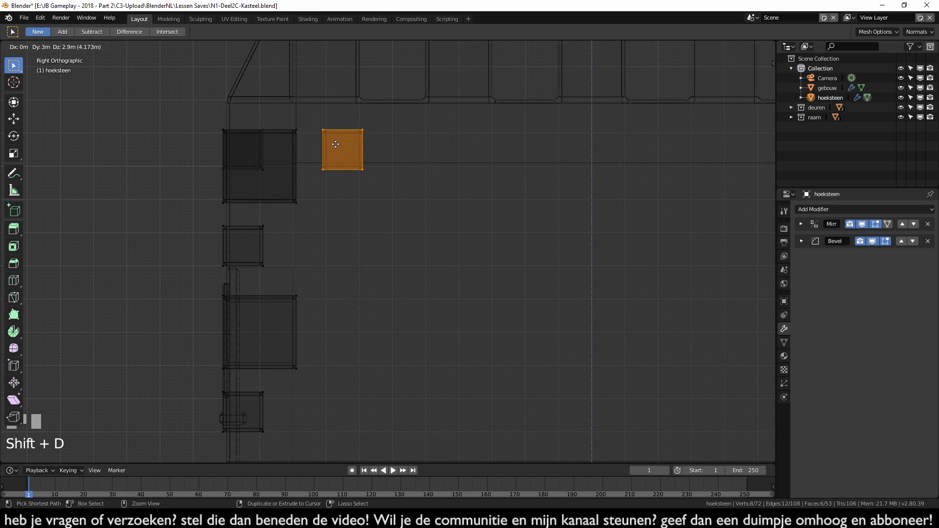
ctrl+click(335, 145)
click(248, 298)
key(b)
drag(204, 287, 298, 374)
click(274, 339)
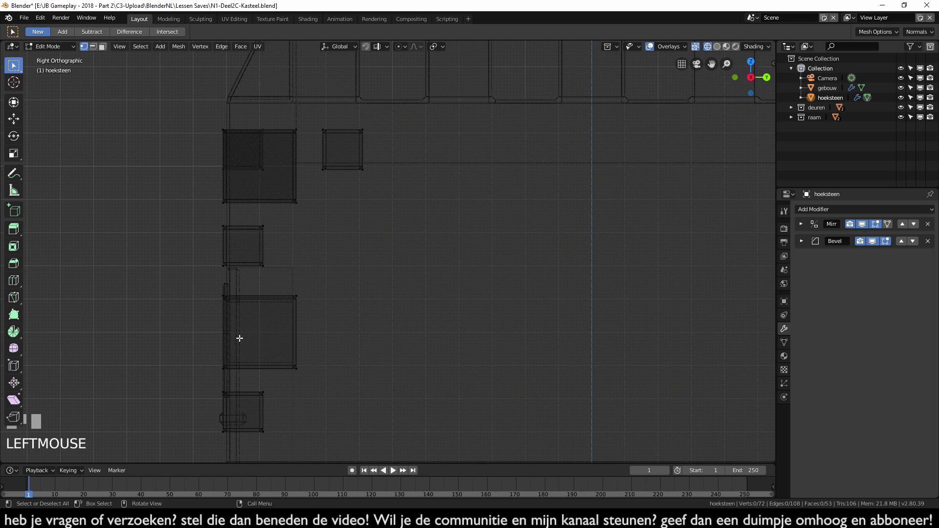
key(b)
drag(205, 282, 313, 372)
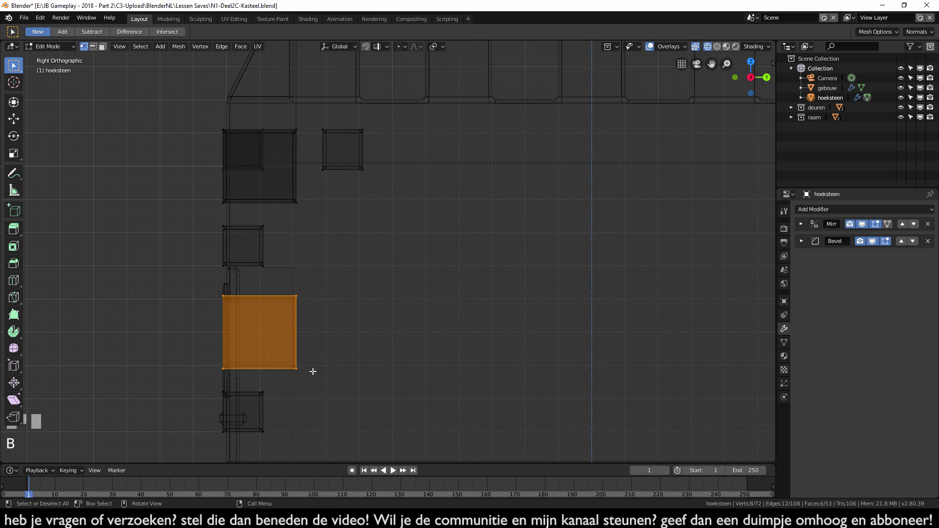
key(b)
drag(203, 280, 330, 379)
click(183, 275)
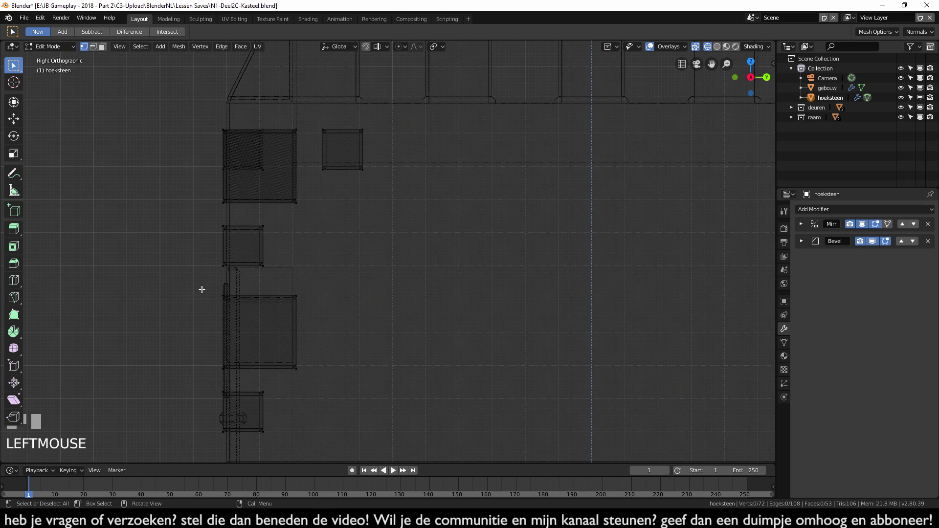
drag(179, 268, 337, 385)
click(215, 363)
key(b)
drag(201, 282, 321, 377)
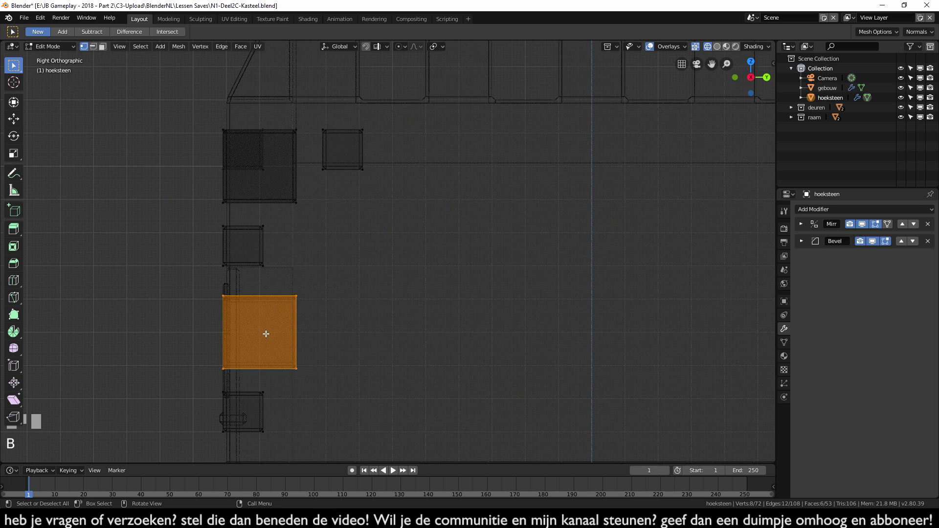
click(177, 330)
Step: Duplicate the lower large corner stone about 5 m along Y and 5 m up, beside the small stone beneath the battlements
drag(193, 279, 314, 380)
key(shift+d)
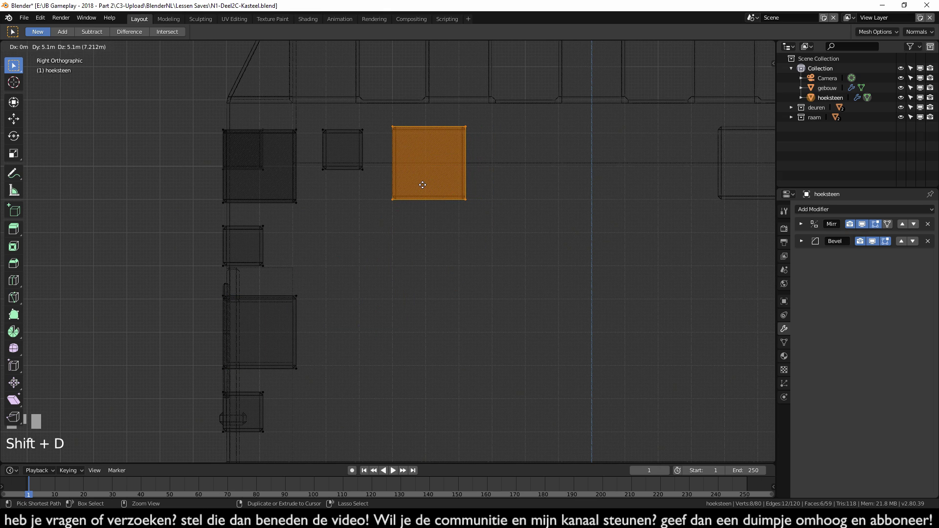
ctrl+click(419, 187)
Step: Duplicate the small stone of the side wall's upper row about 5 m along Y, past the second large stone
click(381, 296)
drag(316, 124, 359, 170)
key(shift+d)
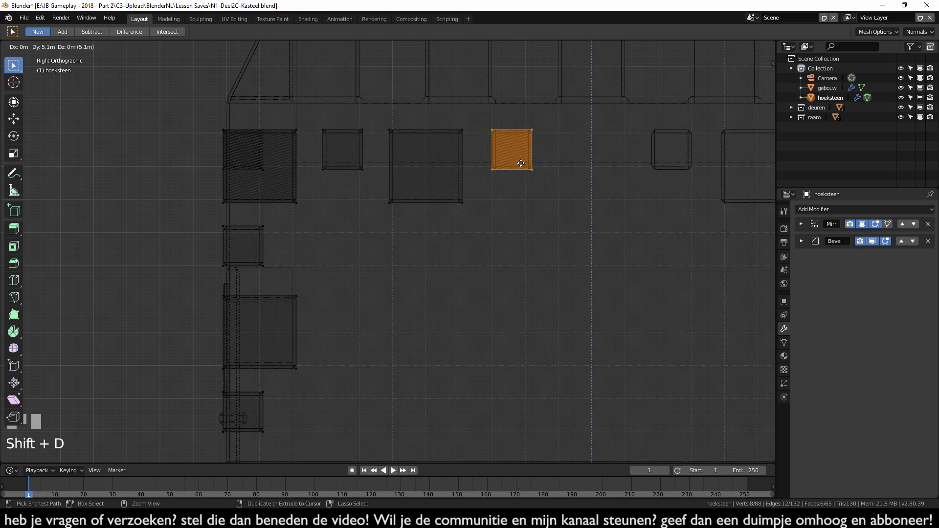
click(521, 162)
Step: Duplicate the second large stone of the row along Y and centre the copy on the side wall's mirror line
click(474, 224)
drag(383, 119, 477, 219)
key(shift+d)
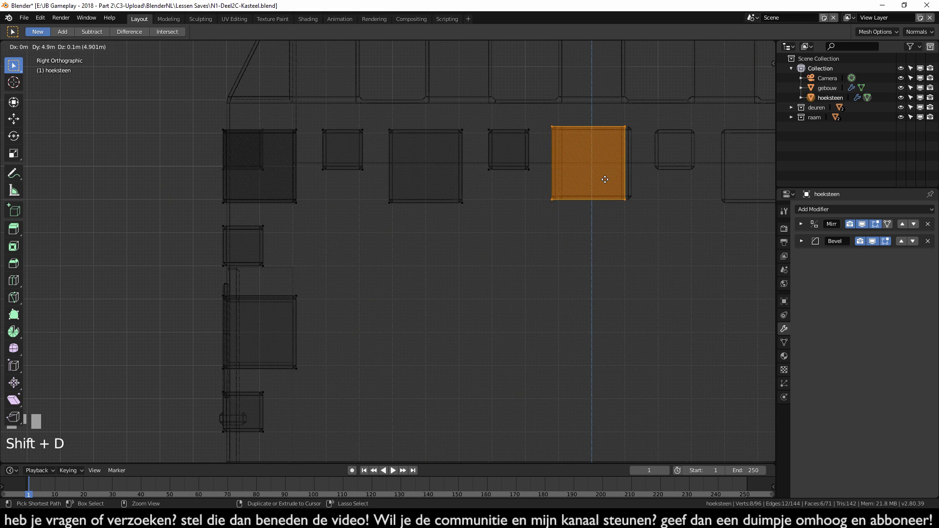
ctrl+click(606, 186)
shift+middle_drag(589, 292, 411, 325)
scroll(434, 220, up, 1)
key(g)
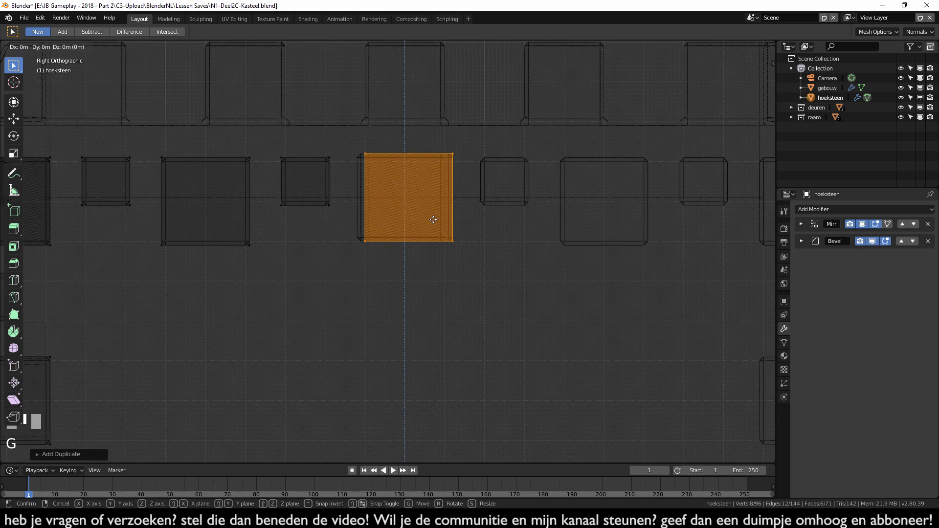
click(430, 220)
Step: Move the right side vertices of the side wall's centre stone exactly onto the mirror line
click(463, 299)
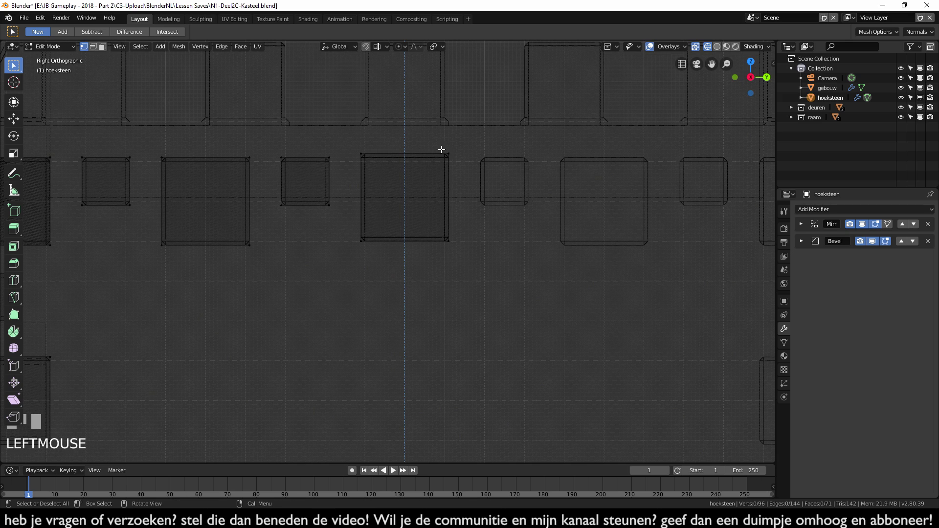
drag(437, 141, 467, 274)
key(g)
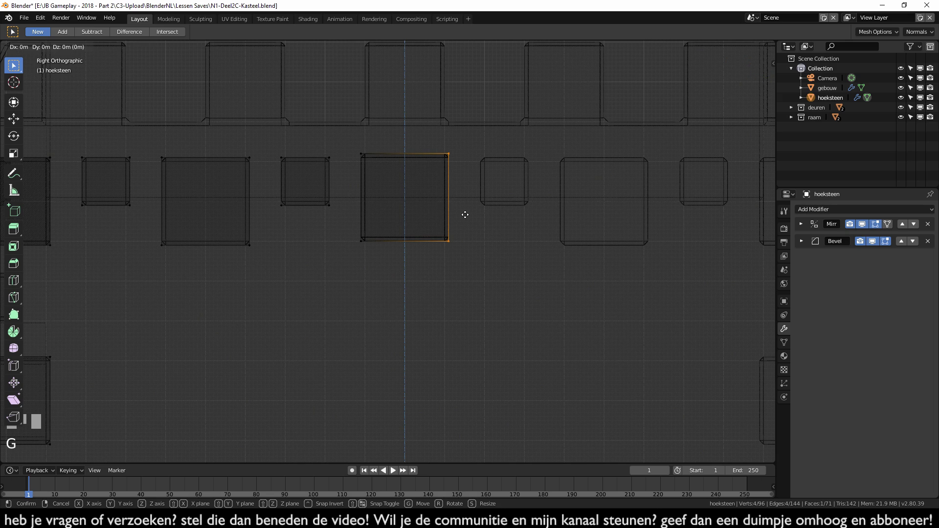
ctrl+click(423, 212)
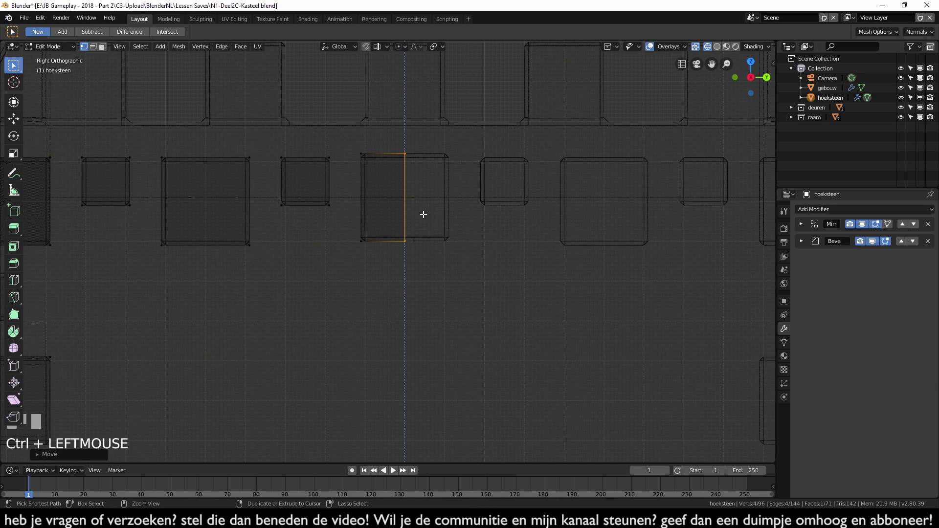
Step: Return to solid shading in Object Mode, turn off X-ray, and view the castle in perspective from above
scroll(416, 311, down, 3)
scroll(416, 311, down, 3)
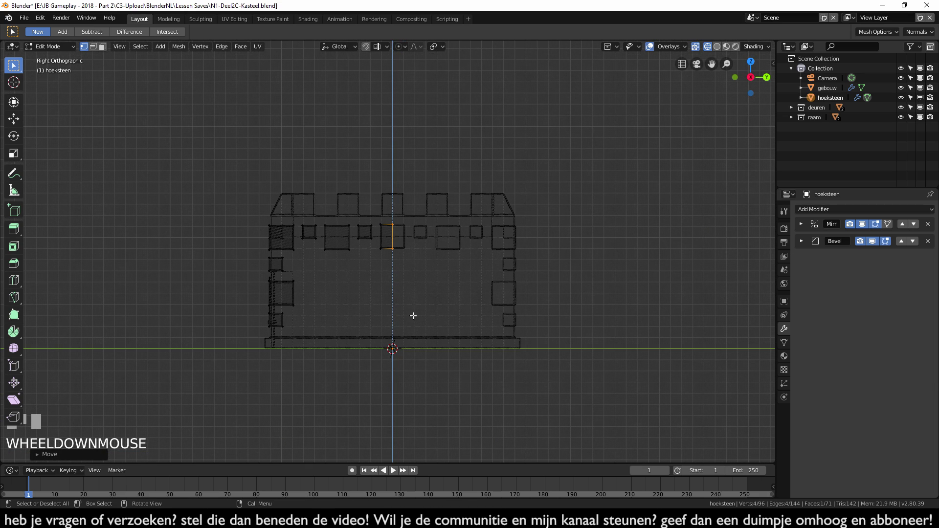
key(z)
click(483, 316)
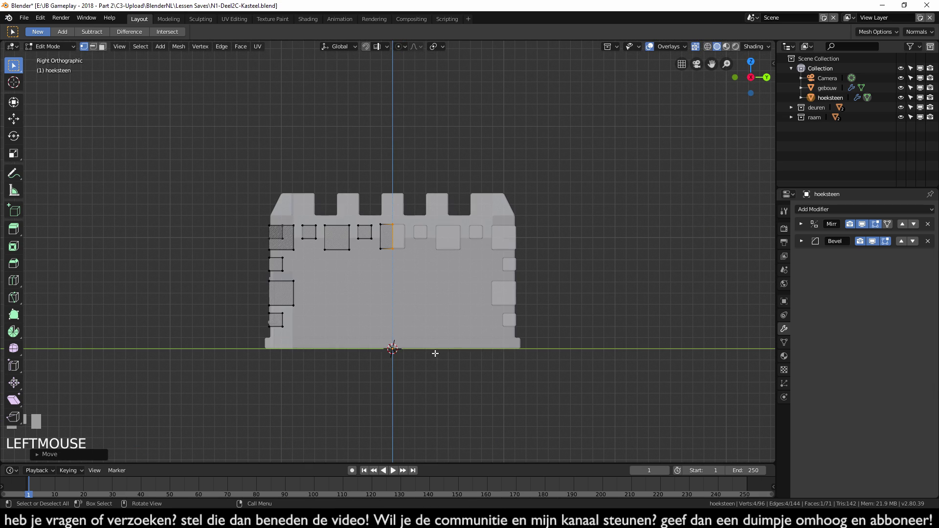
key(Tab)
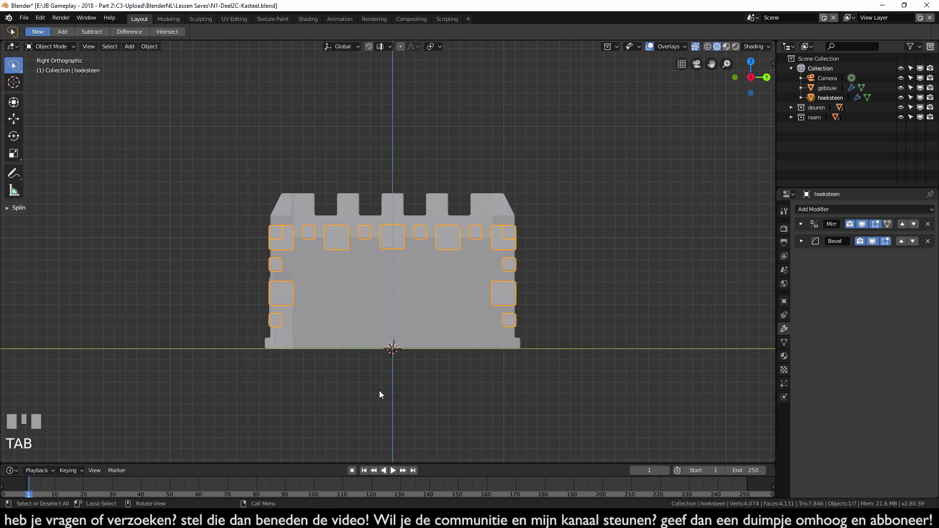
click(696, 48)
middle_drag(506, 362, 442, 262)
scroll(441, 262, up, 3)
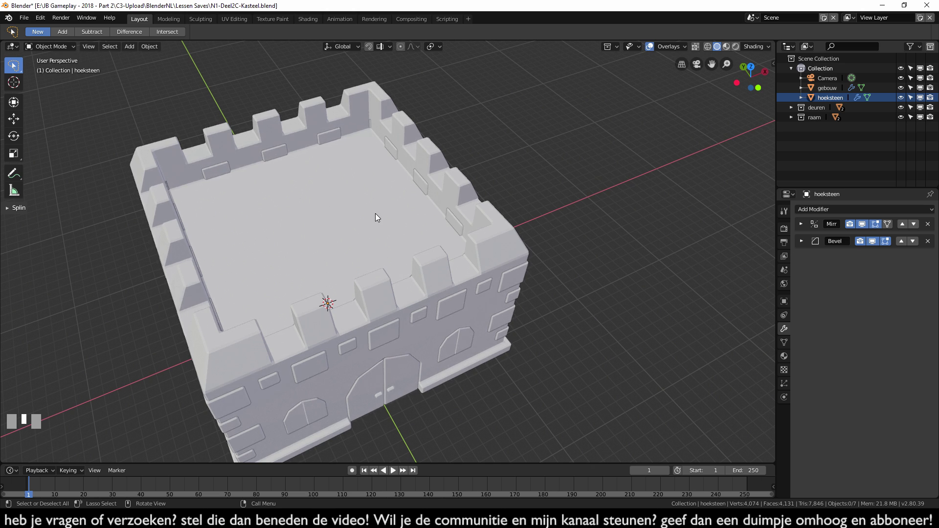
Step: Open the hoeksteen mesh in Edit Mode from the top view with X-ray on and nothing selected
key(KP_7)
click(832, 98)
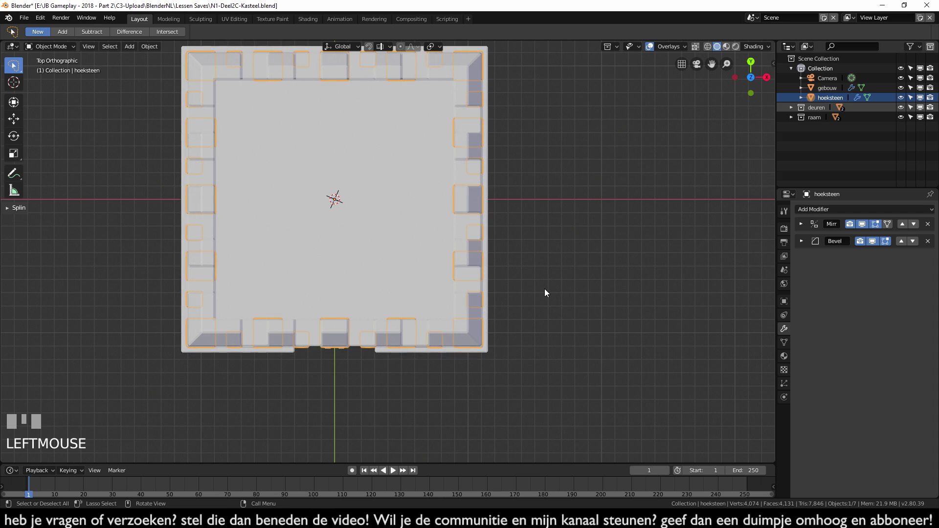
key(Tab)
click(694, 47)
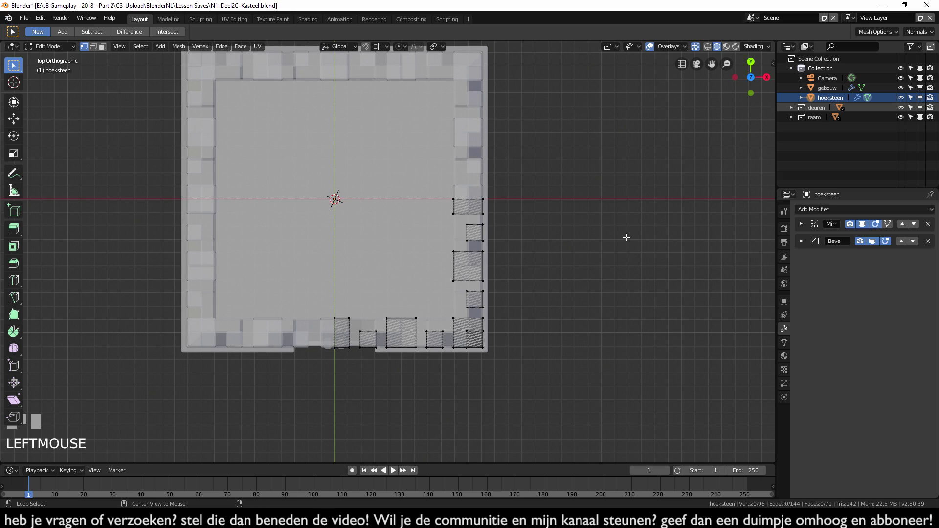
key(alt+a)
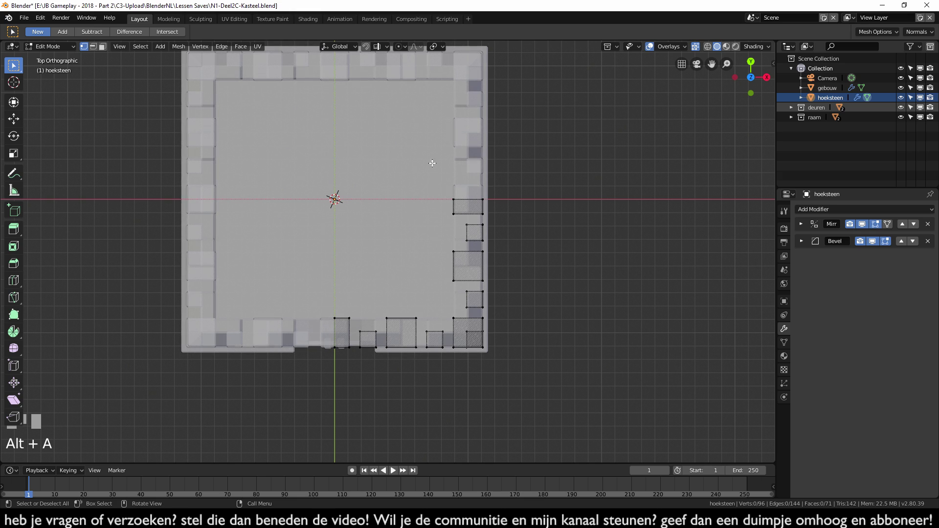
Step: Move the inner vertices of the side wall's large stones outward along X to match the wall thickness, then clear the selection
drag(433, 160, 461, 319)
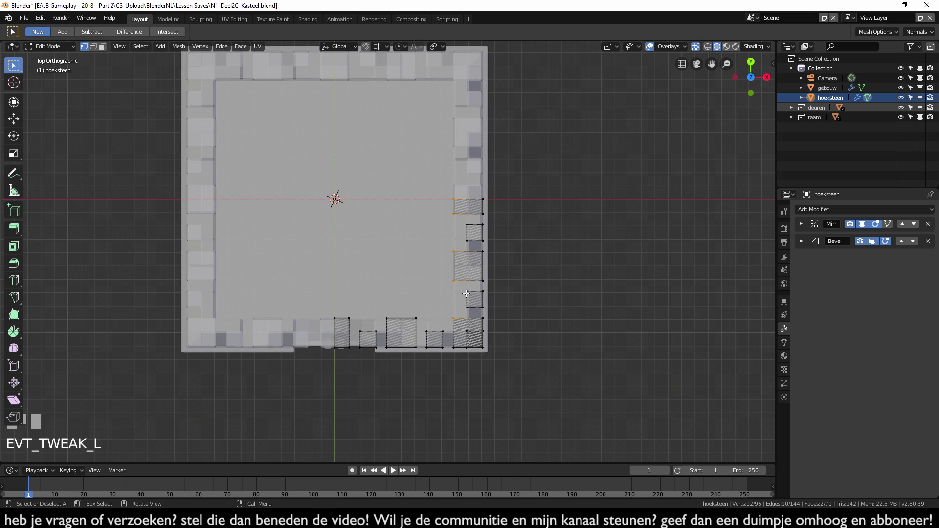
scroll(489, 310, up, 4)
shift+middle_drag(663, 296, 560, 242)
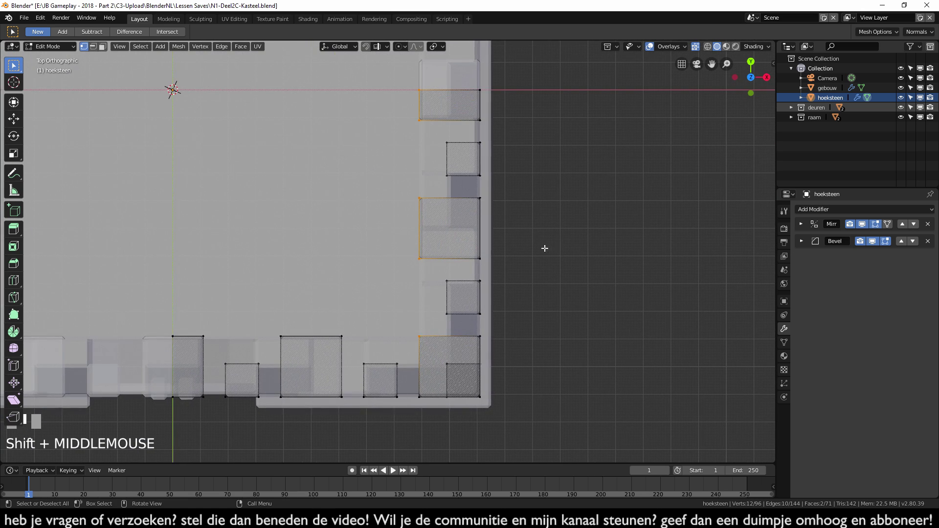
scroll(560, 251, up, 3)
shift+middle_drag(616, 240, 535, 258)
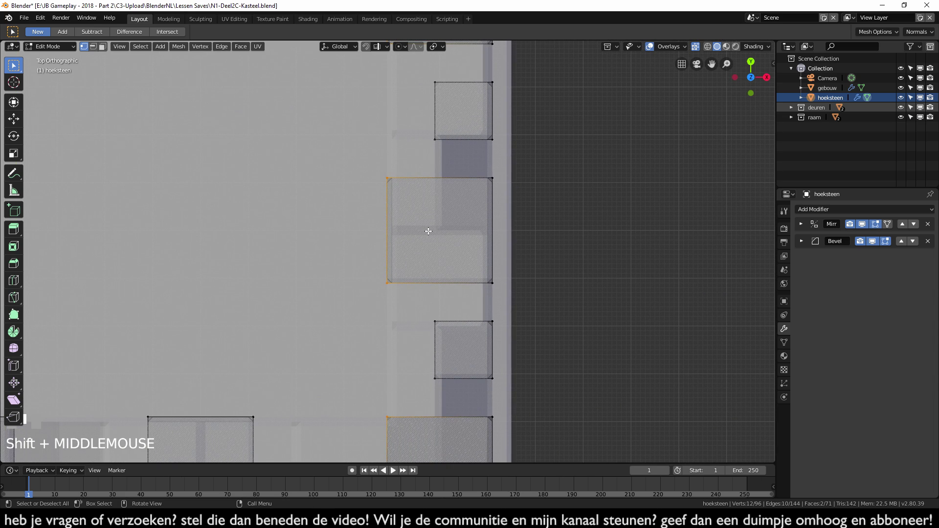
key(g)
key(x)
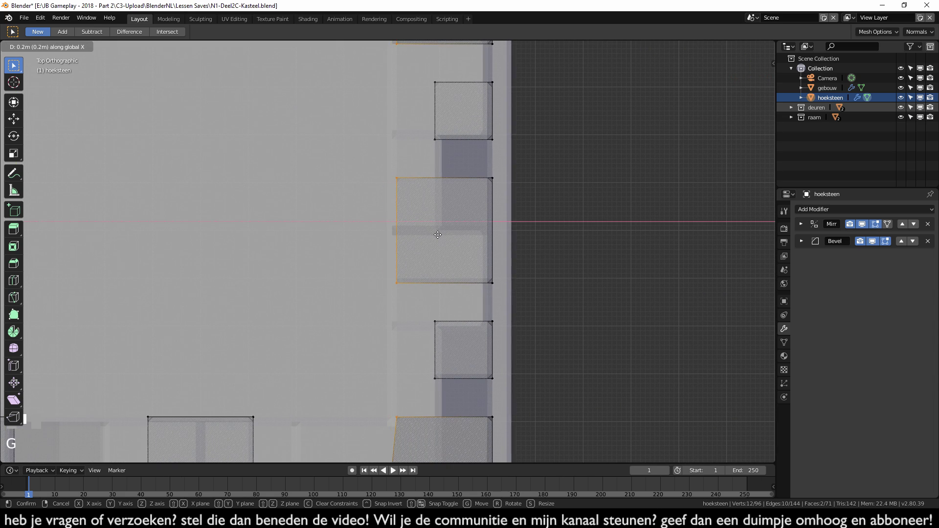
ctrl+click(441, 235)
scroll(567, 326, down, 3)
click(532, 326)
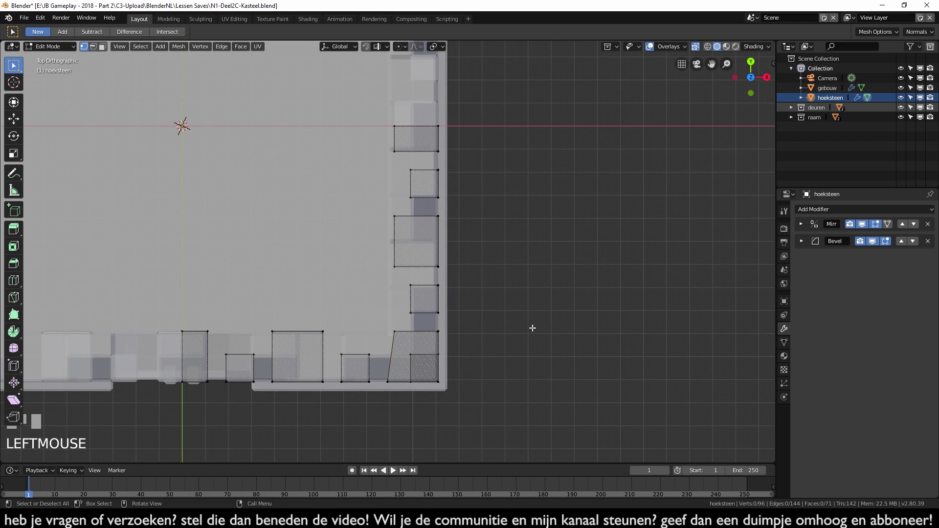
Step: Move the inner vertices of the front row's large stones and corner stone outward along Y to match the wall thickness
shift+middle_drag(182, 309, 316, 279)
drag(296, 284, 546, 322)
shift+middle_drag(535, 329, 397, 277)
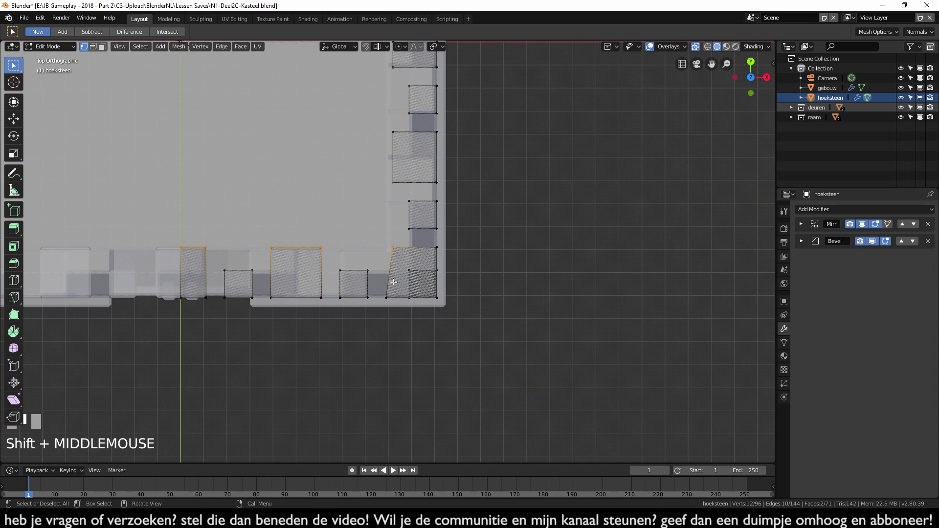
scroll(396, 277, up, 6)
key(g)
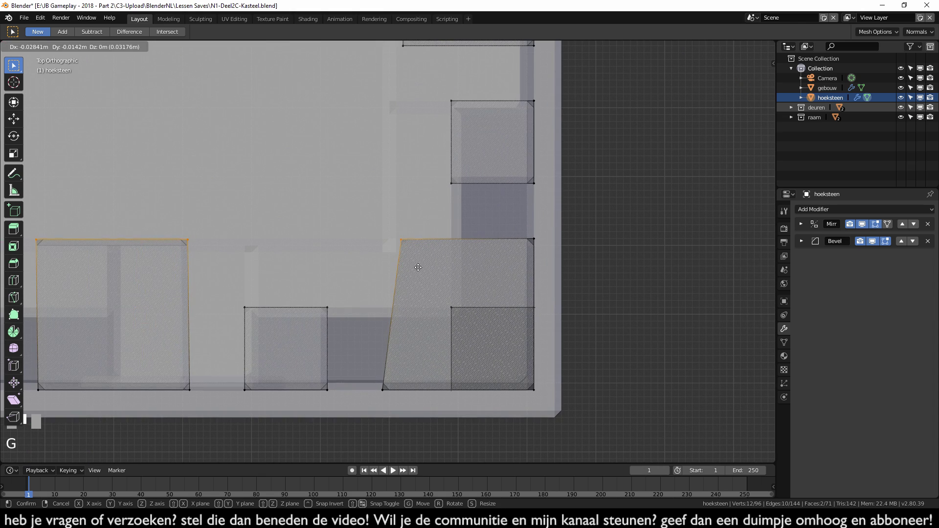
key(y)
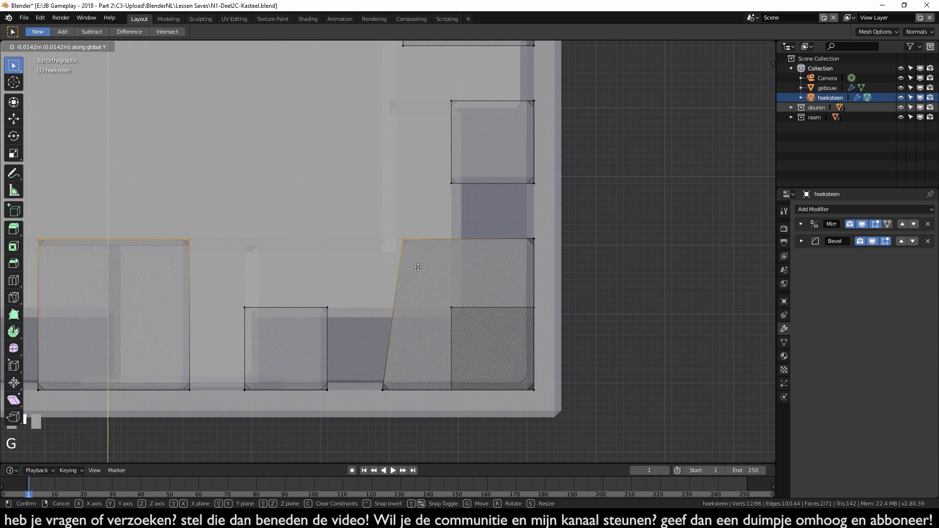
key(ctrl)
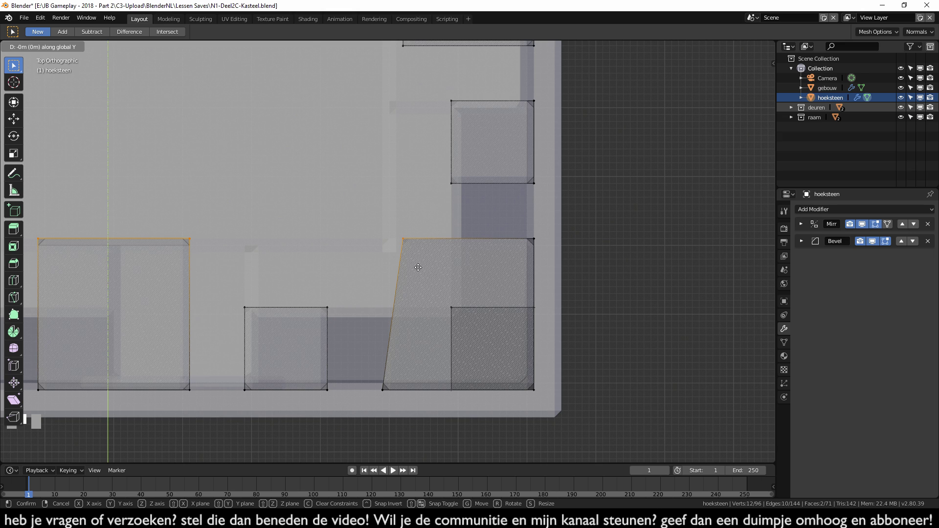
ctrl+click(414, 284)
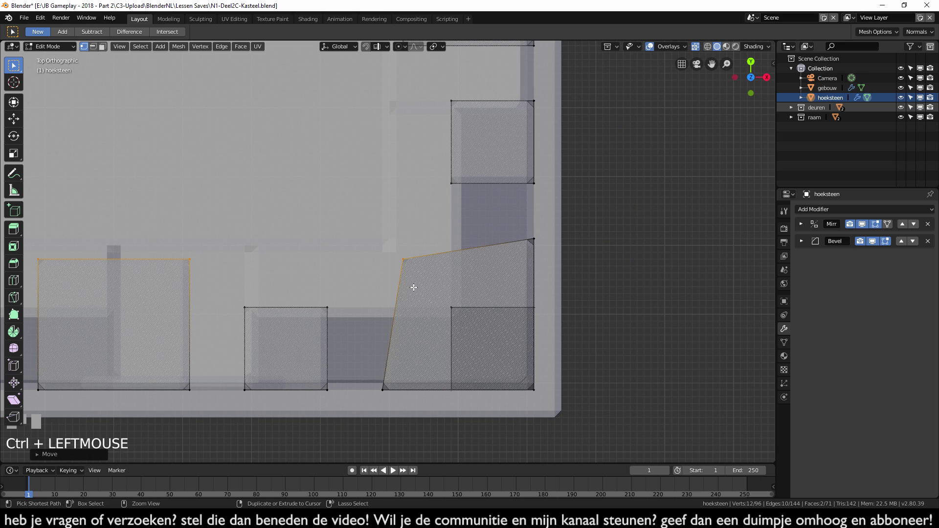
Step: Return to Object Mode, turn off X-ray, and view the castle from the front in perspective
scroll(550, 331, down, 3)
scroll(546, 335, down, 2)
middle_drag(512, 327, 489, 293)
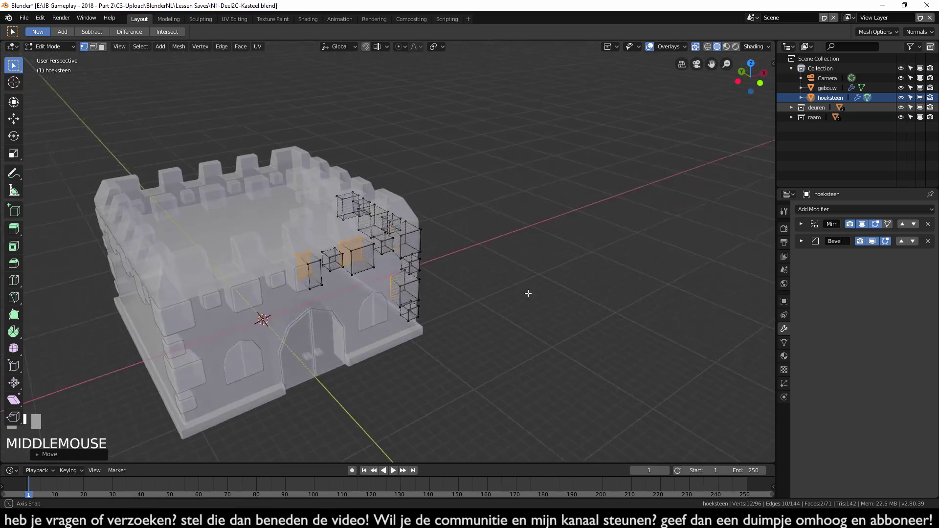
key(Tab)
click(695, 46)
middle_drag(611, 146, 479, 201)
scroll(480, 201, down, 3)
scroll(462, 315, up, 1)
middle_drag(461, 313, 500, 292)
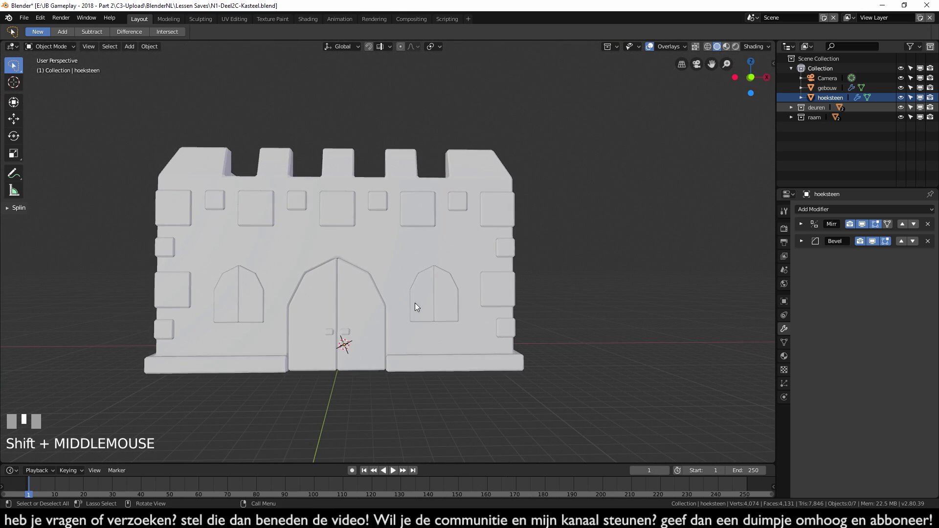
shift+middle_drag(398, 308, 497, 310)
Step: Raise both front windows together 0.5 m along Z, working in wireframe from the front view
click(469, 293)
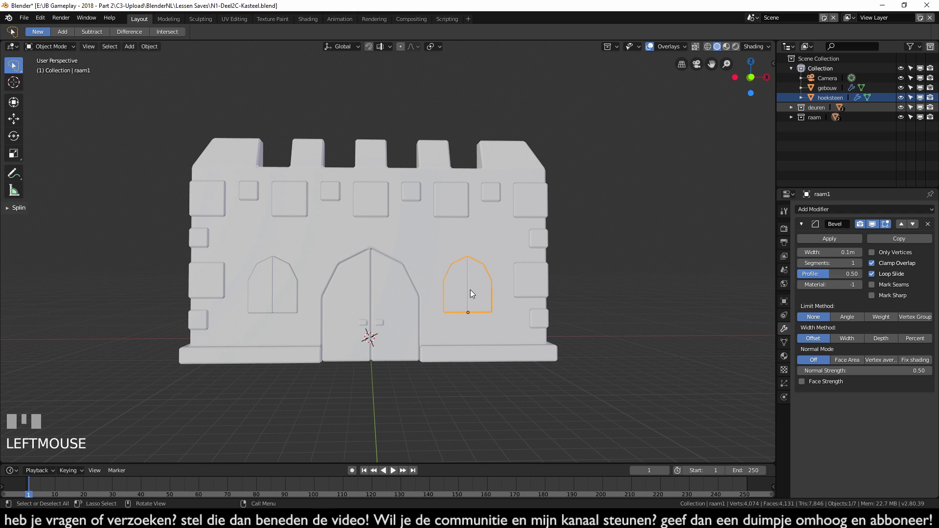
shift+click(275, 284)
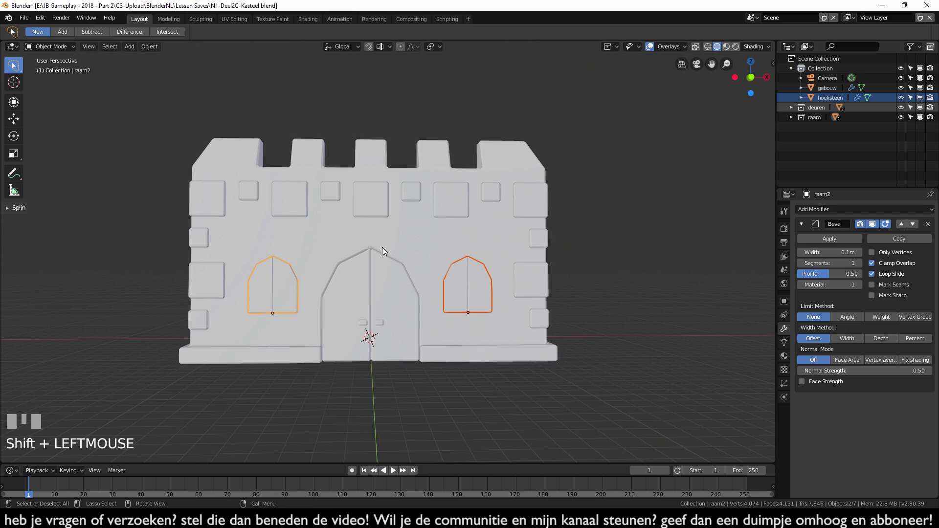
key(KP_1)
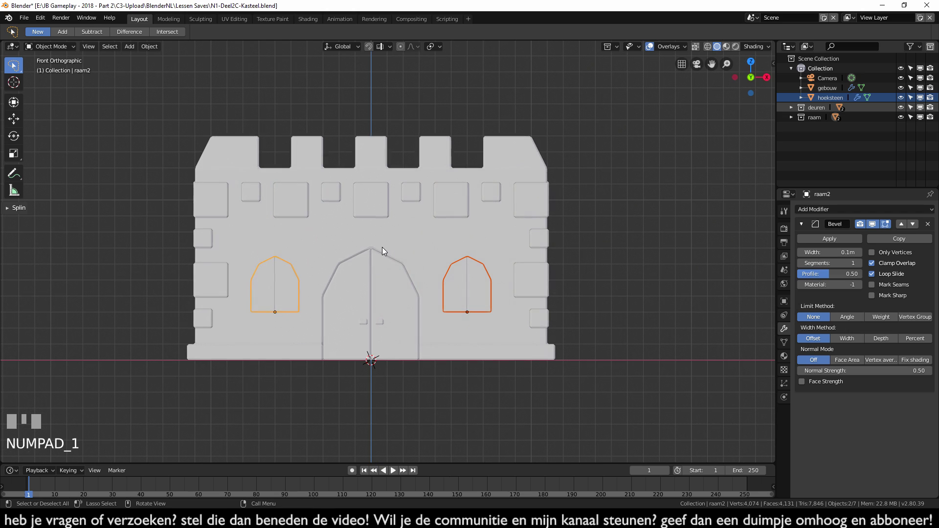
scroll(421, 322, up, 2)
shift+middle_drag(421, 321, 451, 297)
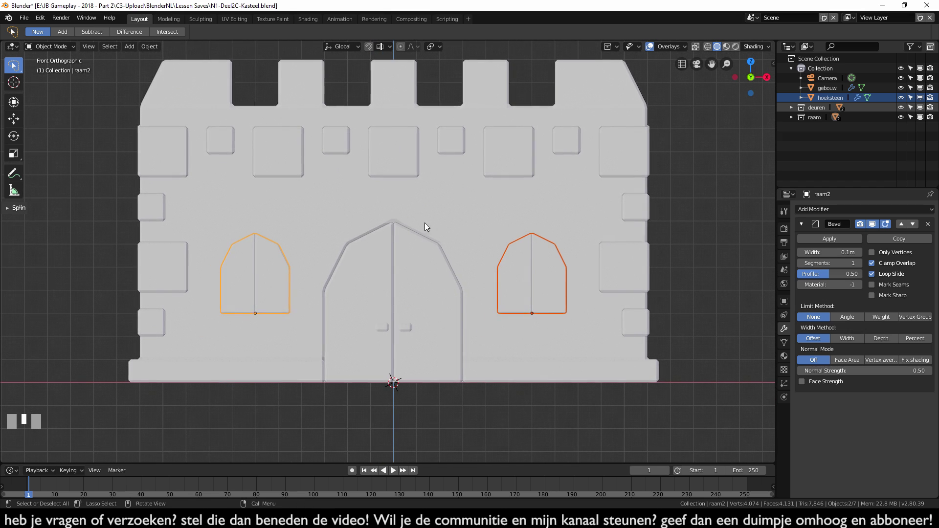
shift+middle_drag(403, 258, 365, 265)
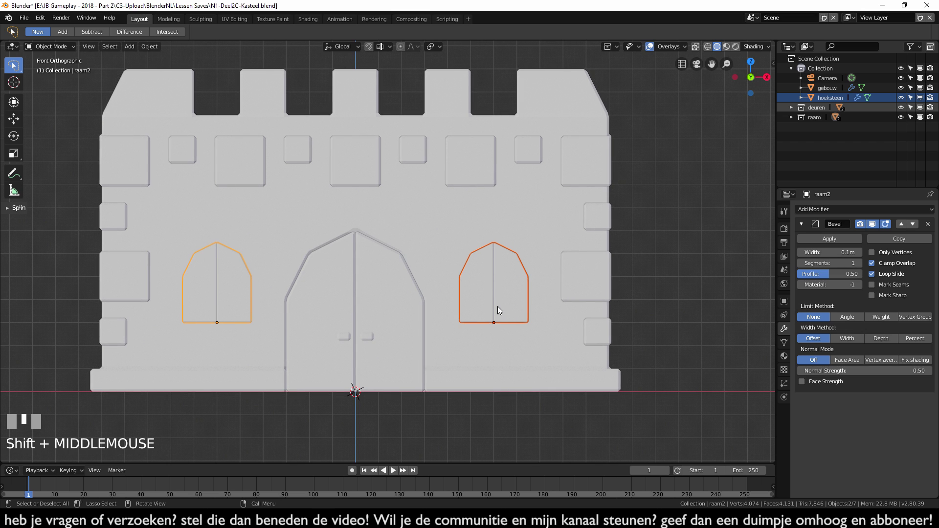
key(z)
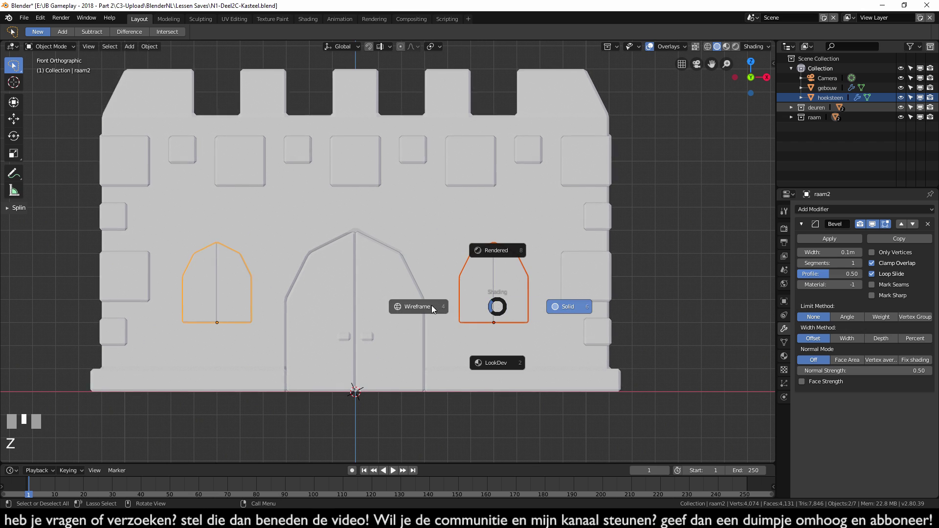
scroll(501, 300, up, 1)
scroll(501, 302, up, 3)
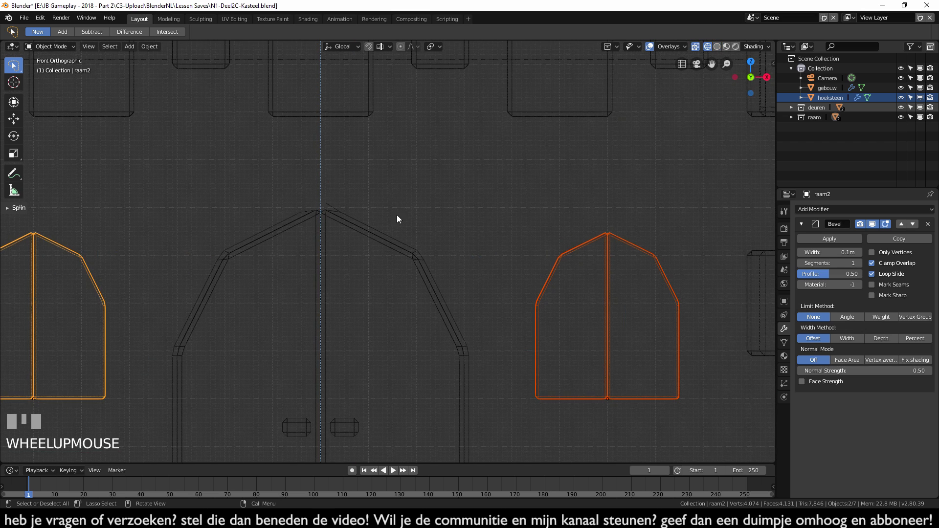
key(g)
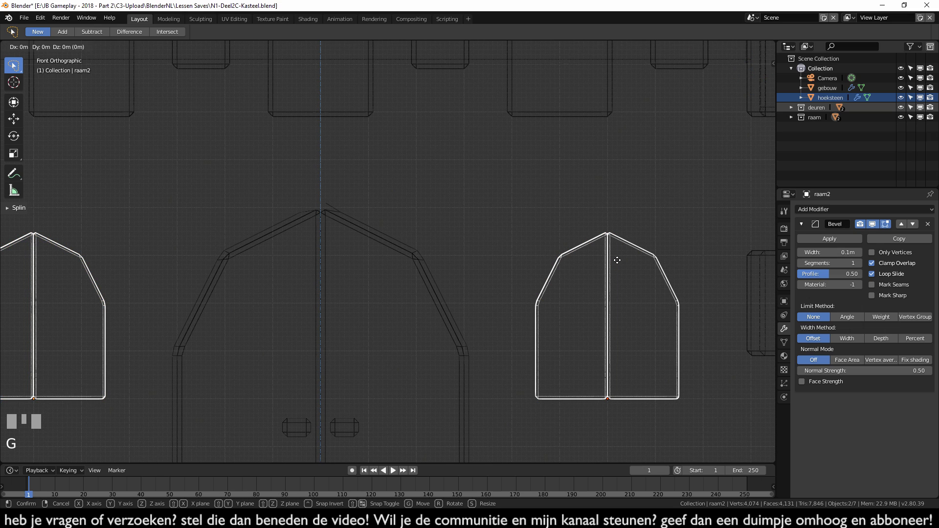
key(z)
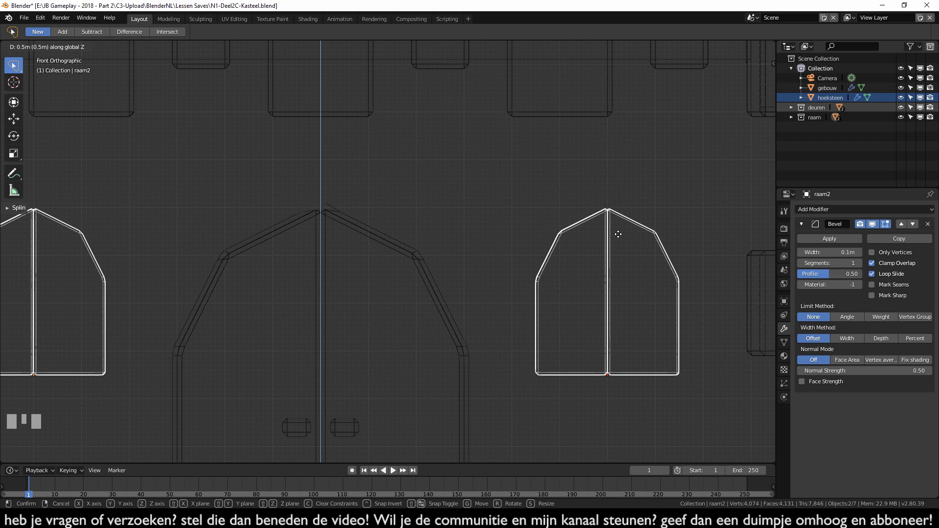
ctrl+click(619, 234)
scroll(553, 327, down, 5)
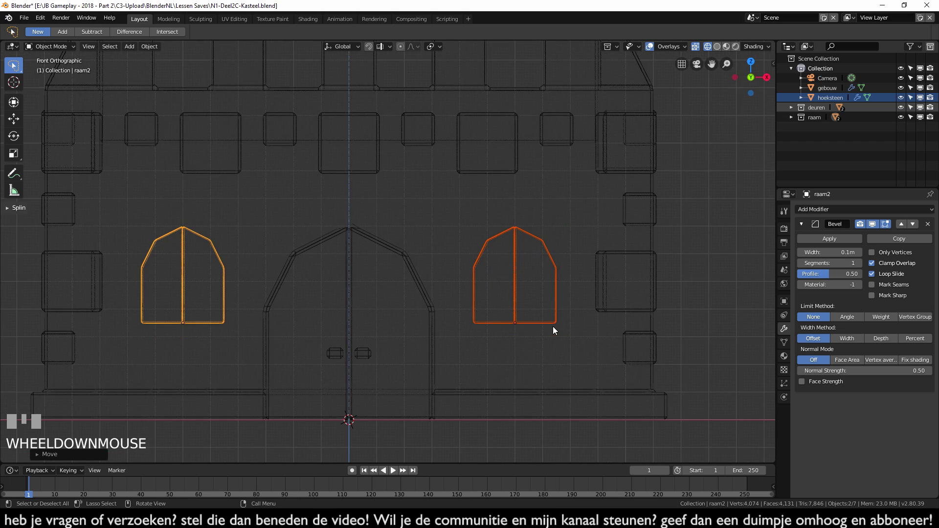
Step: Return to solid shading, deselect everything, and view the castle in perspective from above
key(z)
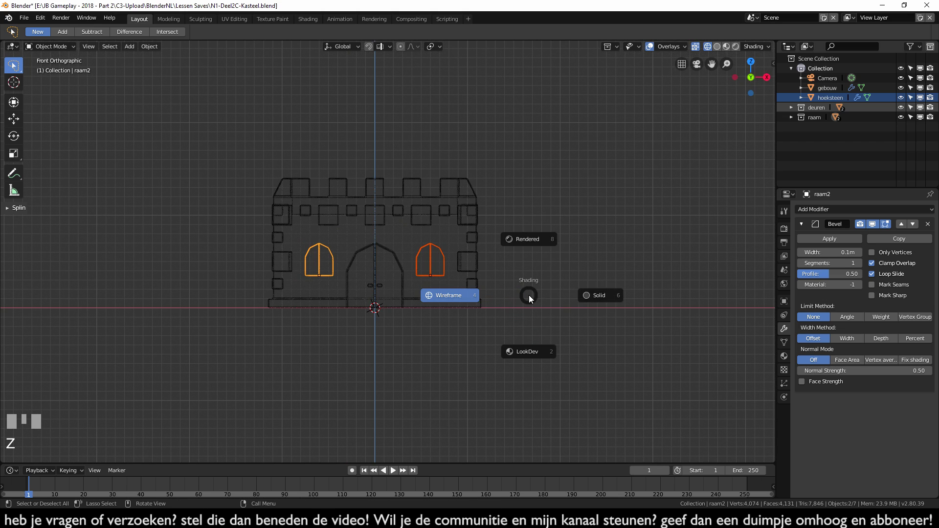
click(606, 292)
click(564, 282)
mouse_move(564, 283)
middle_down()
mouse_move(588, 295)
mouse_move(398, 209)
mouse_move(499, 317)
mouse_move(470, 310)
mouse_move(484, 332)
mouse_move(555, 355)
middle_up()
click(556, 356)
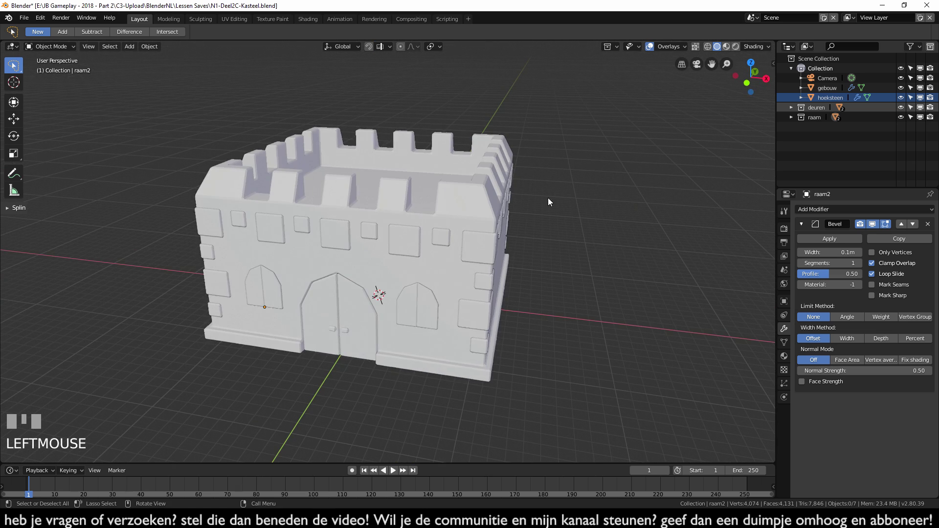
Step: Join the two front windows into a single object
click(421, 308)
shift+click(265, 294)
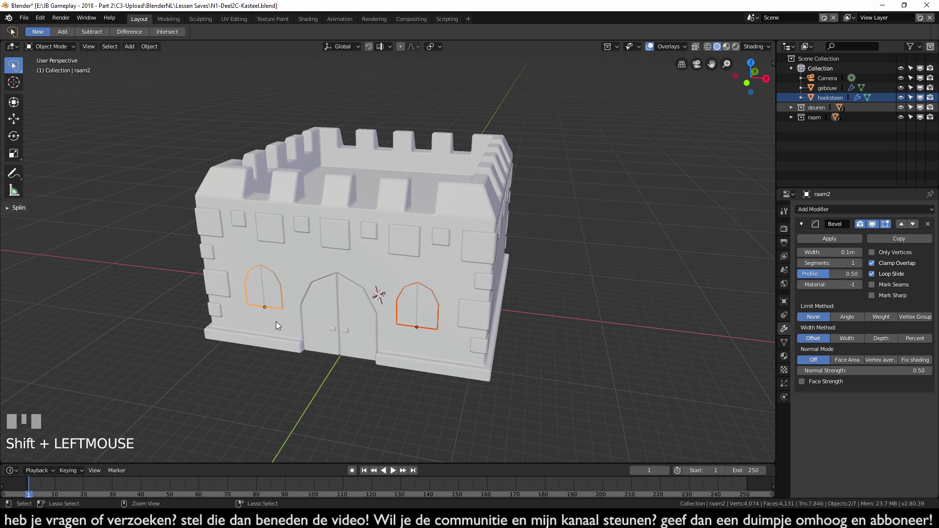
key(ctrl+j)
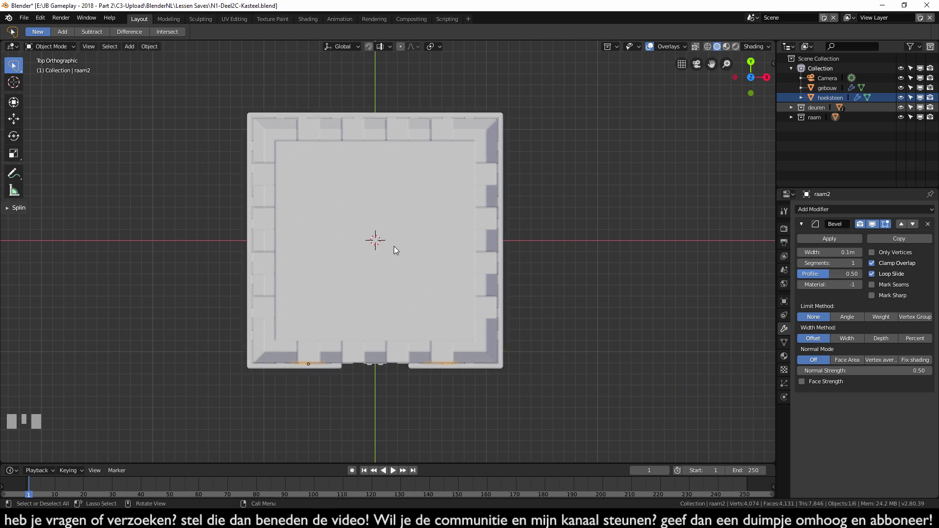
Step: Place the 3D cursor freely beside the castle in top view and snap it back to the world origin
key(shift+s)
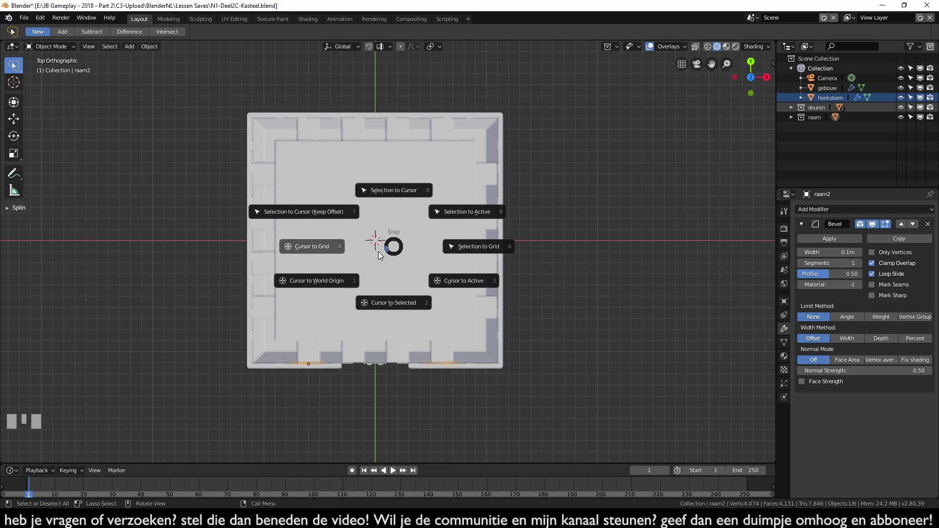
click(318, 281)
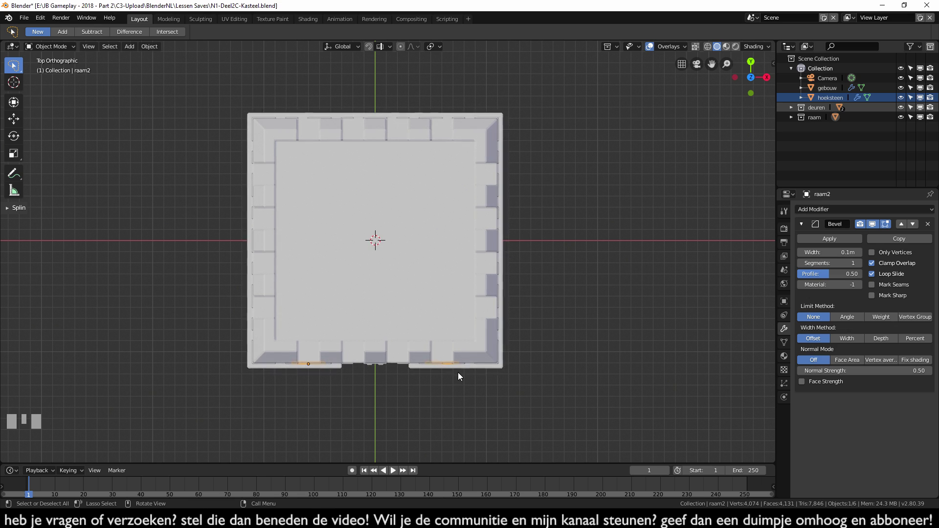
shift+click(661, 266)
shift+right_drag(661, 266, 634, 312)
shift+right_click(629, 276)
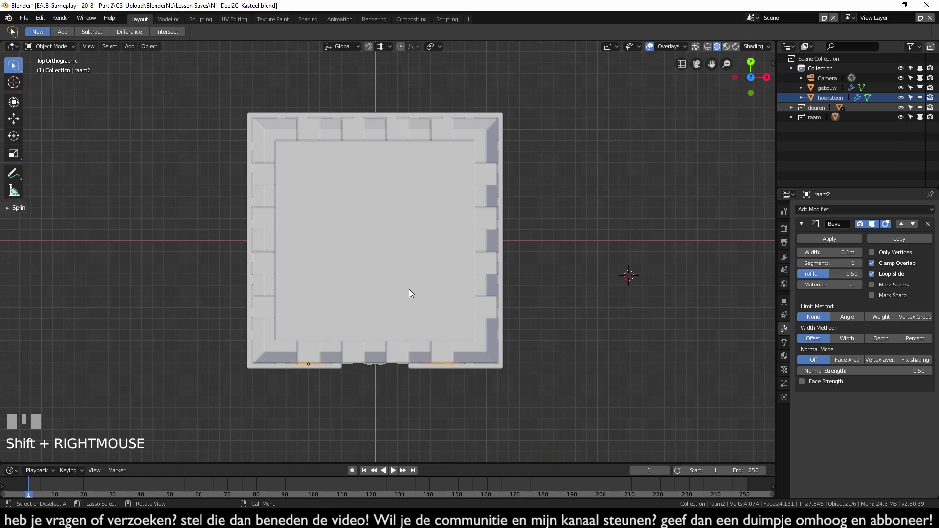
key(shift+s)
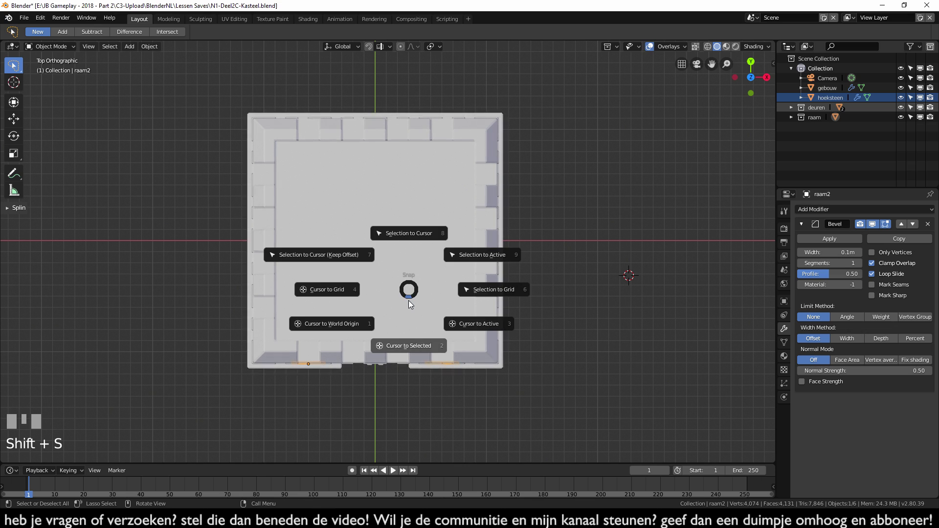
click(336, 325)
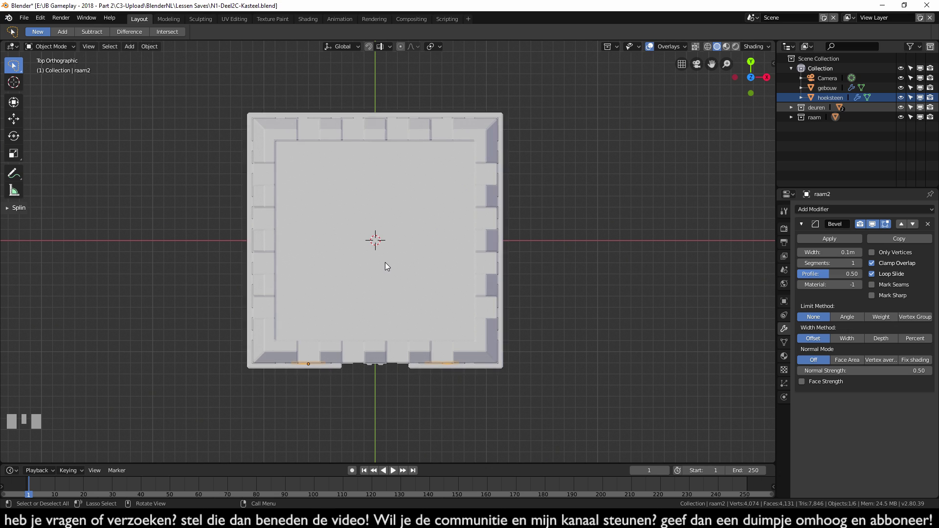
Step: Snap the joined window object to the 3D cursor and, in Edit Mode, move its whole mesh back to the front wall from top view
key(shift+s)
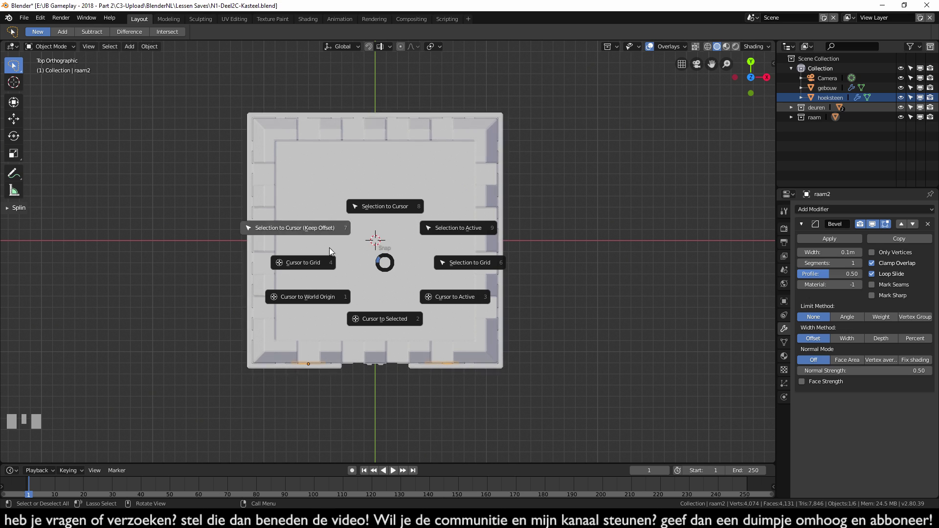
click(310, 230)
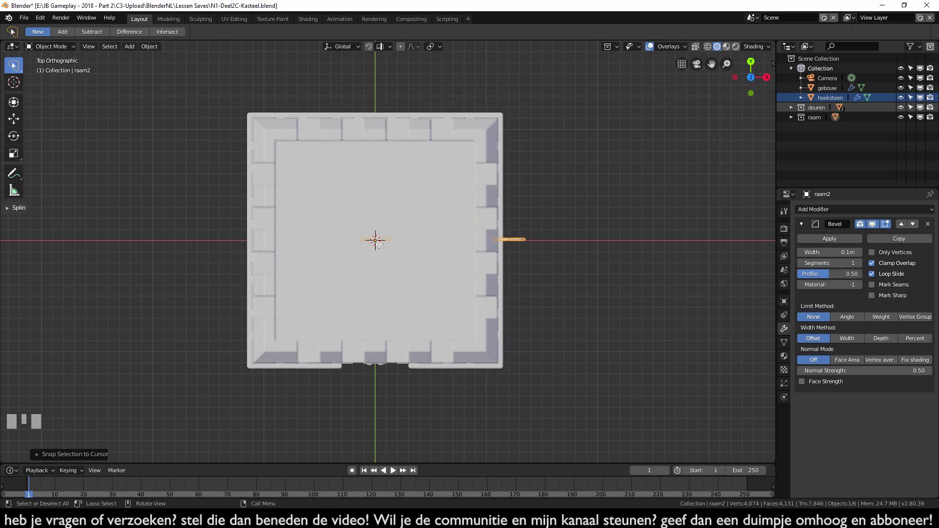
key(Tab)
key(a)
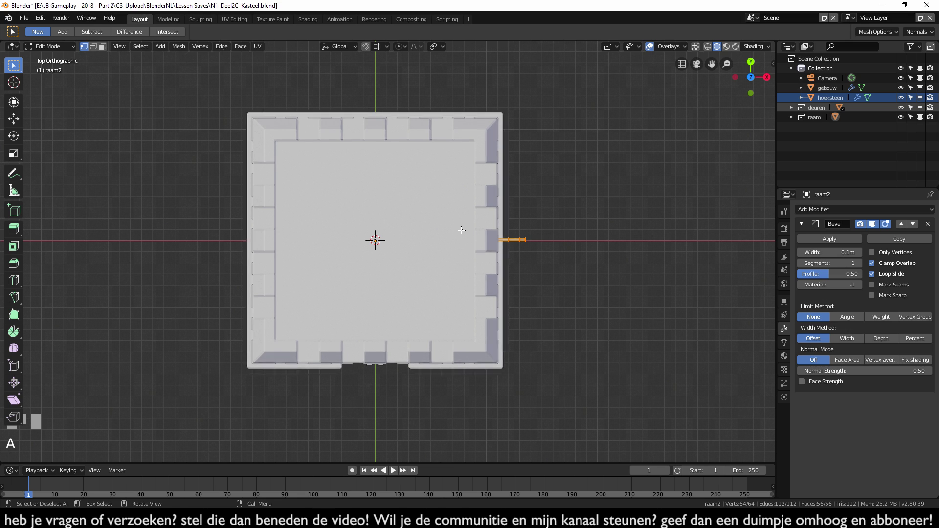
key(g)
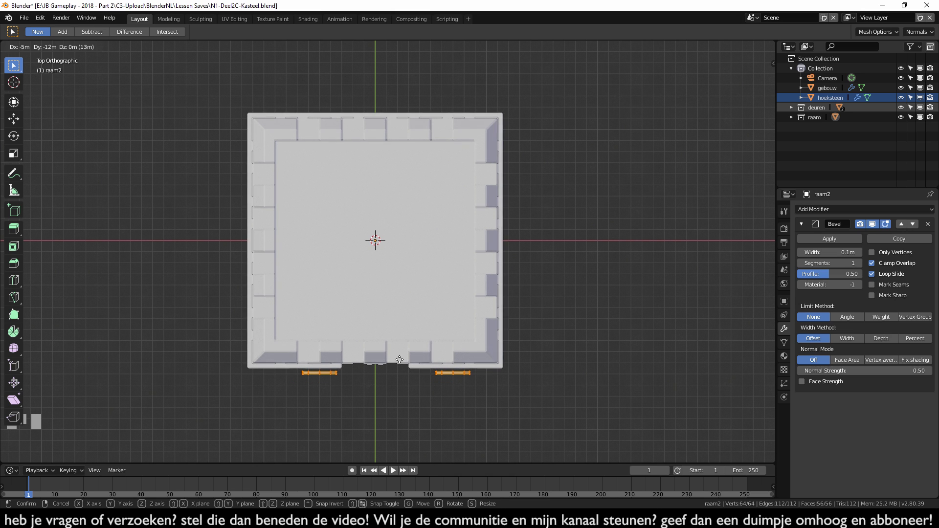
ctrl+click(399, 367)
middle_drag(400, 367, 532, 290)
Step: Raise both front windows along Z in wireframe front view until their tops line up with the door's peak
key(KP_1)
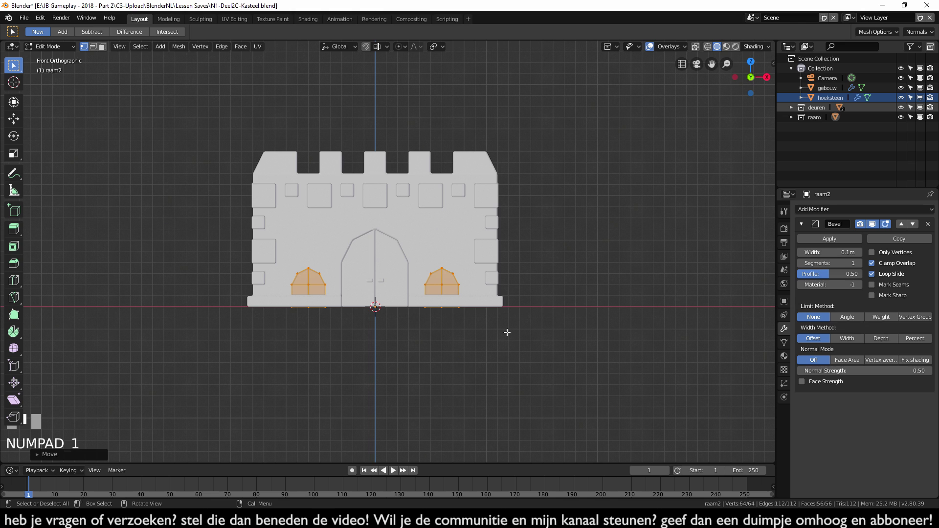
scroll(506, 333, up, 2)
key(g)
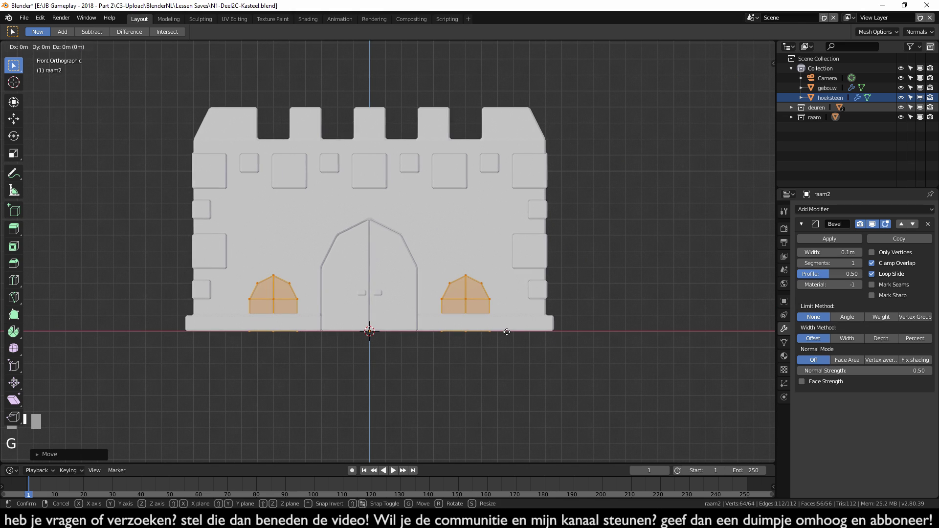
click(505, 279)
scroll(505, 279, up, 2)
key(z)
click(430, 281)
scroll(597, 274, up, 2)
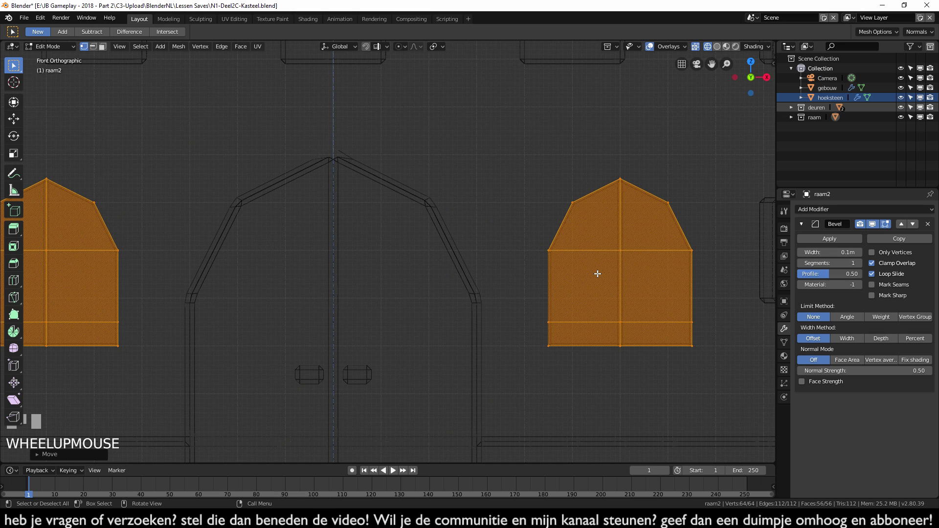
key(g)
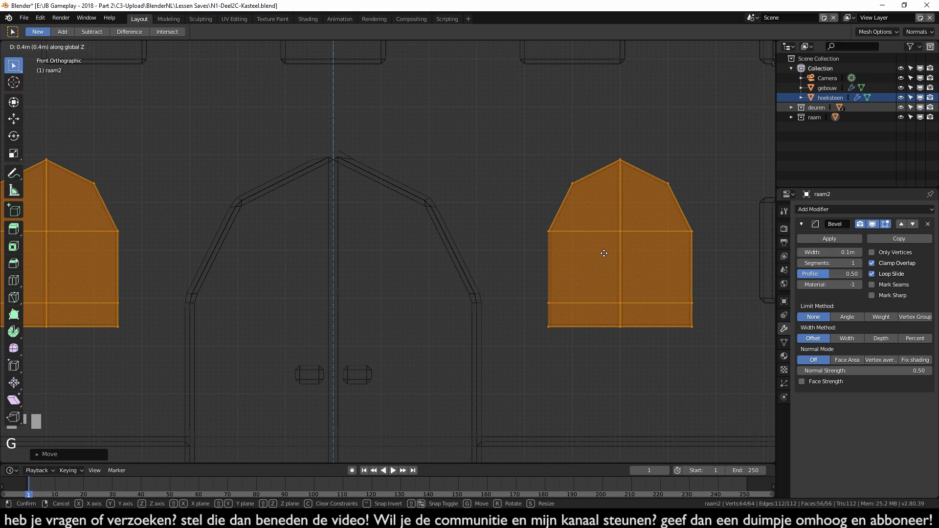
click(607, 254)
scroll(611, 274, down, 4)
scroll(610, 273, down, 3)
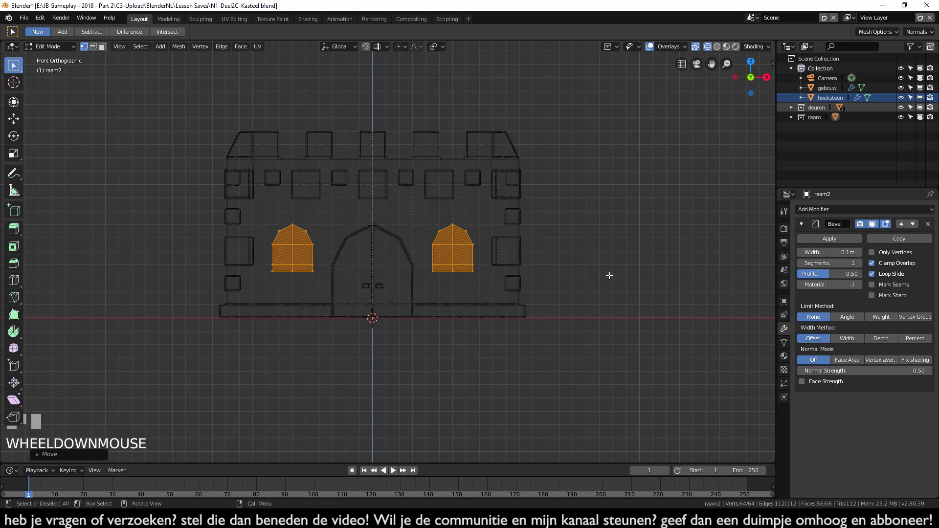
Step: Shift both front windows outward along Y from the right side view, with snapping, to fit the front wall
middle_drag(609, 276, 576, 294)
key(KP_3)
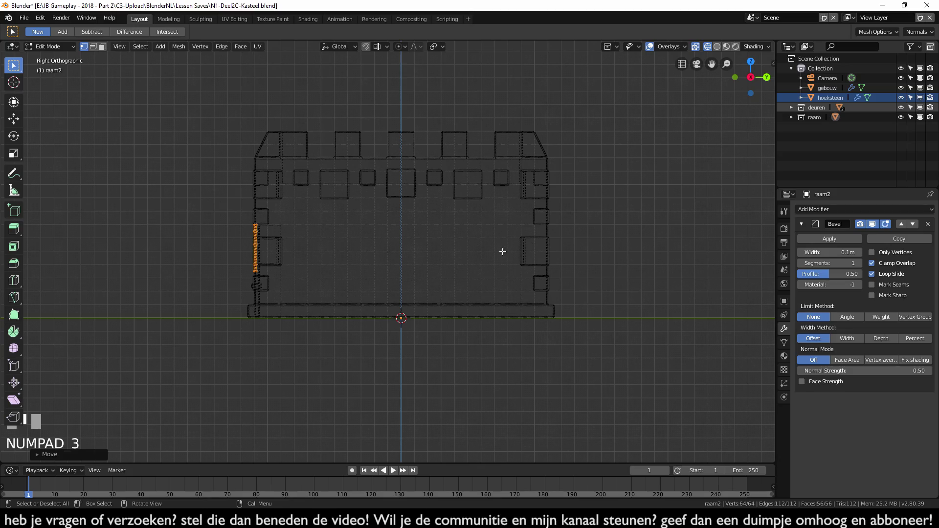
shift+middle_drag(503, 251, 494, 280)
scroll(340, 308, up, 4)
shift+middle_drag(340, 308, 528, 259)
scroll(408, 335, up, 2)
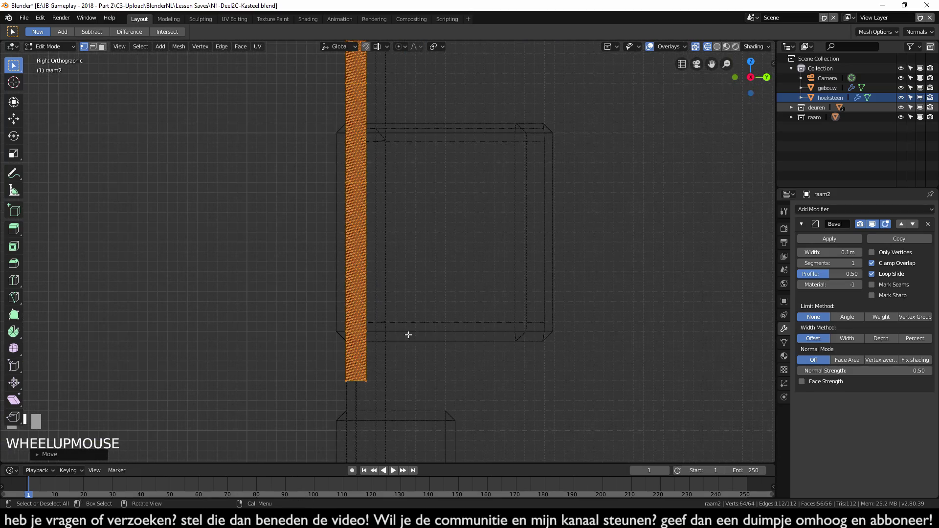
scroll(397, 361, down, 1)
middle_drag(410, 272, 429, 292)
key(KP_3)
key(g)
key(y)
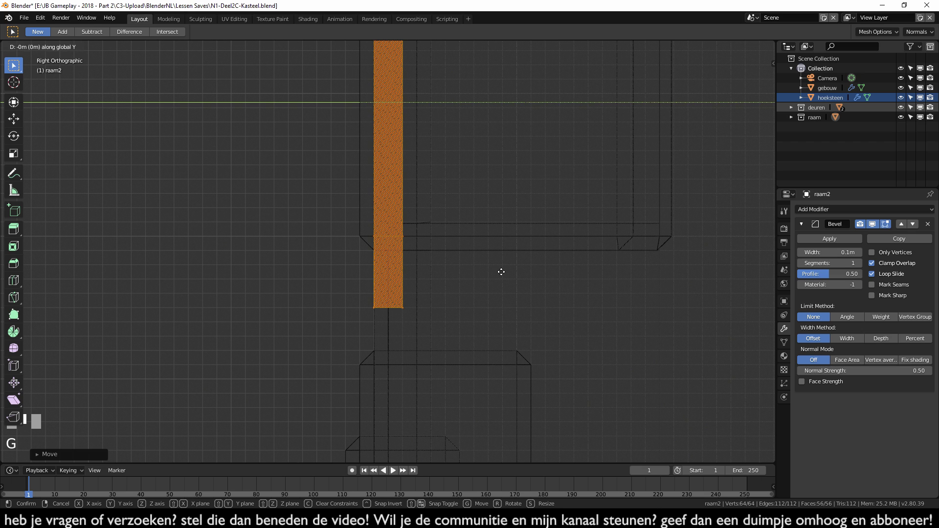
ctrl+click(493, 272)
scroll(494, 273, down, 5)
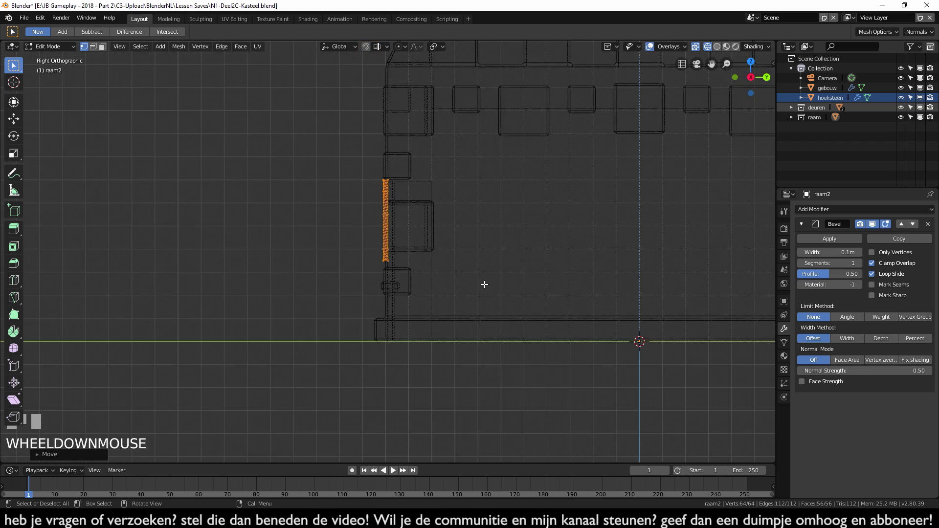
Step: Return to Object Mode and solid shading with the castle in perspective view
middle_drag(486, 277, 533, 300)
middle_drag(371, 269, 643, 326)
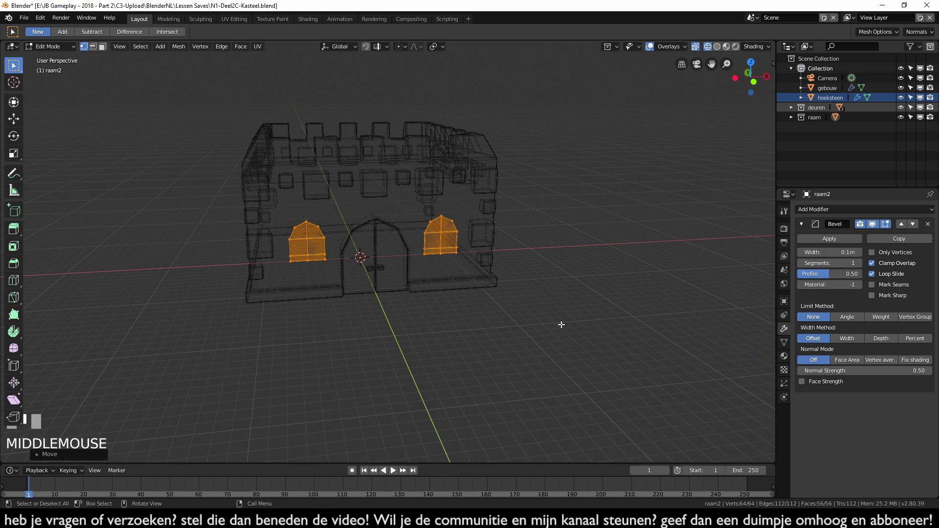
middle_drag(561, 324, 524, 345)
key(Tab)
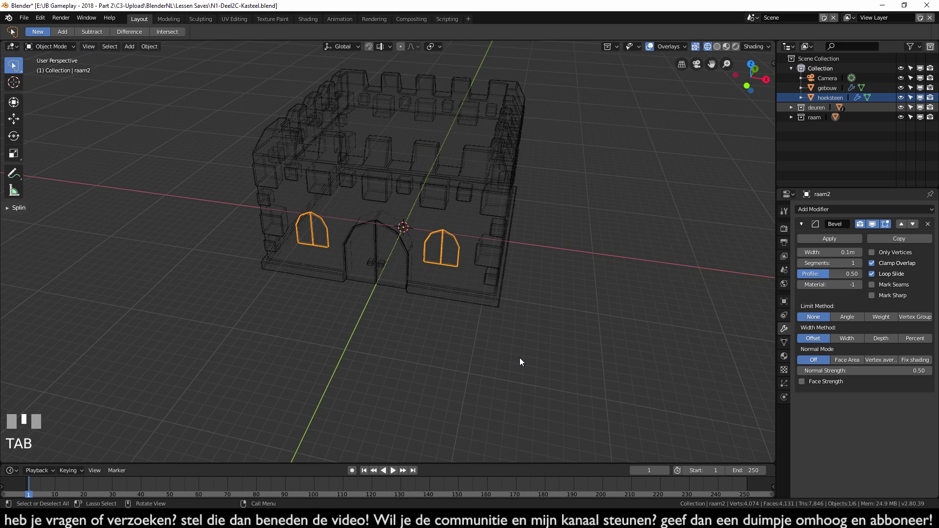
key(z)
click(606, 355)
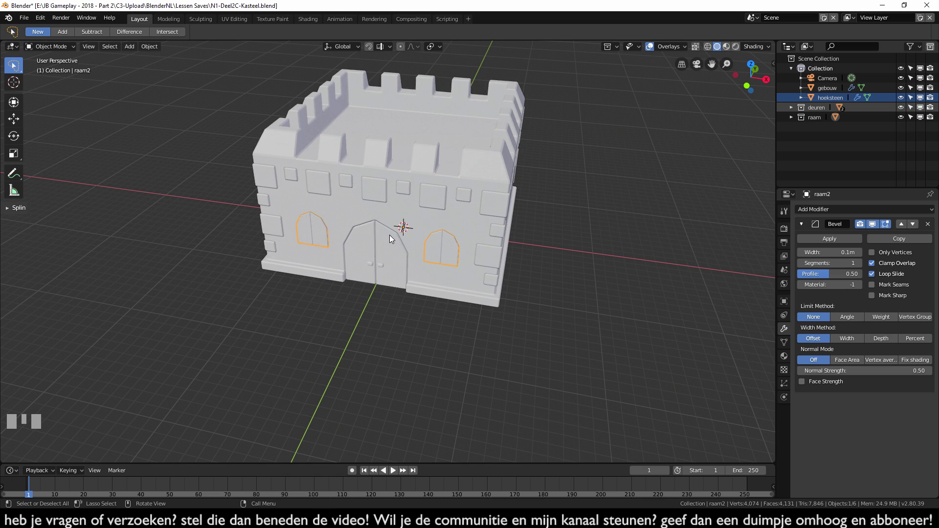
Step: Duplicate the front windows in place and rotate the copy 180° around Z onto the back wall
middle_drag(406, 239, 576, 373)
key(KP_7)
shift+middle_drag(397, 306, 438, 390)
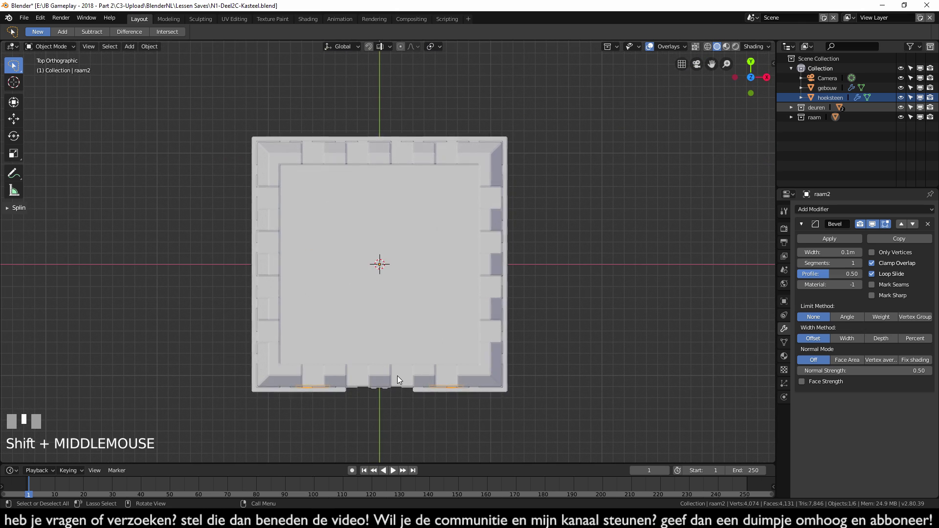
key(shift+d)
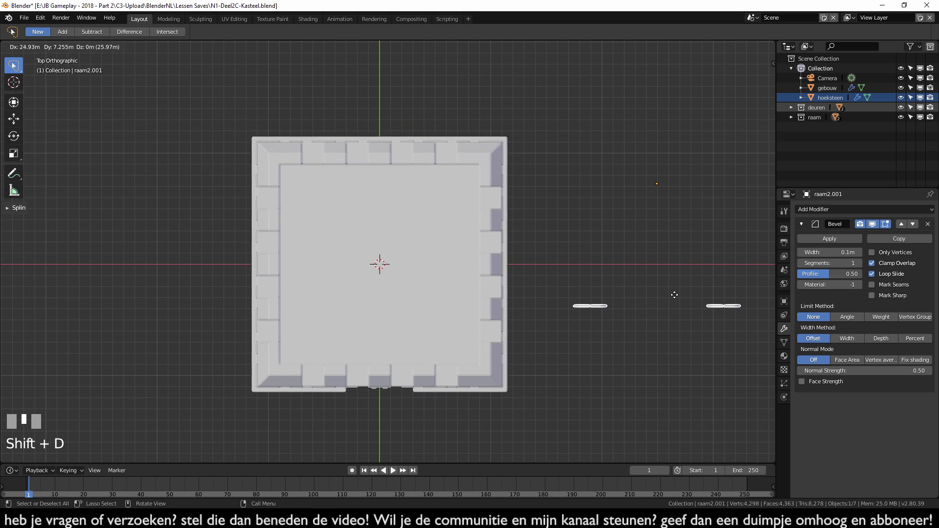
key(Escape)
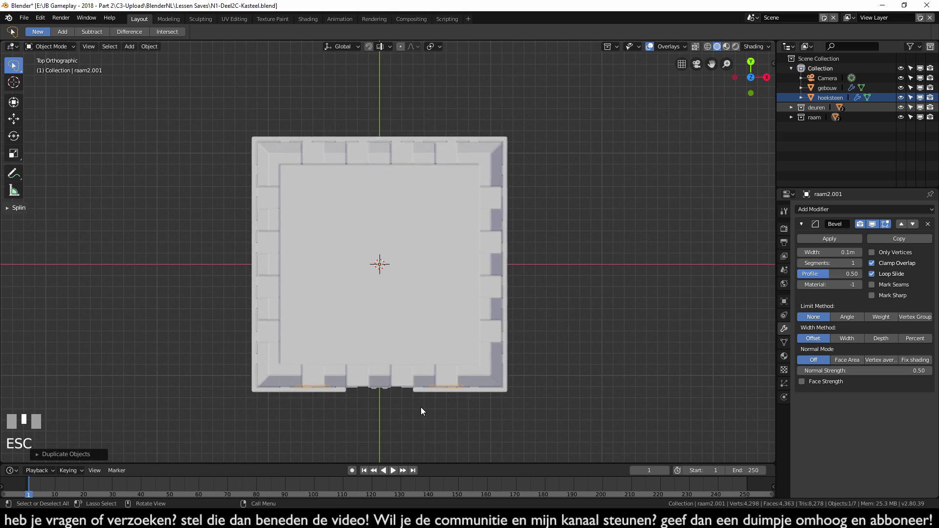
key(r)
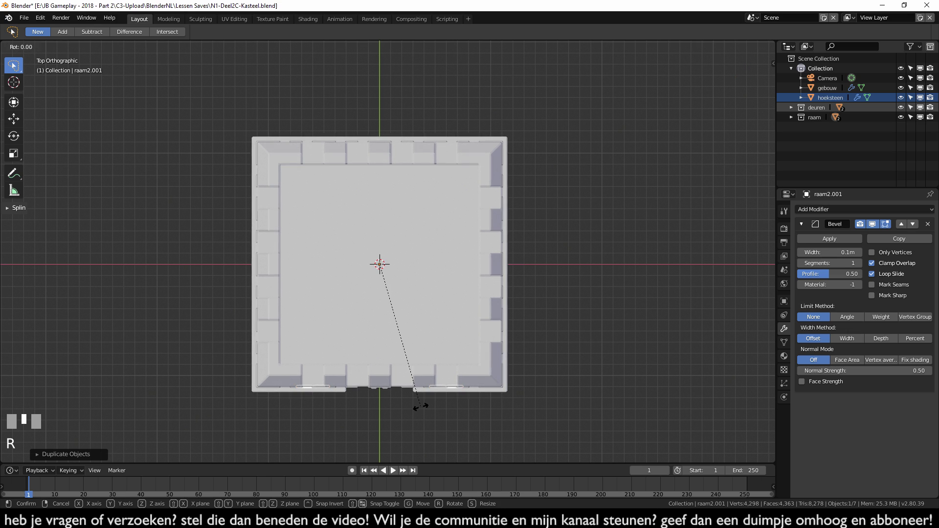
key(z)
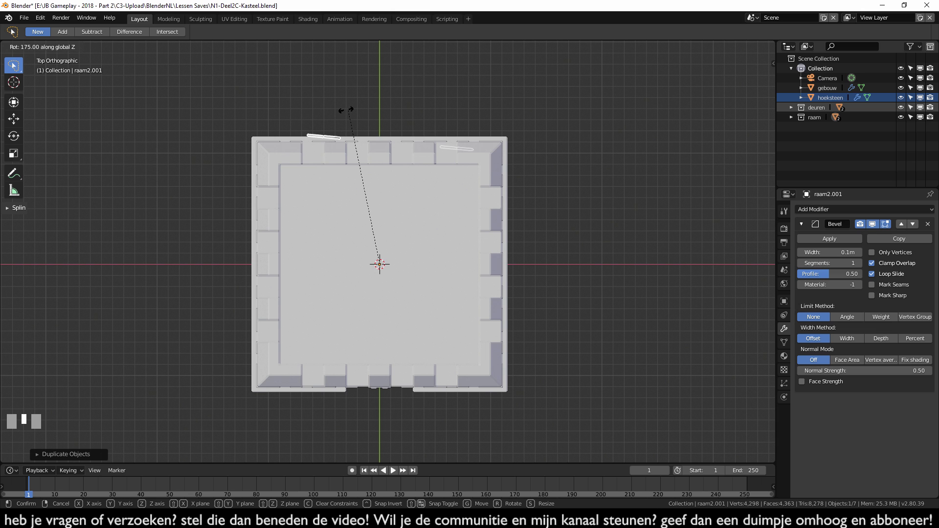
ctrl+click(331, 113)
middle_drag(483, 330, 462, 242)
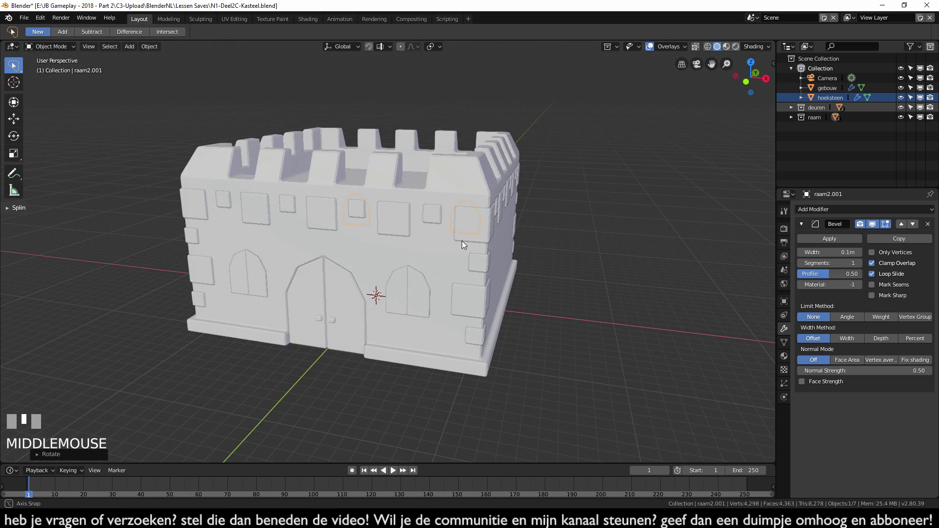
Step: Duplicate the front and back windows together in place and rotate the copies -90° around Z onto the side walls
shift+click(403, 287)
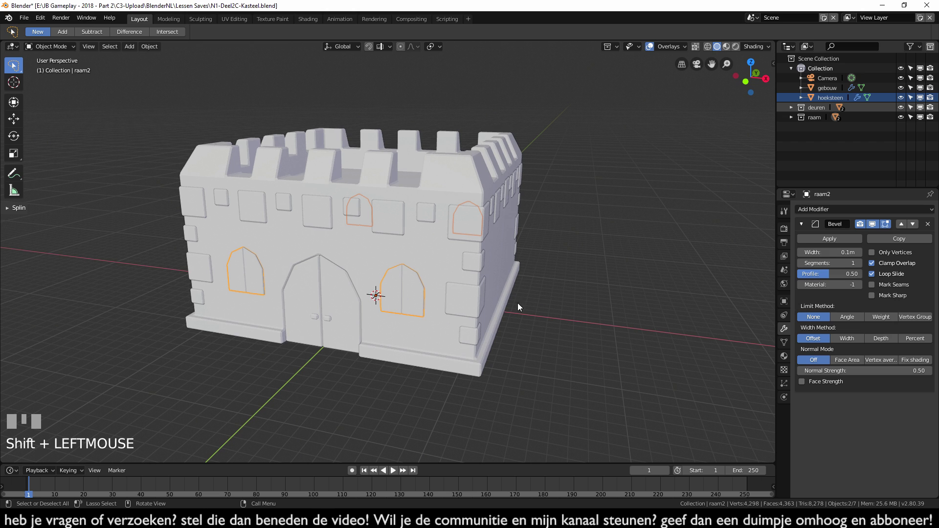
key(KP_7)
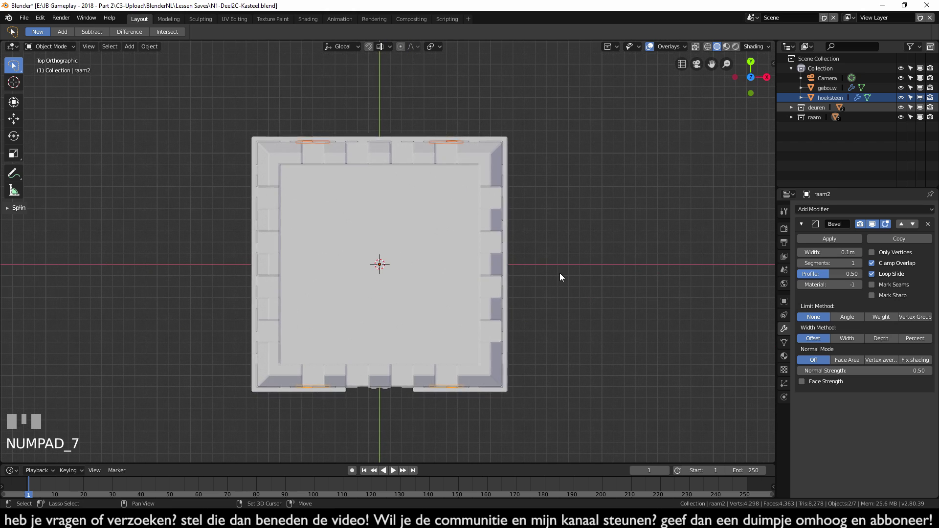
key(shift+d)
key(Escape)
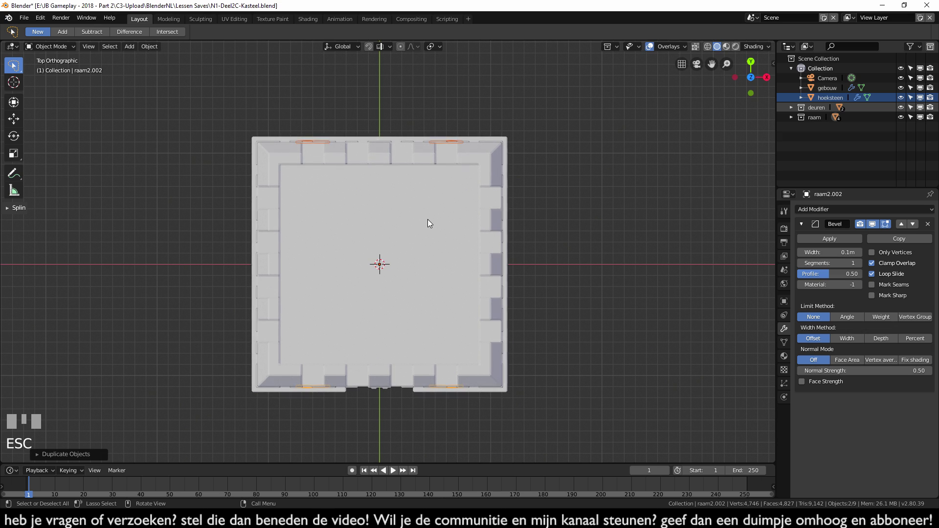
key(r)
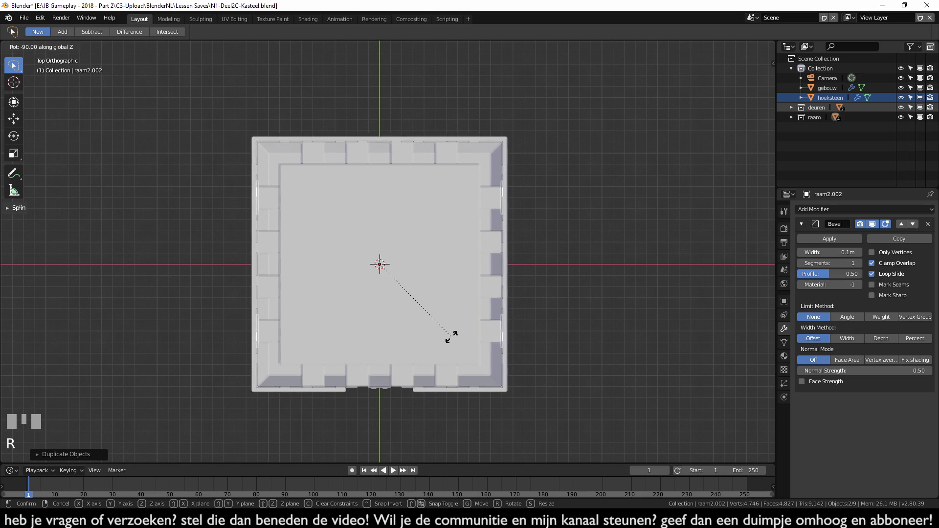
ctrl+click(447, 337)
middle_drag(503, 373, 496, 218)
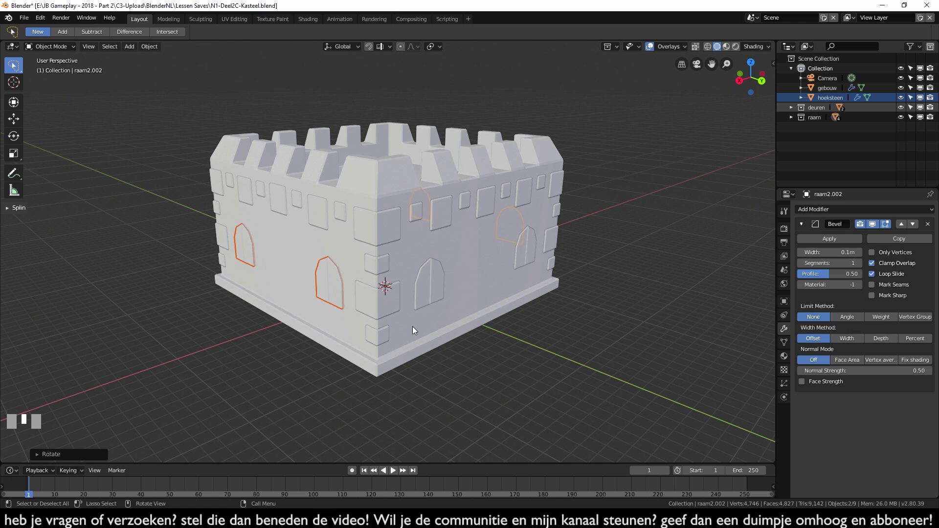
Step: Join the windows of all four walls into a single object, with the front windows as the active object
shift+click(433, 281)
middle_drag(433, 283, 531, 287)
shift+click(300, 283)
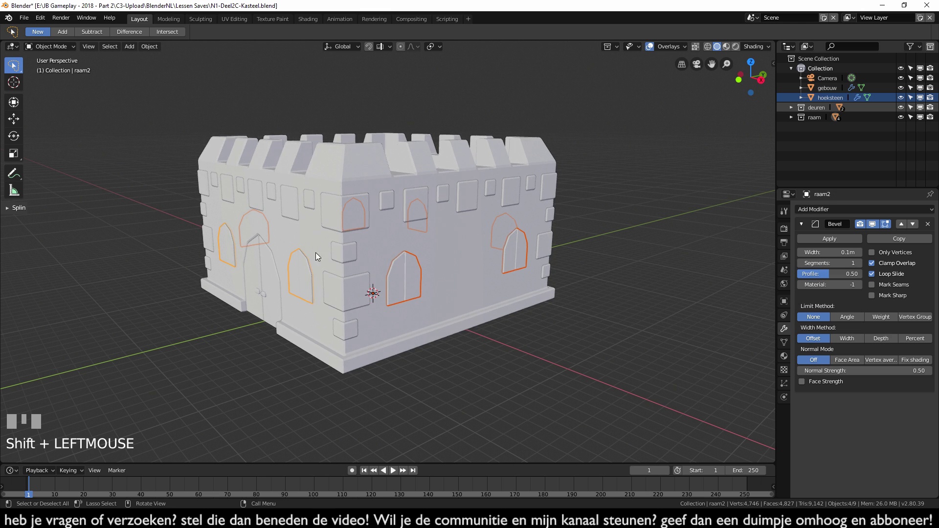
middle_drag(457, 329, 596, 341)
middle_drag(530, 345, 349, 390)
key(ctrl+j)
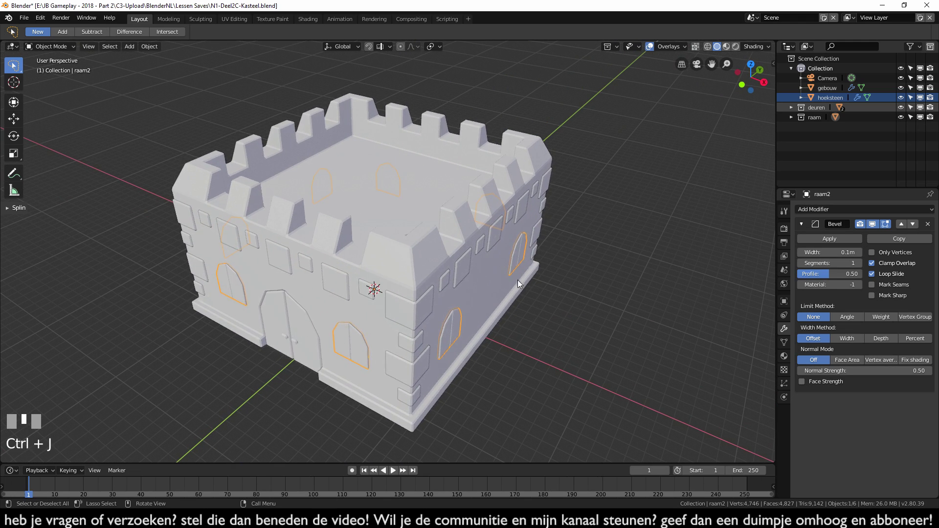
Step: Enter Edit Mode on the joined windows, deselect all vertices, and turn on X-ray in front view
key(Tab)
middle_drag(519, 278, 508, 367)
click(543, 387)
key(KP_1)
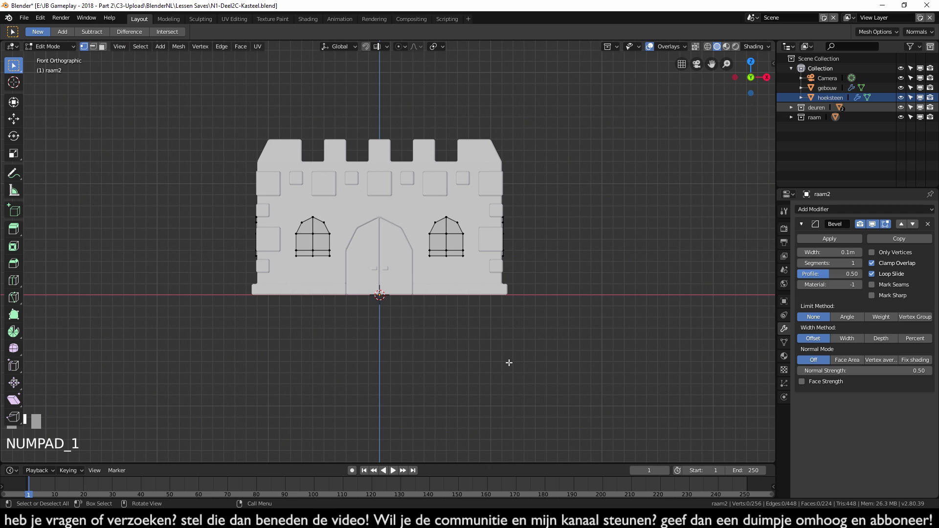
shift+middle_drag(526, 363, 492, 337)
shift+scroll(483, 371, down, 2)
scroll(484, 377, up, 4)
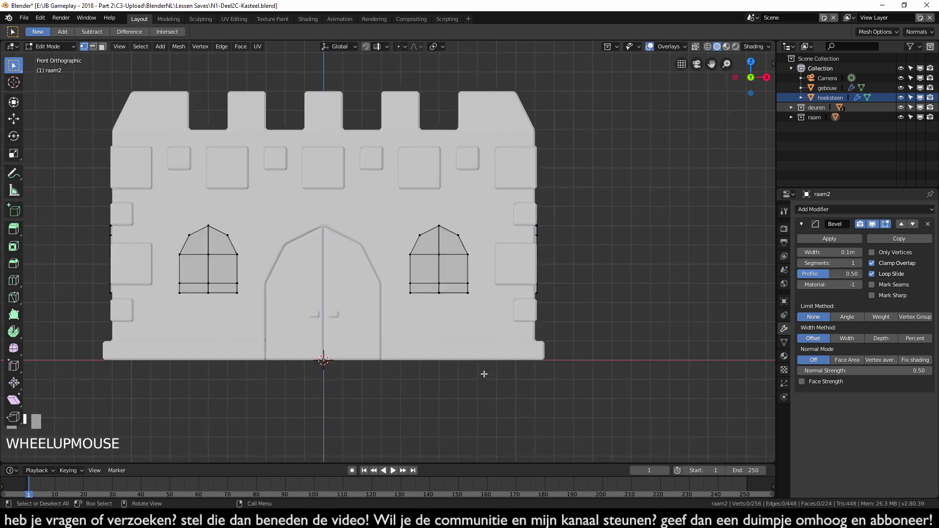
click(695, 46)
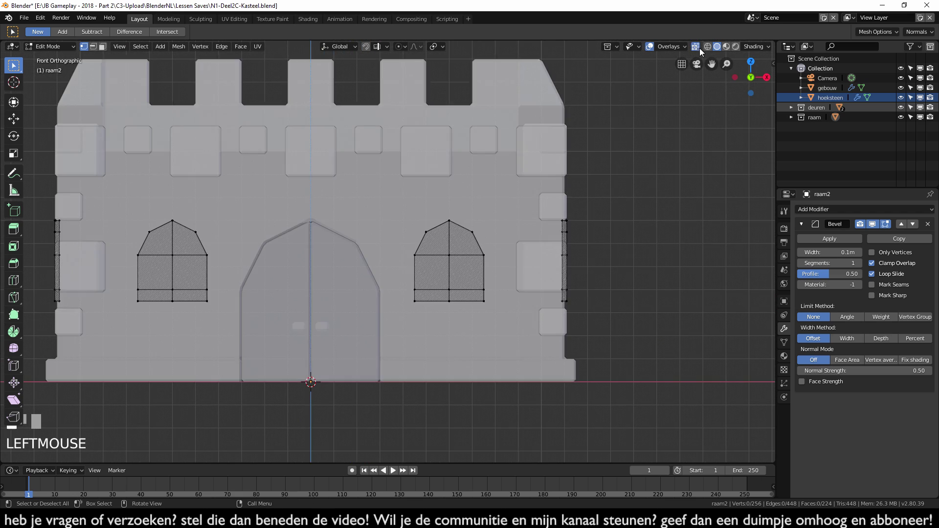
Step: Select only the back wall's window on the +X side, keeping the matching front window out of the selection
drag(370, 188, 495, 392)
middle_drag(496, 392, 334, 344)
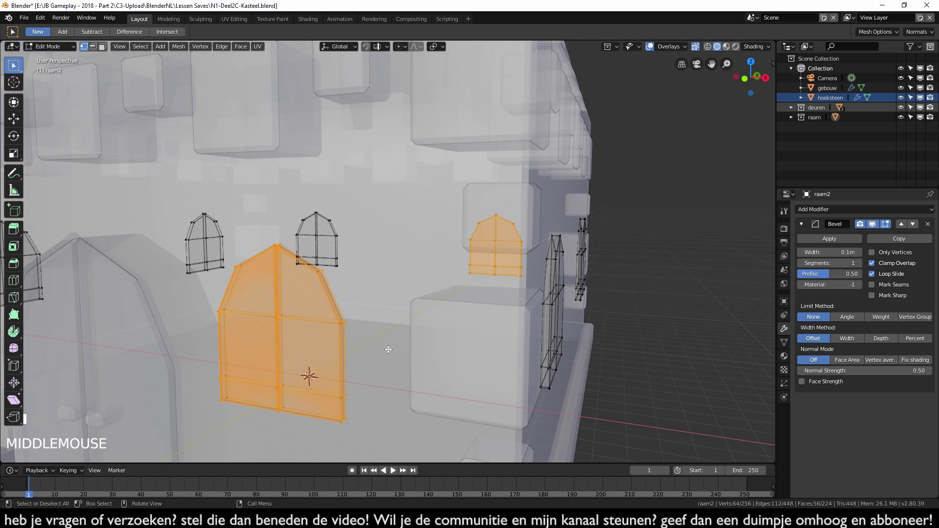
scroll(388, 350, down, 2)
key(b)
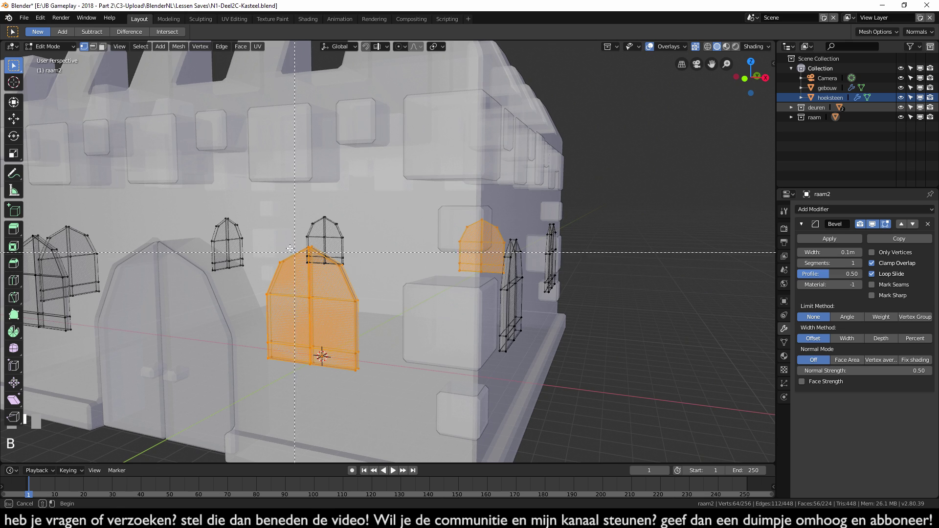
middle_drag(260, 233, 372, 390)
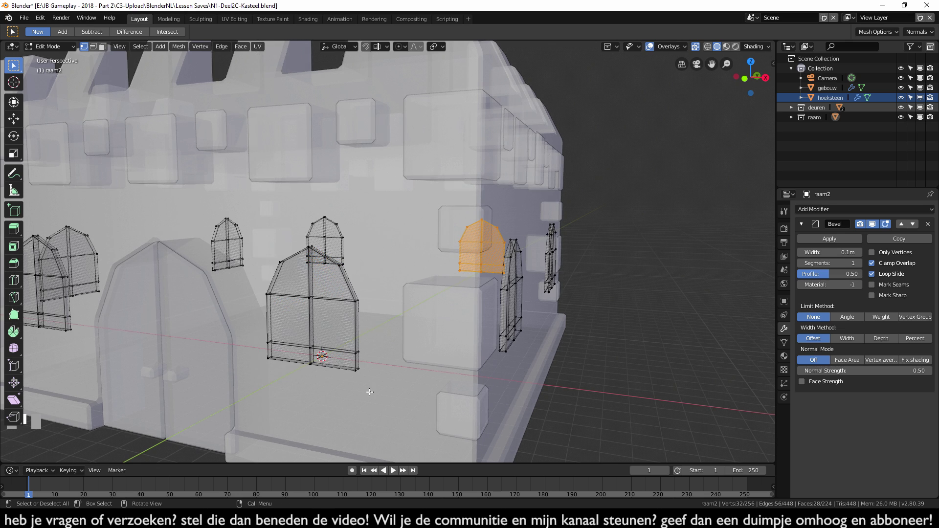
key(KP_1)
shift+middle_drag(370, 392, 576, 384)
scroll(570, 343, up, 1)
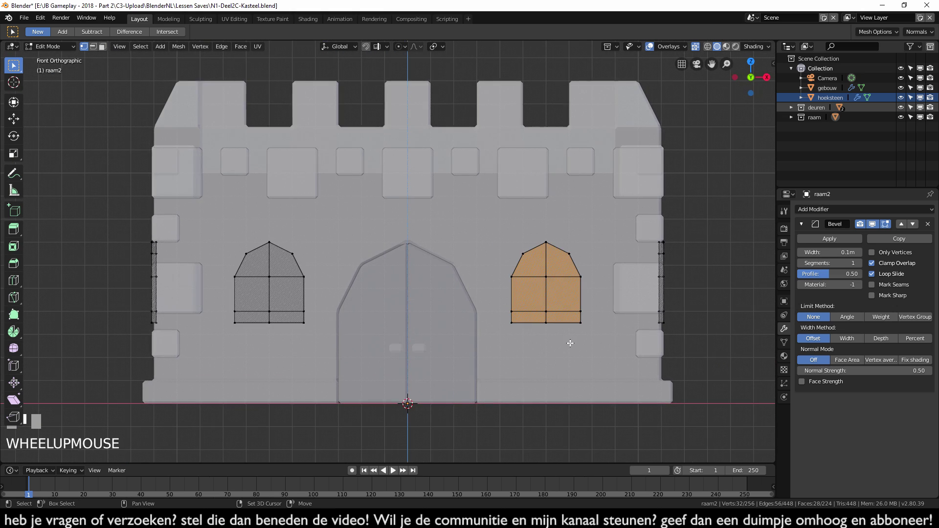
Step: Duplicate the selected window along X to the centre of the back wall, and return to Object Mode with X-ray off
key(shift+d)
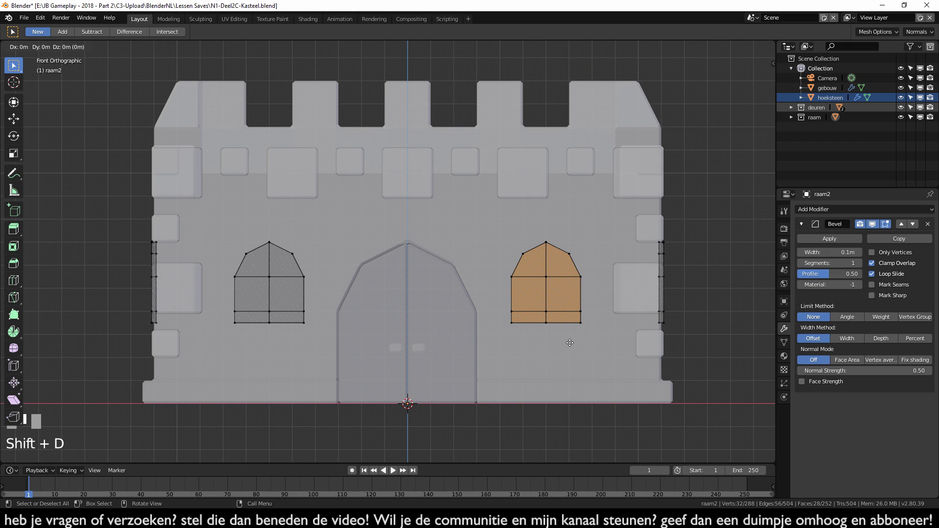
key(x)
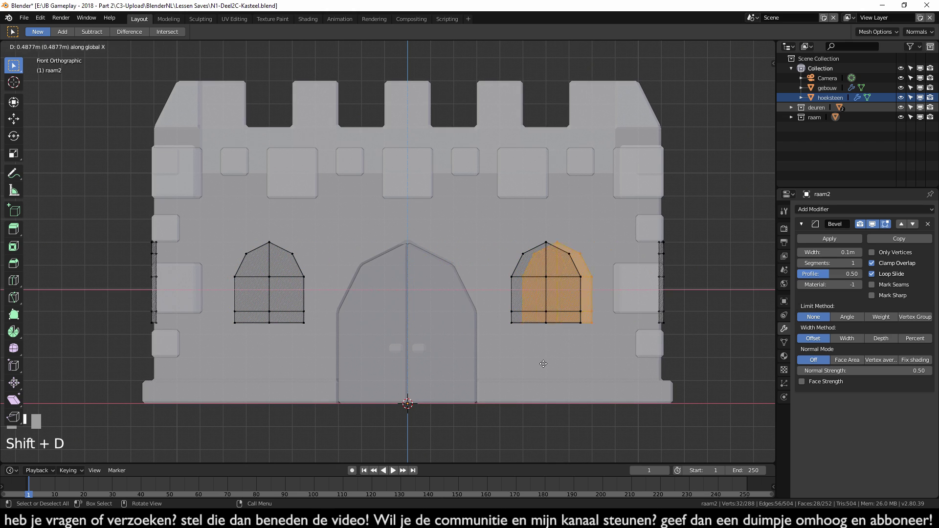
key(ctrl)
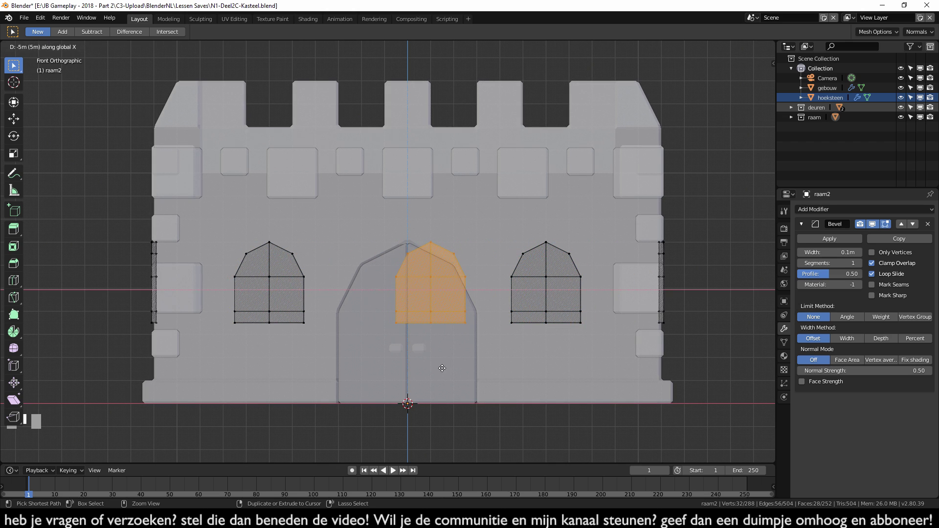
ctrl+click(429, 369)
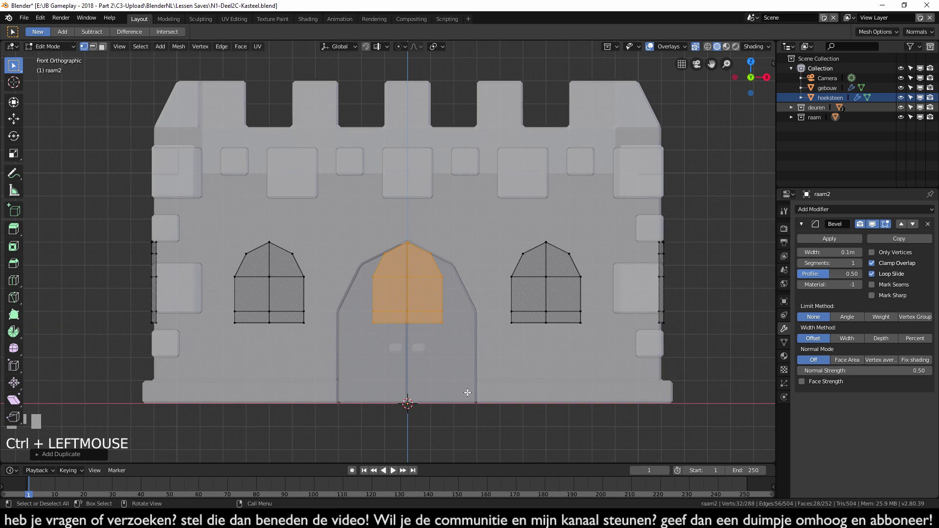
key(Tab)
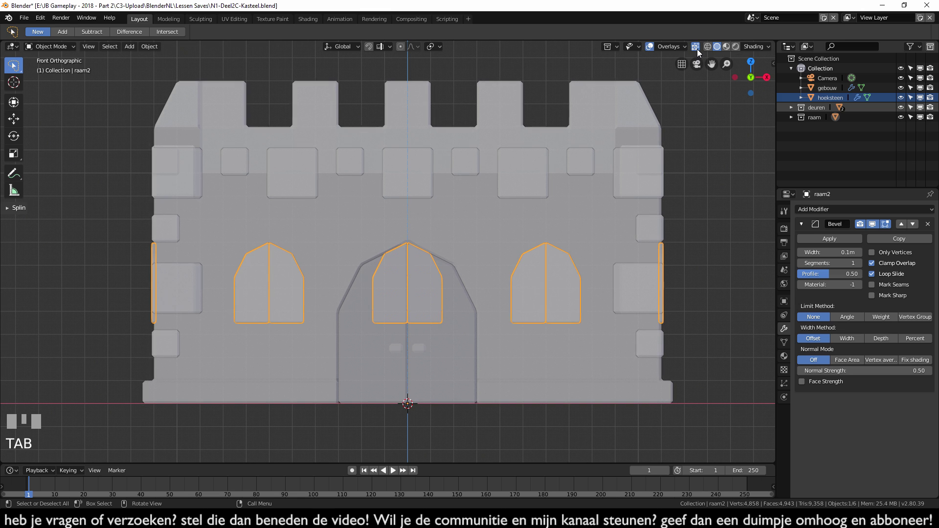
click(696, 48)
scroll(641, 235, down, 3)
click(711, 295)
middle_drag(711, 295, 541, 280)
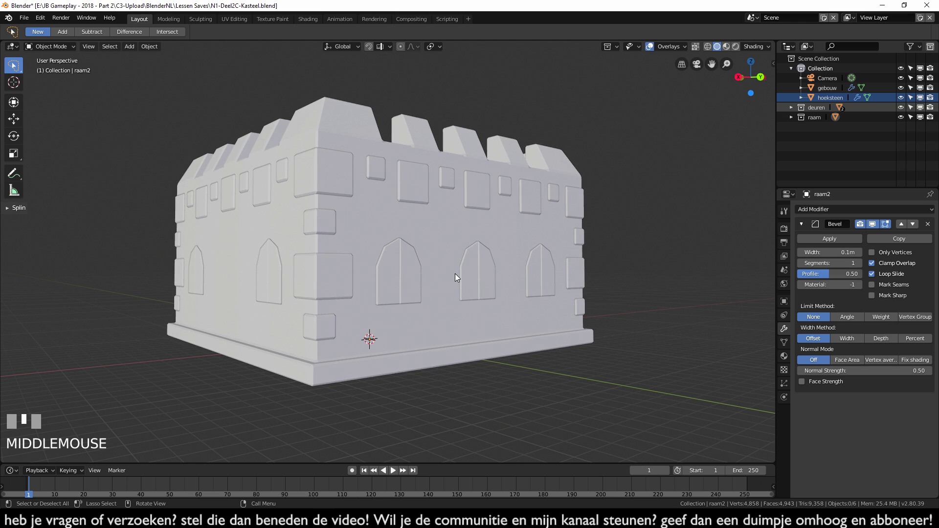
middle_drag(457, 276, 291, 274)
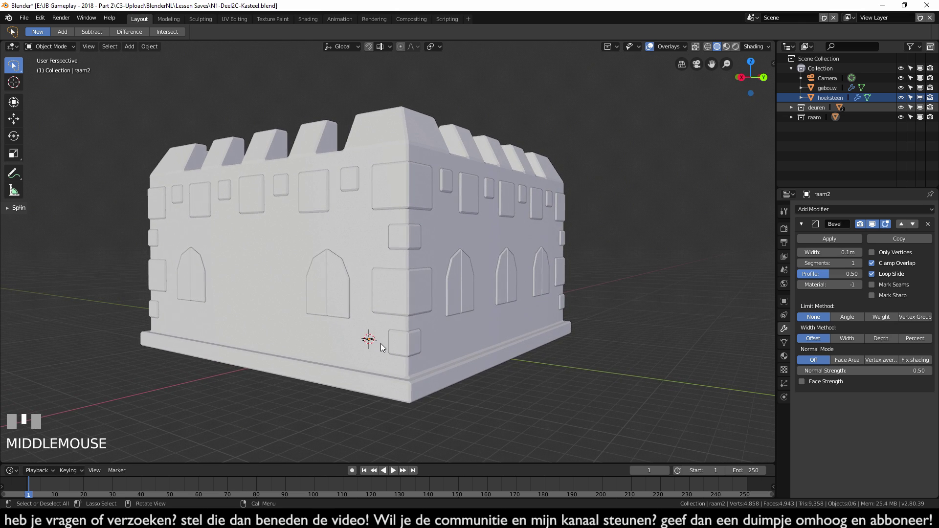
Step: Enter Edit Mode on the windows in right view with X-ray on, and select the +Y window on both side walls
key(KP_3)
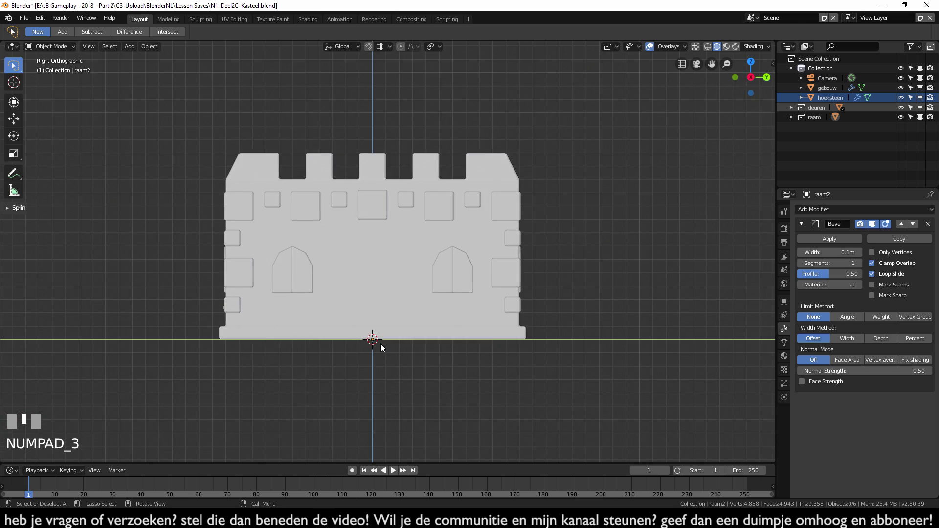
scroll(381, 343, up, 2)
click(532, 309)
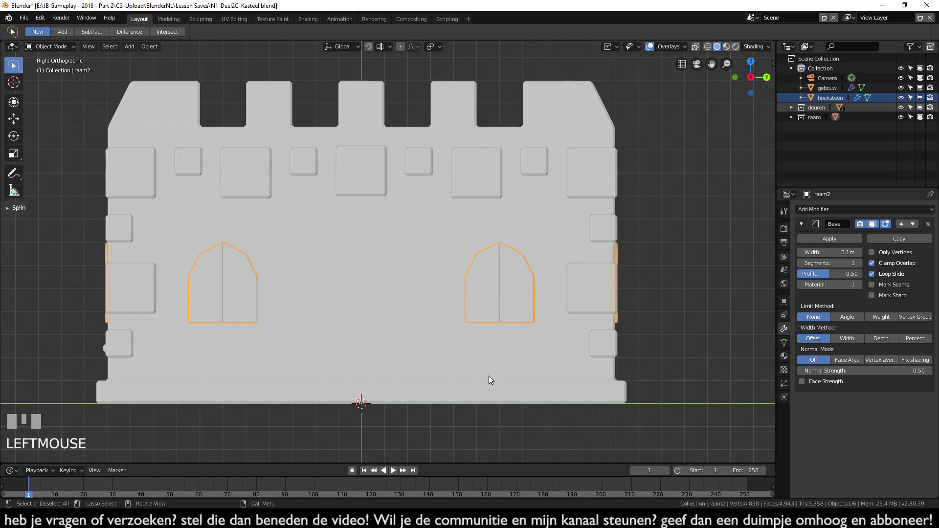
key(Tab)
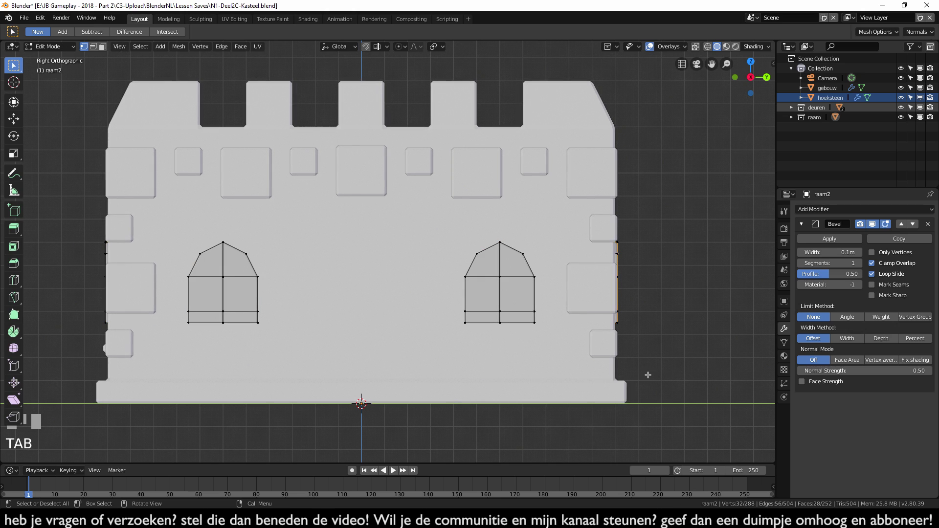
click(695, 46)
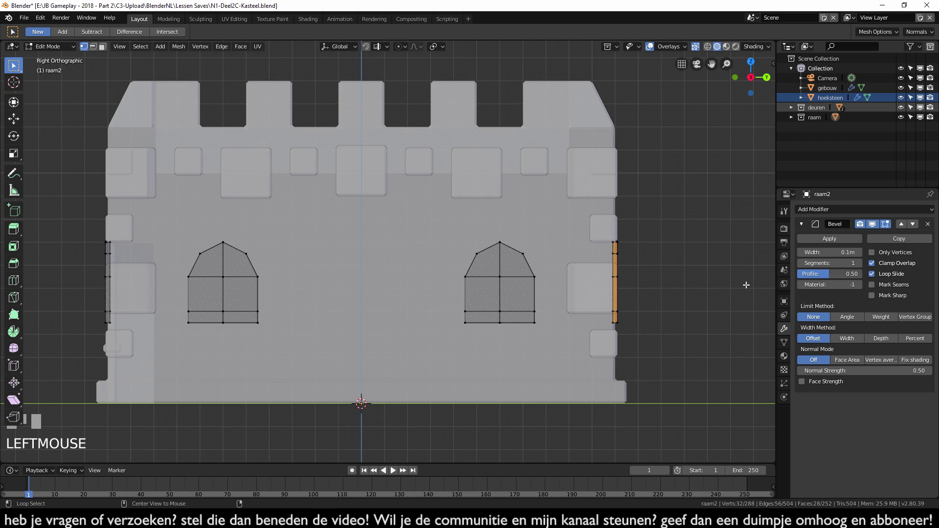
key(a)
key(a)
drag(440, 221, 560, 322)
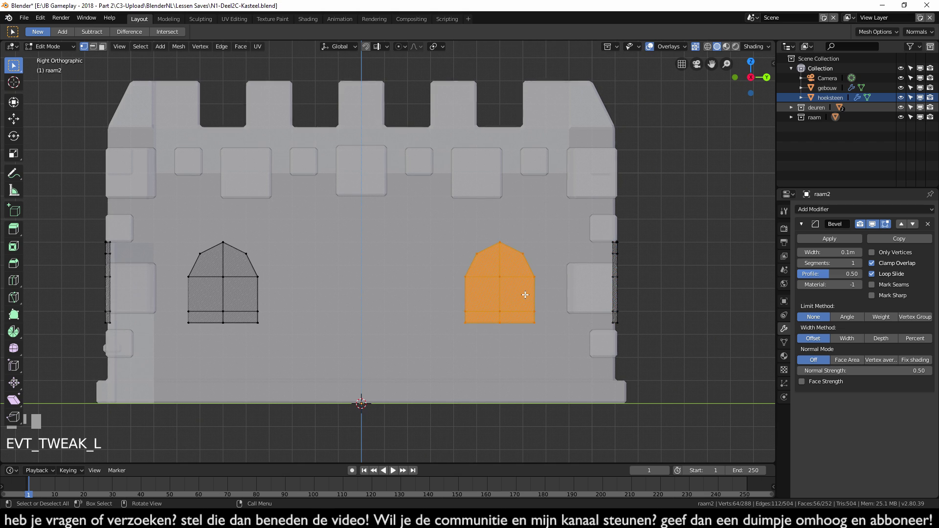
Step: Duplicate the two selected side windows along Y to the centre of their walls, and return to Object Mode with X-ray off
key(shift+d)
key(y)
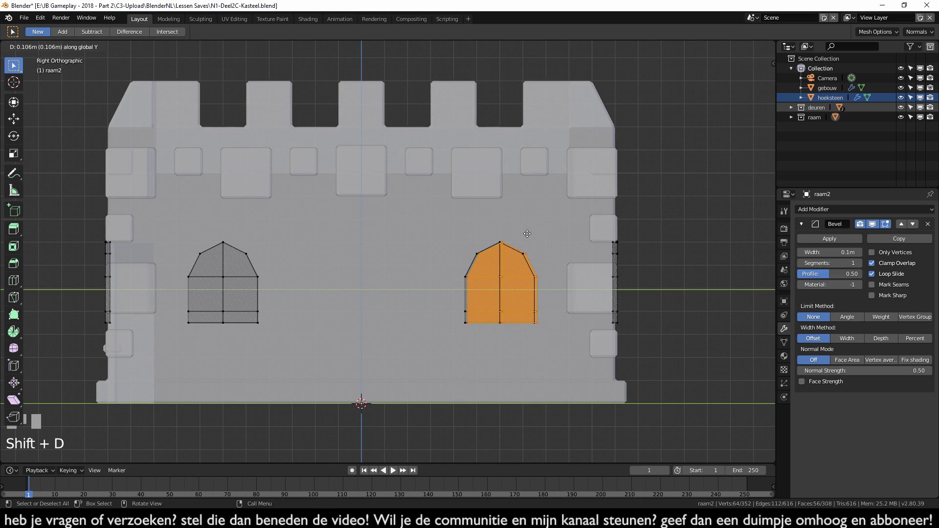
ctrl+click(391, 259)
middle_drag(391, 258, 421, 294)
scroll(441, 302, down, 5)
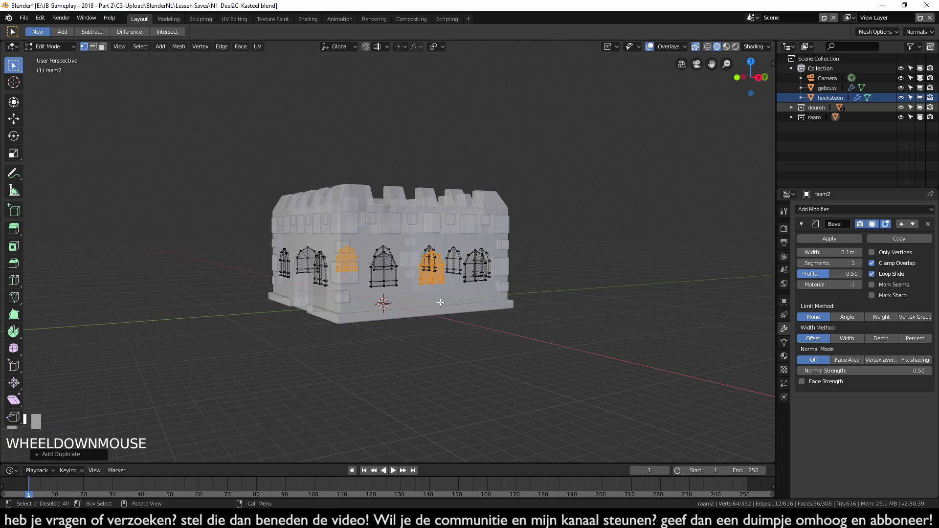
key(Tab)
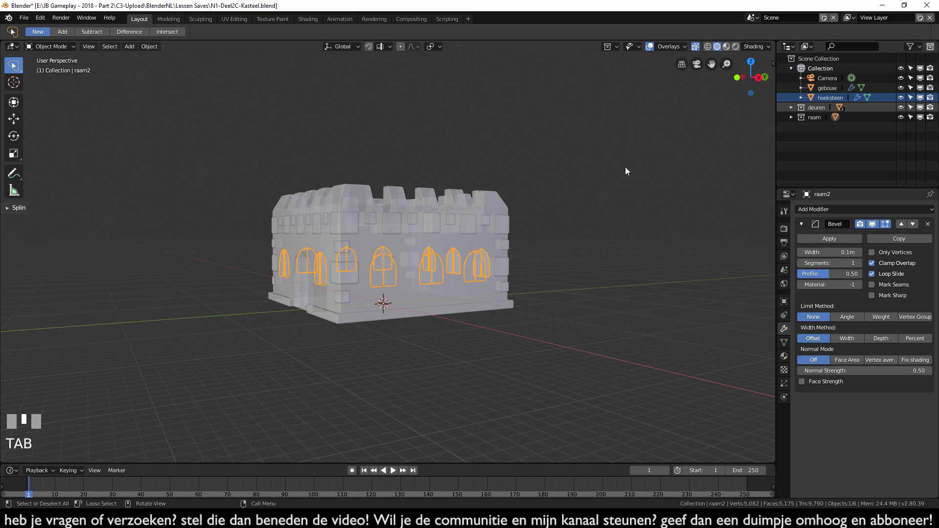
click(697, 49)
click(442, 373)
Step: Add a cube mesh at the world origin and view it from the front
middle_drag(446, 379, 146, 395)
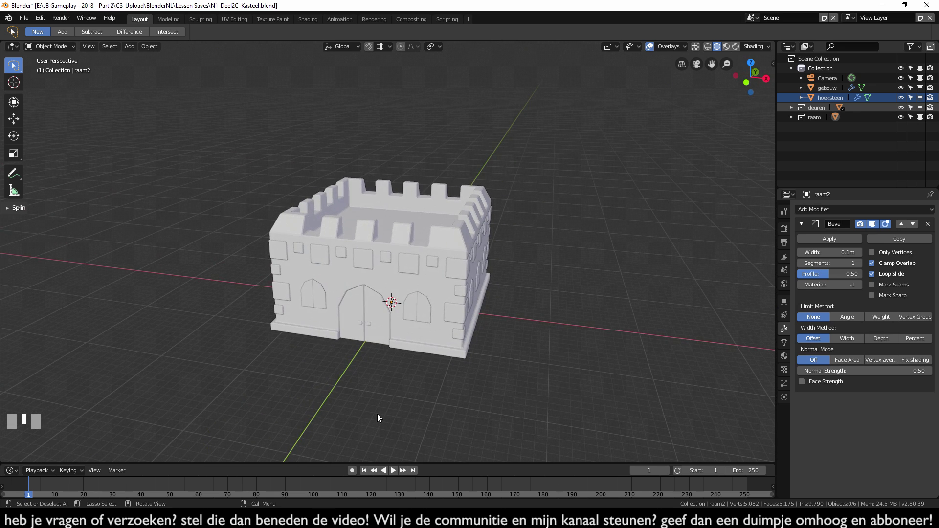
shift+middle_drag(370, 384, 384, 360)
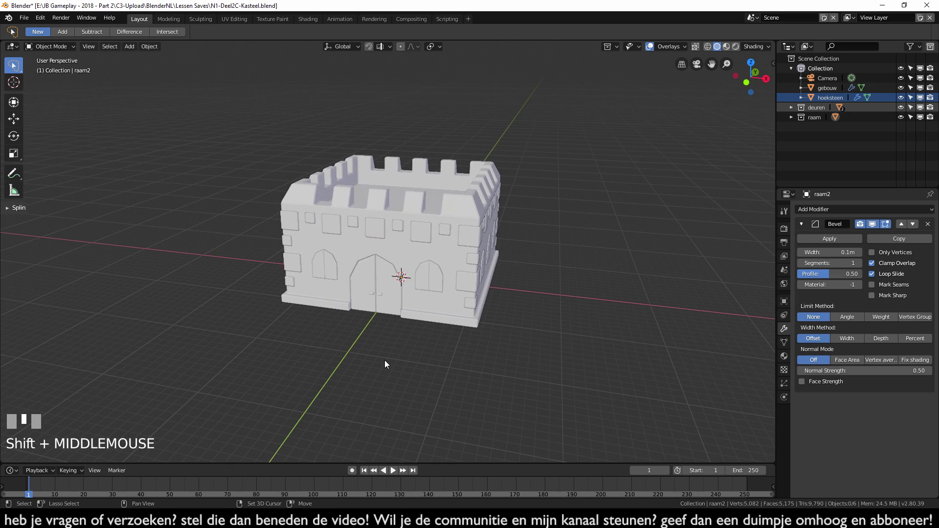
key(shift+a)
mouse_move(401, 304)
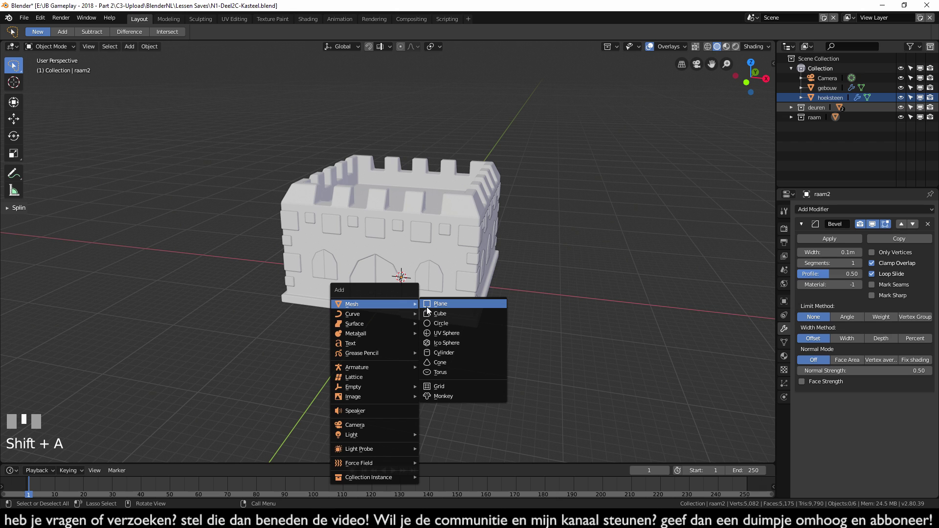
click(438, 314)
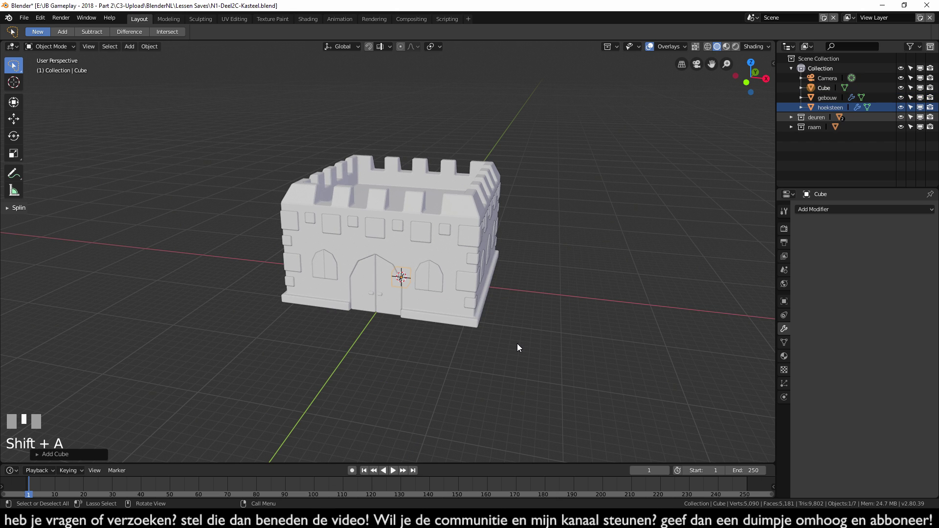
key(KP_1)
scroll(478, 335, up, 4)
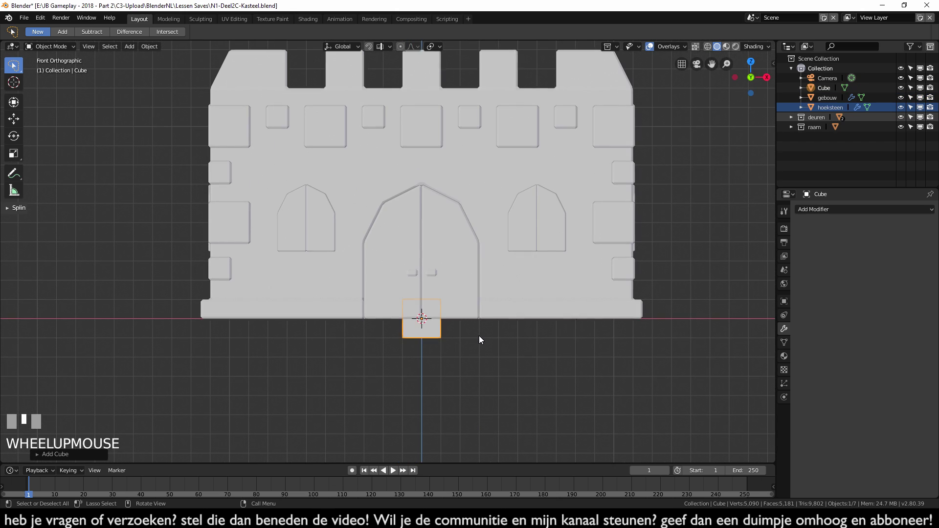
shift+middle_drag(475, 339, 454, 379)
Step: Move the cube straight up along Z until it is level with the large stone above the castle door
key(g)
key(z)
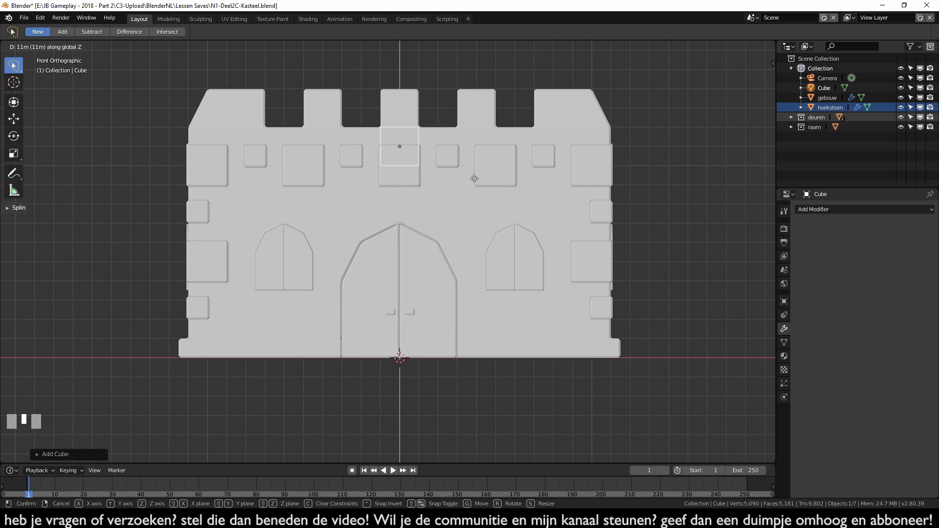
ctrl+click(474, 183)
mouse_move(402, 165)
middle_down()
mouse_move(416, 164)
mouse_move(400, 201)
mouse_move(416, 193)
mouse_move(340, 304)
middle_up()
key(KP_1)
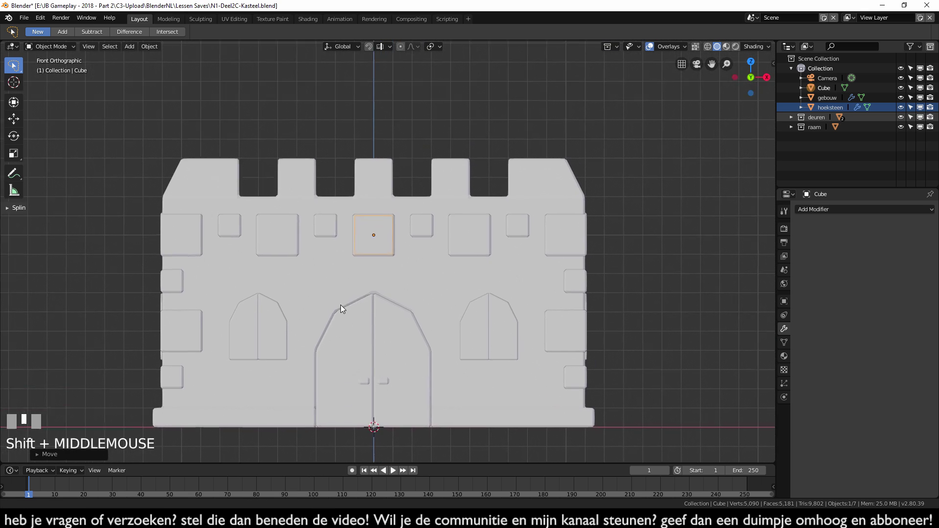
Step: Examine the cube's position in wireframe, and inspect the roof floor and inner battlements in solid shading
scroll(364, 316, up, 5)
key(z)
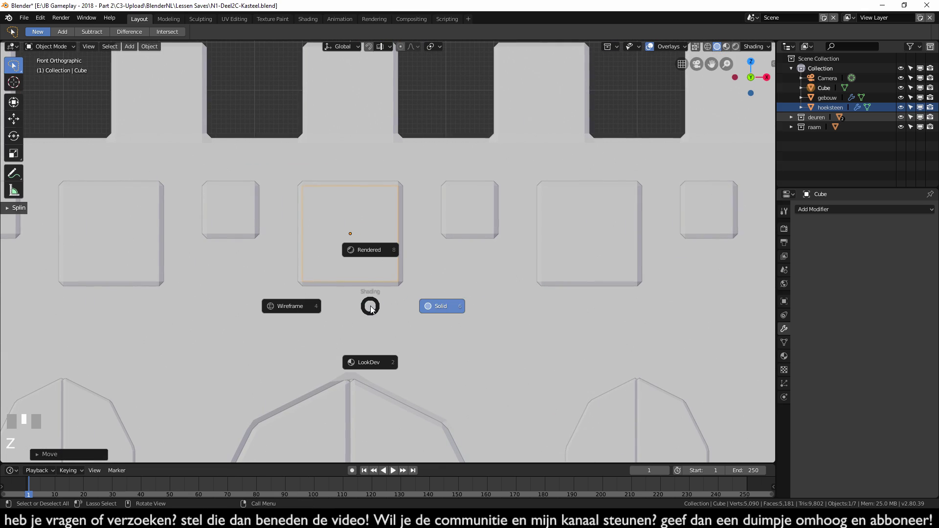
click(301, 309)
shift+middle_drag(337, 252, 353, 251)
scroll(363, 246, up, 5)
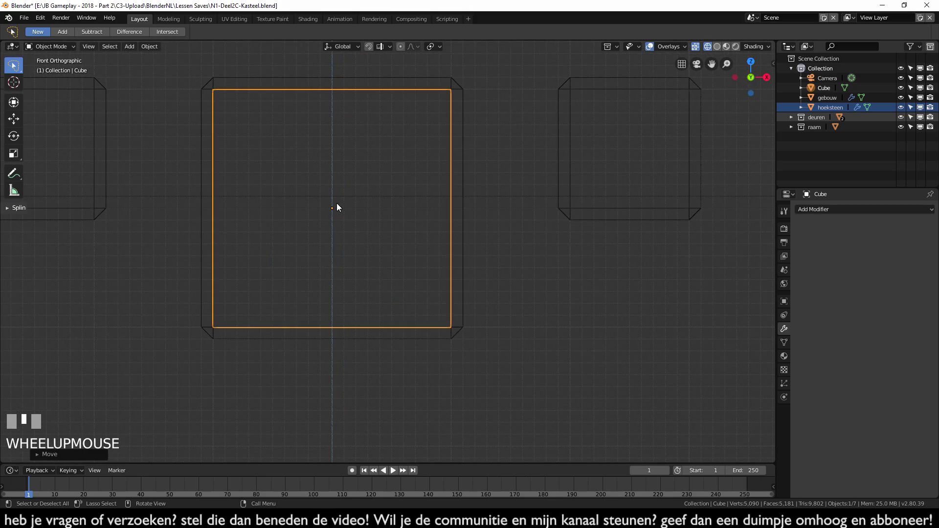
middle_drag(368, 199, 400, 228)
scroll(400, 228, down, 4)
shift+middle_drag(449, 174, 406, 304)
scroll(407, 304, up, 4)
key(z)
click(494, 278)
scroll(436, 328, up, 4)
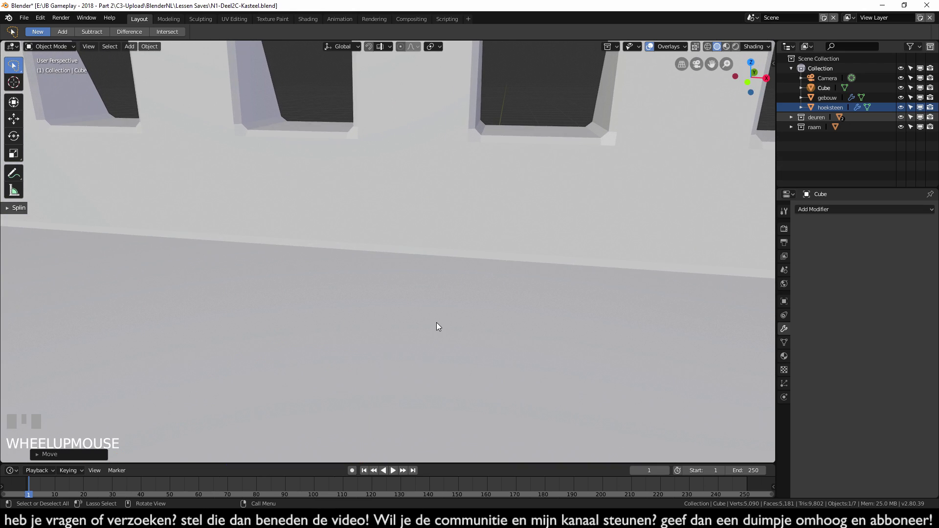
middle_drag(417, 272, 381, 270)
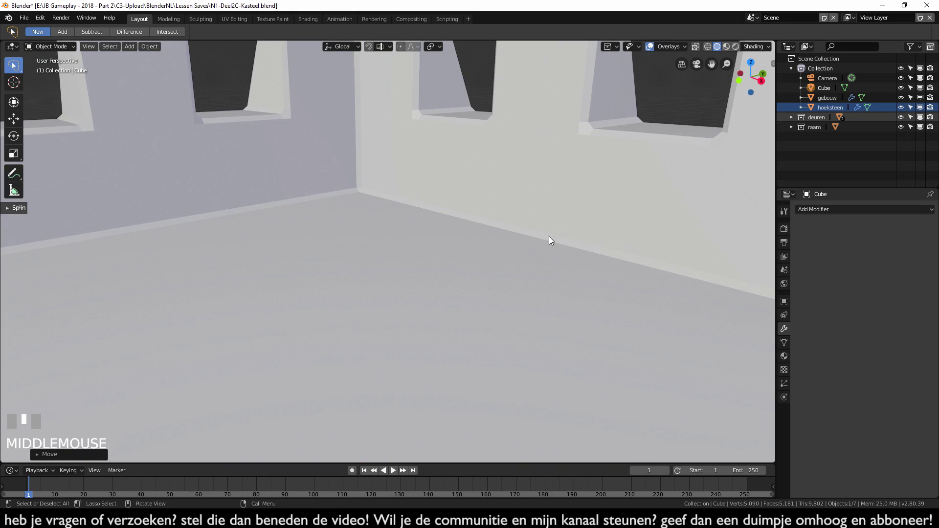
scroll(406, 325, down, 7)
middle_drag(386, 352, 437, 354)
Step: Show the cube in wireframe from the top, and scale its whole mesh down uniformly to about a tenth in Edit Mode
key(KP_7)
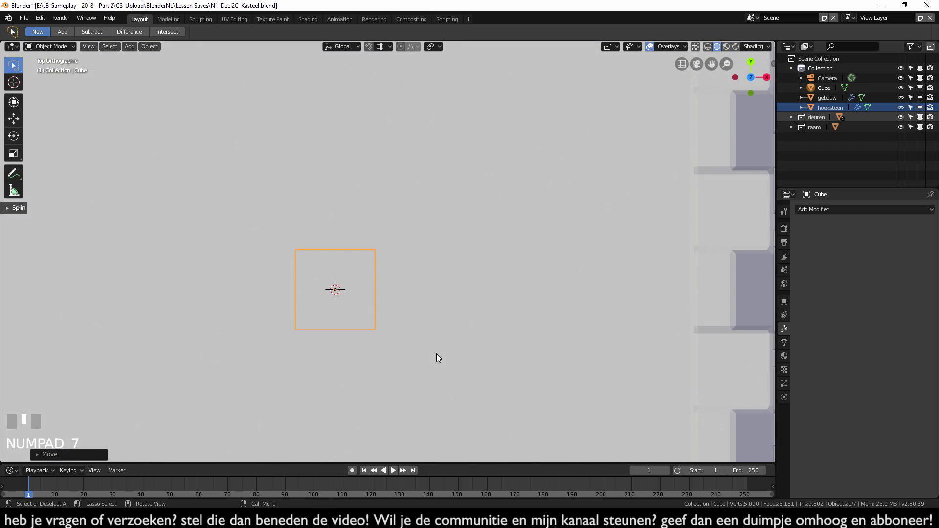
key(z)
shift+middle_drag(329, 270, 407, 278)
scroll(487, 350, up, 3)
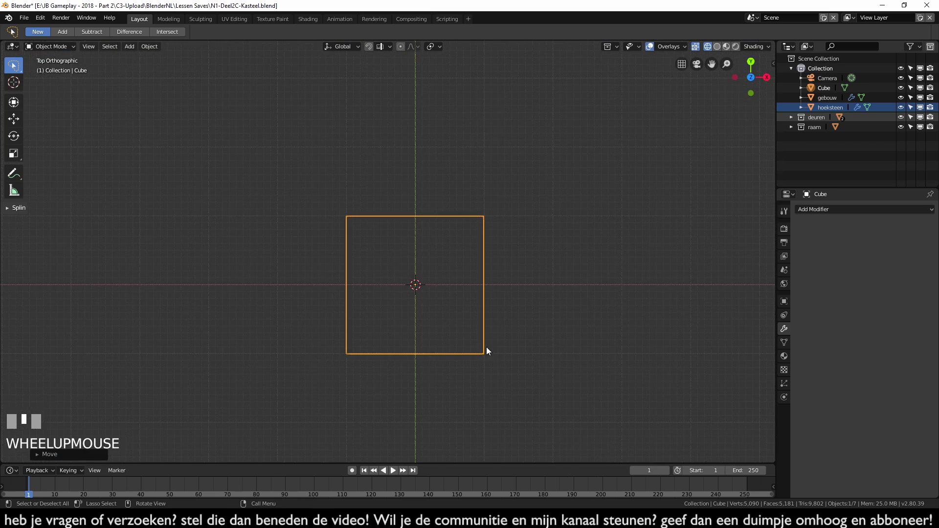
shift+middle_drag(486, 351, 571, 342)
key(Tab)
scroll(570, 338, up, 2)
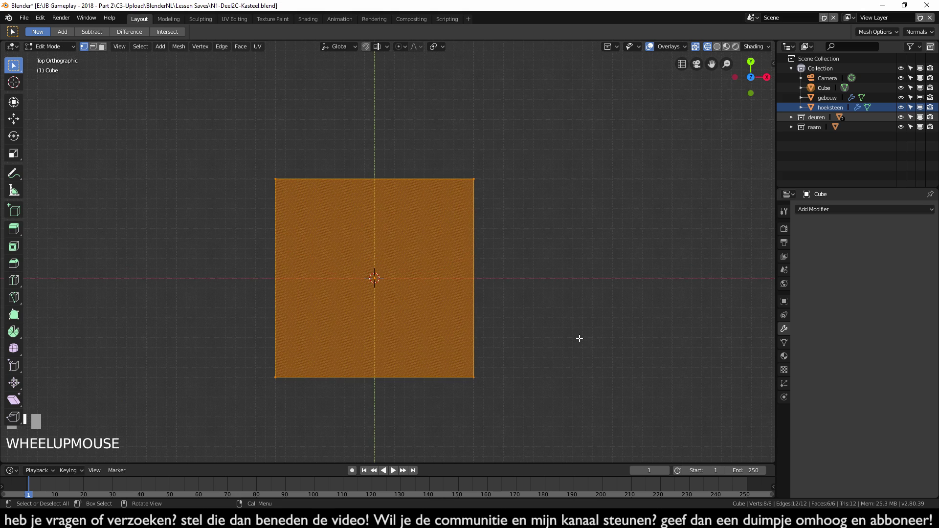
key(s)
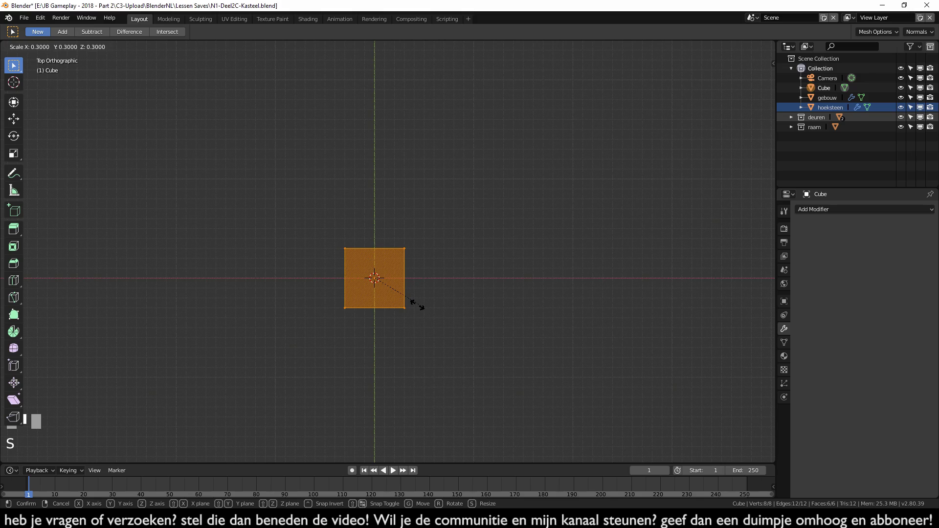
click(379, 287)
scroll(376, 353, up, 3)
scroll(375, 354, up, 2)
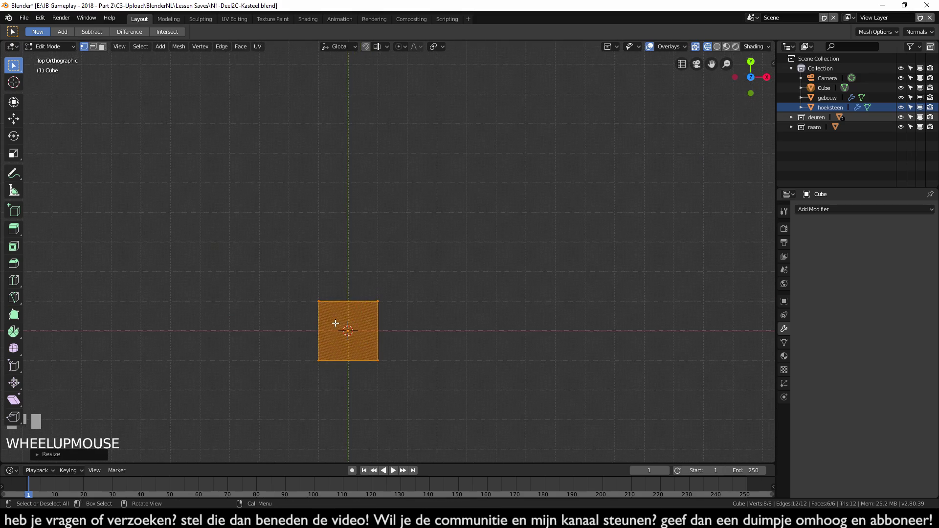
Step: Stretch the small cube into a tall pole by moving its top face up about 5.9 m along Z in front view
scroll(372, 332, down, 8)
middle_drag(409, 350, 399, 260)
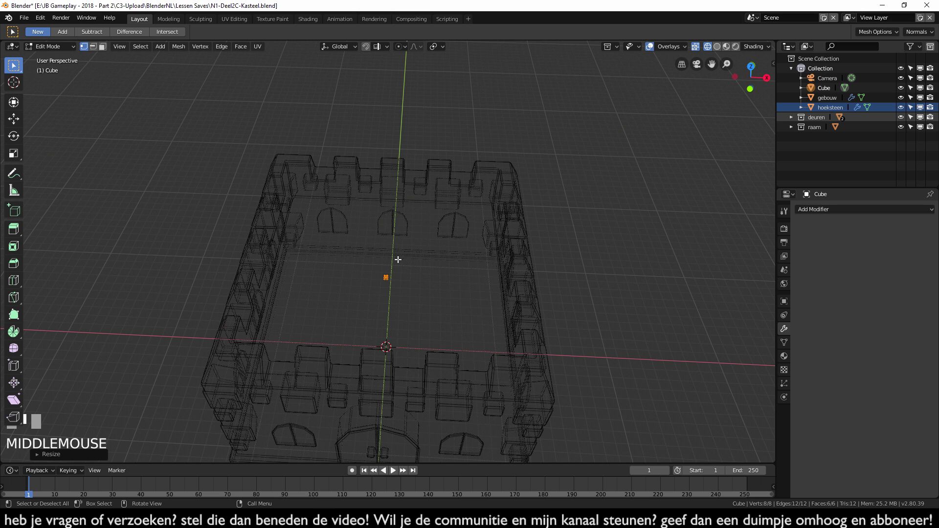
key(KP_1)
scroll(415, 287, up, 6)
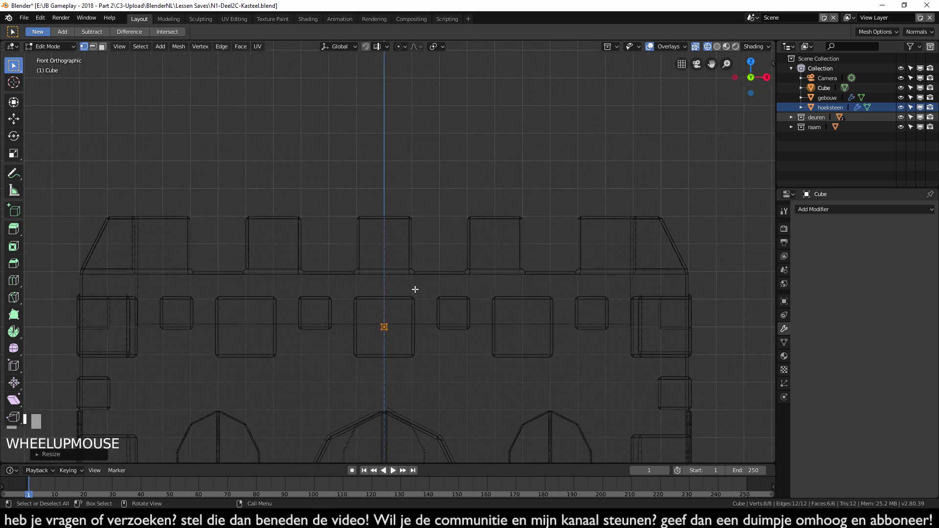
shift+middle_drag(434, 388, 449, 334)
click(459, 379)
scroll(460, 386, up, 4)
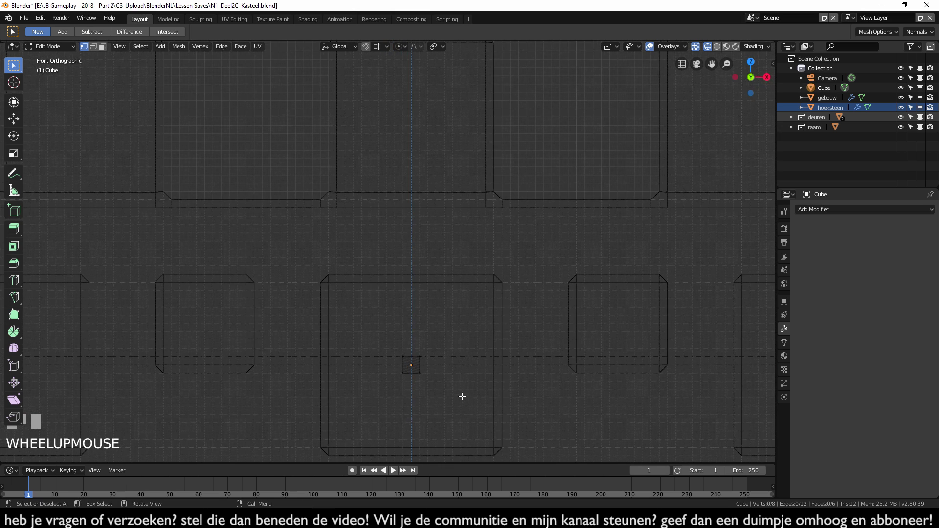
click(434, 361)
key(KP_1)
scroll(435, 361, down, 5)
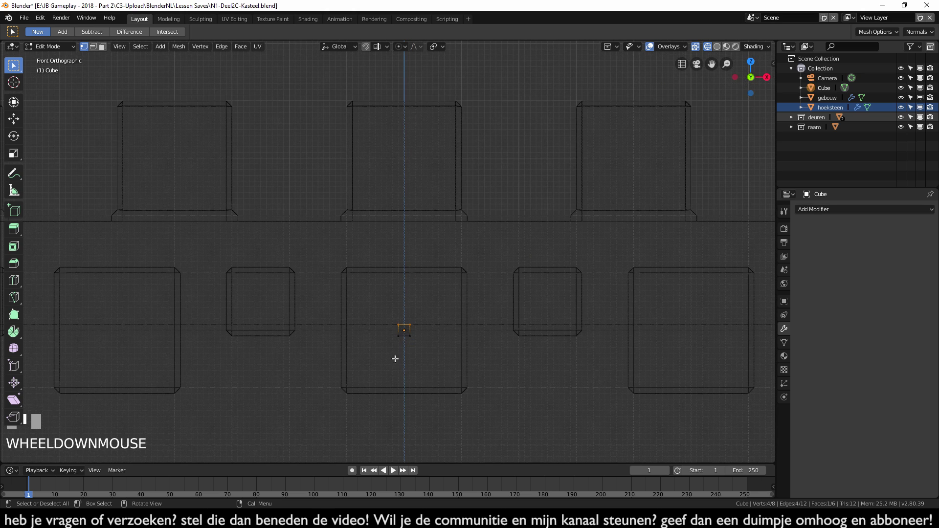
shift+middle_drag(436, 302, 442, 379)
key(g)
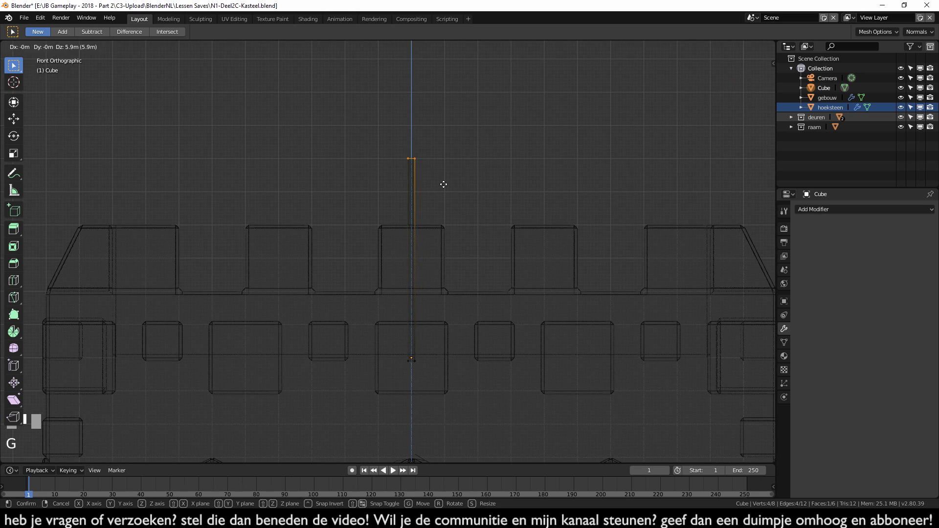
ctrl+click(443, 184)
Step: Extrude the pole's top face upward with snapping, first by about 2 m and again by 0.5 m
scroll(433, 281, up, 5)
scroll(433, 282, down, 2)
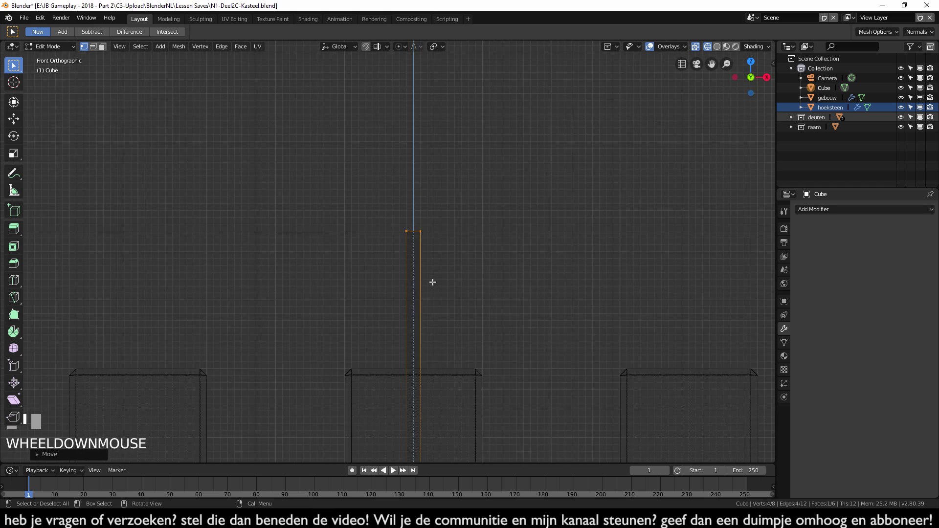
scroll(432, 282, down, 2)
key(e)
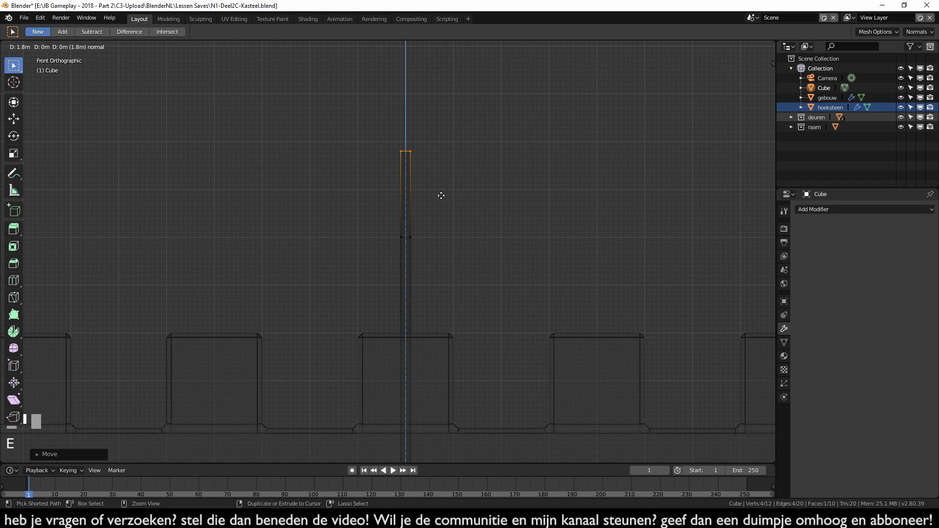
ctrl+click(441, 188)
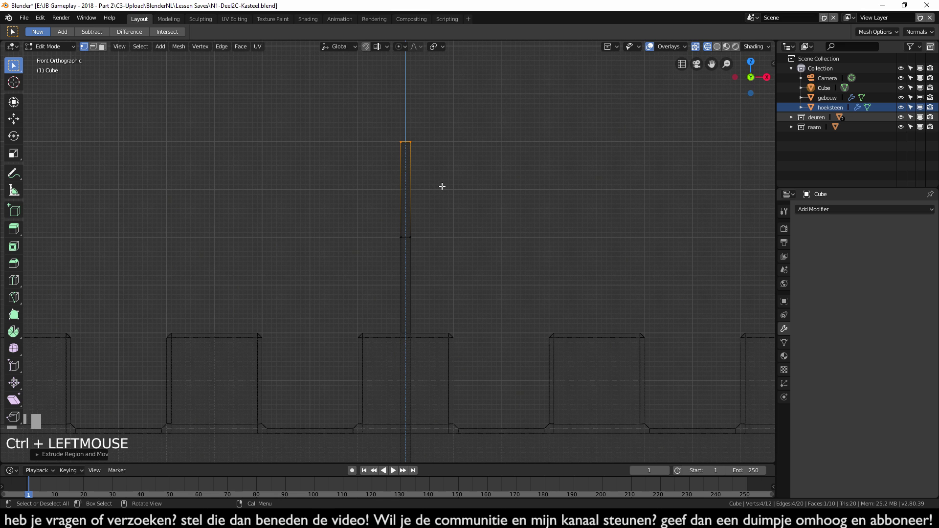
key(e)
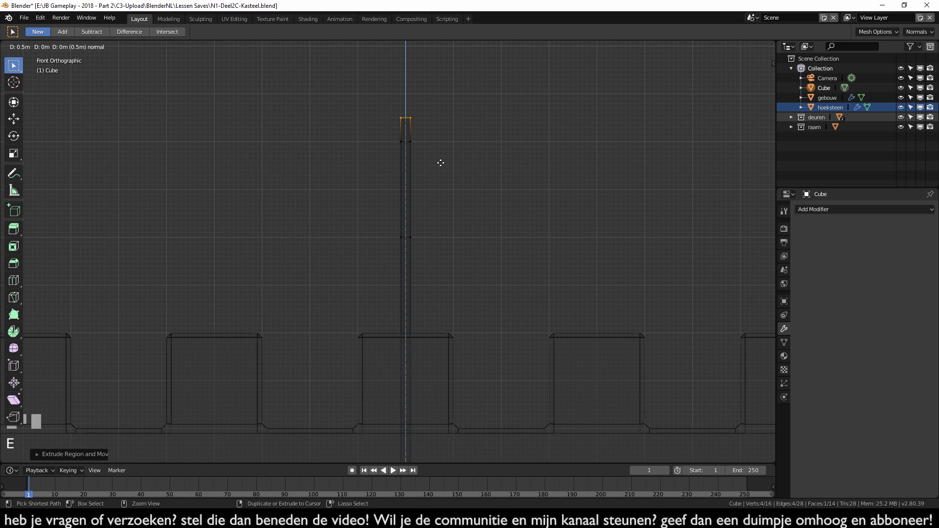
ctrl+click(441, 163)
Step: Deselect the mesh and show the upper part of the pole from the right side in solid shading
scroll(513, 245, down, 2)
middle_drag(513, 245, 595, 147)
click(595, 148)
click(480, 213)
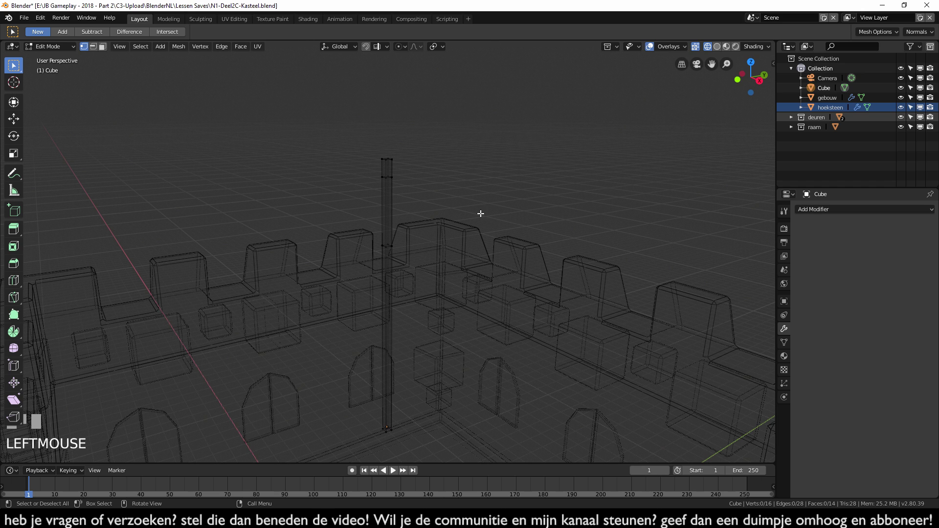
key(KP_3)
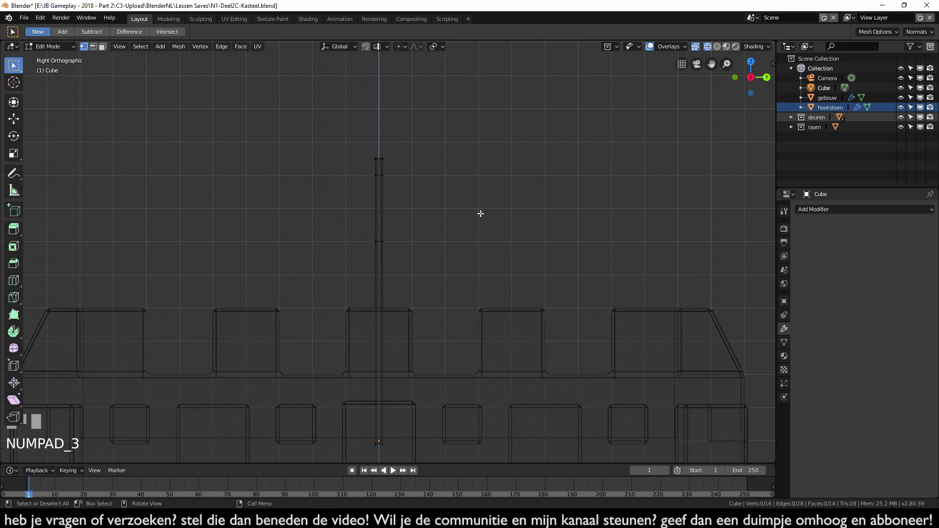
scroll(449, 282, up, 3)
shift+middle_drag(434, 233, 478, 283)
scroll(478, 283, up, 2)
key(z)
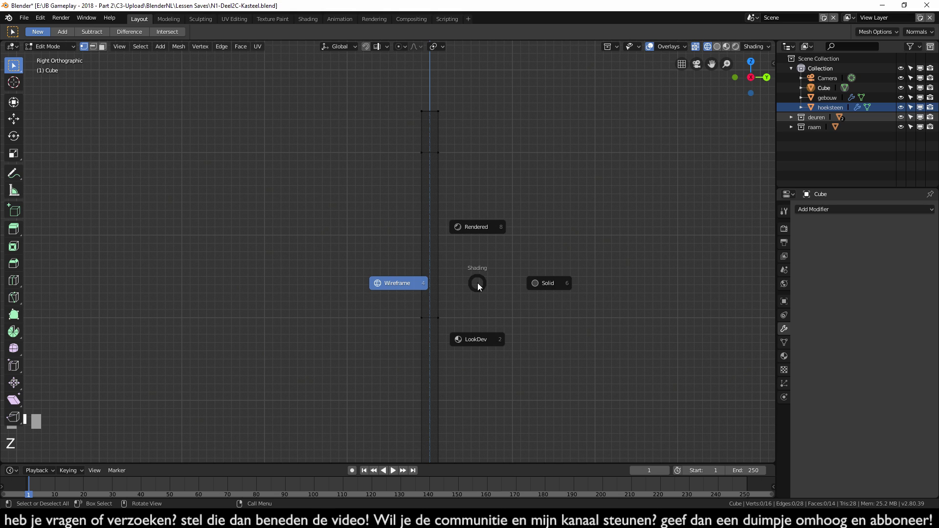
click(556, 283)
shift+middle_drag(515, 279, 503, 277)
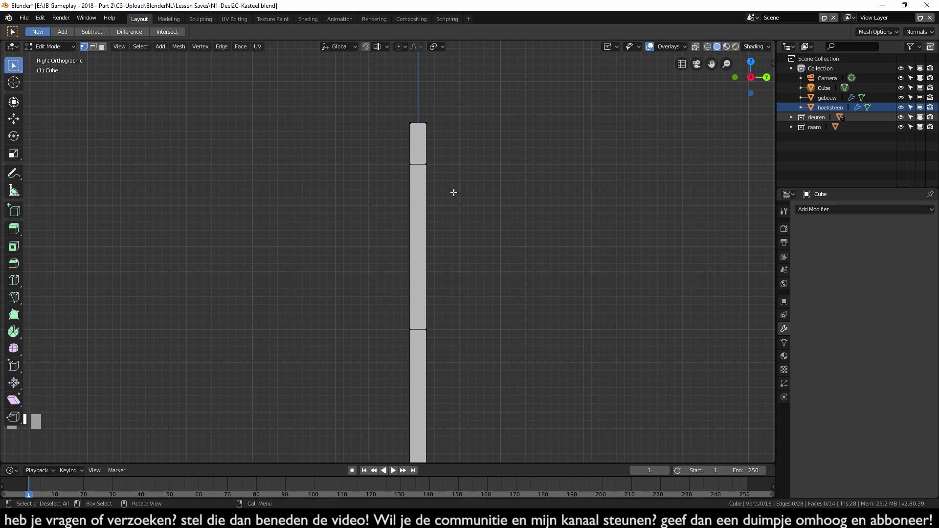
Step: Add a vertical loop cut to the pole and move it along Y to a quarter of the width in from the positive-Y side
shift+middle_drag(522, 191, 486, 214)
scroll(375, 232, up, 1)
shift+middle_drag(376, 230, 419, 284)
scroll(377, 293, up, 3)
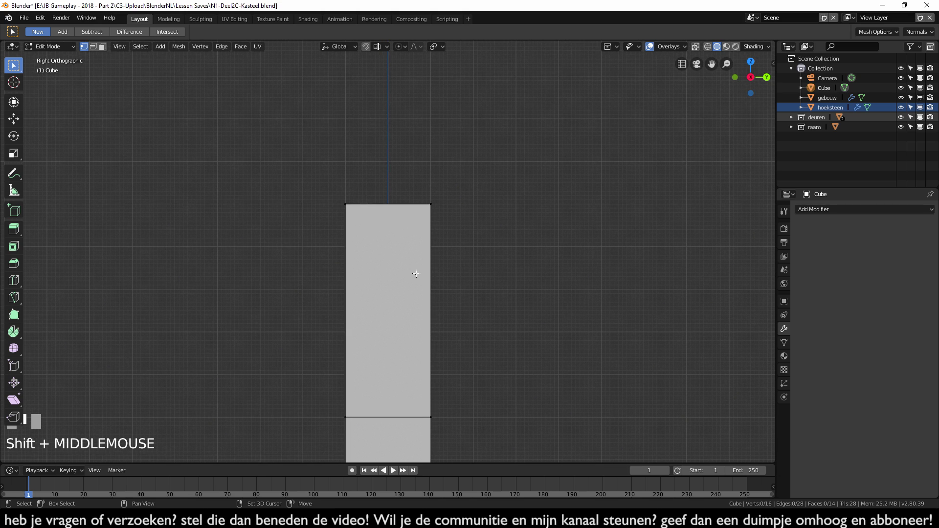
scroll(393, 238, up, 1)
key(ctrl+r)
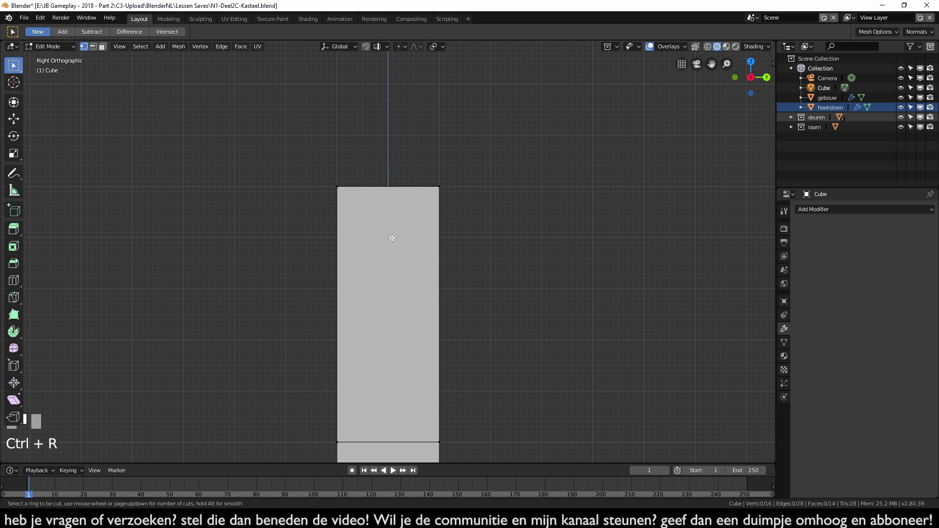
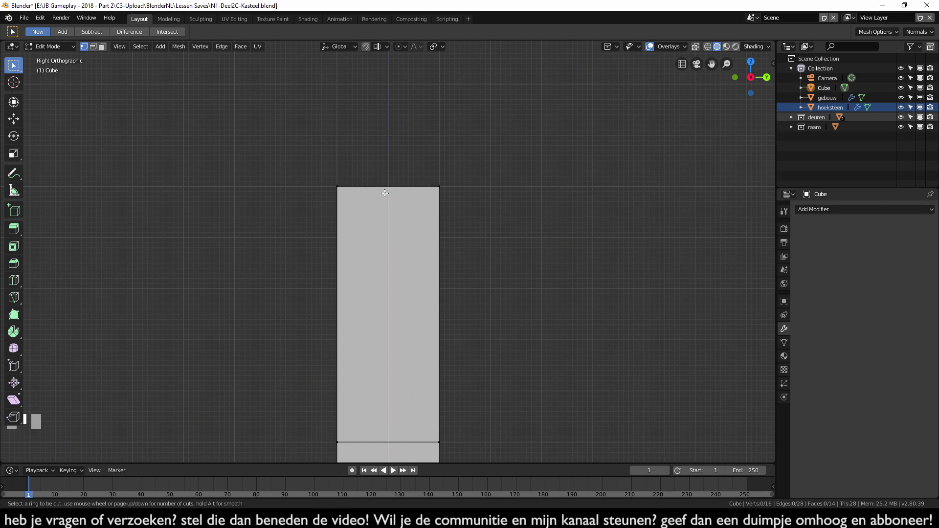
drag(386, 190, 111, 284)
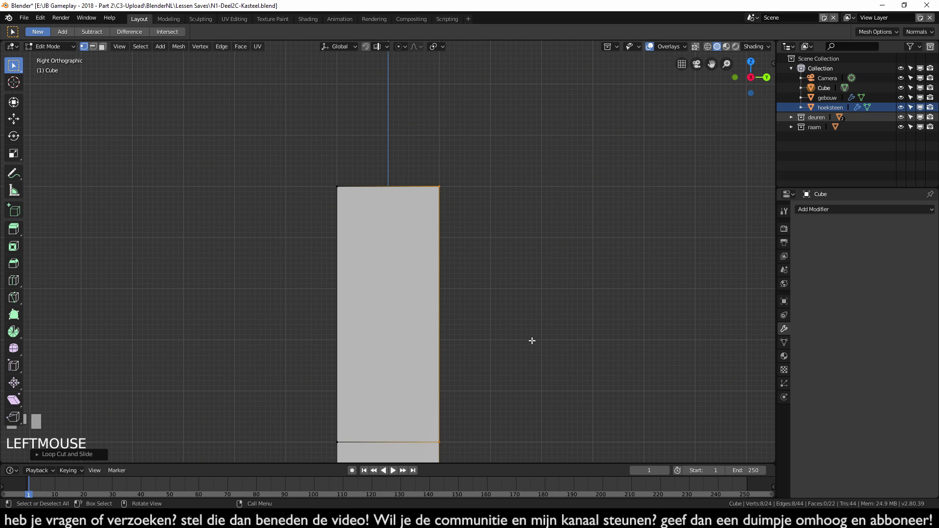
key(g)
key(y)
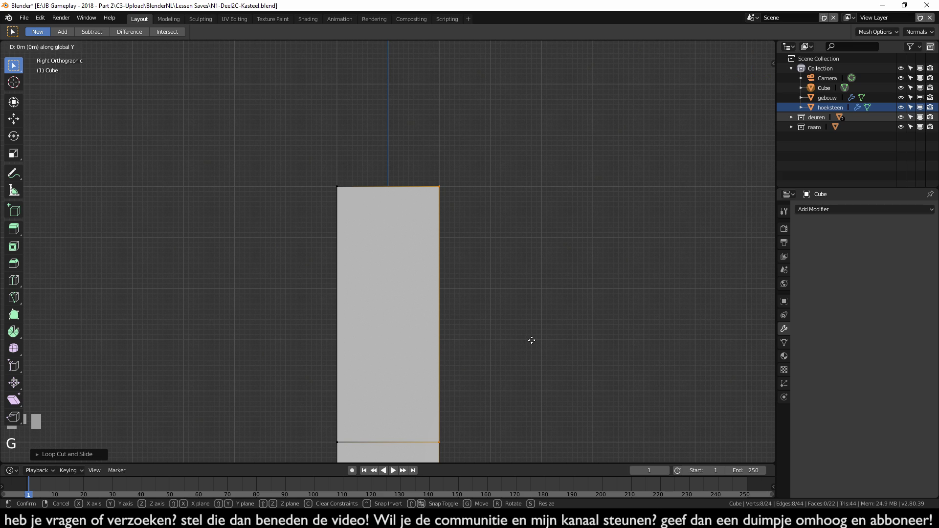
ctrl+click(503, 344)
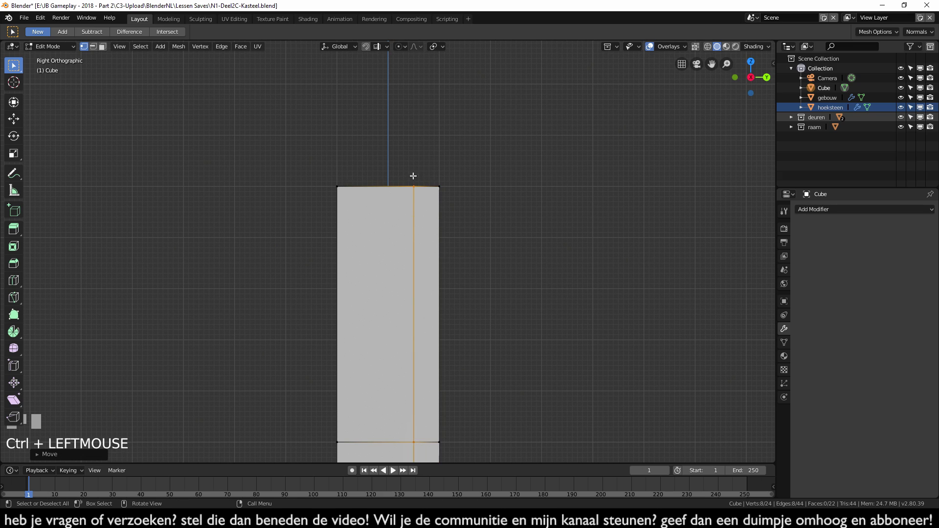
click(368, 193)
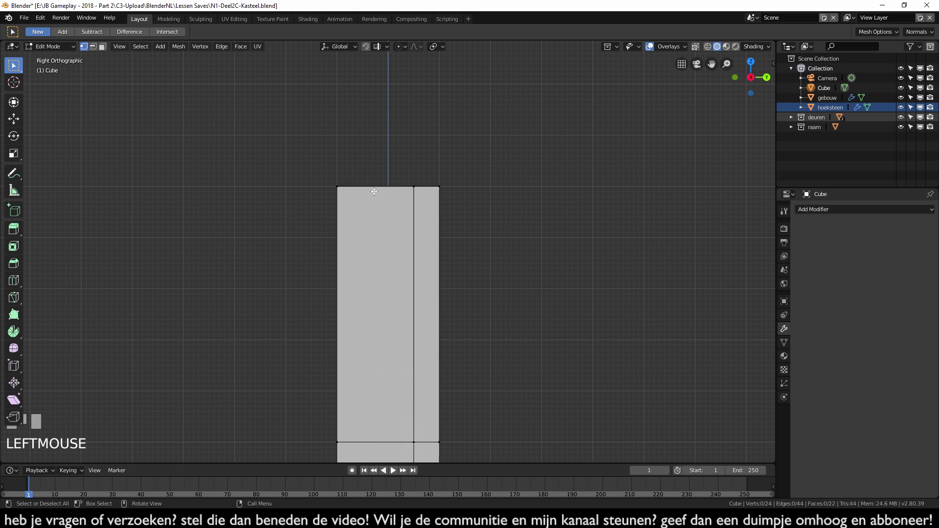
key(ctrl+r)
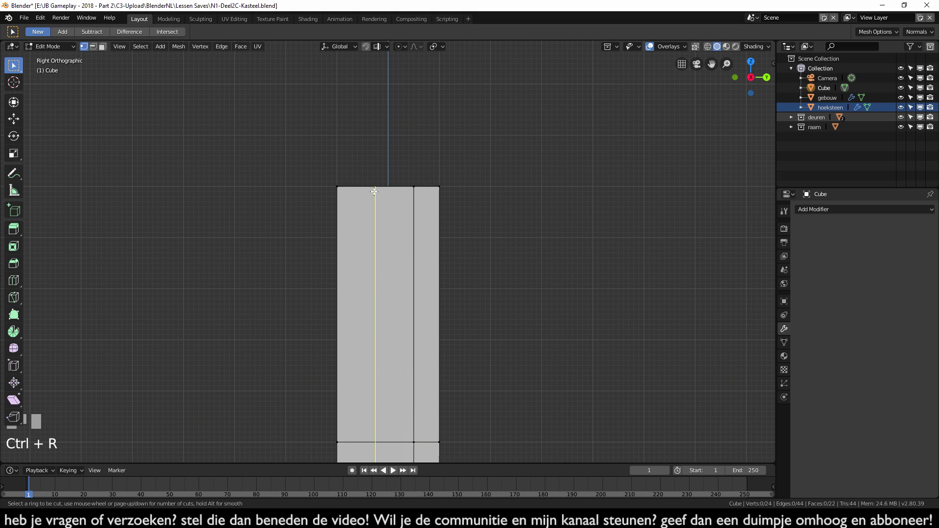
click(374, 192)
click(375, 192)
shift+middle_drag(379, 151, 387, 167)
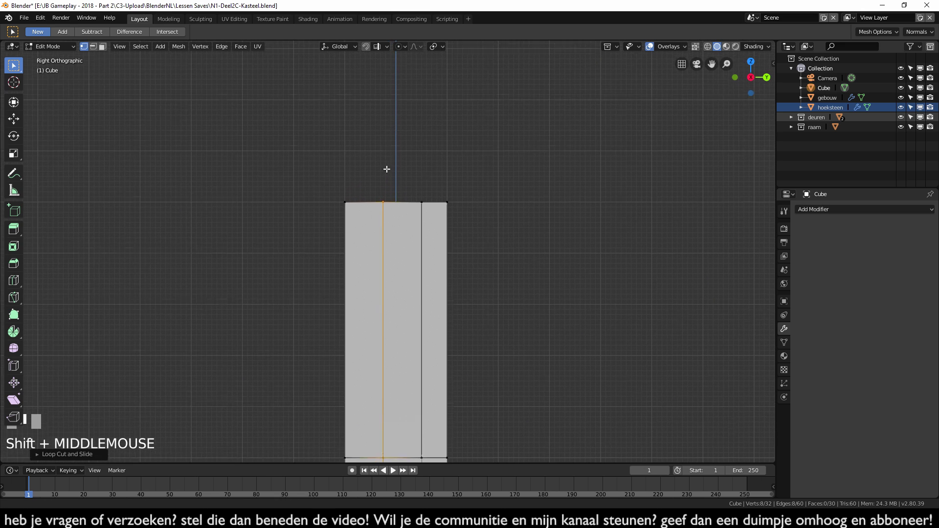
scroll(379, 186, up, 4)
shift+middle_drag(373, 199, 406, 272)
scroll(392, 269, up, 4)
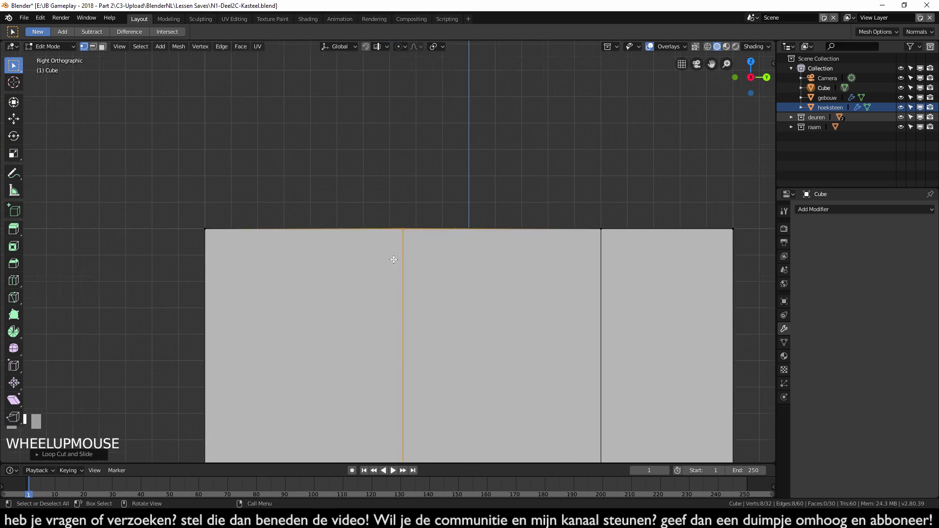
scroll(410, 276, down, 6)
shift+middle_drag(411, 287, 410, 263)
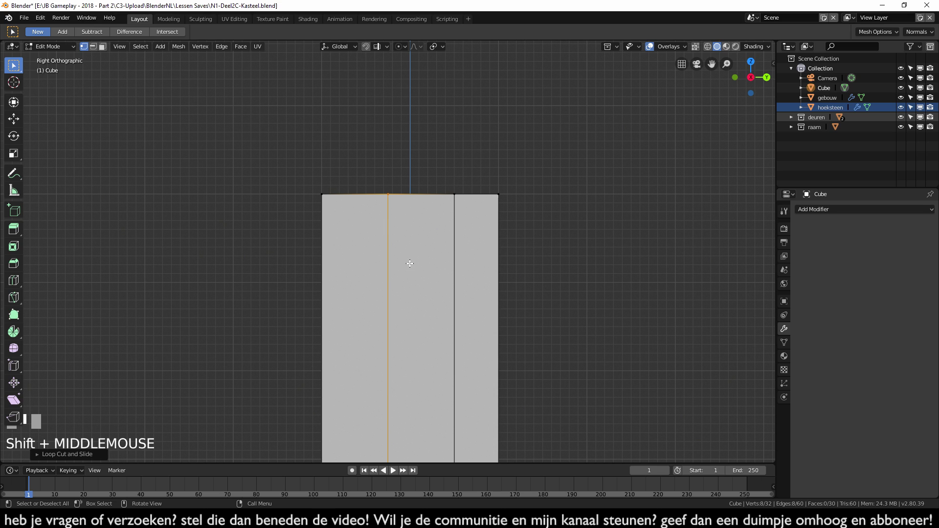
key(g)
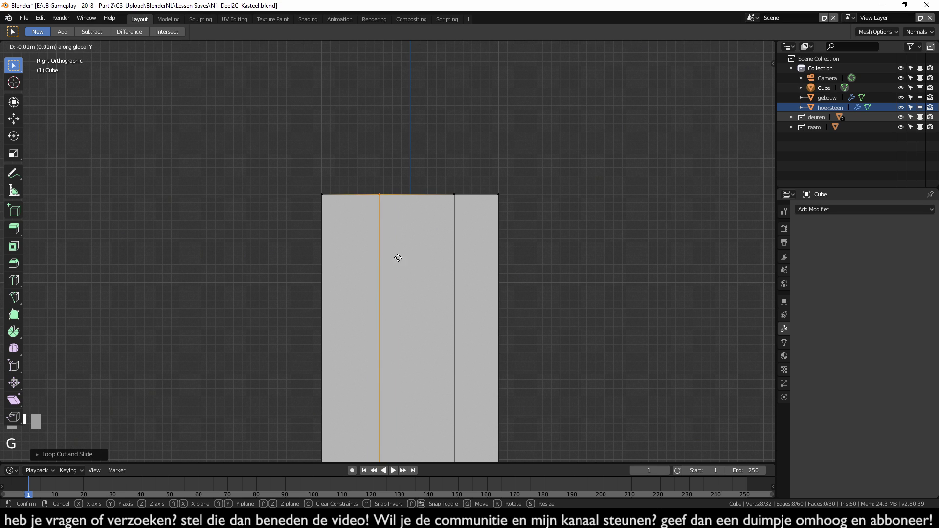
right_click(396, 261)
key(Escape)
key(ctrl+z)
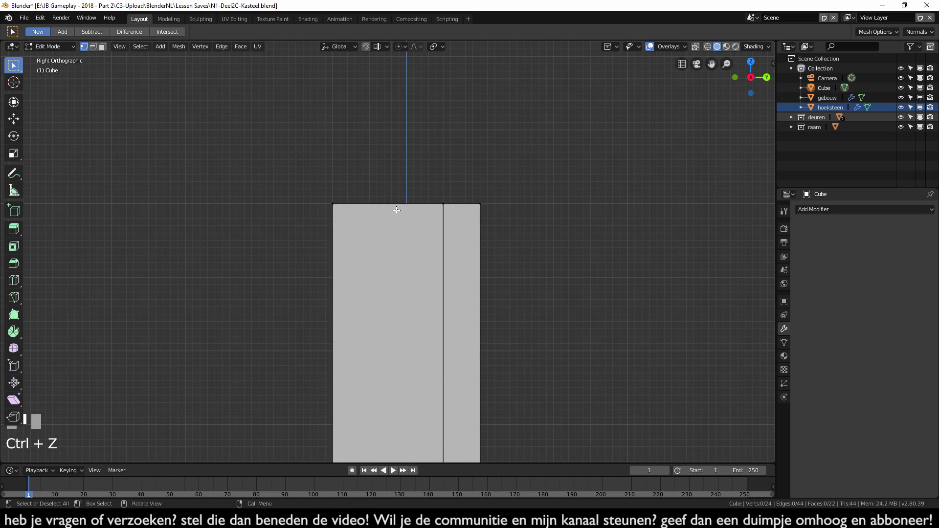
Step: Add a second vertical loop cut and snap it along Y to a quarter of the pole's width in from the negative-Y side
key(ctrl+r)
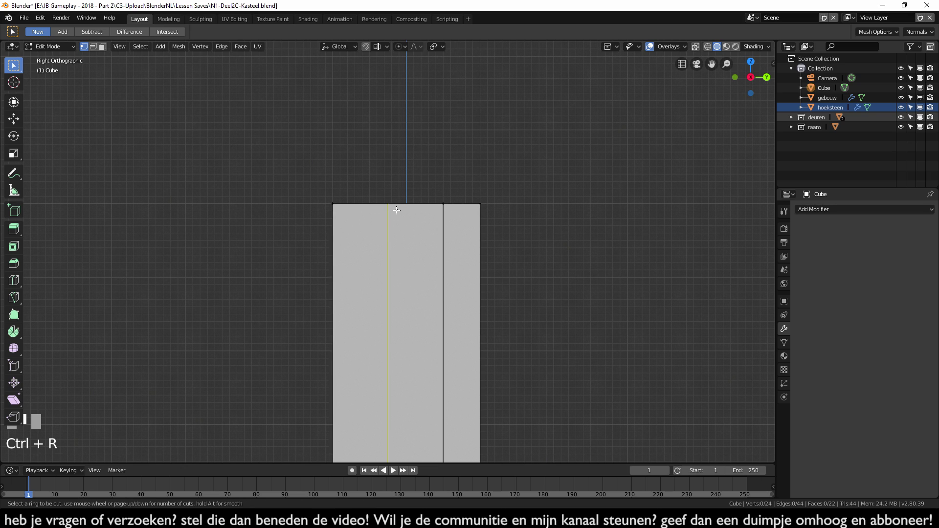
click(396, 210)
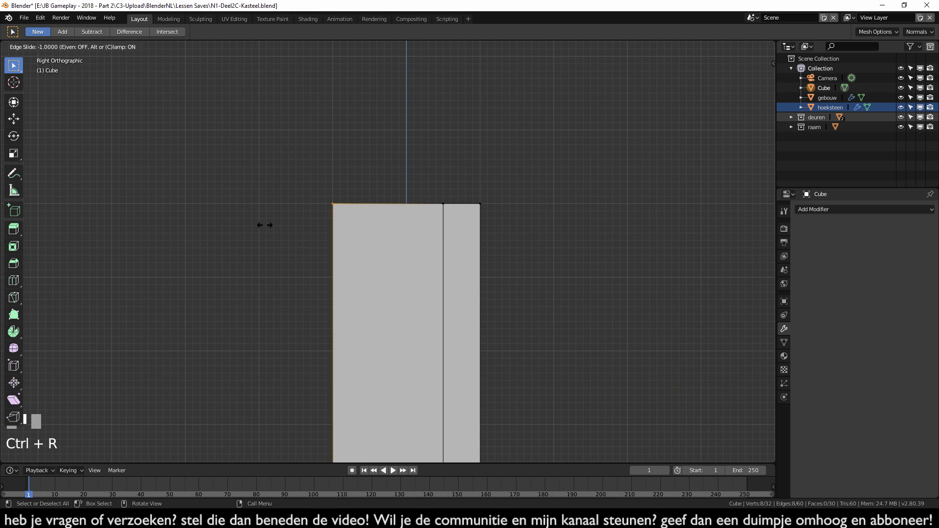
click(332, 275)
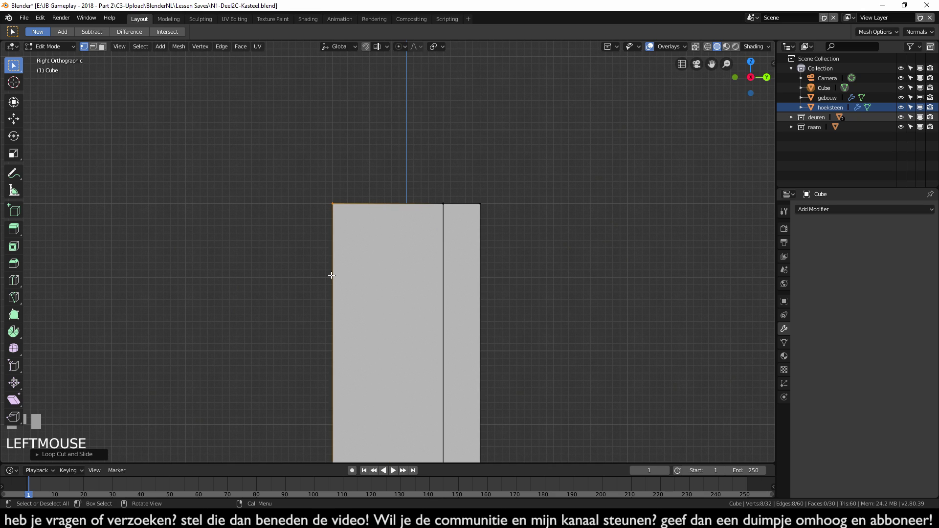
key(g)
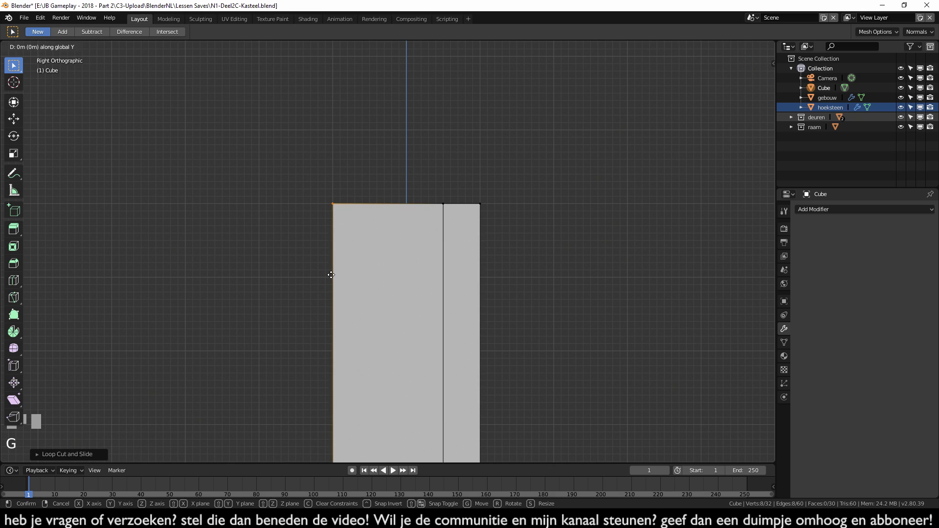
ctrl+click(368, 275)
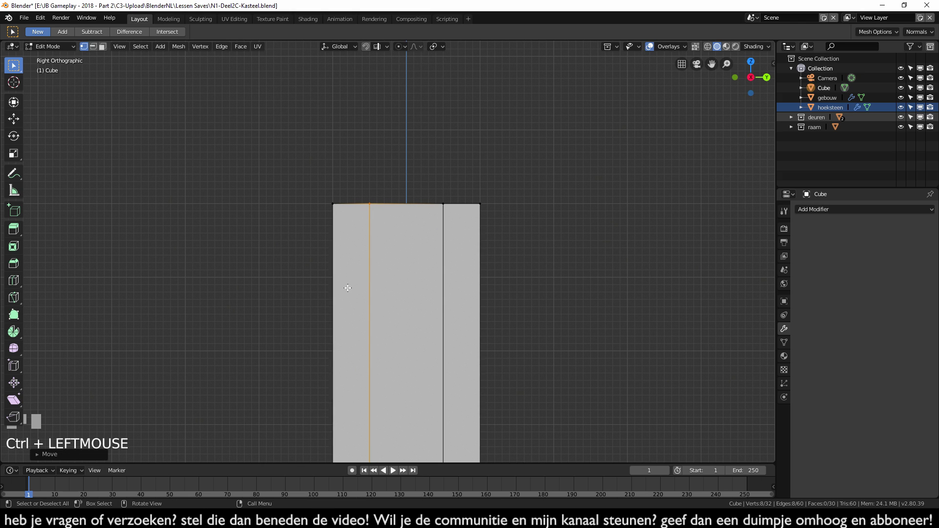
Step: Box-select the middle face between the two vertical cuts on the pole's 2 m section, with X-ray off
scroll(203, 345, down, 10)
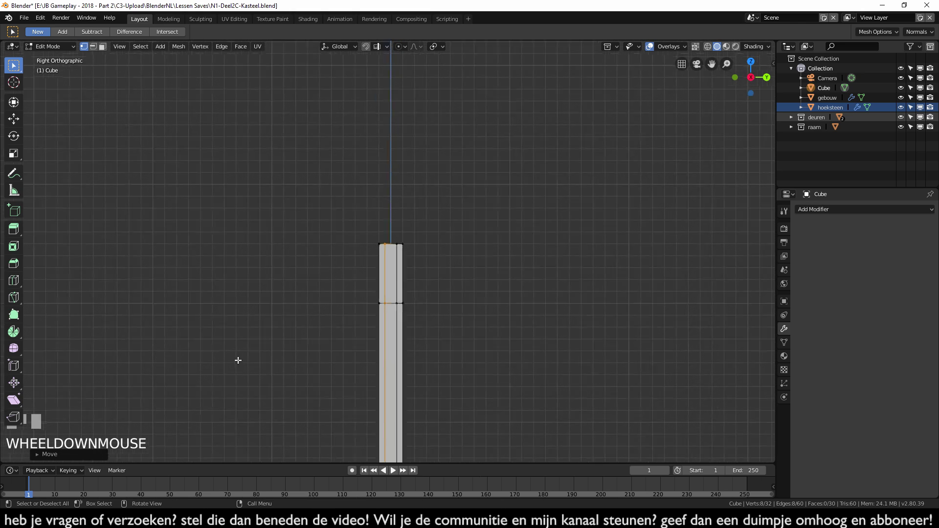
click(480, 369)
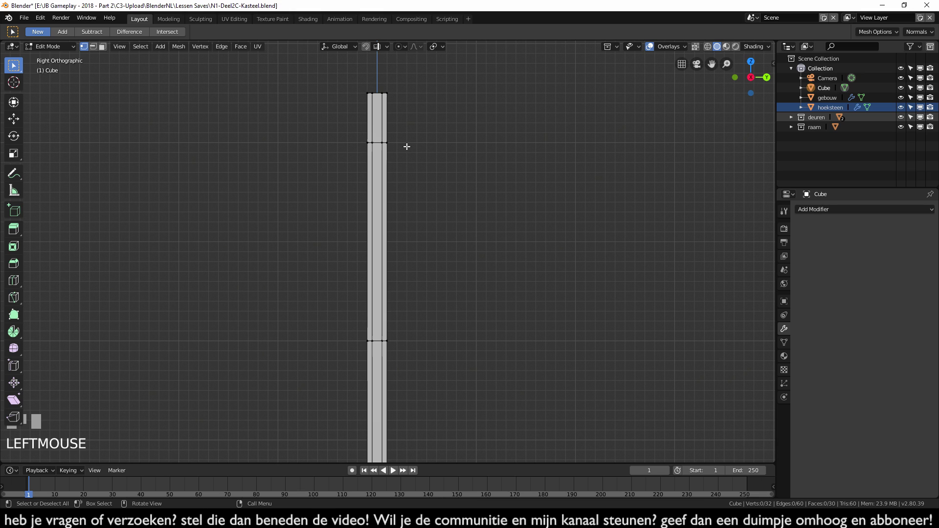
click(695, 47)
click(695, 46)
click(695, 47)
click(695, 46)
key(b)
drag(370, 139, 384, 348)
middle_drag(384, 347, 536, 324)
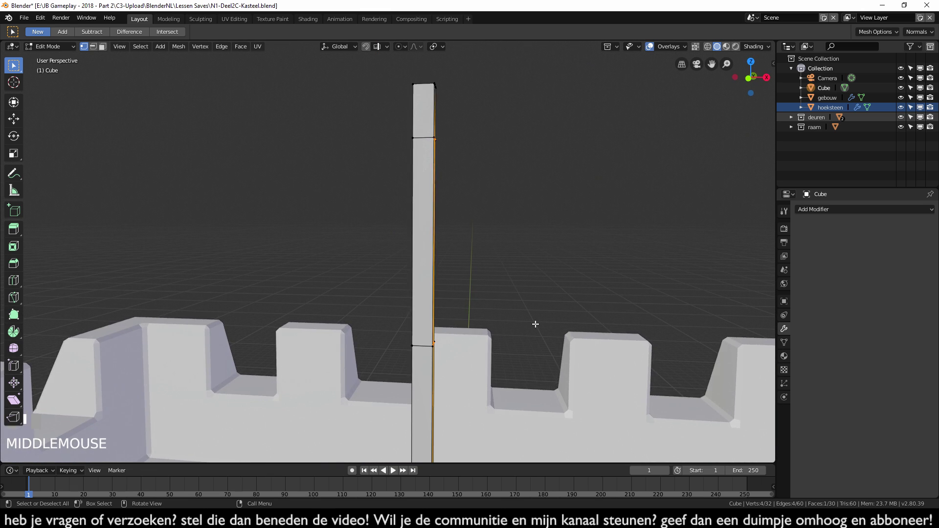
Step: Extrude the selected middle face of the pole 3 m along positive X to form a flag
key(KP_1)
scroll(534, 323, down, 10)
shift+middle_drag(430, 342, 415, 310)
scroll(410, 298, up, 2)
shift+scroll(418, 321, down, 2)
scroll(412, 292, down, 2)
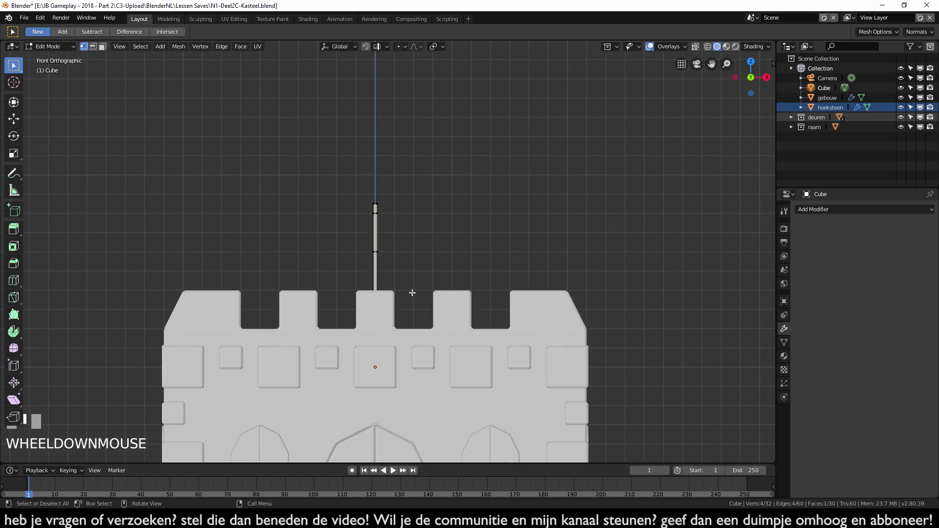
key(e)
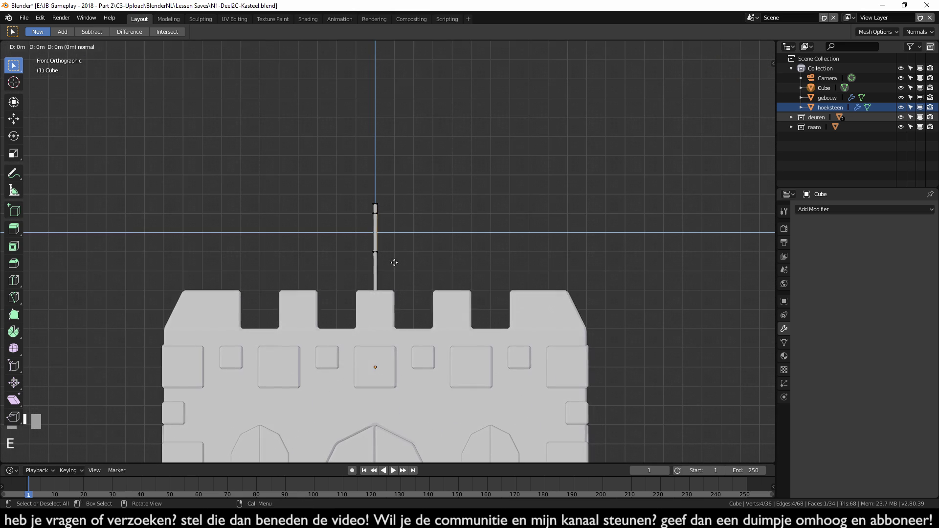
key(ctrl)
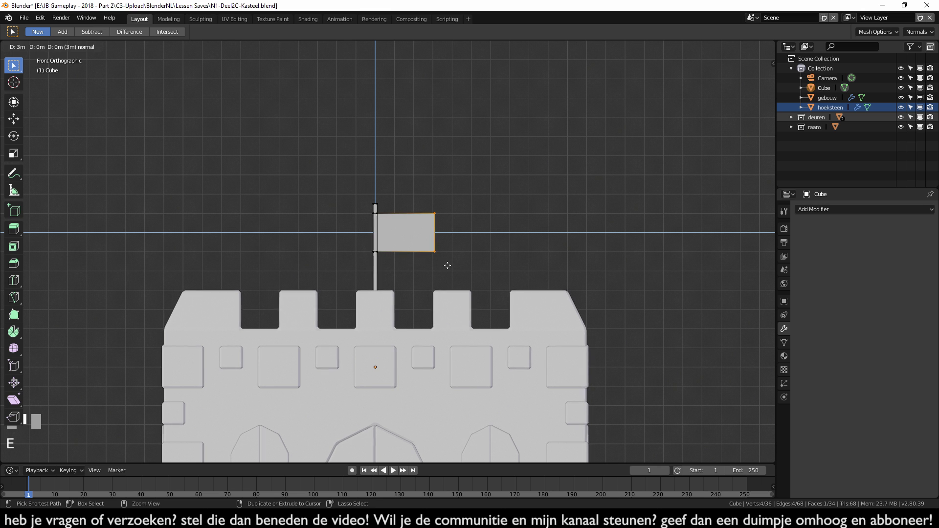
click(447, 266)
Step: Move the flag's outer end about 0.1 m back towards the pole to align it with the grid, and deselect it
scroll(448, 265, down, 3)
scroll(571, 290, up, 6)
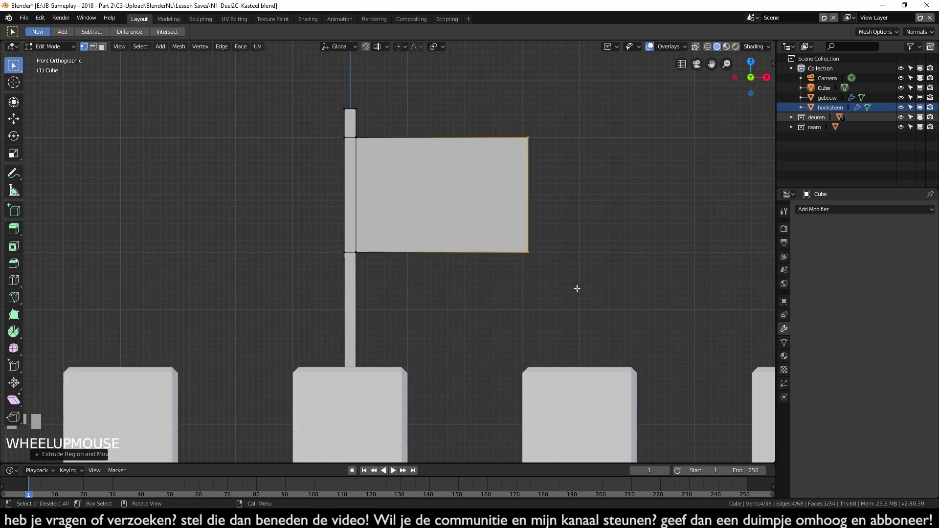
shift+middle_drag(570, 290, 513, 283)
scroll(503, 276, up, 3)
key(g)
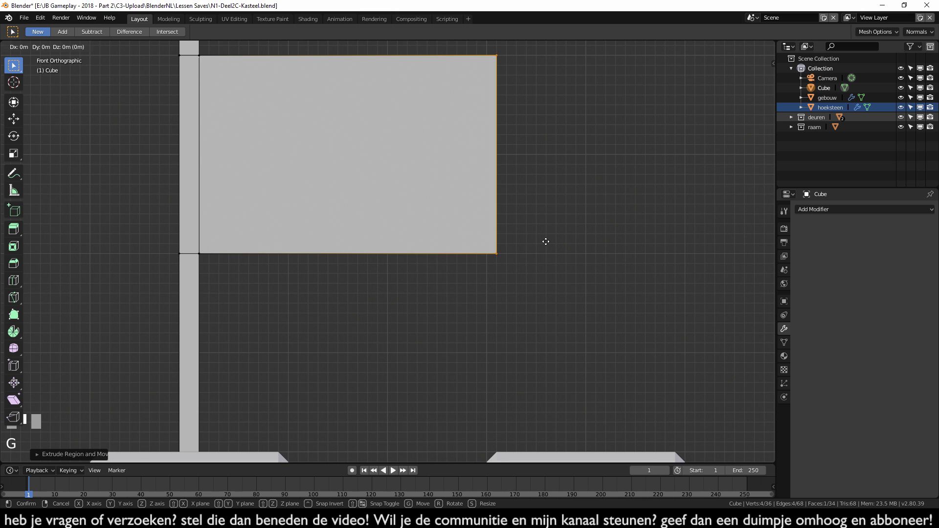
click(537, 237)
middle_drag(536, 236, 459, 287)
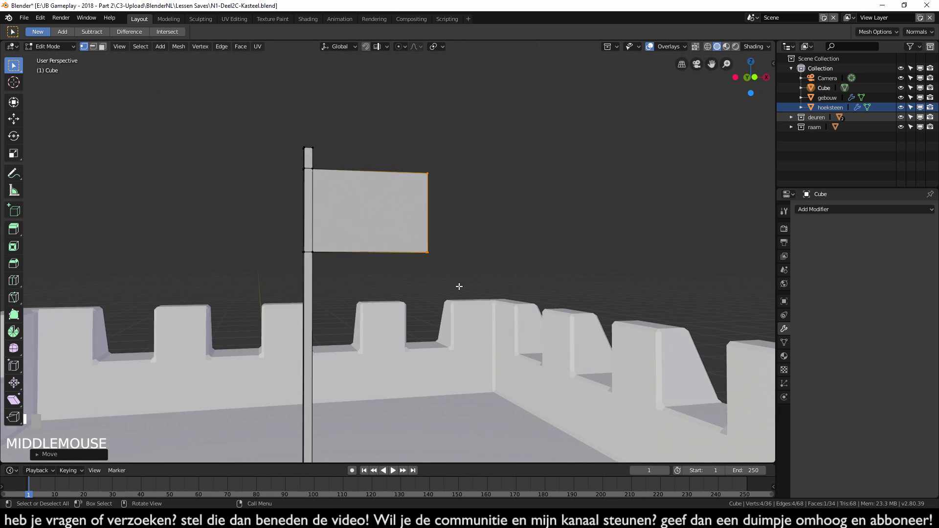
key(KP_1)
shift+middle_drag(491, 270, 556, 290)
scroll(423, 327, up, 1)
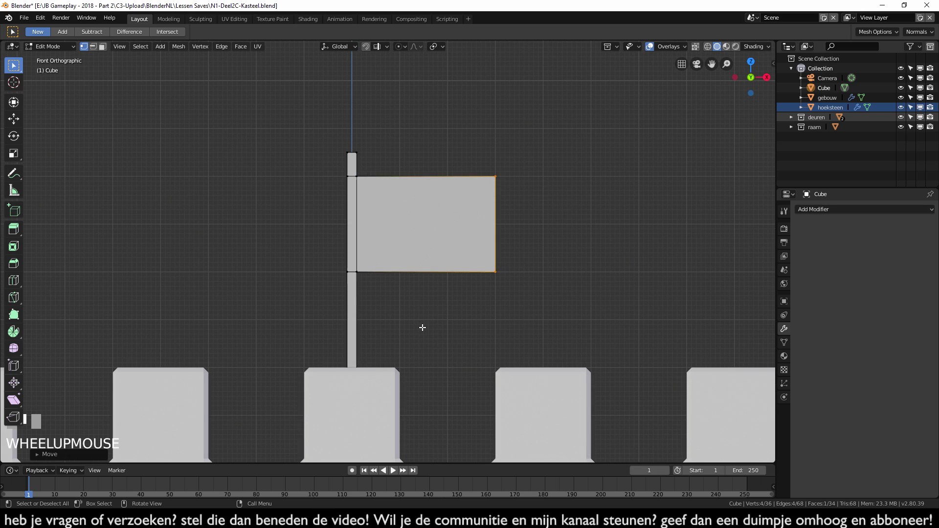
scroll(426, 339, up, 1)
click(450, 327)
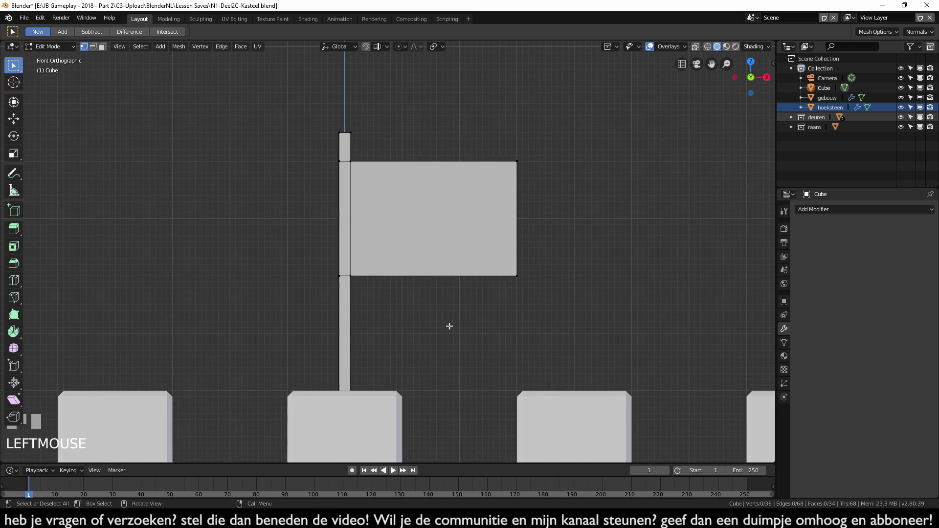
Step: Add three evenly spaced vertical loop cuts to the flag without sliding them
key(ctrl+r)
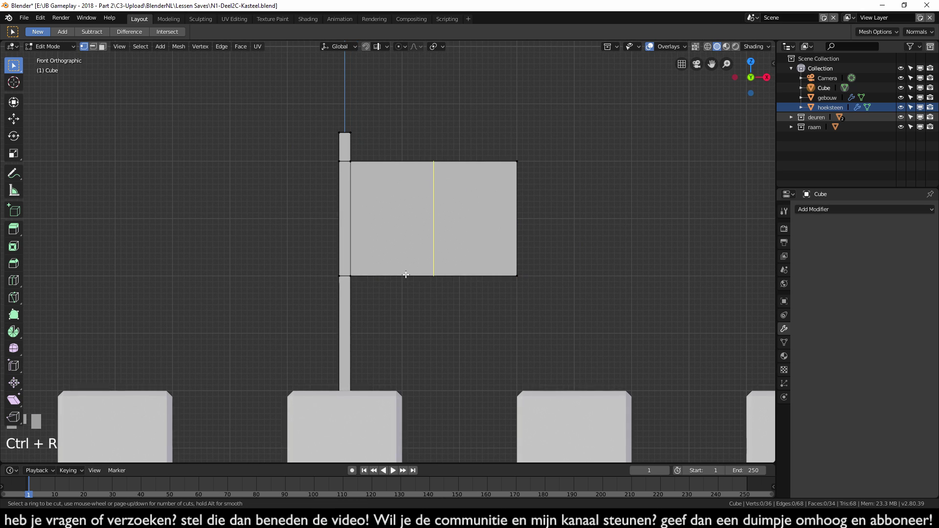
scroll(406, 275, up, 17)
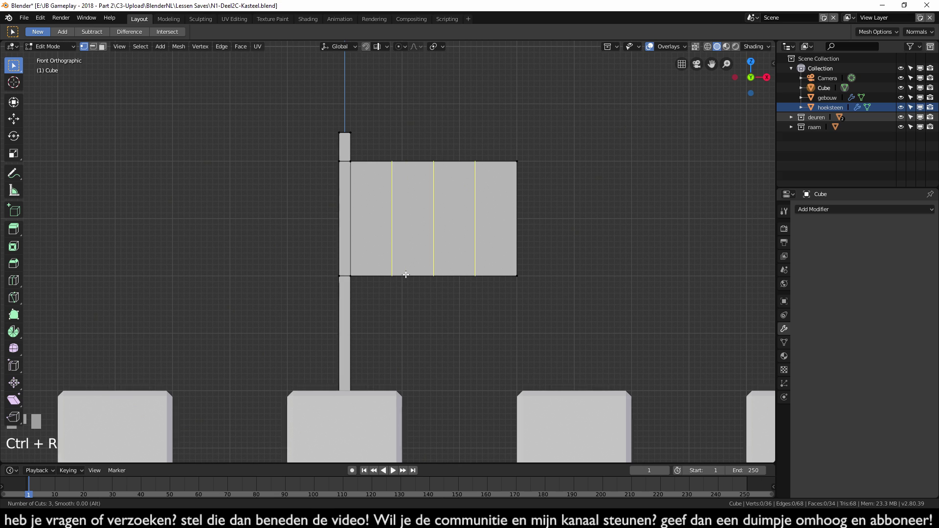
scroll(406, 275, up, 6)
scroll(407, 275, down, 7)
scroll(408, 275, down, 14)
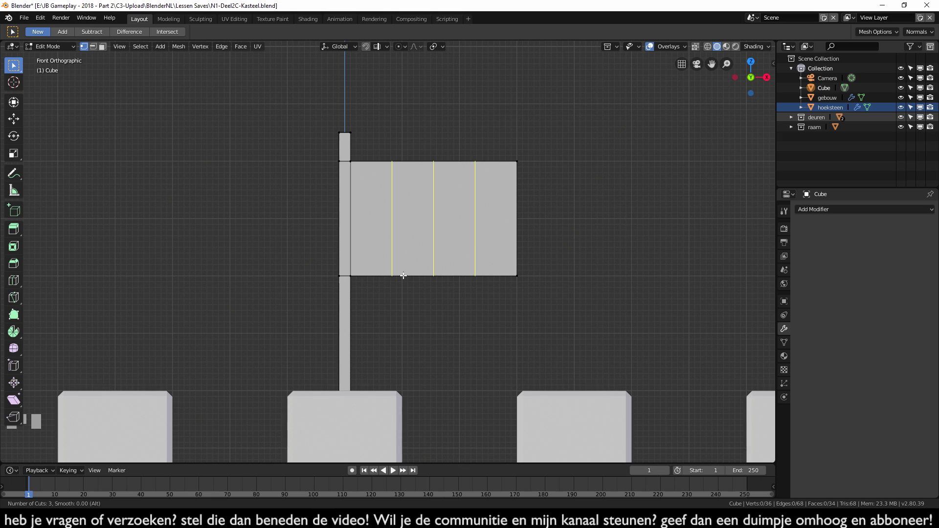
click(403, 276)
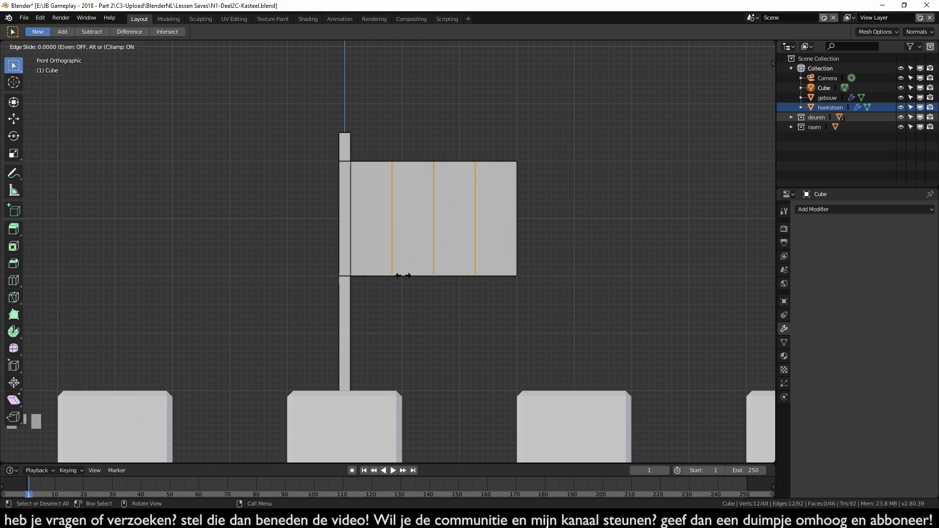
click(403, 276)
Step: With X-ray on, select the flag's vertical cut nearest the pole and move it up 0.1 m along Z
click(292, 69)
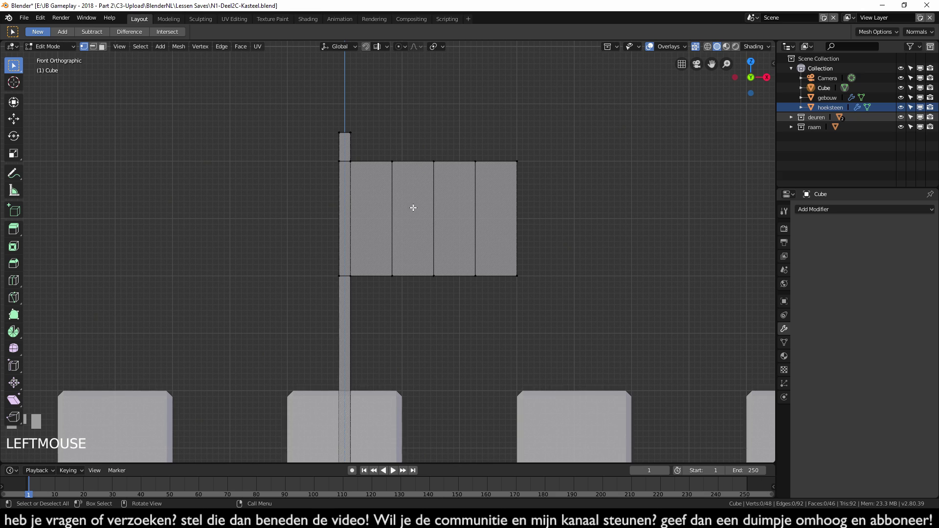
drag(385, 169, 411, 252)
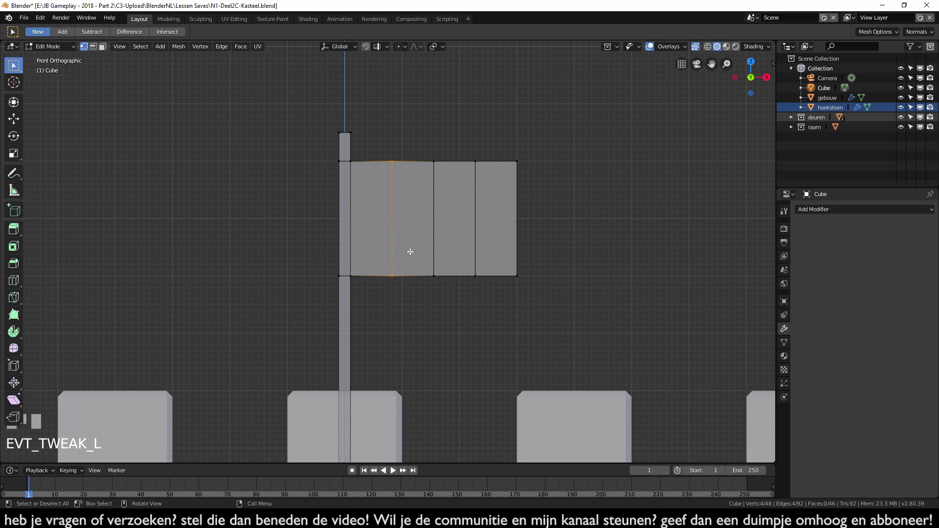
key(g)
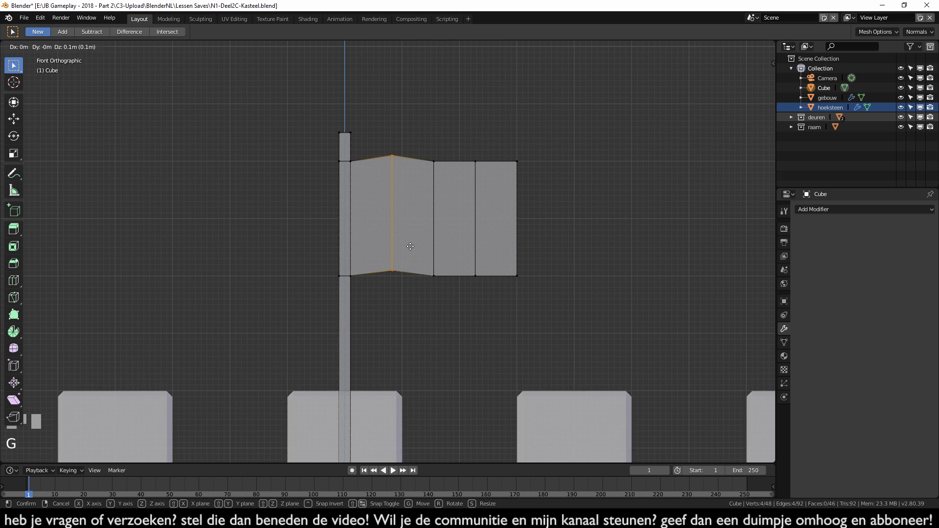
ctrl+click(409, 245)
Step: Select the flag's outermost vertical cut and move it down 0.1 m along Z, then deselect it
drag(462, 136, 482, 309)
key(g)
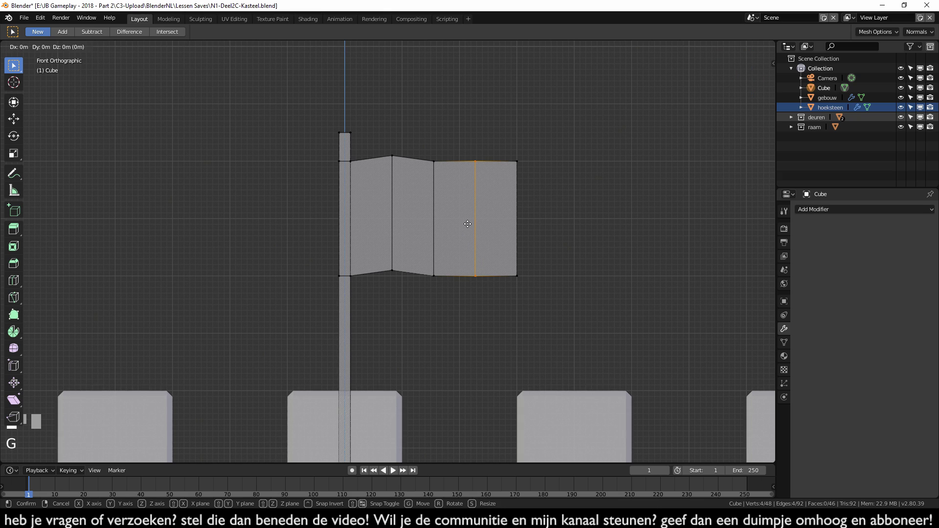
ctrl+click(469, 230)
click(573, 299)
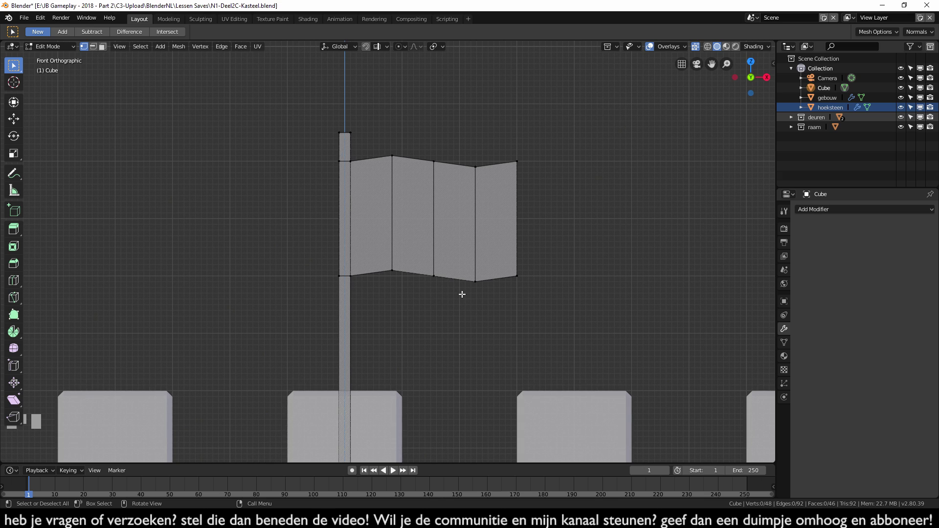
Step: In a wireframe top view, move the flag's cut nearest the pole about 0.1 m along positive Y
key(KP_7)
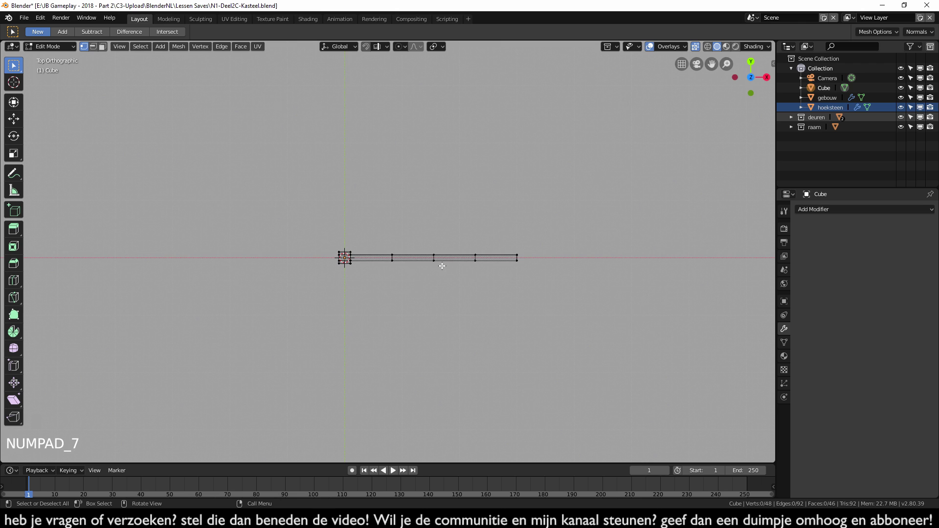
key(z)
click(379, 245)
shift+middle_drag(526, 209, 444, 211)
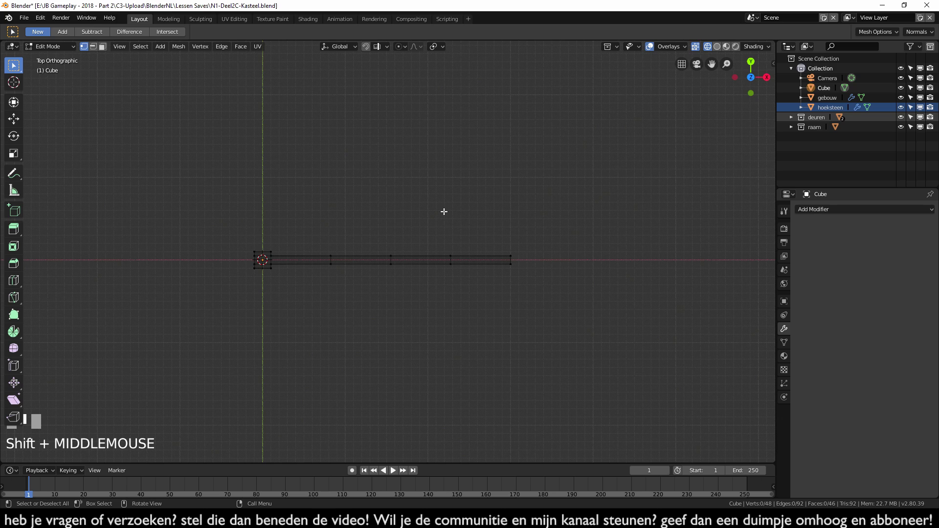
drag(320, 240, 345, 305)
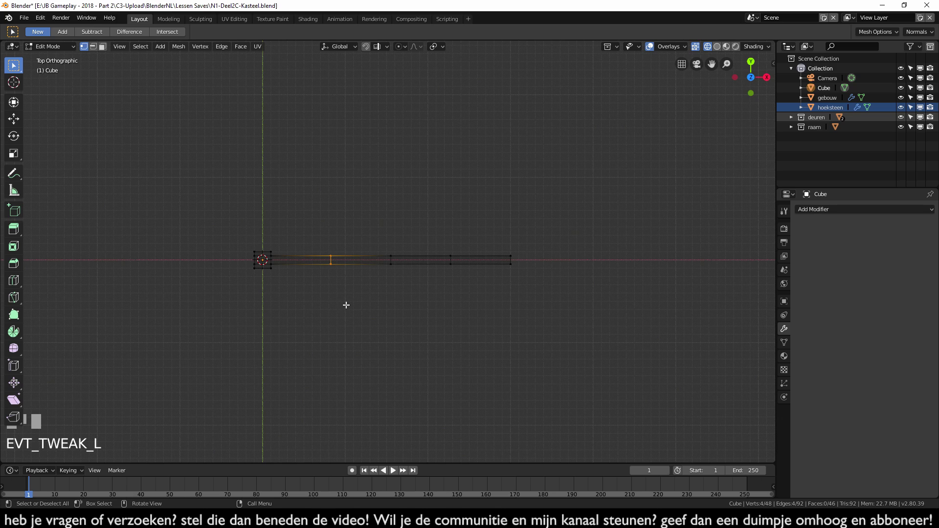
key(g)
click(349, 298)
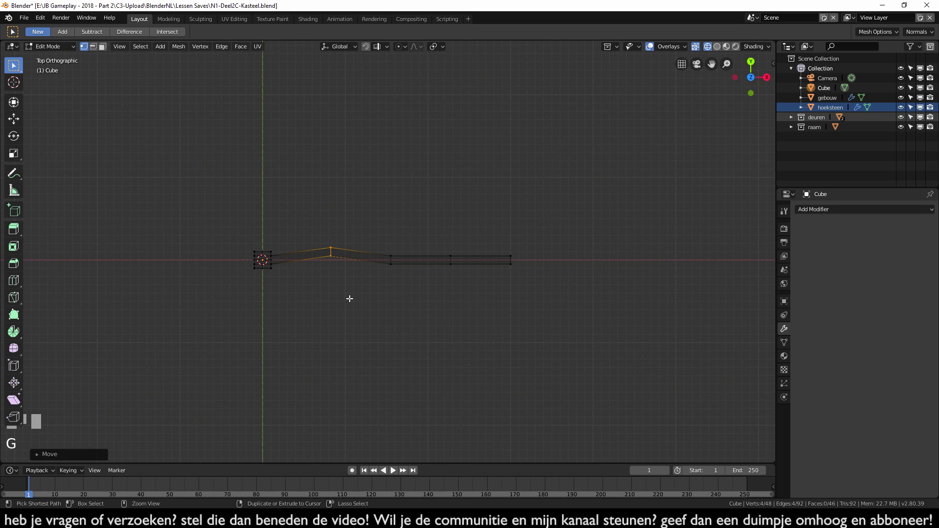
Step: Box-select the flag's outermost cut and move it about 0.1 m along negative Y
click(448, 346)
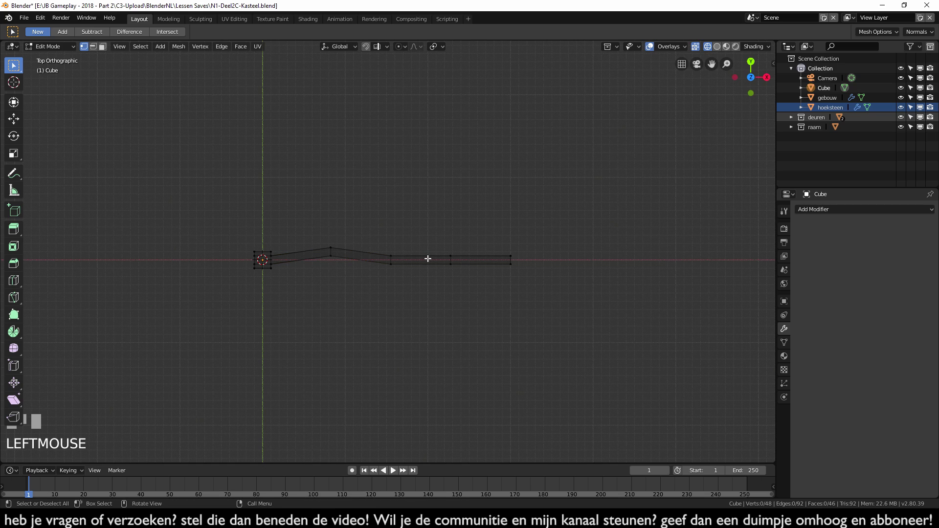
key(b)
drag(431, 248, 465, 296)
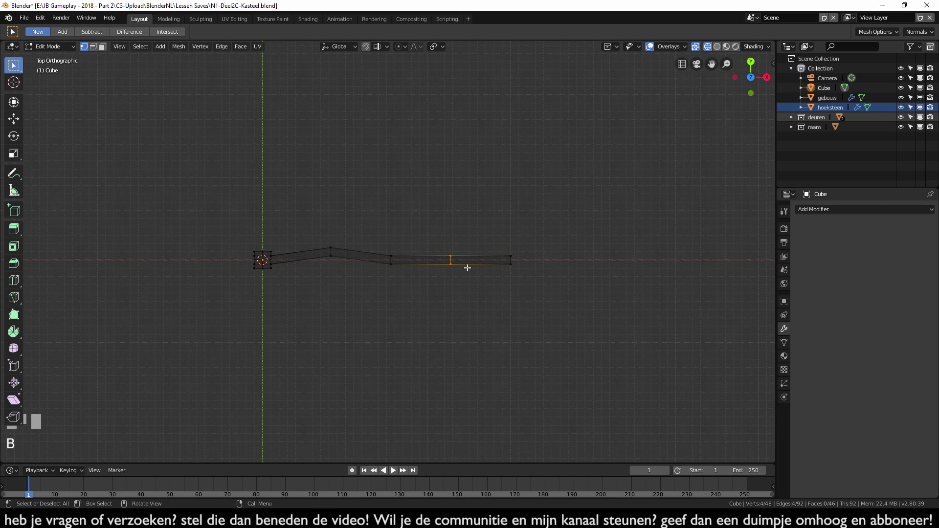
key(g)
ctrl+click(469, 275)
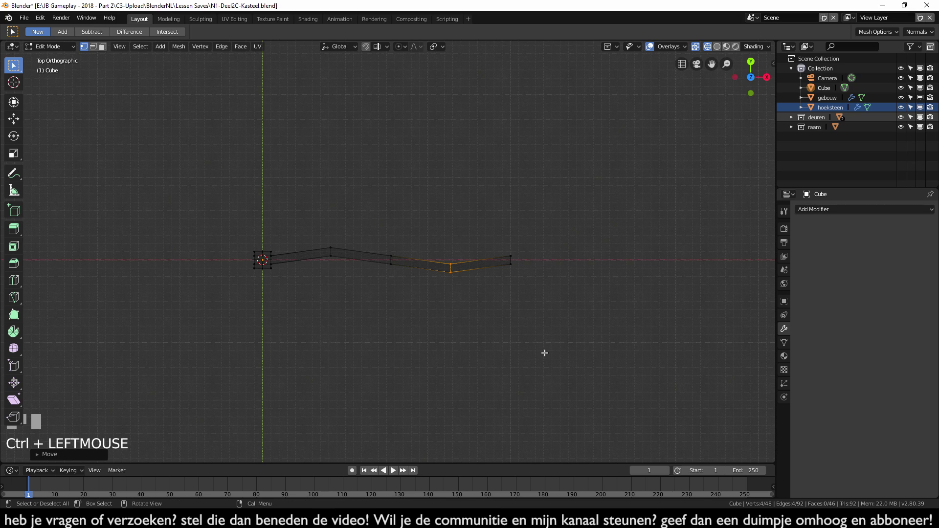
Step: Show the flag in solid shading with X-ray off and return to Object Mode with nothing selected
mouse_move(554, 365)
middle_down()
mouse_move(541, 315)
mouse_move(608, 210)
middle_up()
key(z)
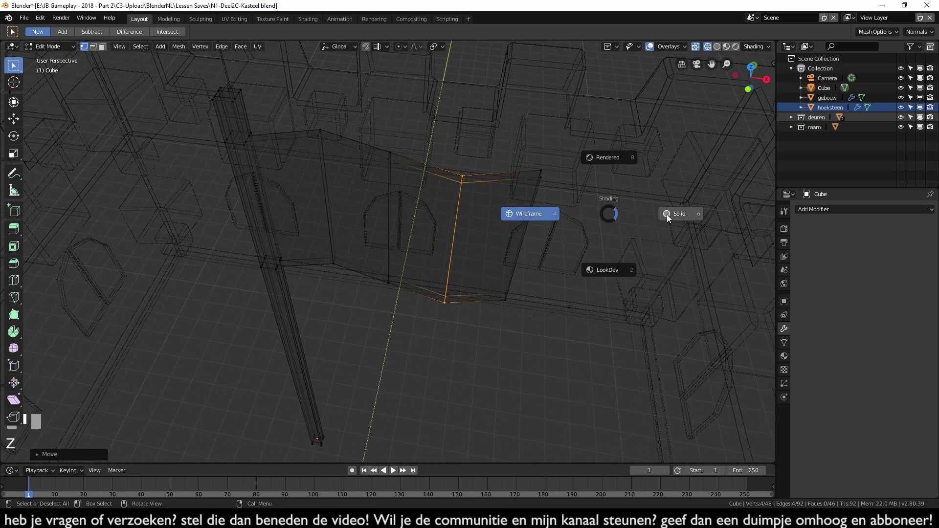
click(681, 216)
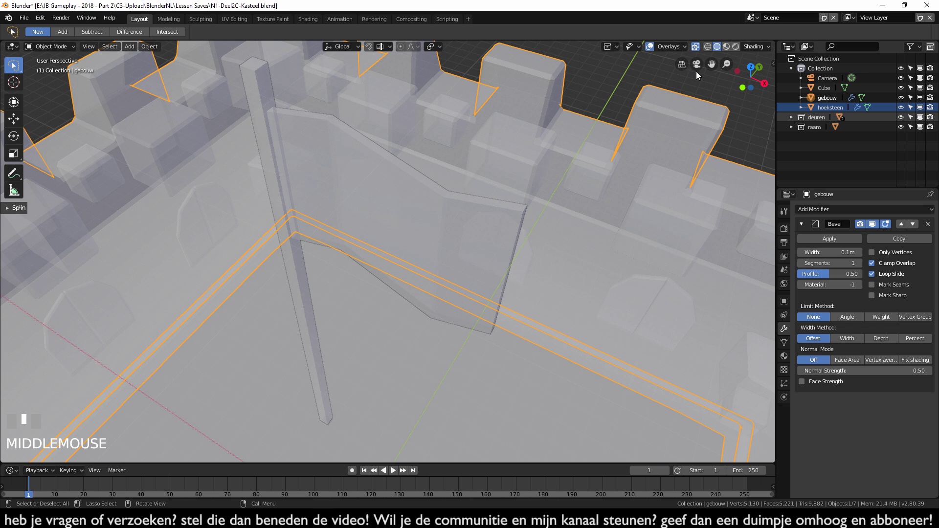
click(695, 46)
middle_drag(632, 120, 438, 169)
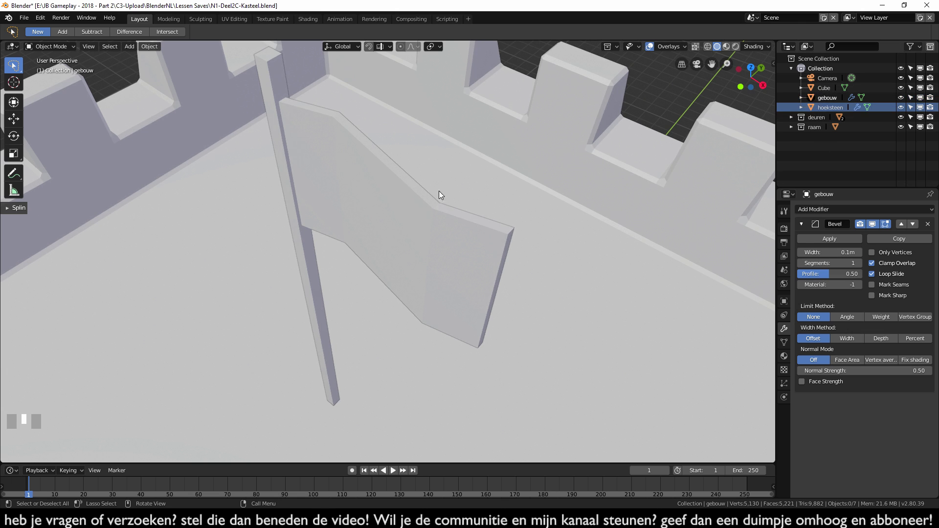
Step: Rename the flag object to vlag and collapse the main collection in the object list
click(370, 210)
double_click(827, 88)
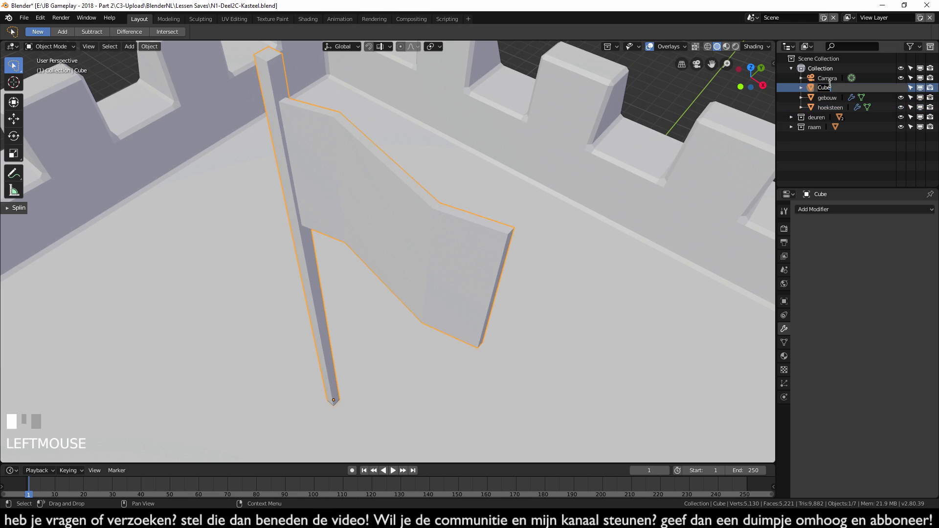
text(vlag)
key(Return)
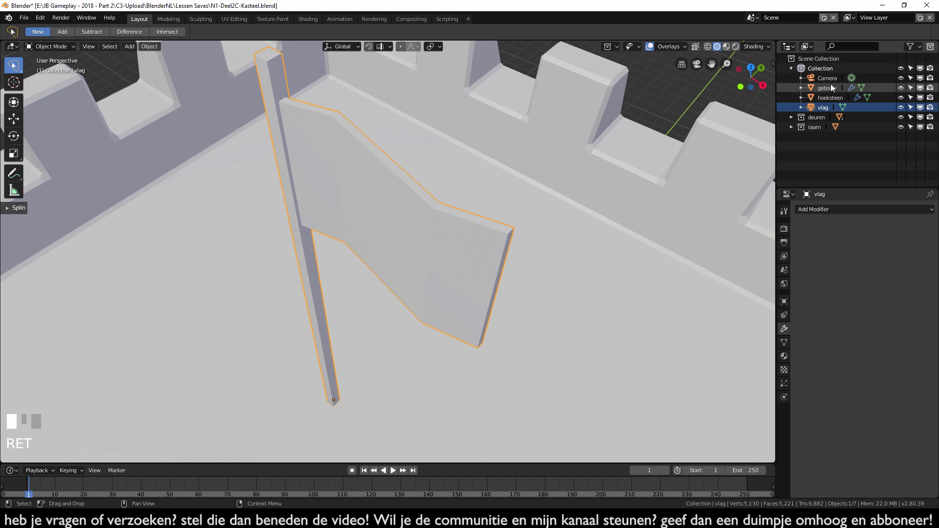
click(792, 68)
Step: Deselect the flag with the whole castle in view and save the file
scroll(433, 359, down, 4)
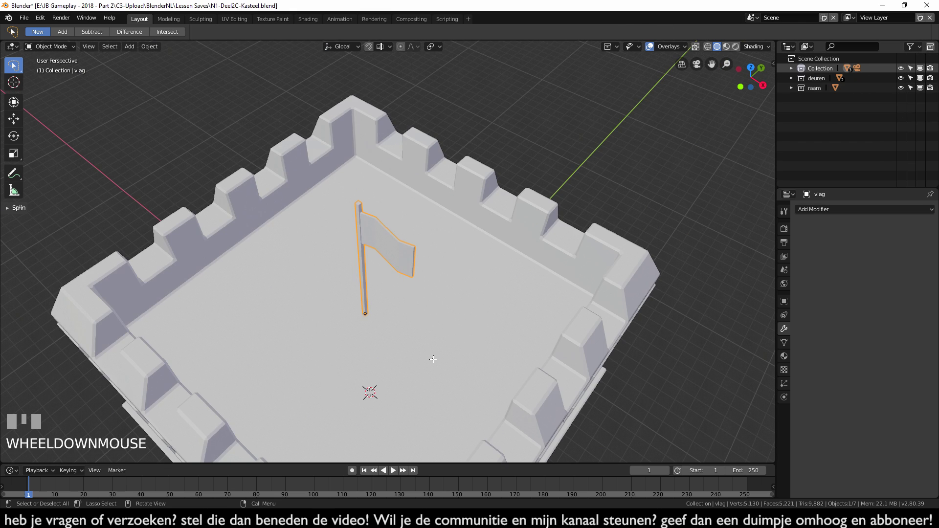
shift+middle_drag(433, 360, 230, 309)
scroll(430, 274, down, 3)
scroll(230, 309, down, 1)
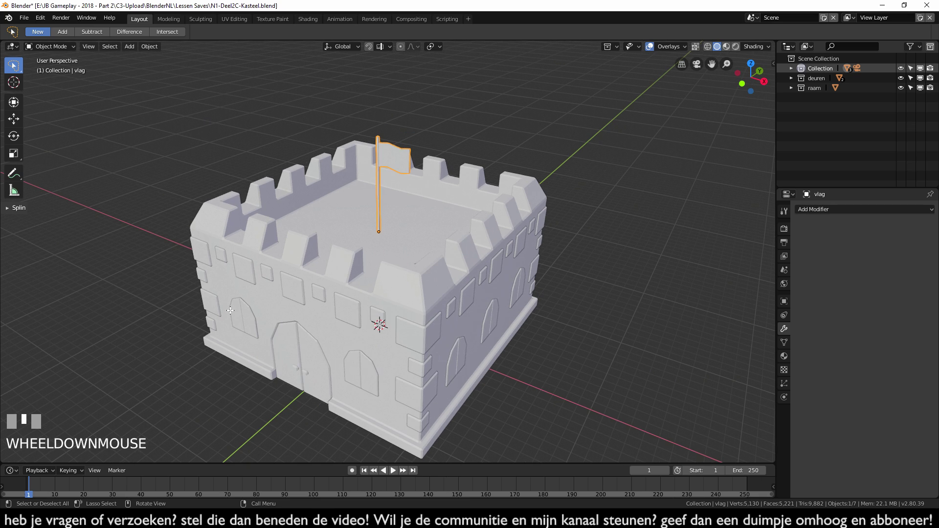
middle_drag(231, 310, 606, 313)
click(607, 313)
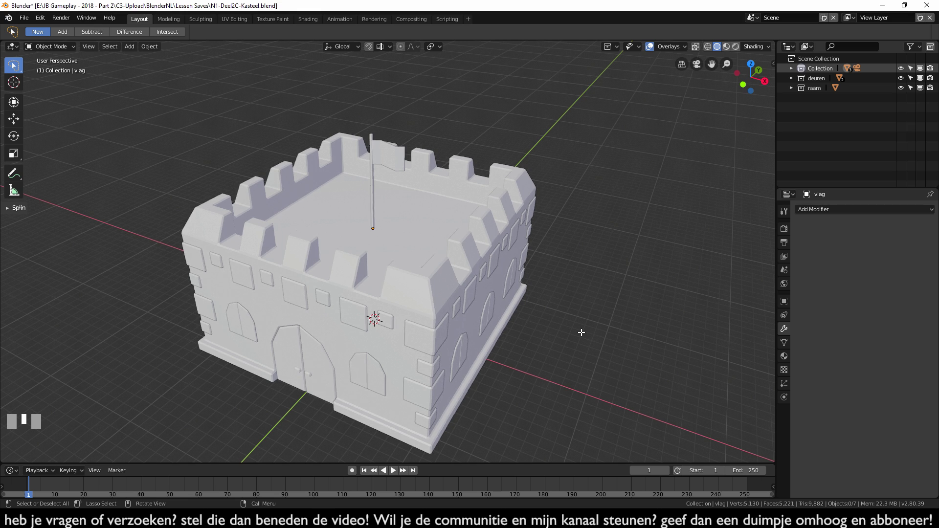
key(ctrl+s)
key(ctrl+s)
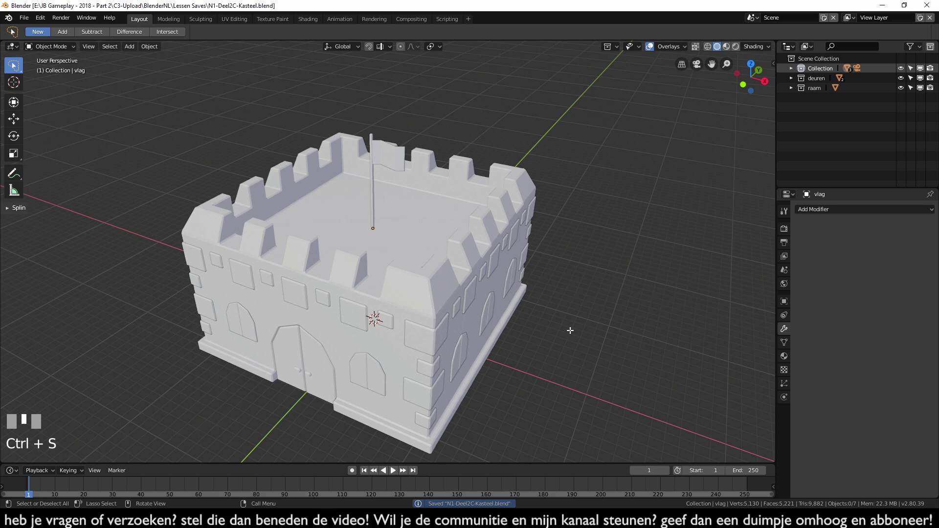